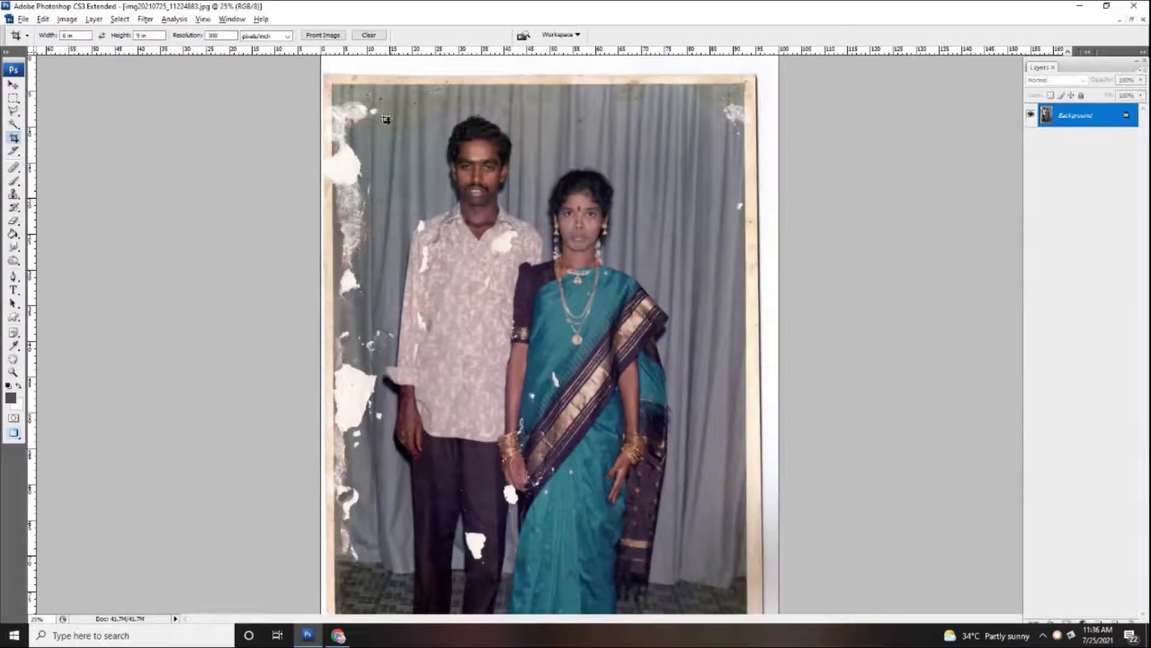
# Step: Cancel the pending crop and zoom in and out to inspect the damaged couple photo
pyautogui.press('Escape')
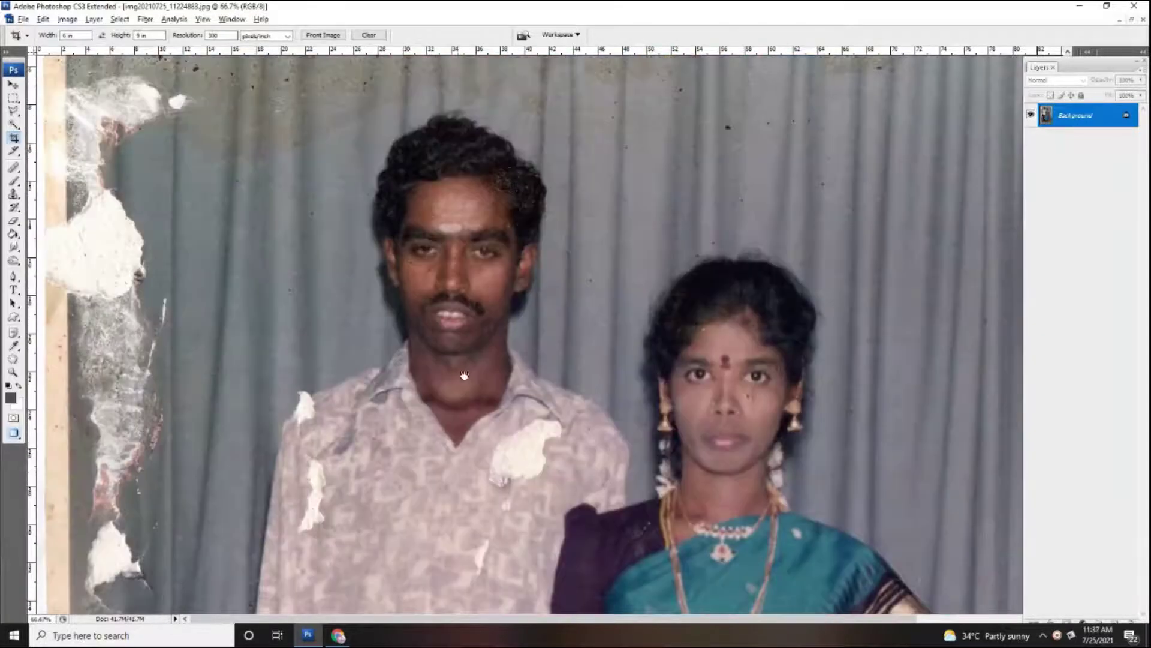
pyautogui.hotkey('ctrl', '+')
pyautogui.scroll(-10, 607, 429)
pyautogui.scroll(-5, 607, 430)
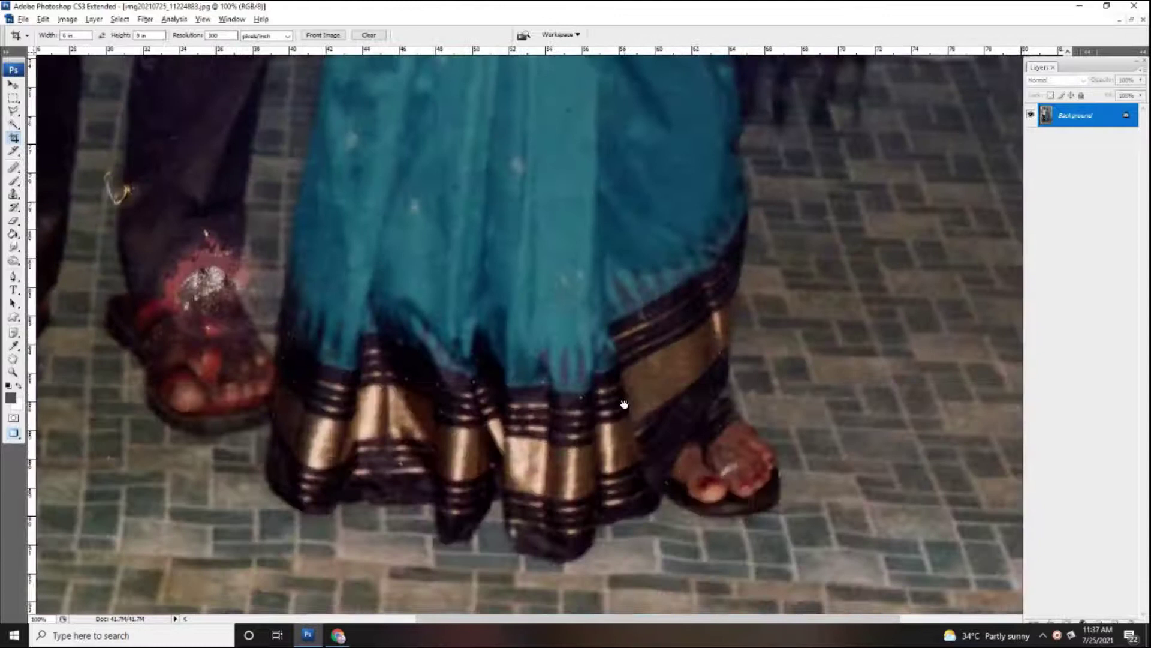
pyautogui.hotkey('ctrl', '-')
pyautogui.hotkey('ctrl', '-')
pyautogui.hotkey('ctrl', '-')
pyautogui.hotkey('ctrl', '-')
# Step: Place guides at the photo's right and bottom edges
pyautogui.moveTo(34, 311); pyautogui.dragTo(682, 375)
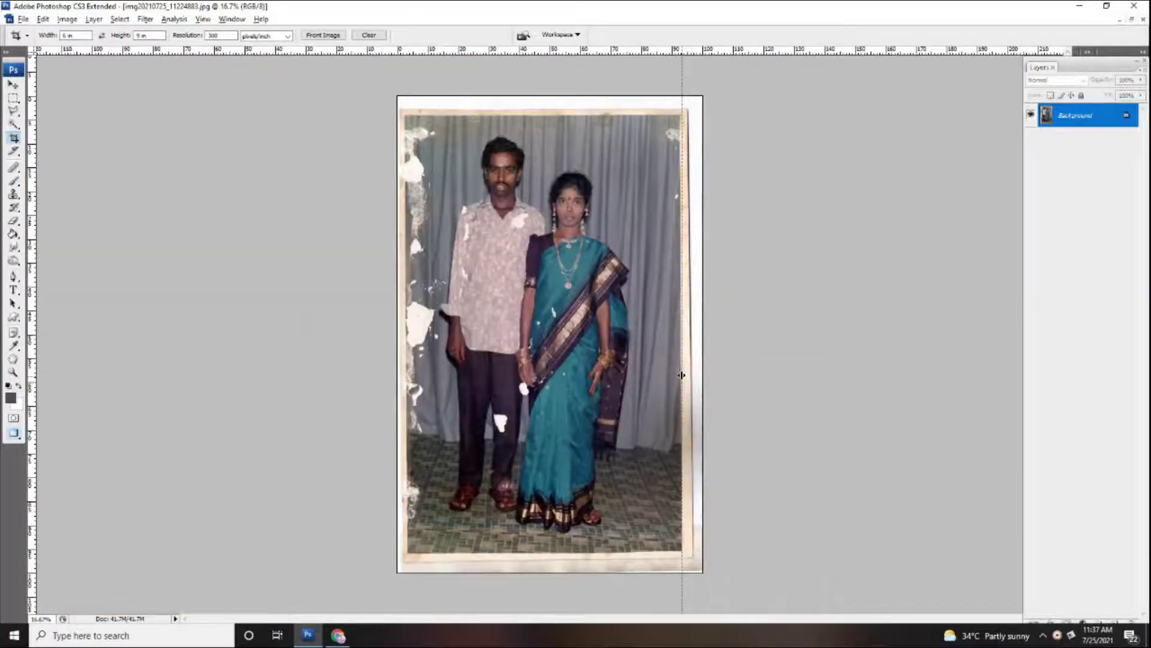
pyautogui.moveTo(598, 422); pyautogui.dragTo(598, 550)
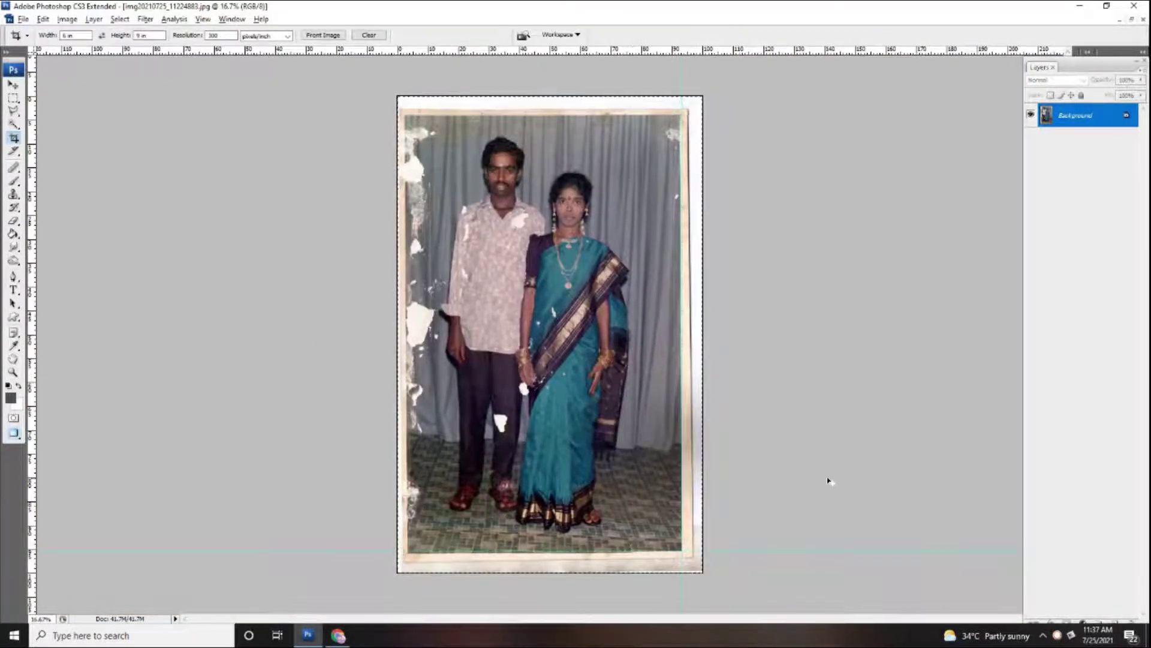
pyautogui.hotkey('ctrl', 't')
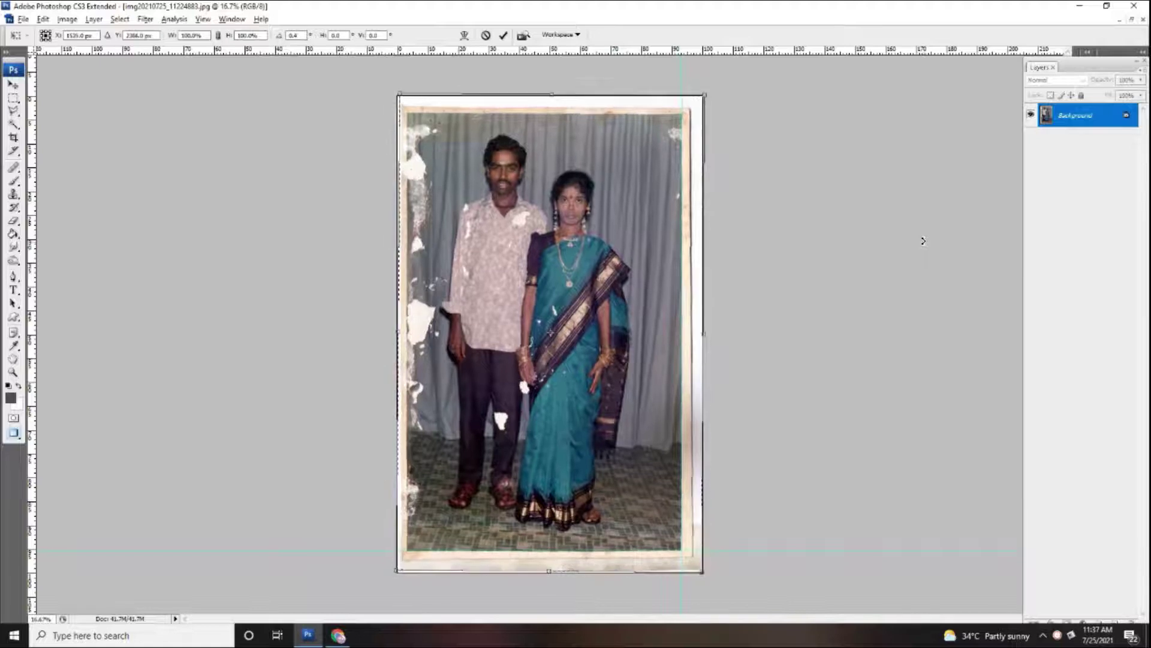
pyautogui.press('Return')
# Step: Crop the photo to the picture area inside the white border
pyautogui.moveTo(398, 122); pyautogui.dragTo(682, 550)
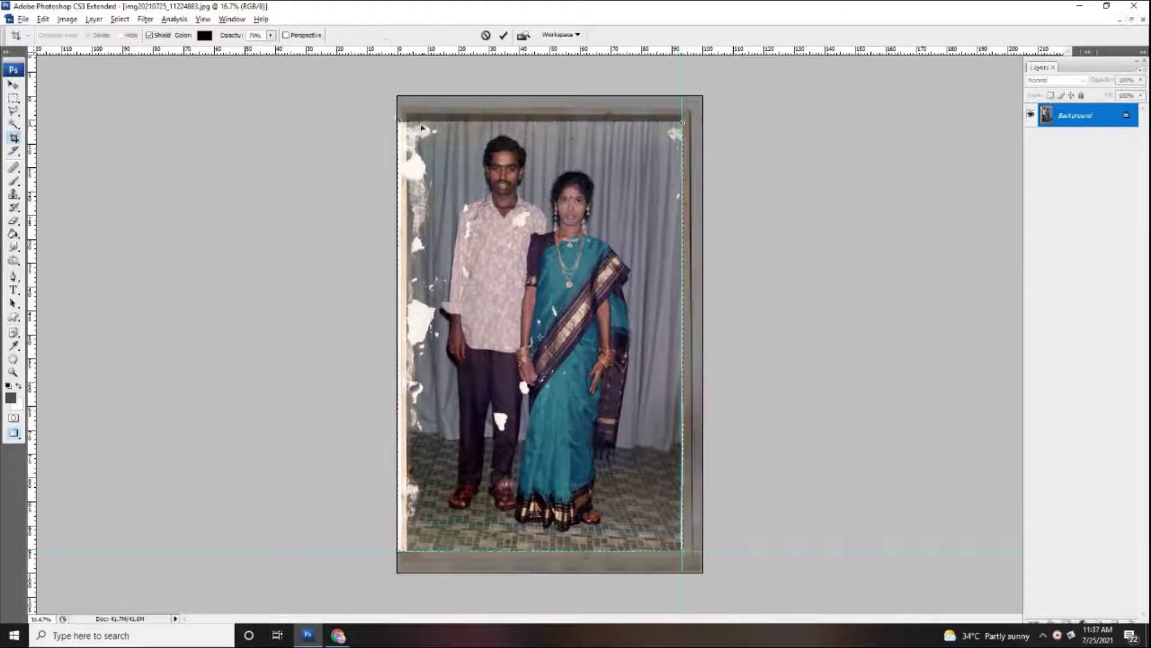
pyautogui.moveTo(384, 112); pyautogui.dragTo(427, 126)
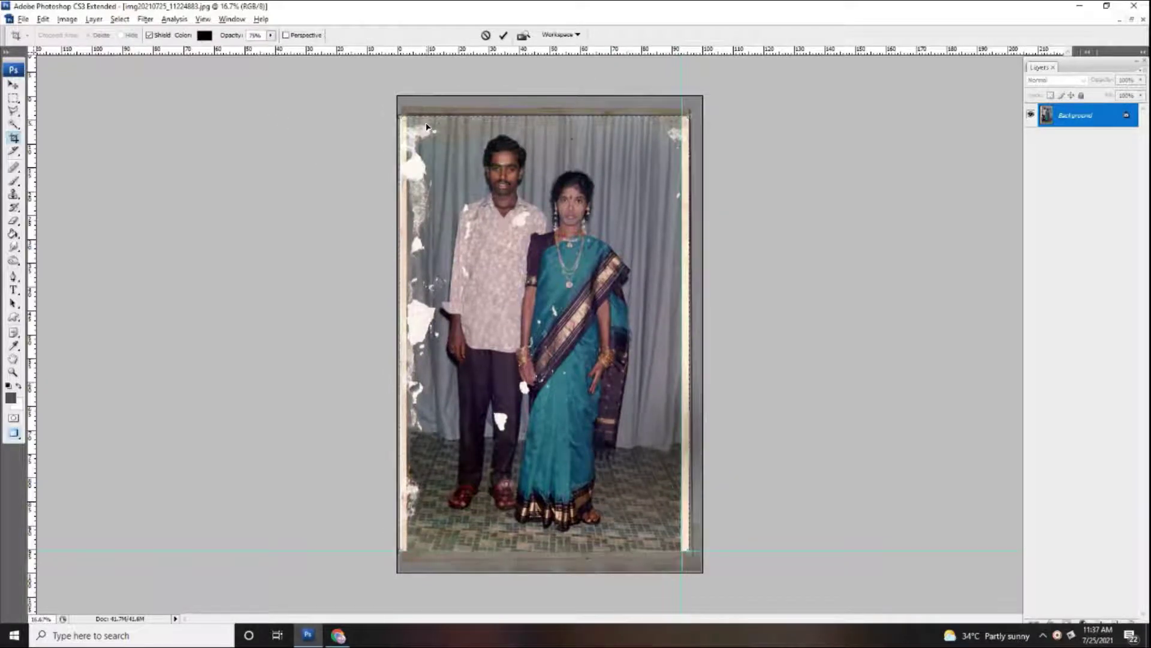
pyautogui.press('Return')
pyautogui.hotkey('ctrl', '0')
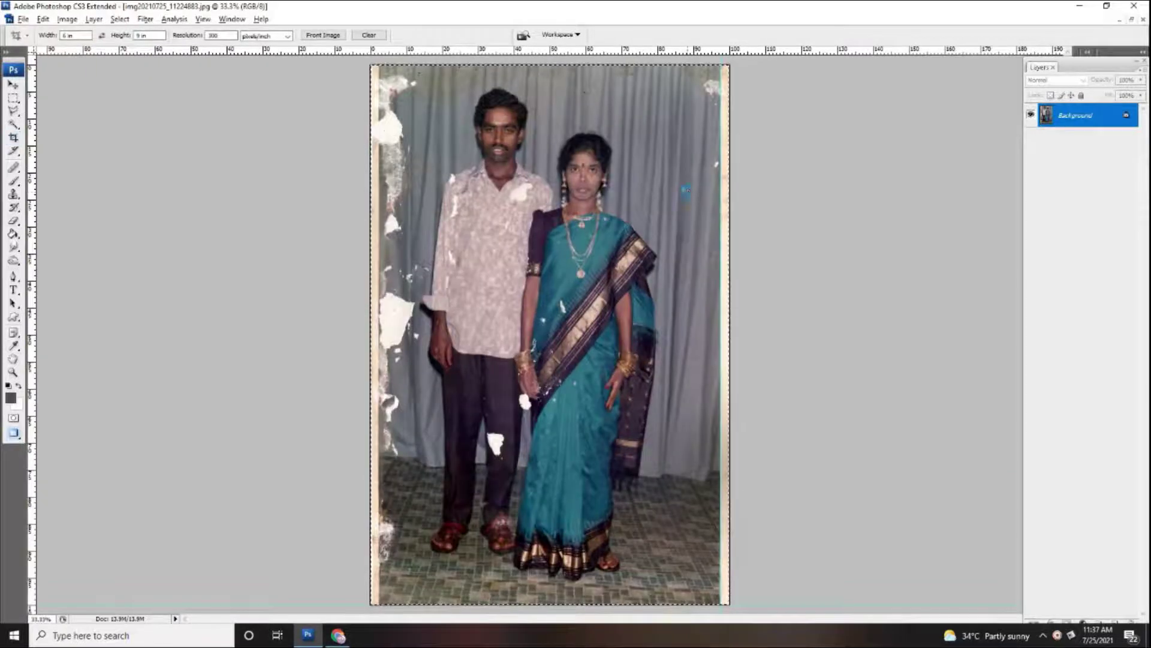
# Step: Select the left strip and stretch it leftward over the remaining white border
pyautogui.hotkey('ctrl', 't')
pyautogui.press('Return')
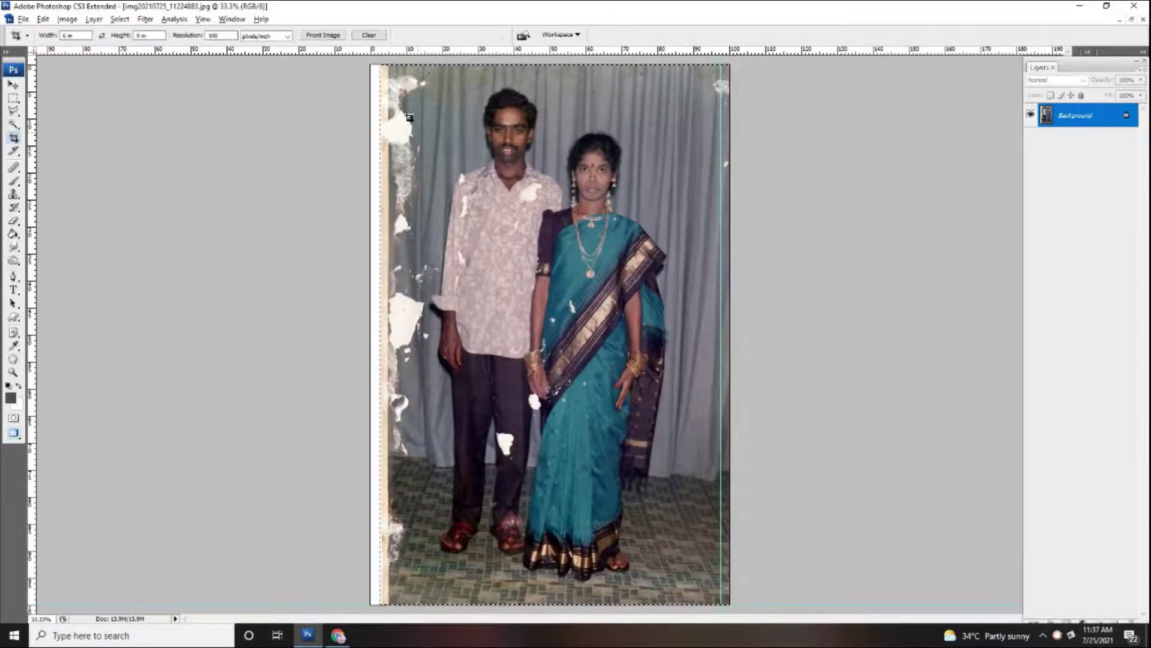
pyautogui.press('m')
pyautogui.hotkey('ctrl', 't')
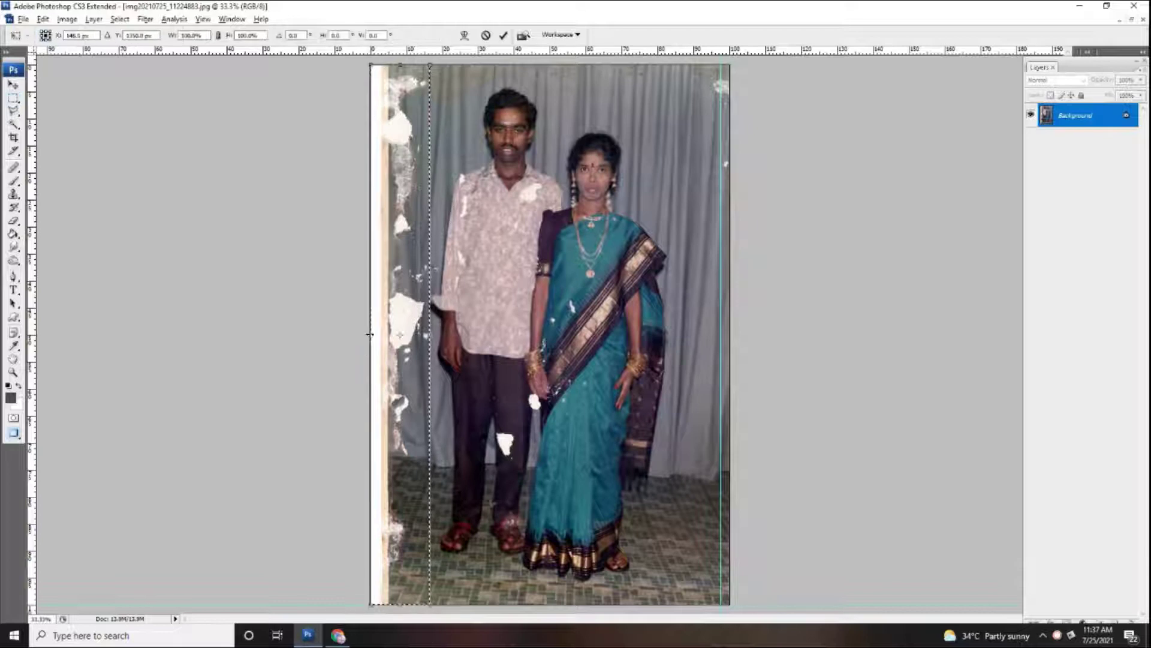
pyautogui.moveTo(370, 334); pyautogui.dragTo(334, 334)
pyautogui.press('Return')
# Step: Set the Smudge tool to a higher strength and smear grey over the top-left white damage
pyautogui.press('c')
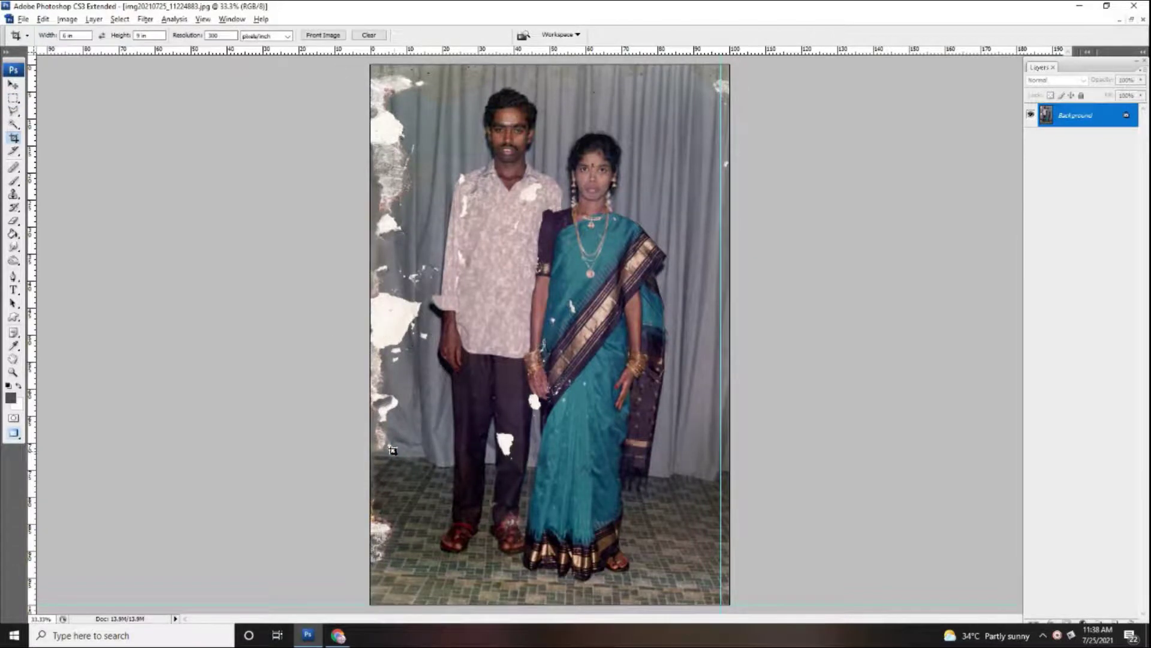
pyautogui.press('r')
pyautogui.scroll(2, 507, 398)
pyautogui.scroll(2, 507, 398)
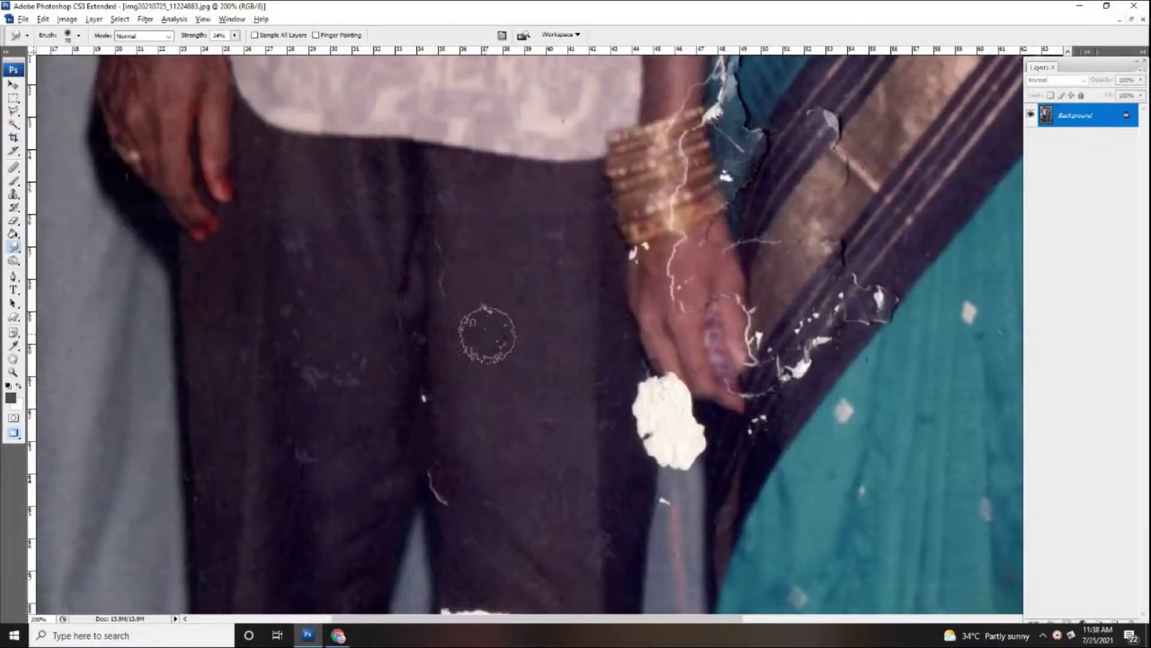
pyautogui.scroll(-4, 487, 334)
pyautogui.scroll(2, 320, 148)
pyautogui.scroll(3, 319, 148)
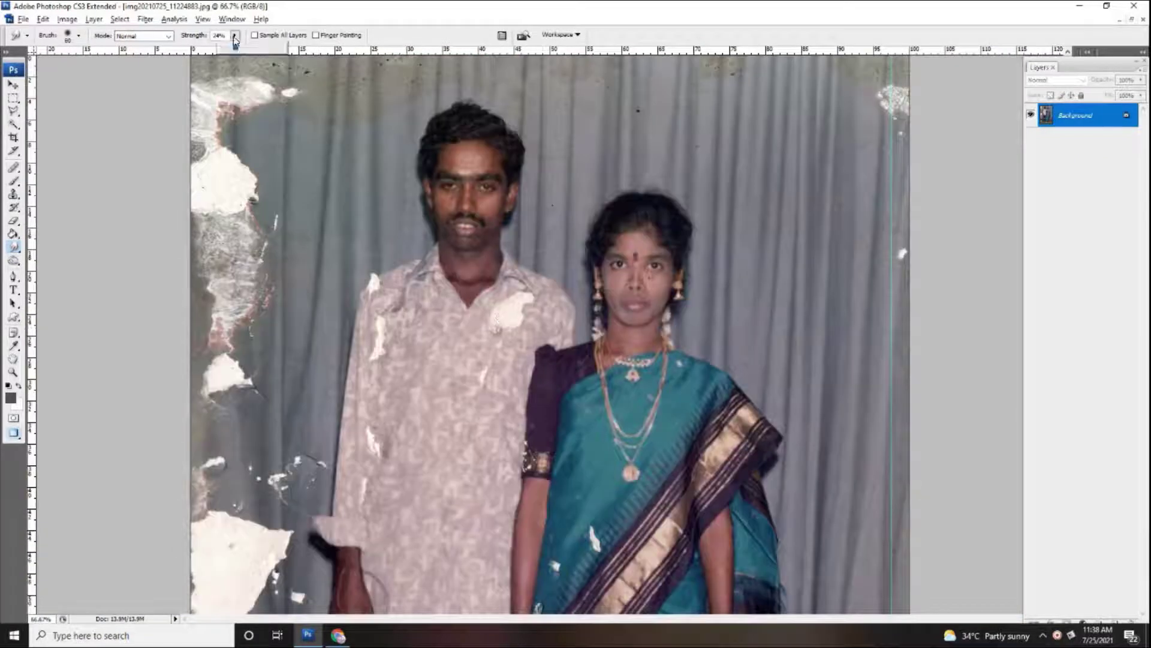
pyautogui.press('0')
pyautogui.moveTo(286, 120); pyautogui.dragTo(290, 84)
pyautogui.moveTo(217, 47)
pyautogui.mouseDown()
pyautogui.moveTo(232, 47)
pyautogui.moveTo(255, 287)
pyautogui.mouseUp()
pyautogui.click(575, 235)
# Step: Smudge the white damage along the left edge, top and bottom, with a 175–200 brush
pyautogui.moveTo(246, 216)
pyautogui.mouseDown()
pyautogui.moveTo(243, 413)
pyautogui.moveTo(201, 66)
pyautogui.mouseUp()
pyautogui.press(']')
pyautogui.moveTo(234, 120); pyautogui.dragTo(207, 66)
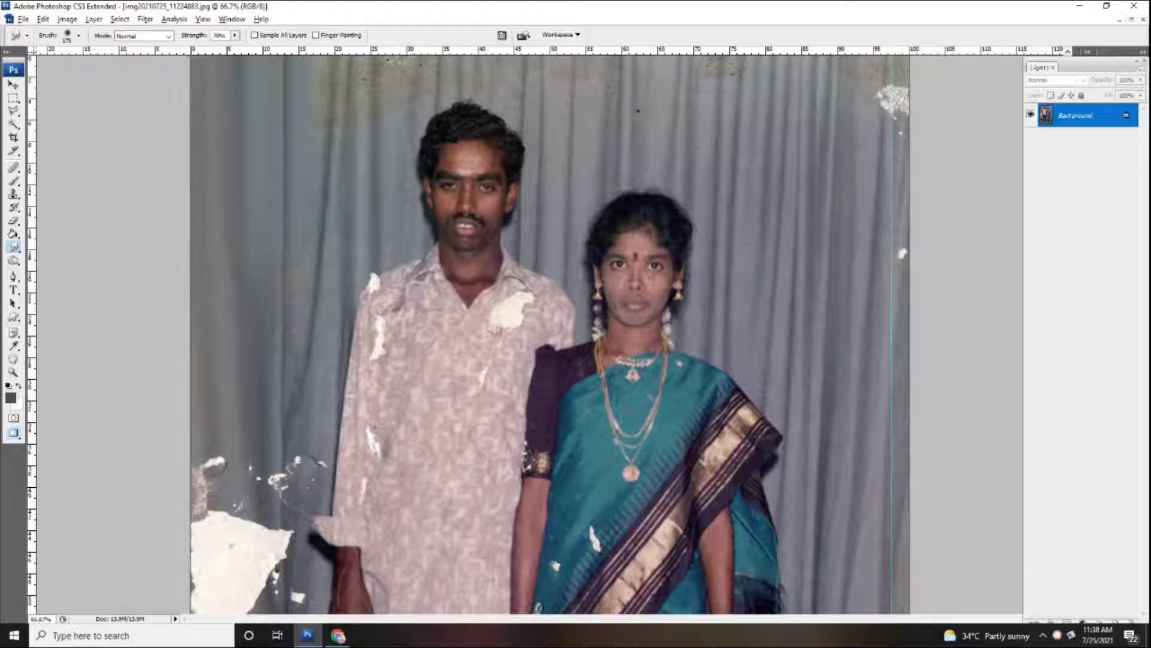
pyautogui.moveTo(231, 449); pyautogui.dragTo(206, 558)
pyautogui.press(']')
pyautogui.press(']')
pyautogui.press(']')
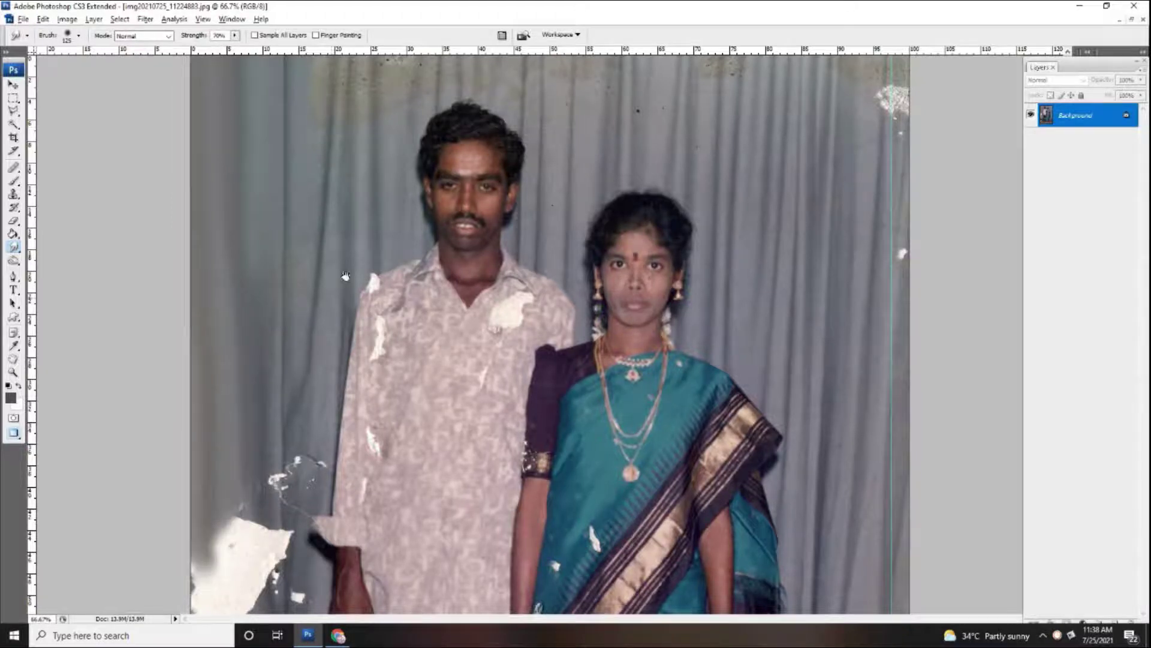
# Step: Zoom in and smudge away the dark speckles on the curtain above the man's hair
pyautogui.hotkey('ctrl', '+')
pyautogui.hotkey('ctrl', '+')
pyautogui.press('[')
pyautogui.press('[')
pyautogui.press('[')
pyautogui.press('[')
pyautogui.press('[')
pyautogui.press('[')
pyautogui.moveTo(688, 167); pyautogui.dragTo(777, 132)
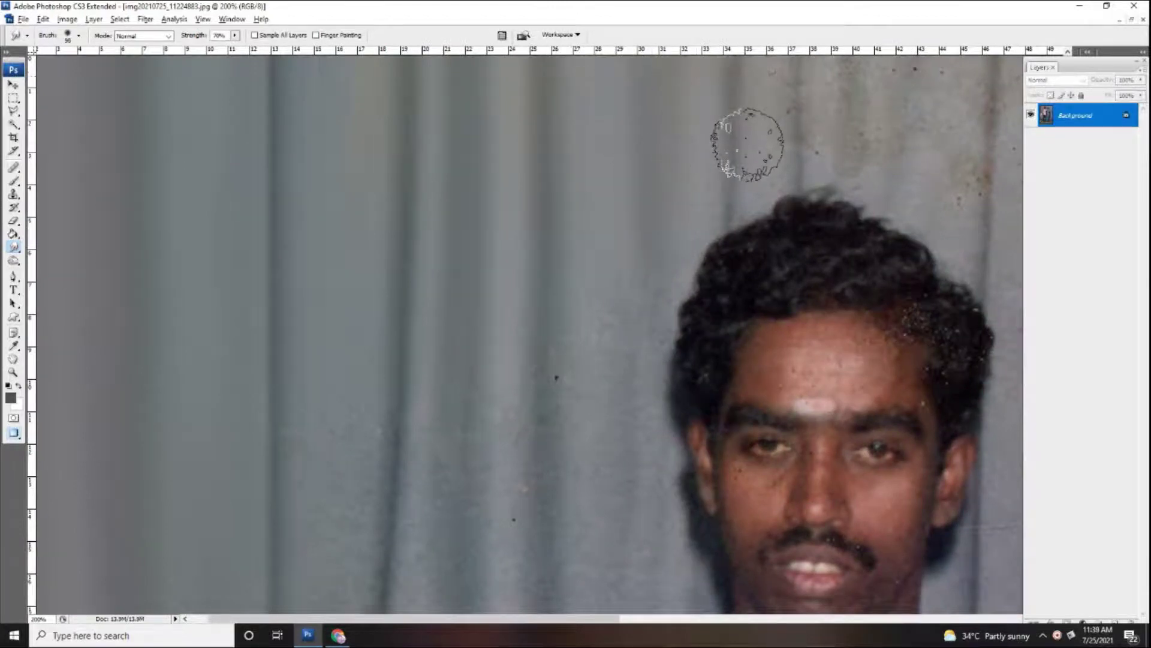
pyautogui.hscroll(5, 850, 126)
pyautogui.press(']')
pyautogui.press(']')
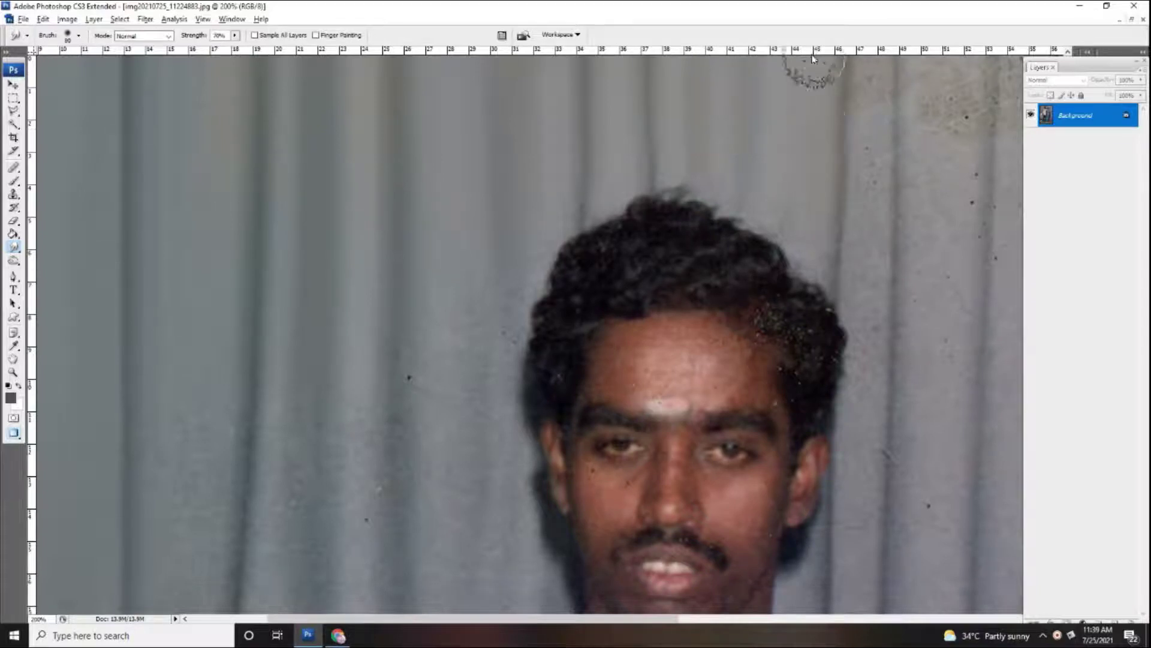
pyautogui.hscroll(5, 887, 154)
# Step: Lower smudge strength to 30% and work across the curtain with a 70–150 brush
pyautogui.click(234, 35)
pyautogui.moveTo(238, 48); pyautogui.dragTo(213, 48)
pyautogui.press('[')
pyautogui.press(']')
pyautogui.press(']')
pyautogui.press(']')
pyautogui.moveTo(631, 238); pyautogui.dragTo(400, 238)
pyautogui.press(']')
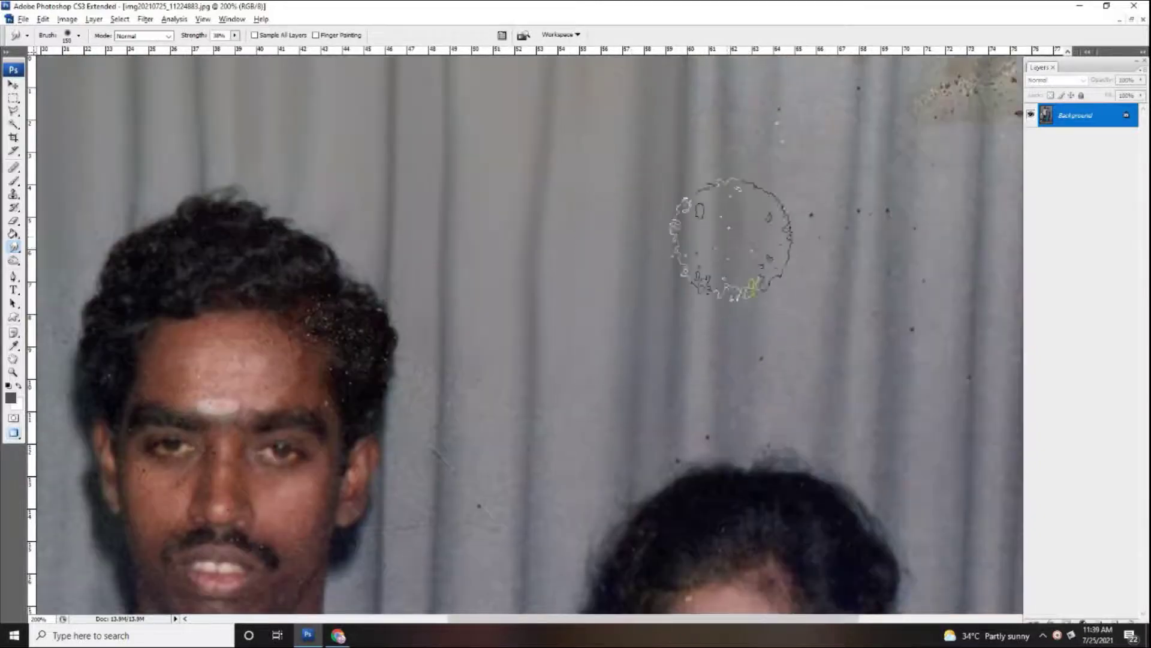
pyautogui.moveTo(858, 215); pyautogui.dragTo(605, 215)
pyautogui.press(']')
pyautogui.press(']')
pyautogui.press(']')
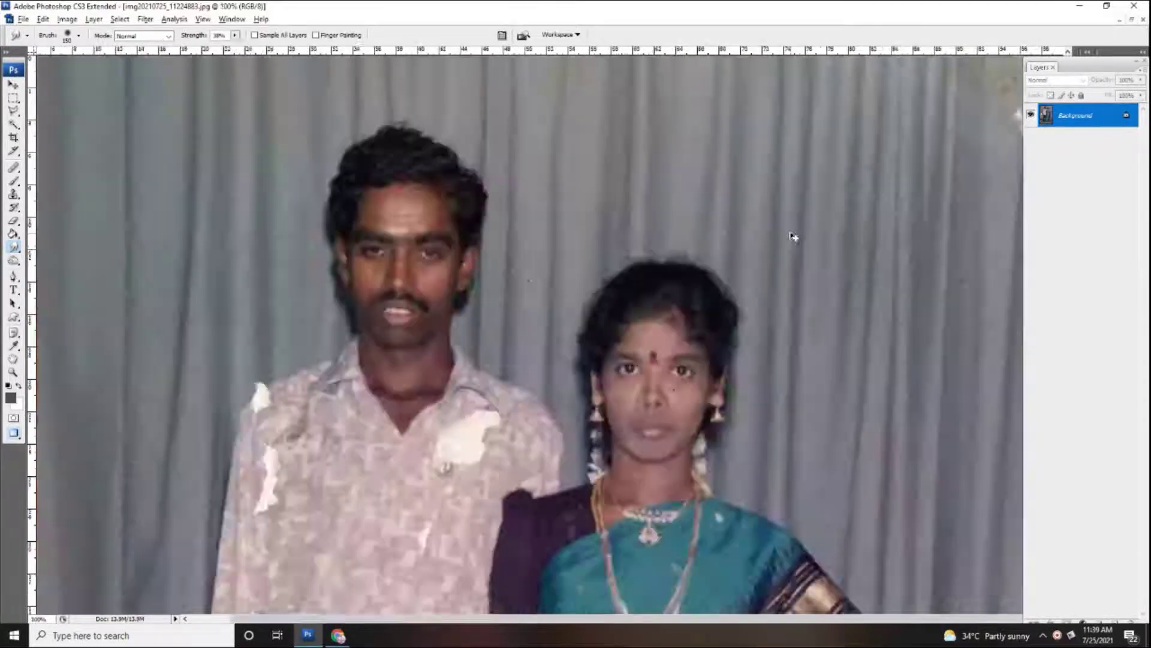
pyautogui.hotkey('ctrl', '-')
pyautogui.hotkey('ctrl', '-')
pyautogui.hotkey('ctrl', '-')
pyautogui.hotkey('ctrl', '-')
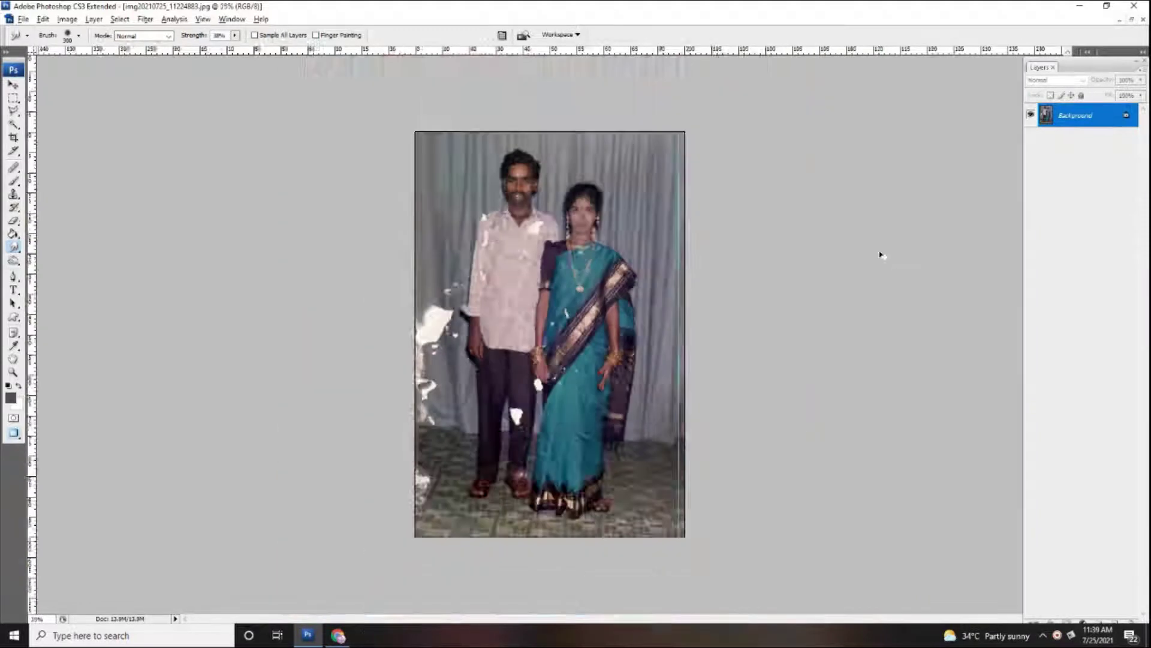
# Step: Zoom to 100% and smudge small spots on the lower-left curtain with a 125–150 brush
pyautogui.hotkey('ctrl', '+')
pyautogui.hotkey('ctrl', '+')
pyautogui.press('[')
pyautogui.press('[')
pyautogui.press('[')
pyautogui.press('[')
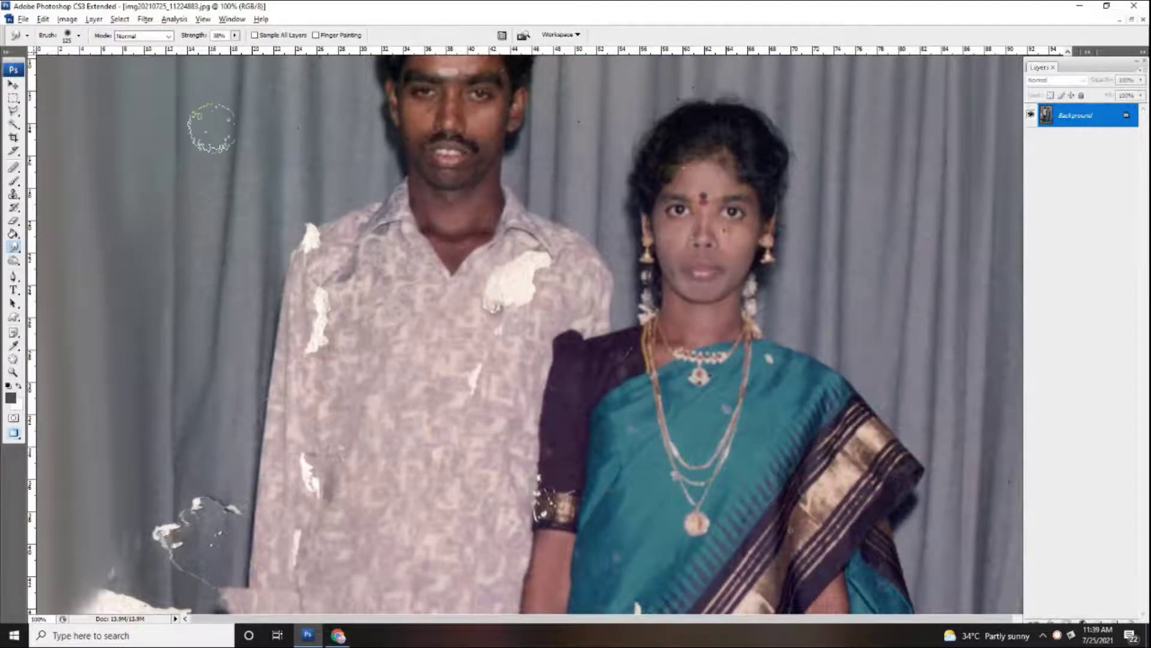
pyautogui.scroll(-3, 211, 128)
pyautogui.press('[')
pyautogui.press('[')
pyautogui.moveTo(192, 371)
pyautogui.mouseDown()
pyautogui.moveTo(156, 480)
pyautogui.moveTo(200, 394)
pyautogui.moveTo(230, 388)
pyautogui.mouseUp()
pyautogui.scroll(-5, 199, 490)
pyautogui.moveTo(180, 360)
pyautogui.mouseDown()
pyautogui.moveTo(171, 383)
pyautogui.moveTo(192, 443)
pyautogui.mouseUp()
pyautogui.scroll(-2, 191, 443)
pyautogui.press(']')
pyautogui.press(']')
pyautogui.press(']')
pyautogui.moveTo(126, 492)
pyautogui.mouseDown()
pyautogui.moveTo(128, 273)
pyautogui.moveTo(149, 398)
pyautogui.moveTo(141, 276)
pyautogui.mouseUp()
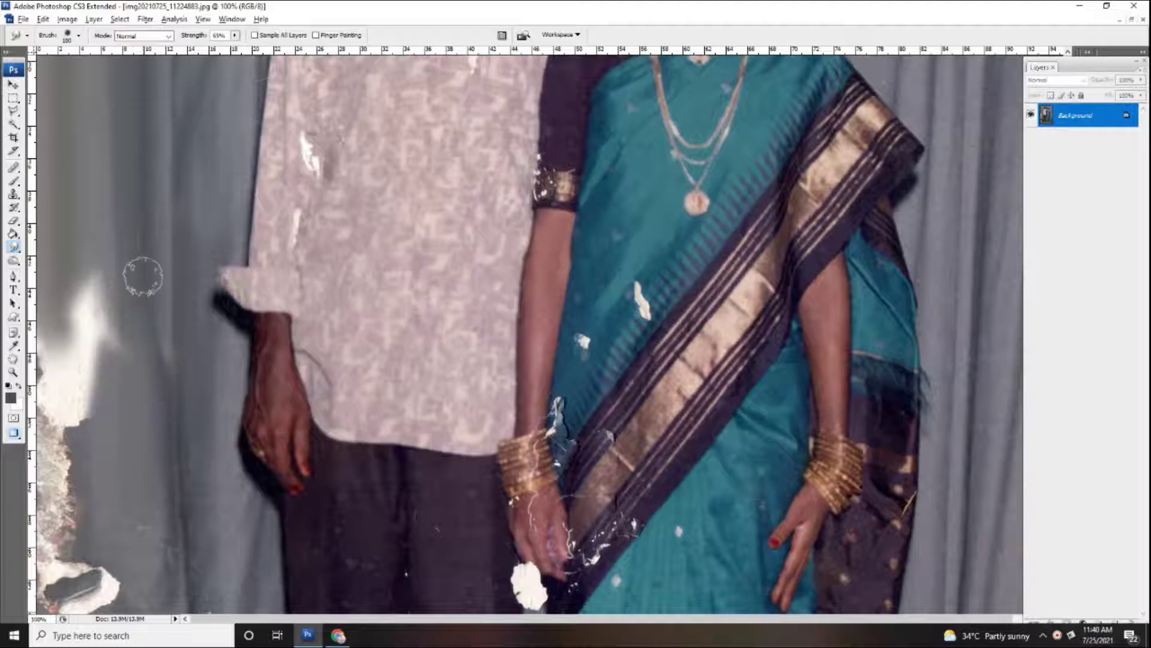
# Step: Resize the smudge brush between 60 and 175 while moving down the photo
pyautogui.press(']')
pyautogui.scroll(2, 90, 299)
pyautogui.press('[')
pyautogui.press('[')
pyautogui.scroll(-6, 93, 326)
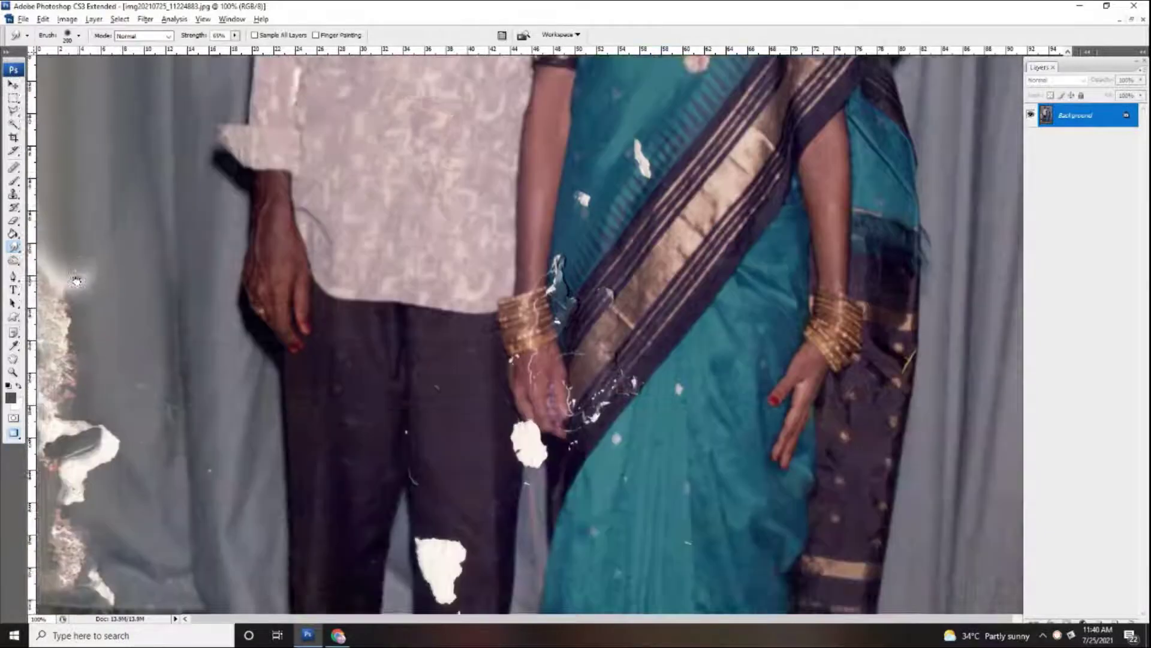
pyautogui.scroll(-3, 108, 348)
pyautogui.press('[')
pyautogui.press('[')
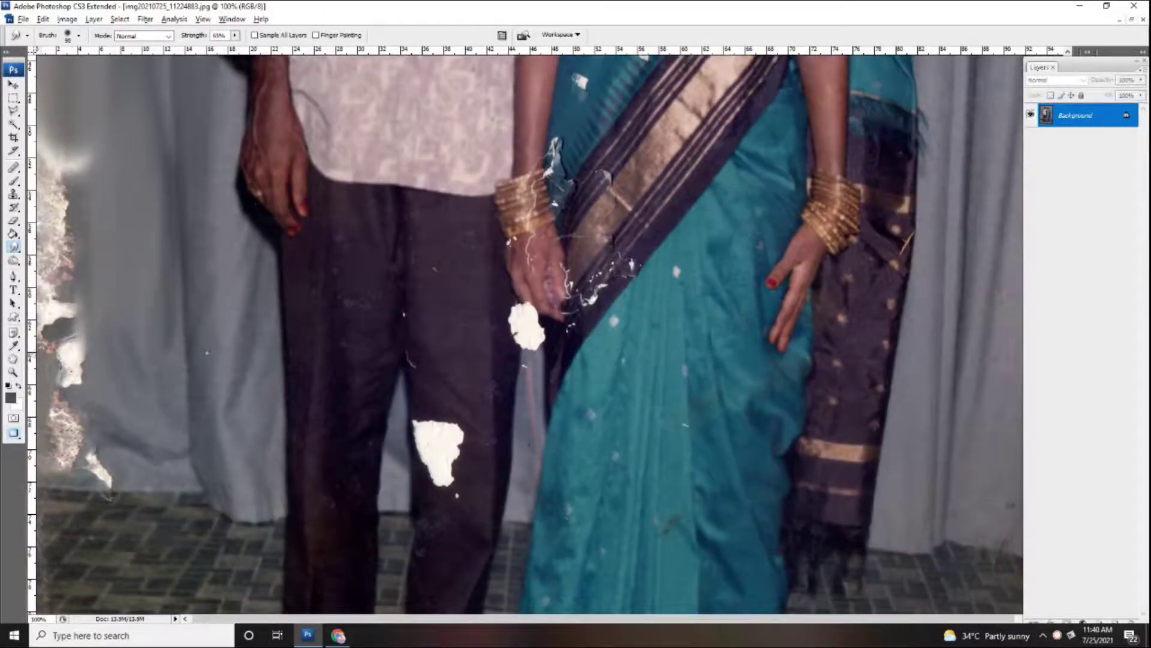
pyautogui.scroll(-1, 90, 287)
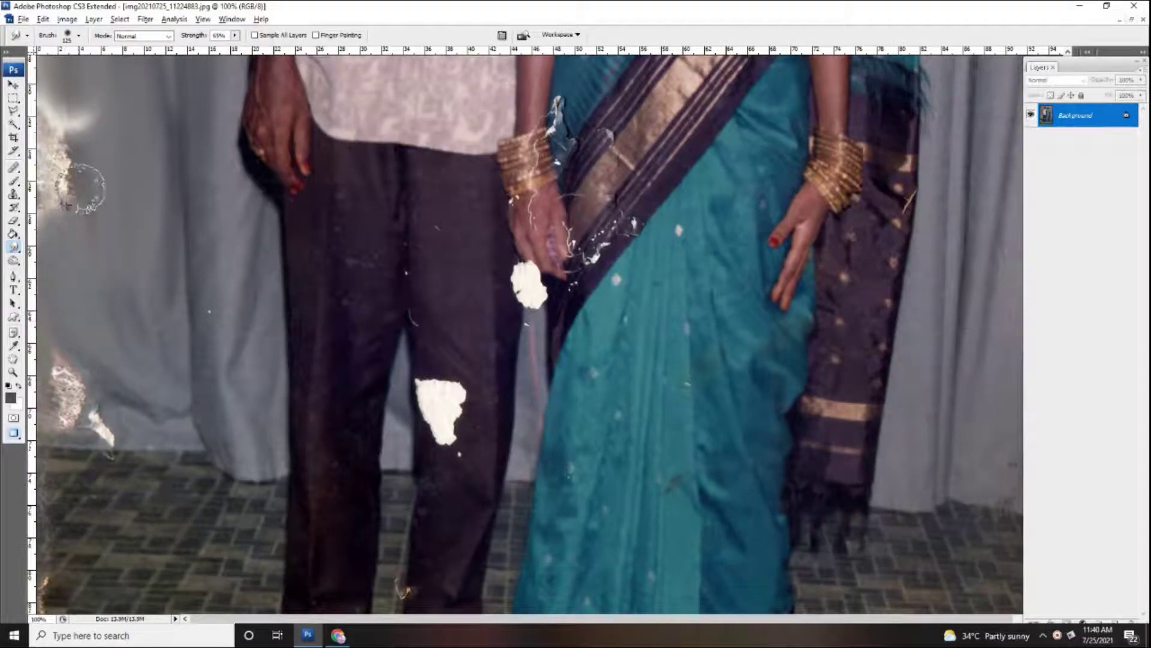
pyautogui.press(']')
pyautogui.press(']')
pyautogui.scroll(4, 66, 252)
pyautogui.press('[')
pyautogui.press('[')
pyautogui.press('[')
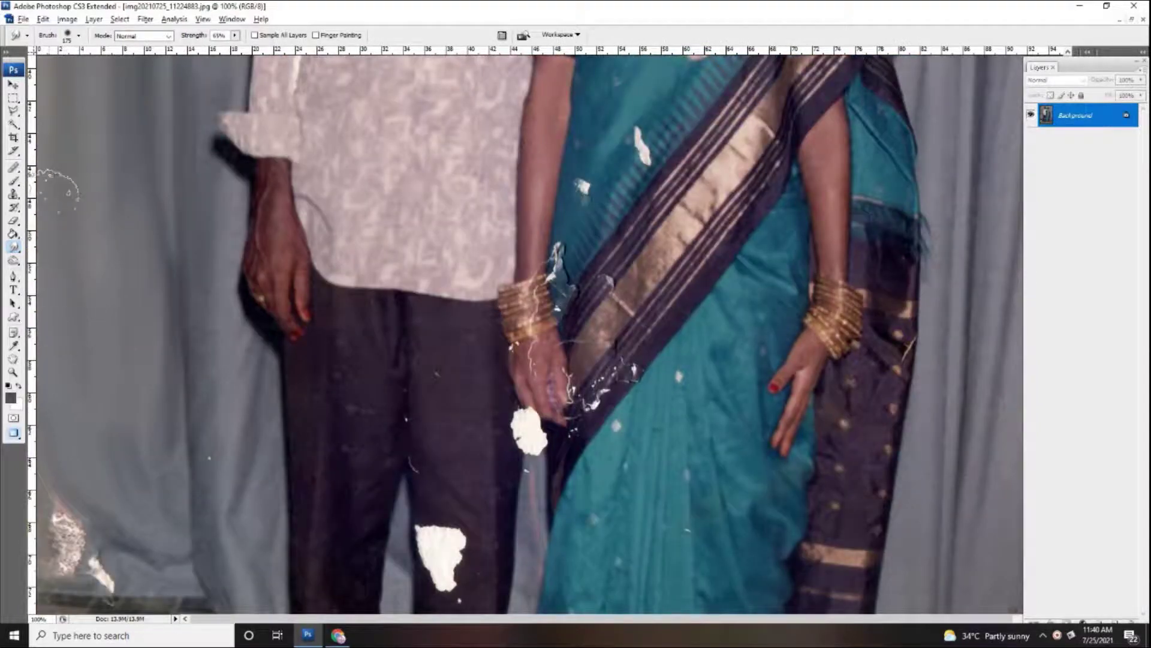
pyautogui.scroll(-4, 360, 300)
# Step: Zoom to 200% on the trousers and smudge white spots into the grey cloth
pyautogui.hotkey('ctrl', '+')
pyautogui.scroll(-1, 735, 292)
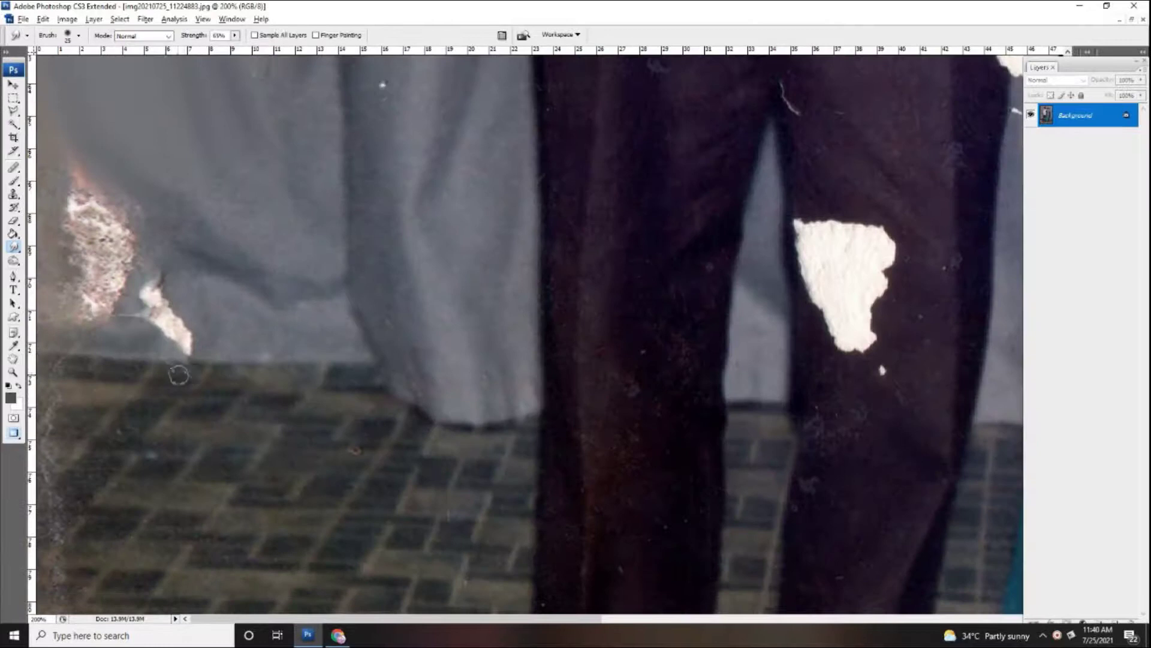
pyautogui.moveTo(205, 342)
pyautogui.mouseDown()
pyautogui.moveTo(144, 288)
pyautogui.moveTo(130, 224)
pyautogui.moveTo(64, 282)
pyautogui.moveTo(103, 233)
pyautogui.moveTo(193, 274)
pyautogui.moveTo(180, 266)
pyautogui.mouseUp()
pyautogui.press(']')
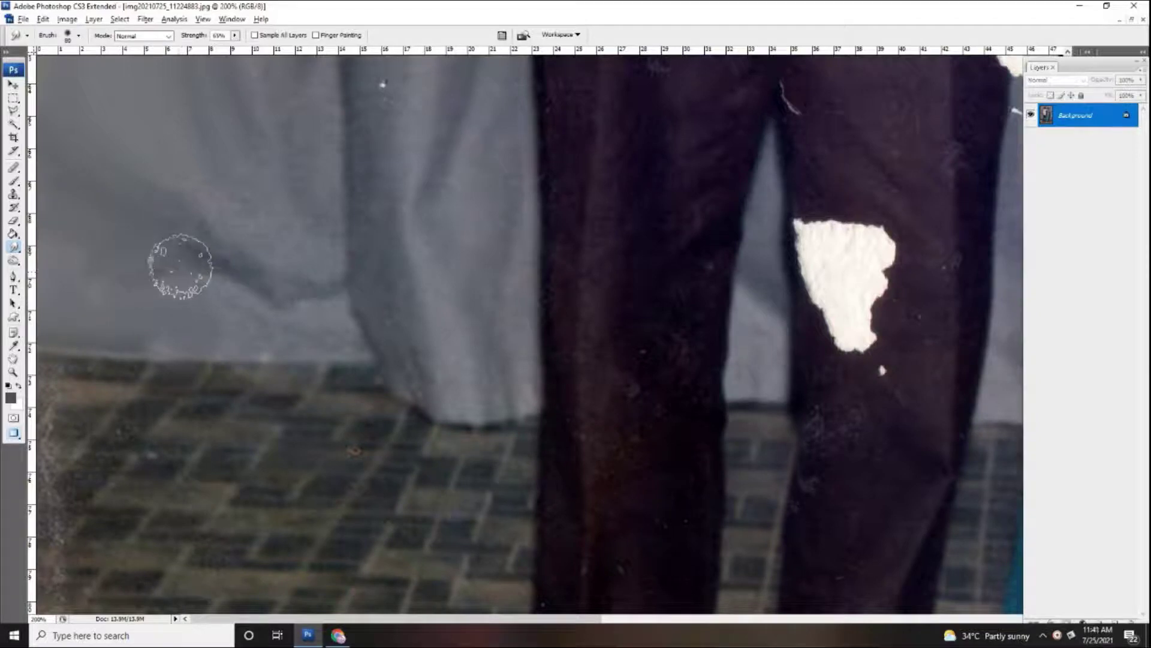
pyautogui.hotkey('ctrl', '-')
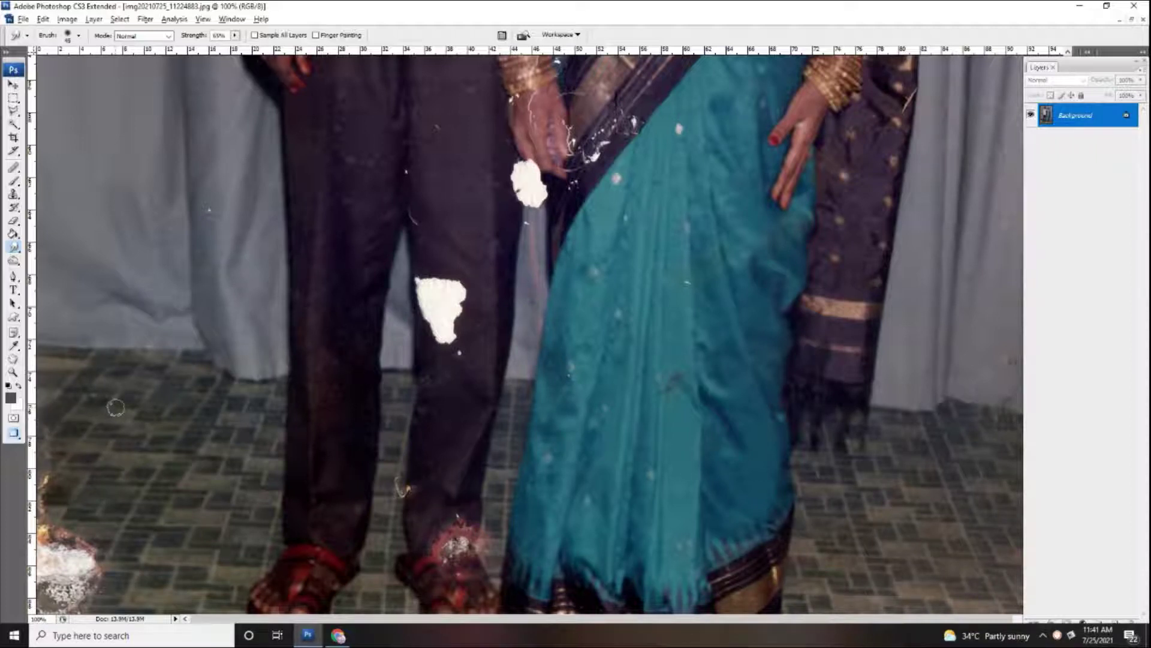
# Step: Scroll down to inspect the sandals and tiled floor area
pyautogui.scroll(1, 45, 414)
pyautogui.scroll(-2, 56, 363)
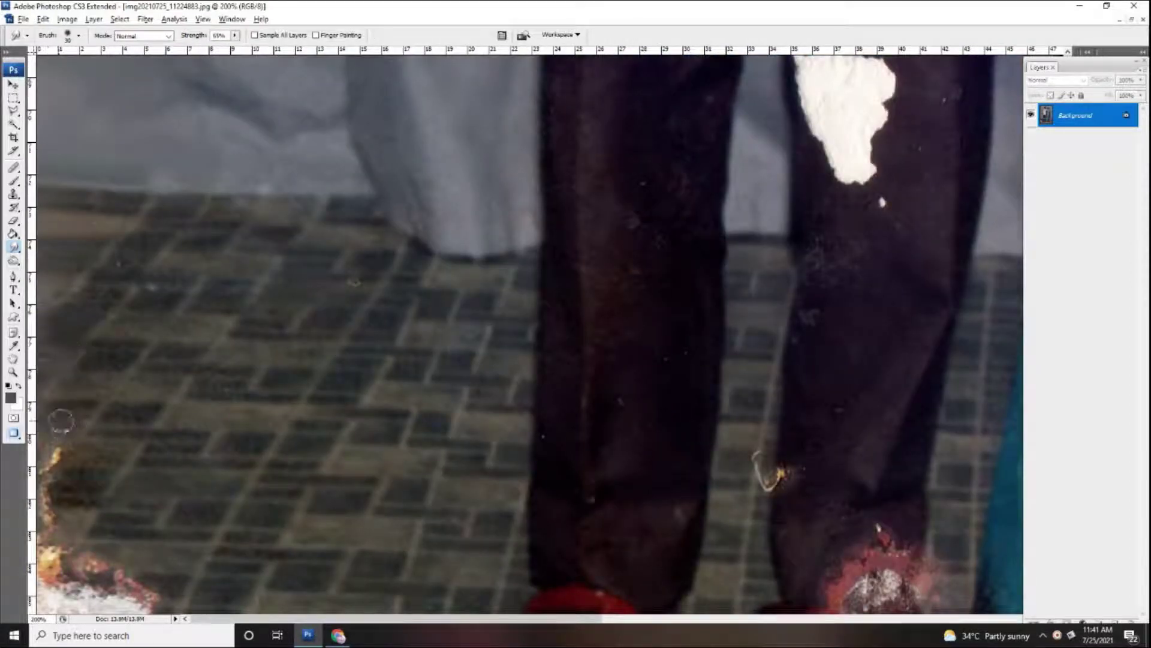
pyautogui.scroll(-2, 57, 456)
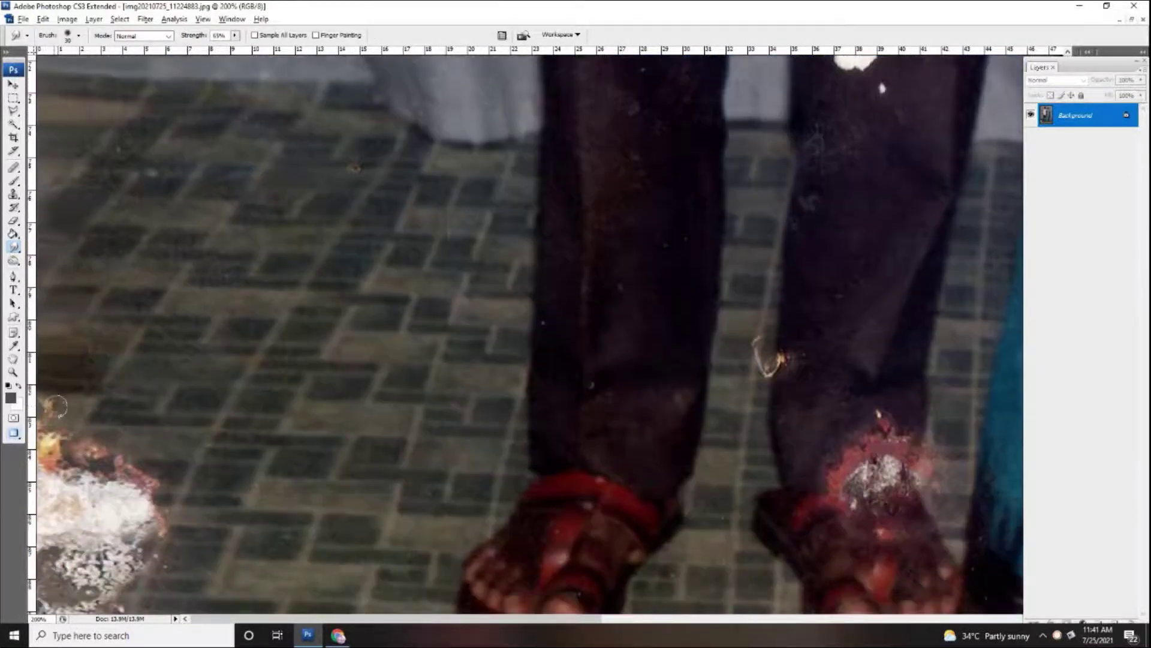
pyautogui.scroll(-3, 69, 441)
pyautogui.scroll(-1, 237, 192)
pyautogui.scroll(3, 236, 192)
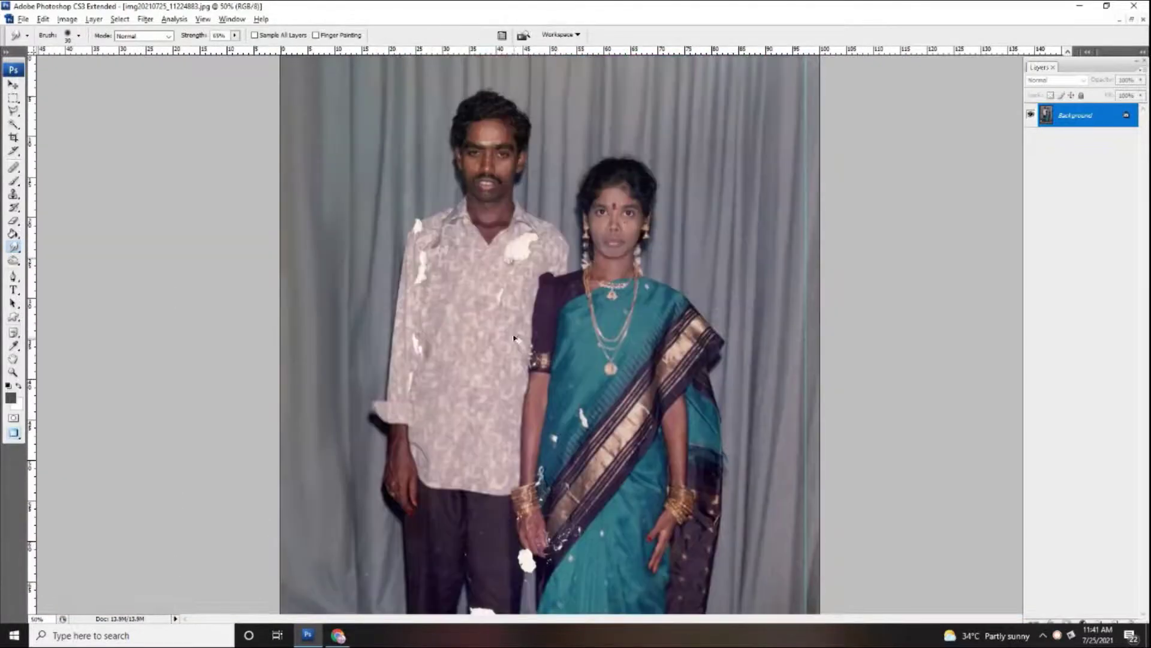
pyautogui.scroll(2, 237, 192)
pyautogui.scroll(1, 237, 192)
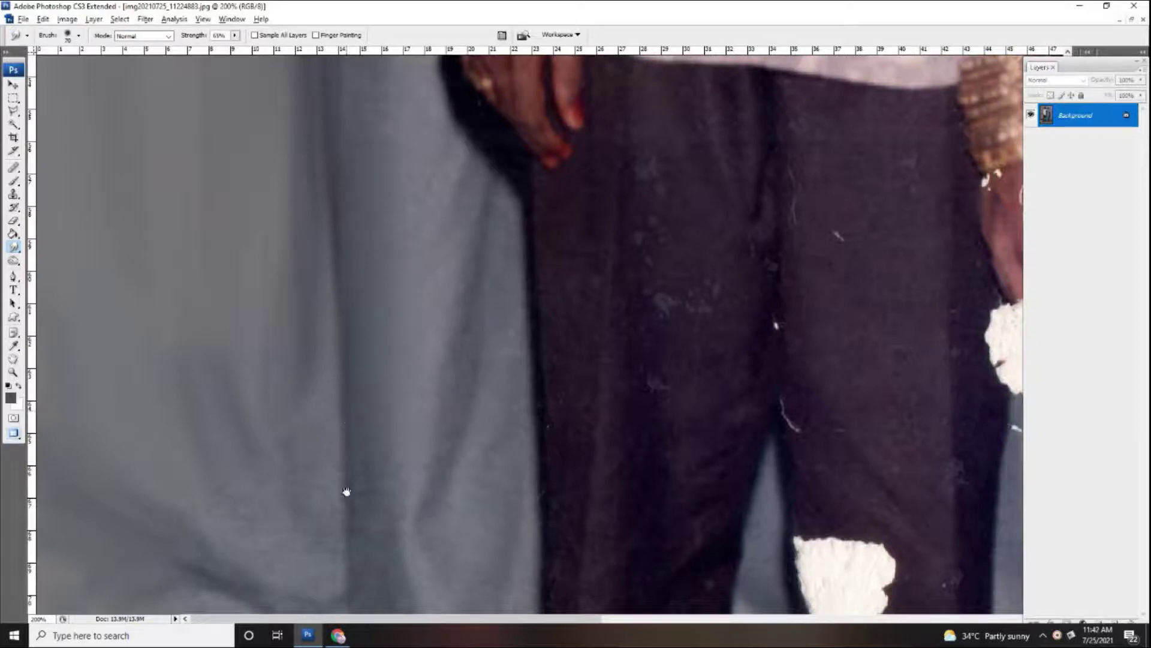
pyautogui.scroll(-3, 328, 274)
pyautogui.scroll(-2, 328, 273)
pyautogui.scroll(2, 186, 342)
pyautogui.scroll(-1, 214, 365)
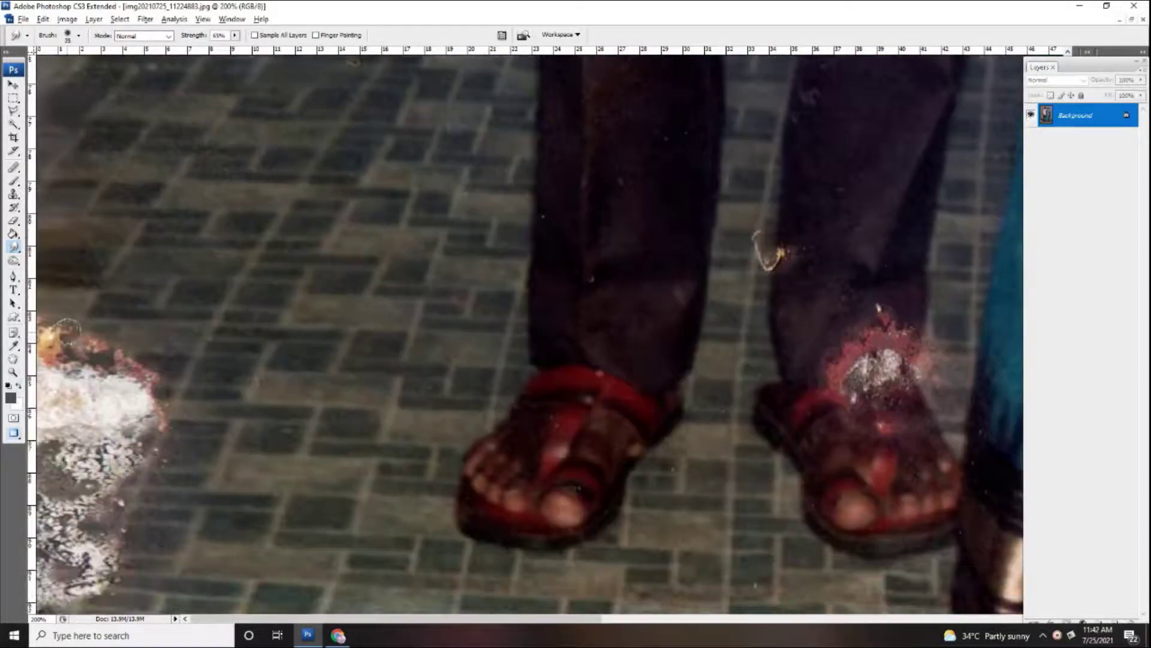
# Step: Cover the white floor patch with cloned floor texture using Clone Stamp
pyautogui.scroll(-1, 322, 333)
pyautogui.press('s')
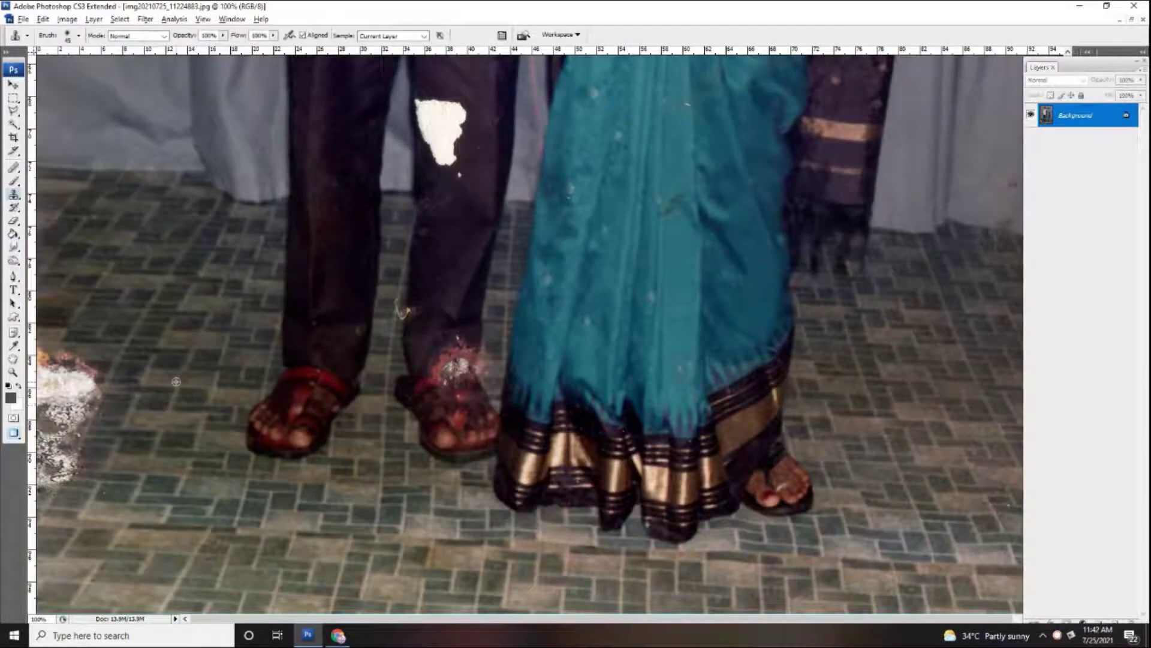
pyautogui.moveTo(70, 351)
pyautogui.mouseDown()
pyautogui.moveTo(83, 379)
pyautogui.moveTo(67, 413)
pyautogui.moveTo(78, 429)
pyautogui.moveTo(40, 495)
pyautogui.mouseUp()
pyautogui.hotkey('ctrl', '0')
pyautogui.hotkey('ctrl', 'alt', '0')
pyautogui.hotkey('ctrl', '+')
pyautogui.moveTo(252, 376); pyautogui.dragTo(423, 441)
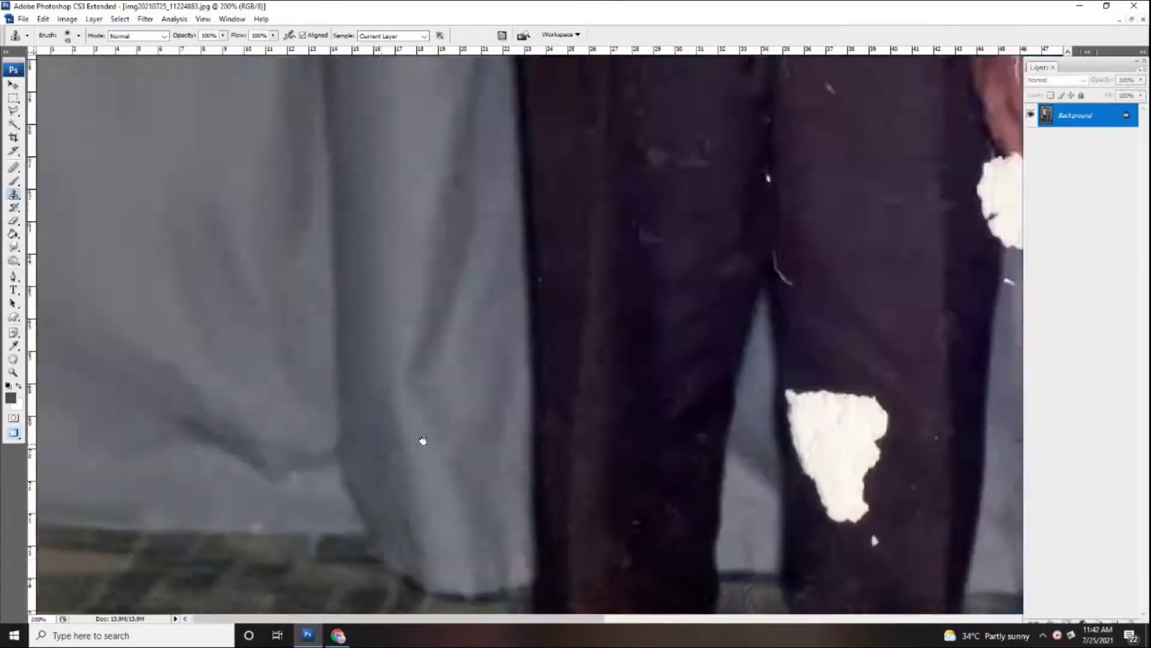
# Step: Heal the large white patch on the man's shirt chest with the Healing Brush
pyautogui.hotkey('ctrl', '0')
pyautogui.hotkey('ctrl', 'alt', '0')
pyautogui.hotkey('ctrl', '+')
pyautogui.press('j')
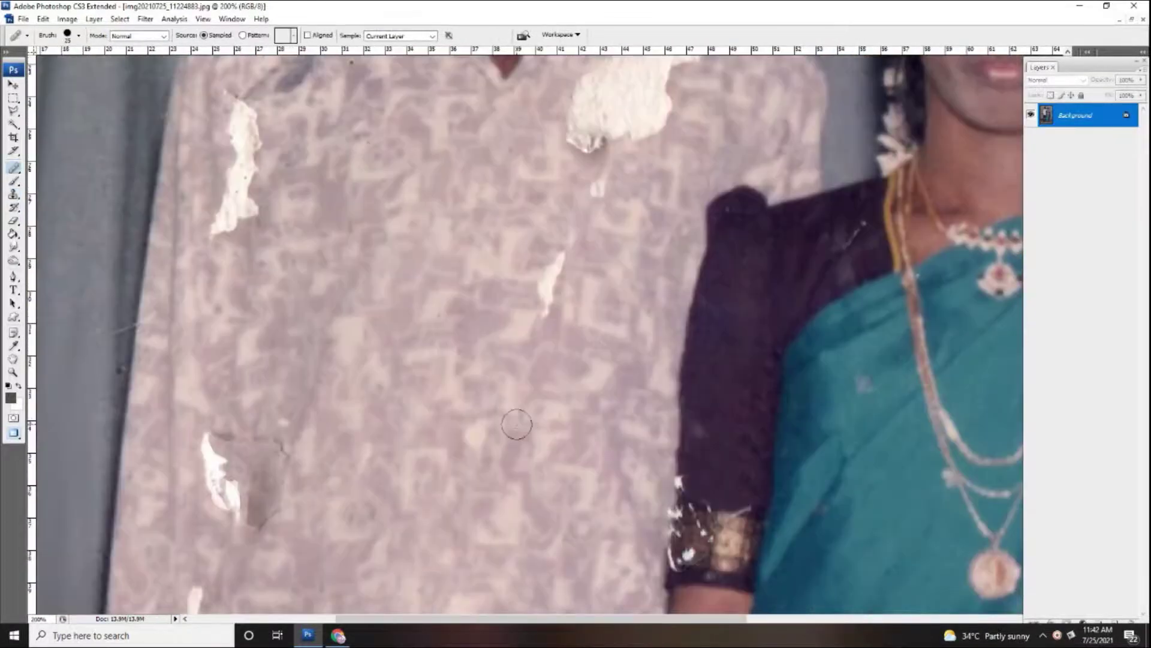
pyautogui.scroll(3, 622, 384)
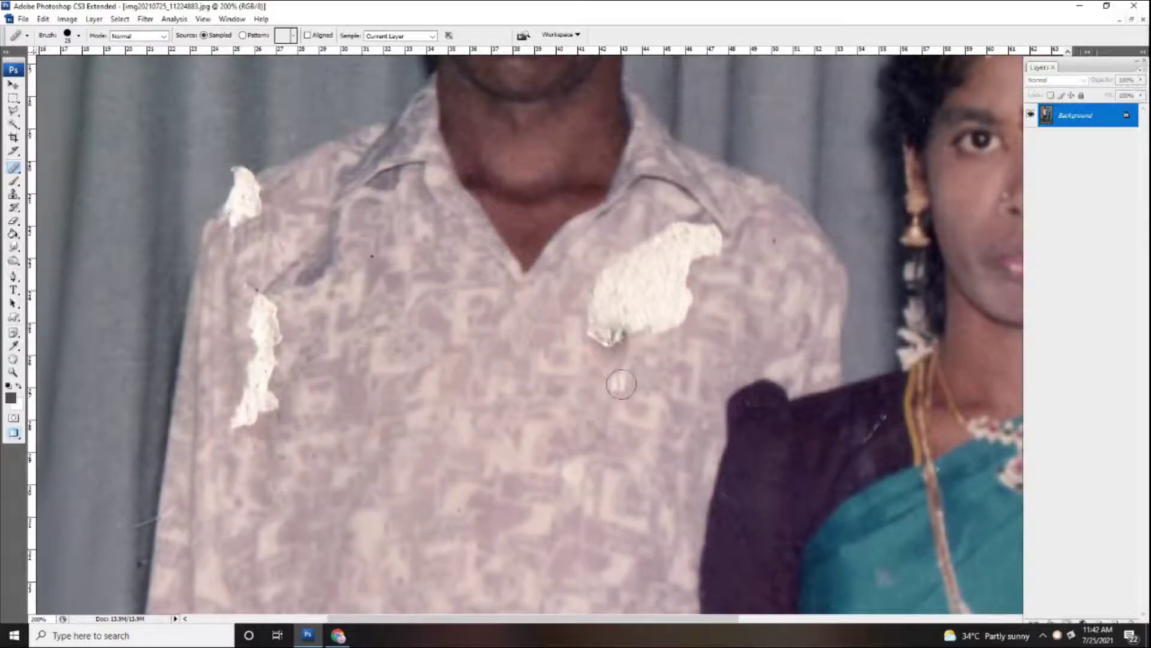
pyautogui.scroll(-2, 649, 306)
pyautogui.moveTo(642, 234)
pyautogui.mouseDown()
pyautogui.moveTo(596, 246)
pyautogui.moveTo(629, 258)
pyautogui.moveTo(624, 192)
pyautogui.moveTo(690, 167)
pyautogui.moveTo(659, 174)
pyautogui.moveTo(701, 180)
pyautogui.mouseUp()
# Step: Heal the white streaks on the man's shoulder, lower shirt and near the hem
pyautogui.moveTo(249, 221)
pyautogui.mouseDown()
pyautogui.moveTo(257, 256)
pyautogui.moveTo(237, 354)
pyautogui.mouseUp()
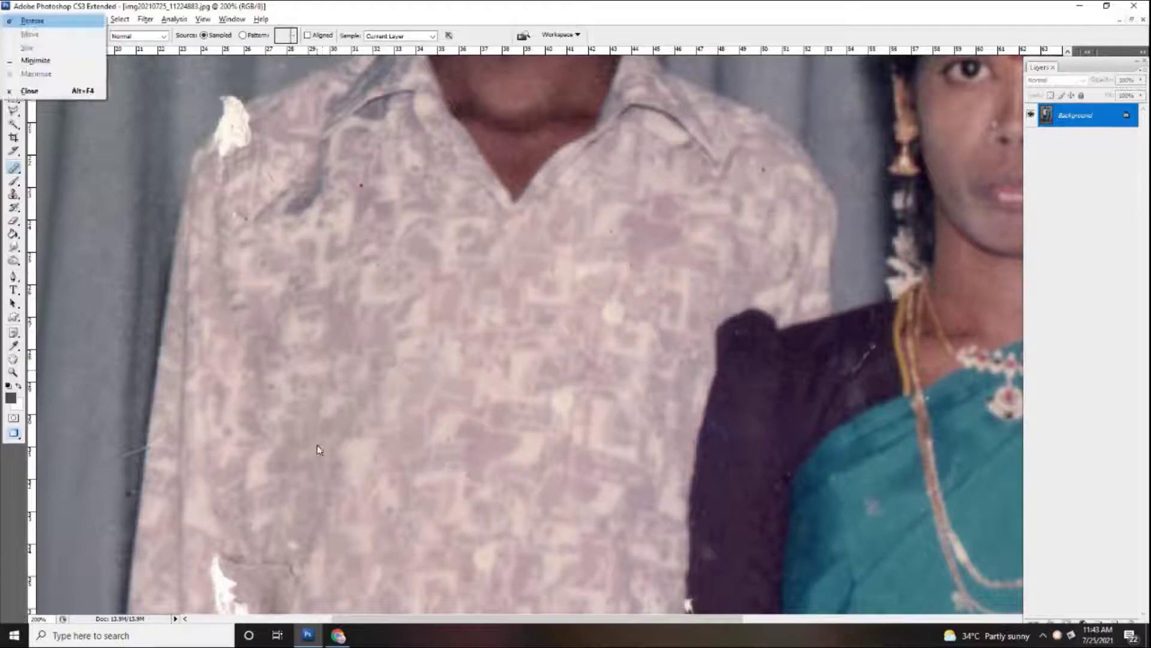
pyautogui.scroll(-5, 335, 279)
pyautogui.moveTo(270, 209); pyautogui.dragTo(304, 265)
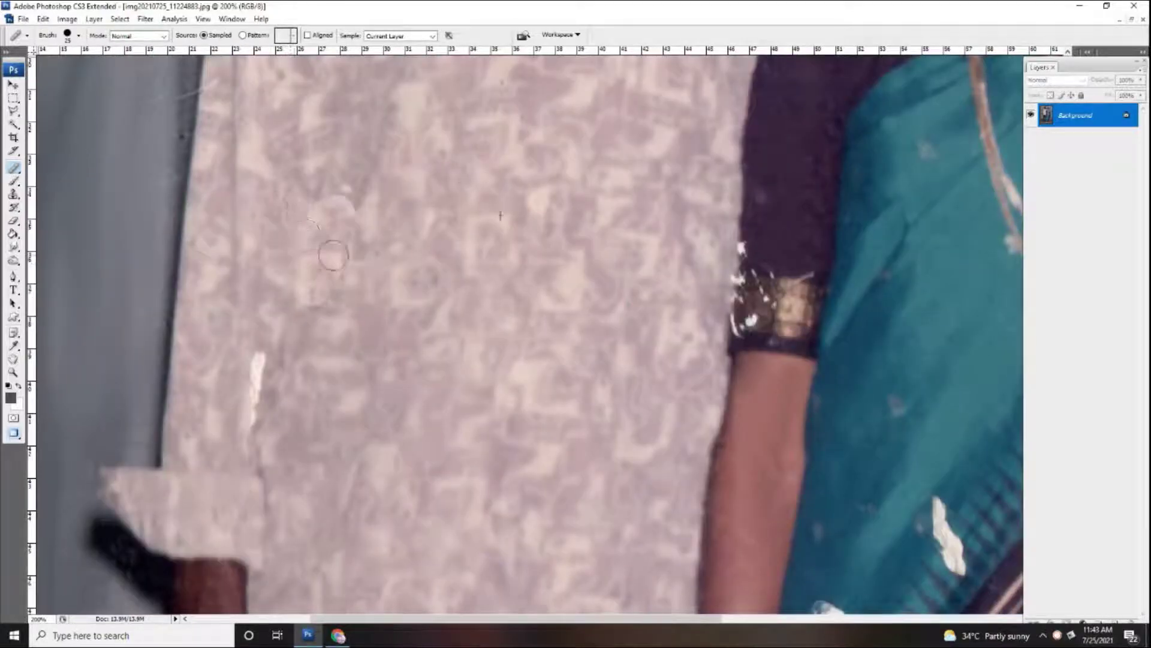
pyautogui.moveTo(273, 371); pyautogui.dragTo(257, 450)
pyautogui.scroll(-5, 257, 451)
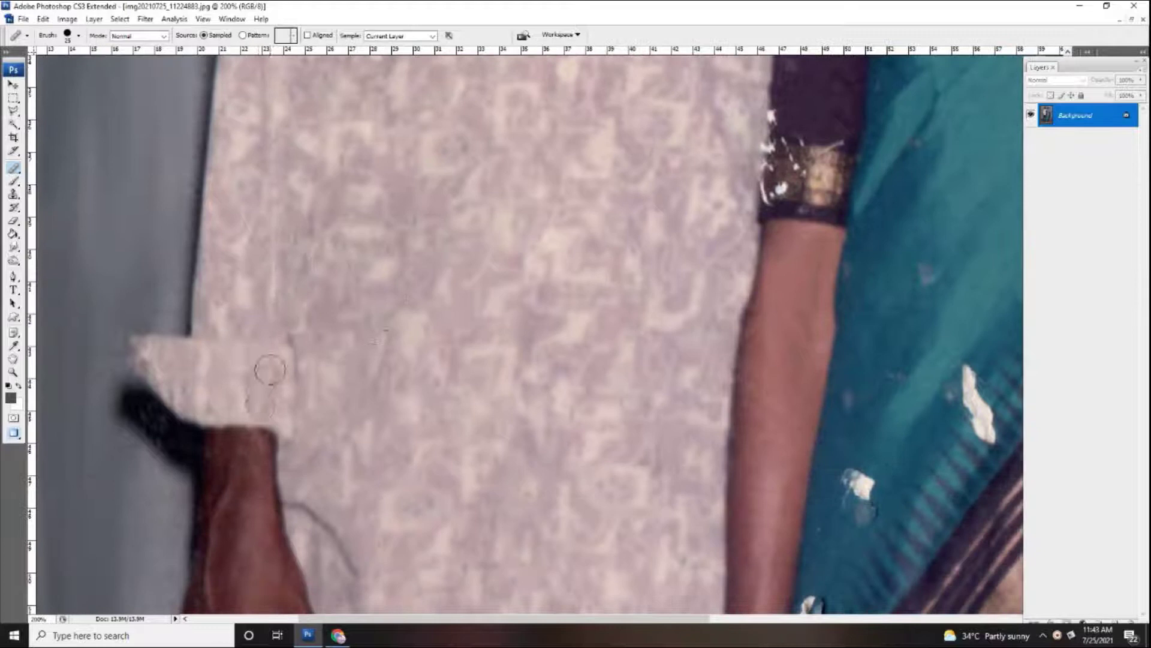
pyautogui.keyDown('alt'); pyautogui.scroll(-3, 269, 370); pyautogui.keyUp('alt')
pyautogui.scroll(5, 420, 299)
pyautogui.keyDown('alt'); pyautogui.scroll(3, 601, 362); pyautogui.keyUp('alt')
# Step: Shrink the repair brush and bring the man's face area into view
pyautogui.press('[')
pyautogui.press('[')
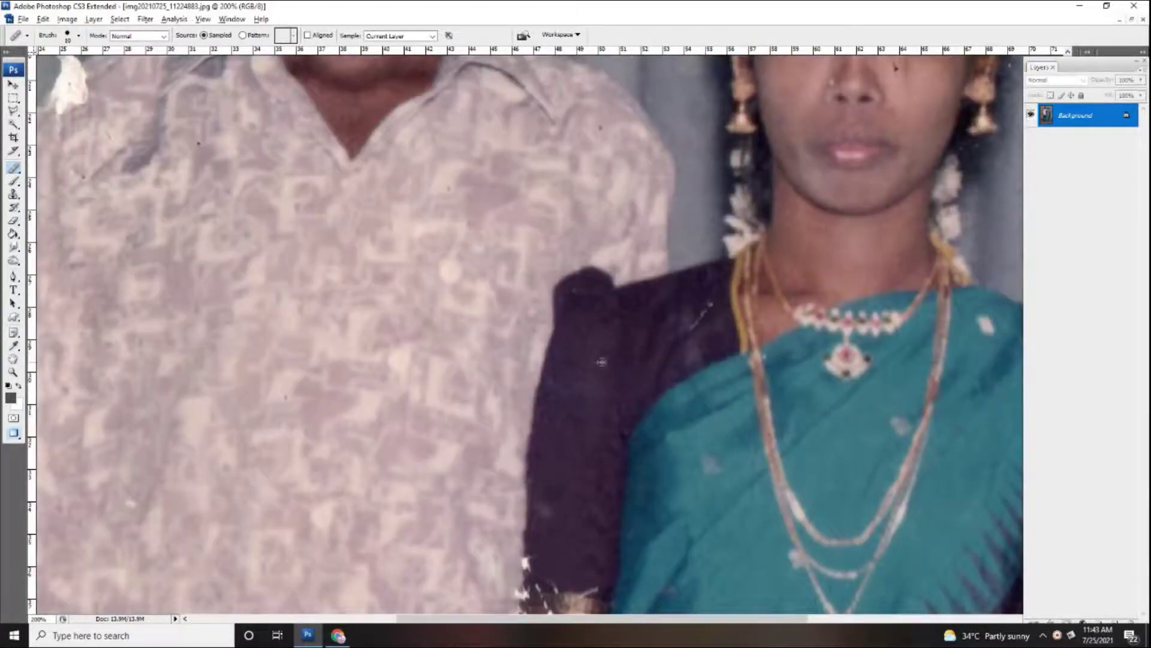
pyautogui.moveTo(385, 77); pyautogui.dragTo(517, 341)
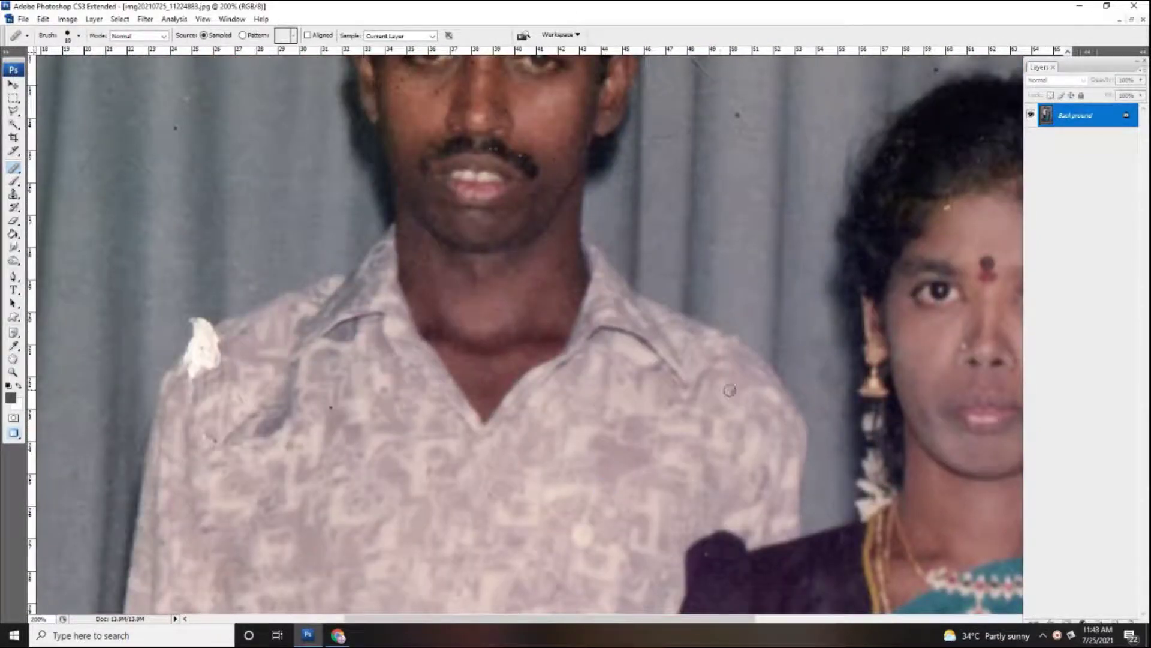
pyautogui.hscroll(-3, 492, 419)
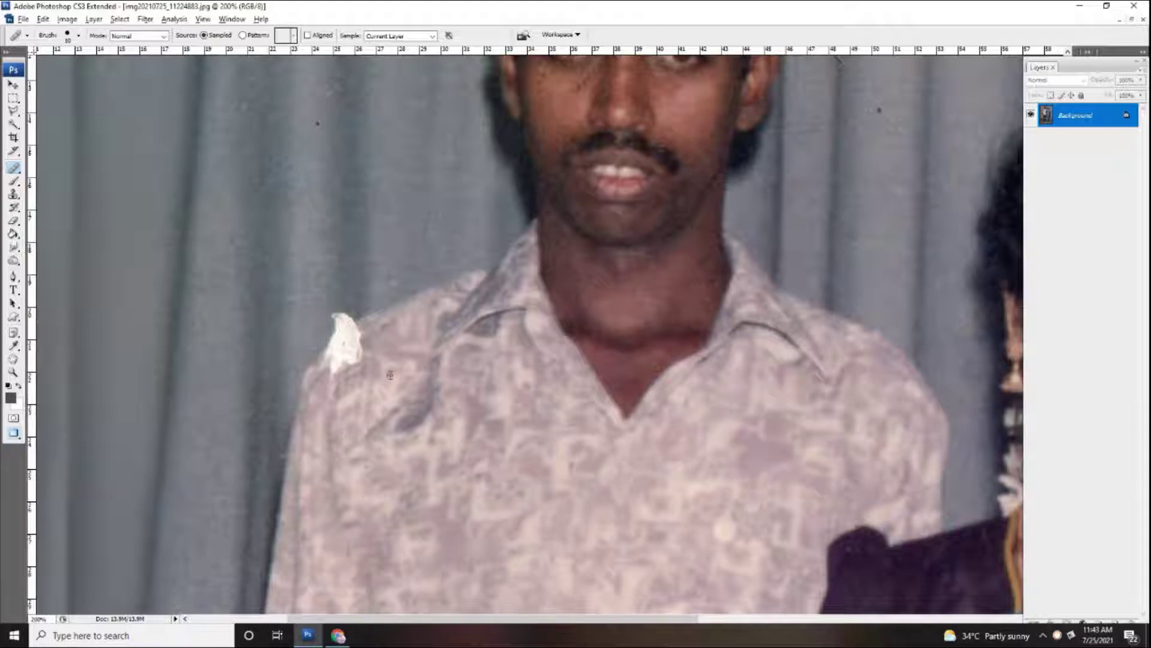
pyautogui.scroll(3, 382, 393)
pyautogui.press('s')
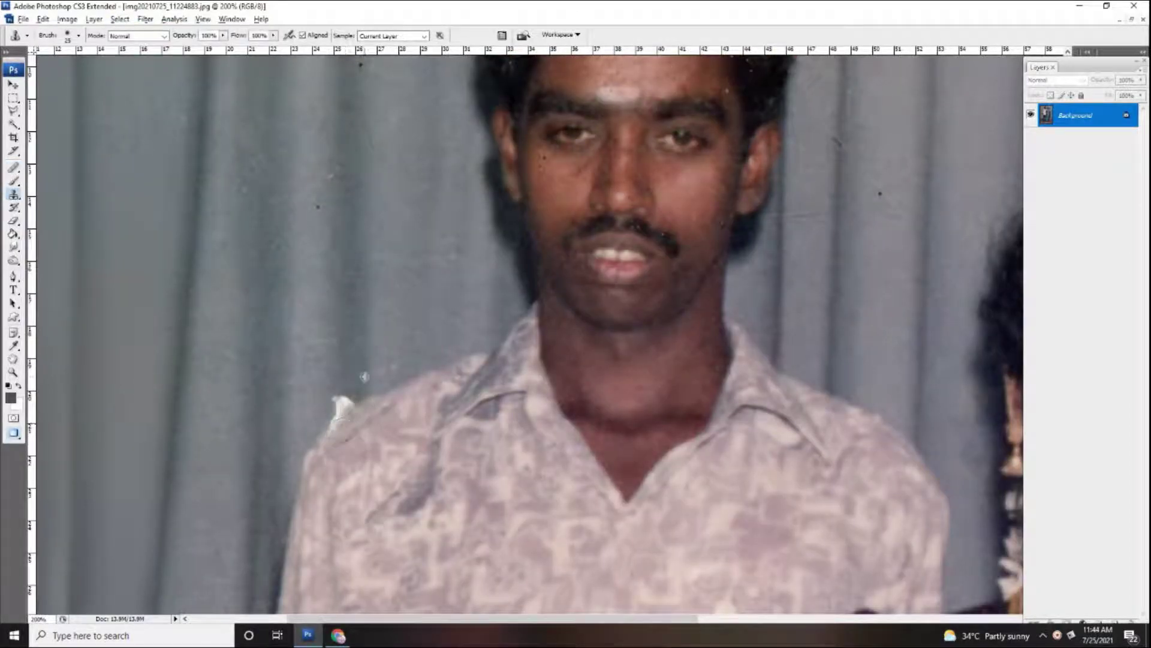
pyautogui.scroll(-2, 333, 408)
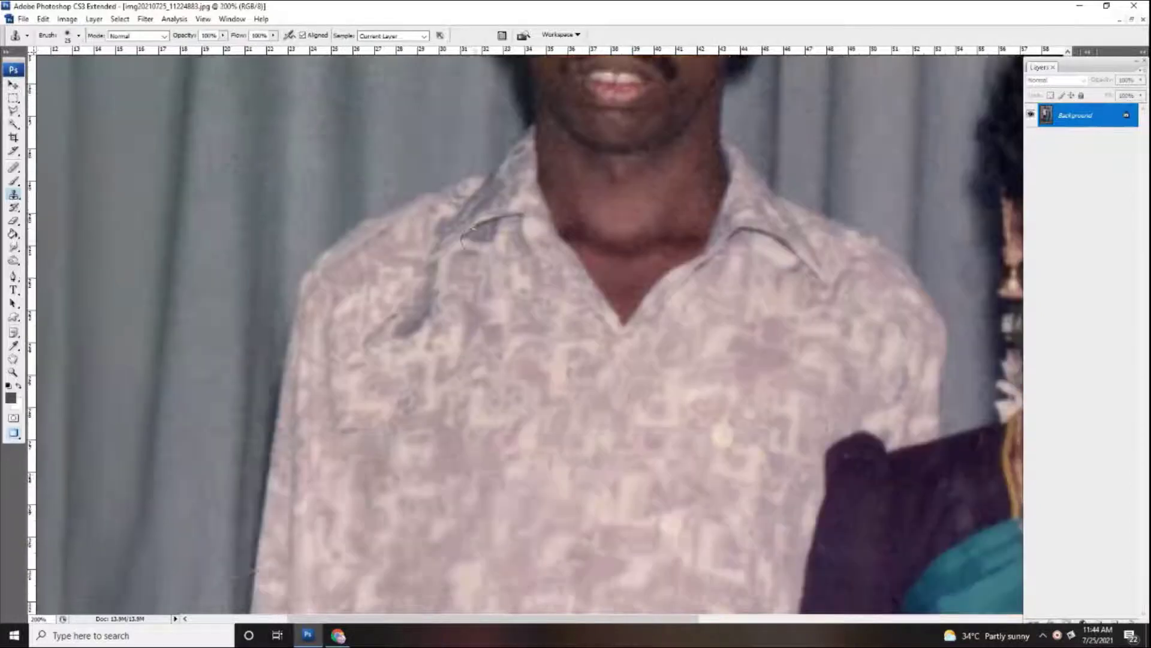
pyautogui.scroll(-2, 420, 420)
pyautogui.scroll(-2, 540, 450)
pyautogui.scroll(3, 565, 503)
pyautogui.scroll(2, 381, 387)
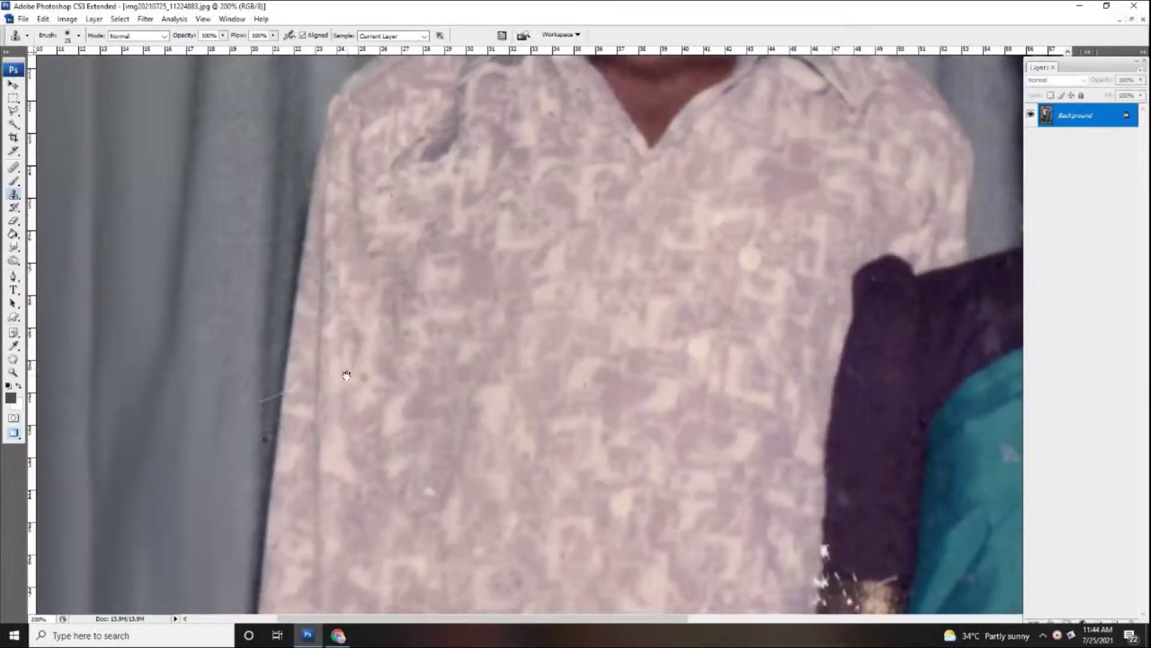
# Step: Smudge away the dark spot at the edge of the man's shirt
pyautogui.press('r')
pyautogui.moveTo(267, 390); pyautogui.dragTo(264, 444)
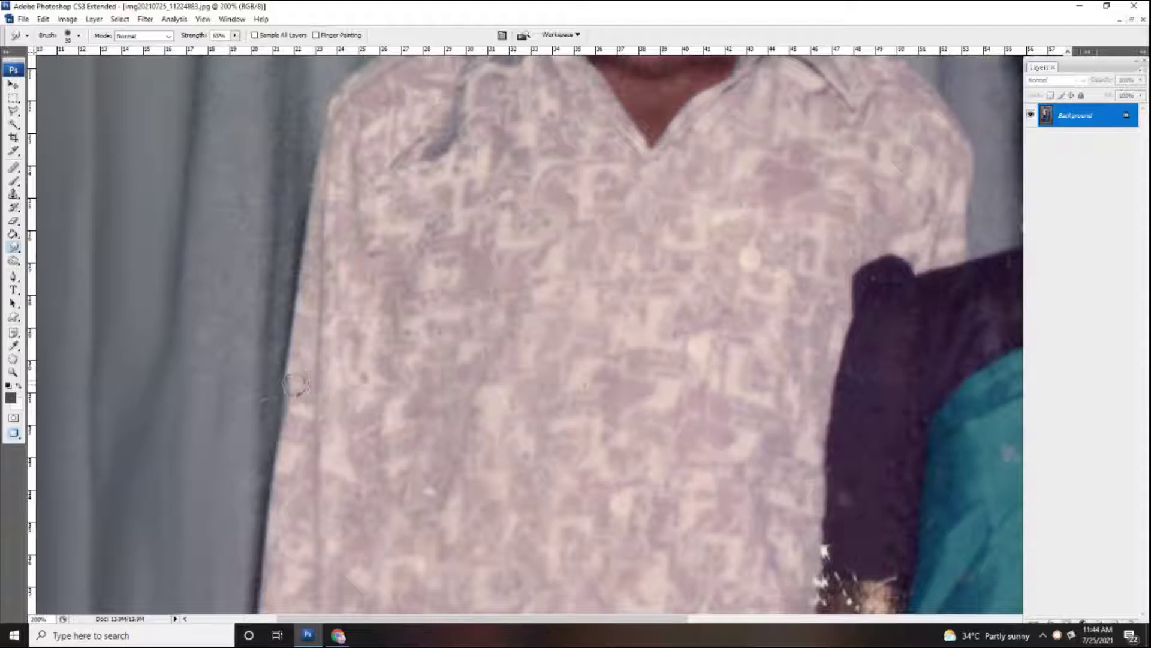
pyautogui.scroll(-2, 257, 457)
pyautogui.scroll(2, 549, 398)
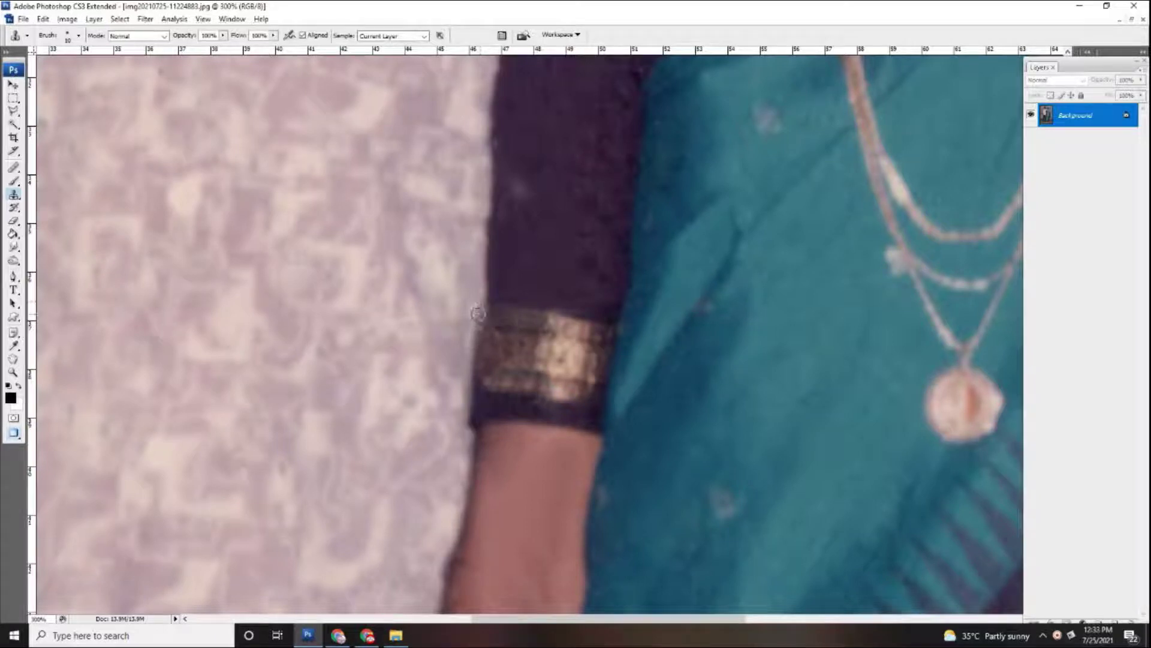
pyautogui.scroll(-5, 474, 327)
pyautogui.scroll(2, 510, 385)
pyautogui.scroll(3, 510, 385)
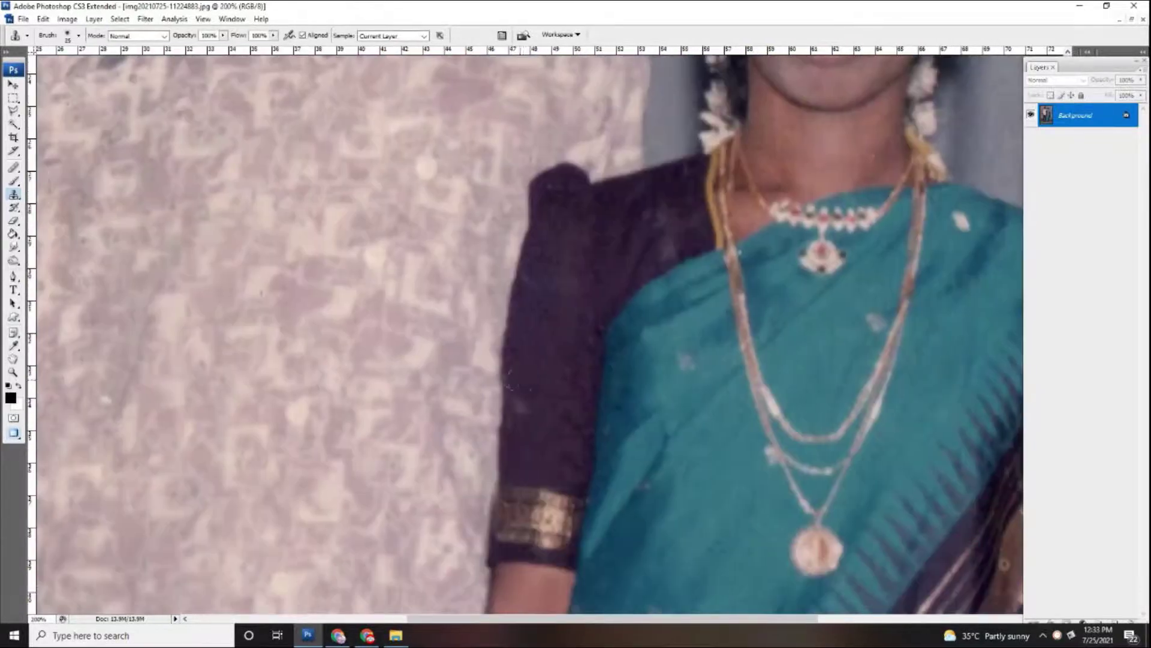
pyautogui.scroll(-3, 523, 408)
pyautogui.scroll(3, 567, 344)
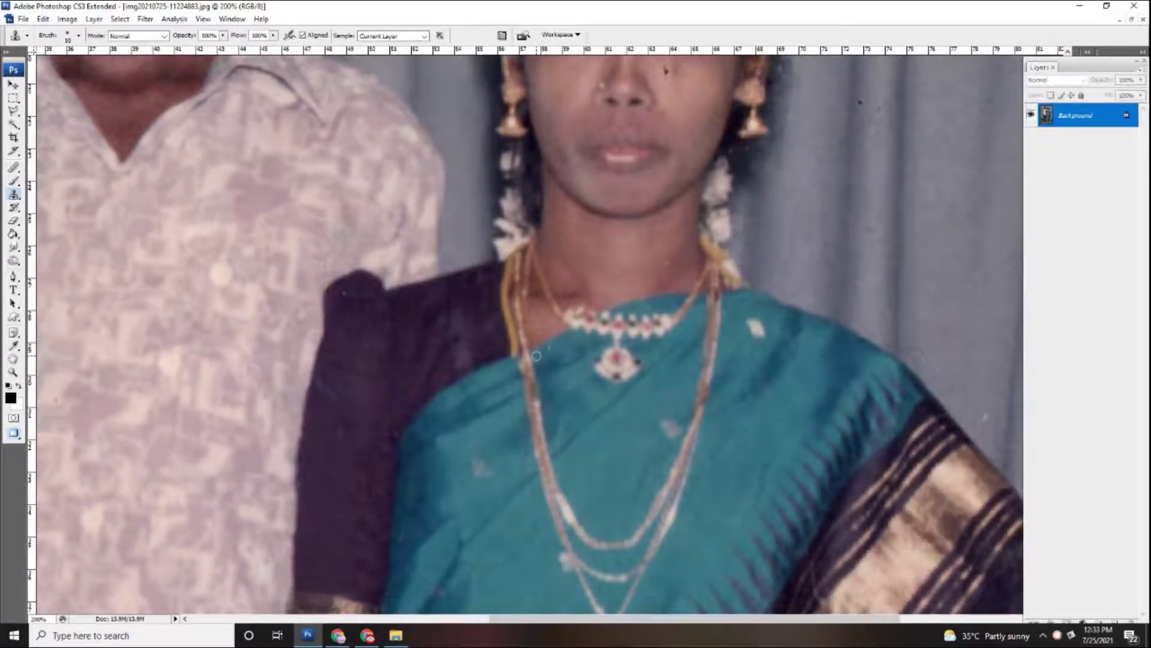
pyautogui.scroll(-3, 664, 264)
pyautogui.scroll(3, 599, 276)
pyautogui.press('j')
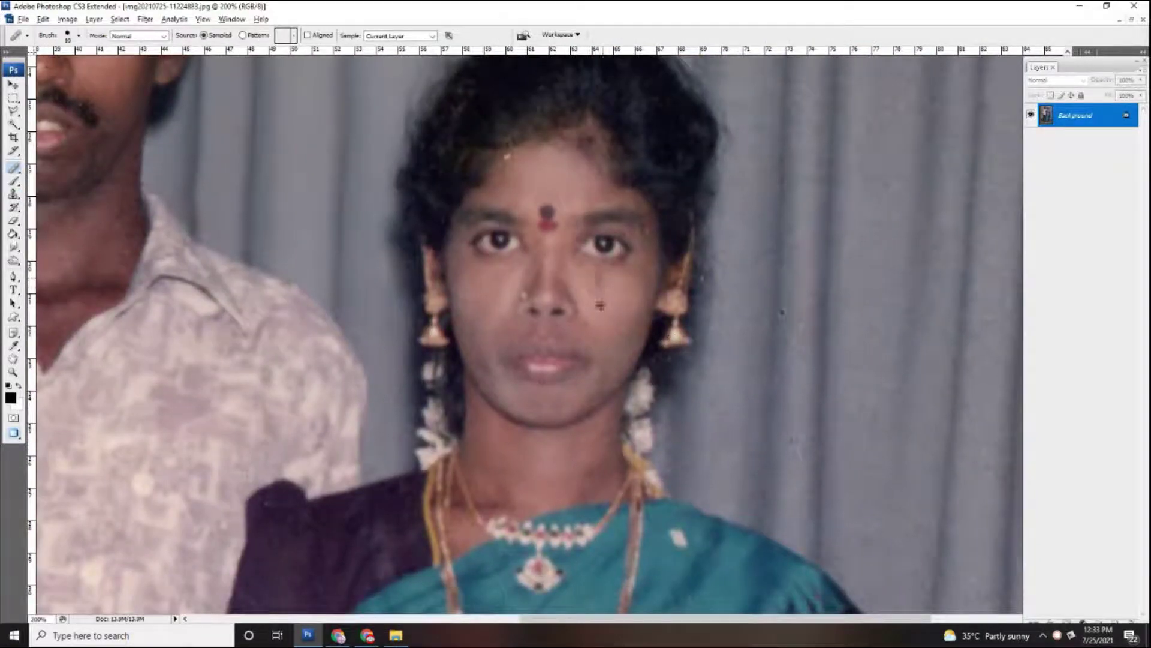
# Step: Patch the blemish on the woman's cheek with the Patch Tool
pyautogui.hotkey('shift', 'j')
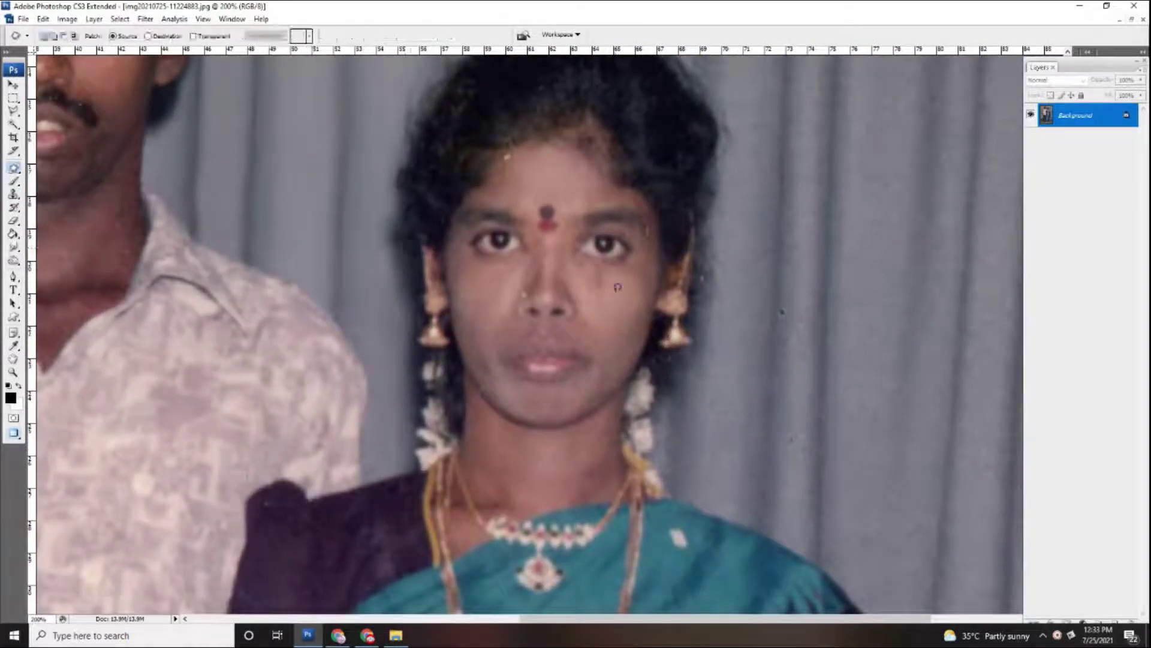
pyautogui.moveTo(610, 284); pyautogui.dragTo(574, 275)
pyautogui.hotkey('ctrl', '-')
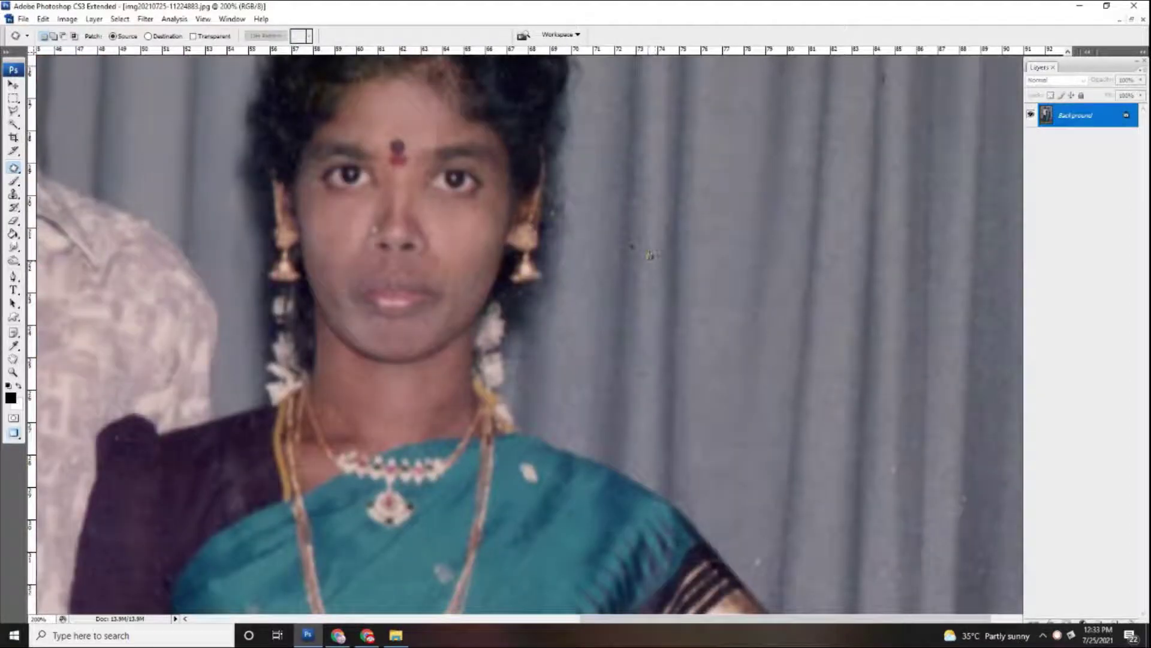
pyautogui.hotkey('ctrl', '+')
# Step: Patch the spot above the woman's hair and a small spot on the man's shirt
pyautogui.moveTo(495, 174)
pyautogui.mouseDown()
pyautogui.moveTo(772, 197)
pyautogui.moveTo(542, 254)
pyautogui.mouseUp()
pyautogui.hotkey('ctrl', 'd')
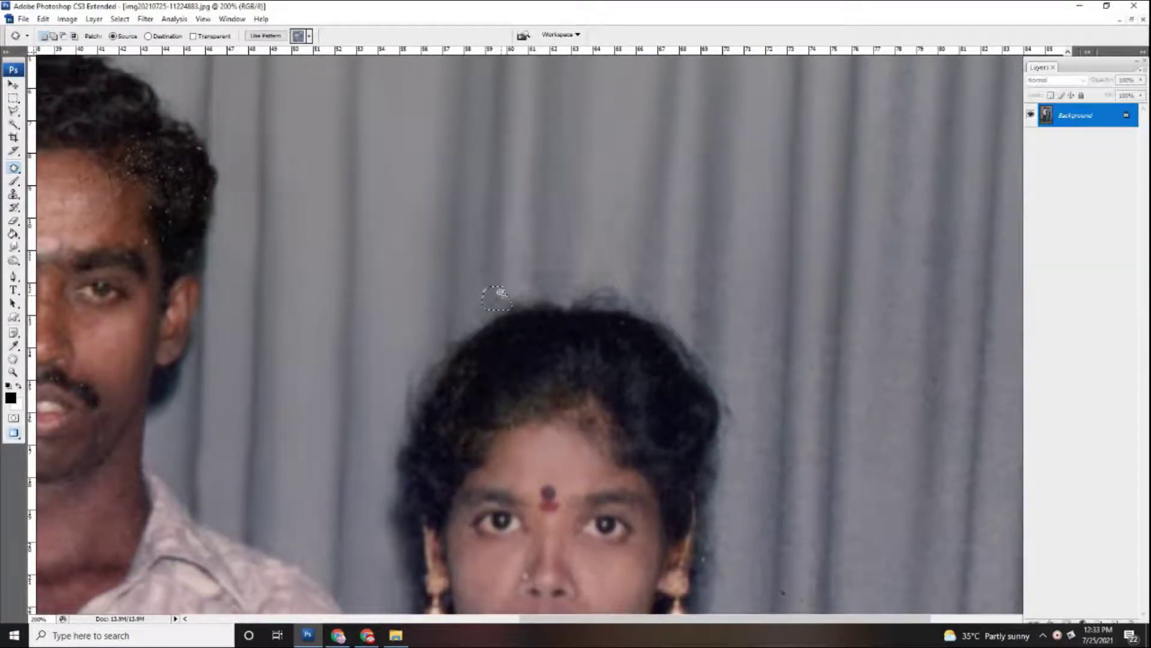
pyautogui.hotkey('ctrl', '0')
pyautogui.hotkey('ctrl', '+')
pyautogui.hotkey('ctrl', '+')
pyautogui.hotkey('ctrl', '+')
pyautogui.scroll(-5, 533, 313)
pyautogui.moveTo(548, 322); pyautogui.dragTo(561, 334)
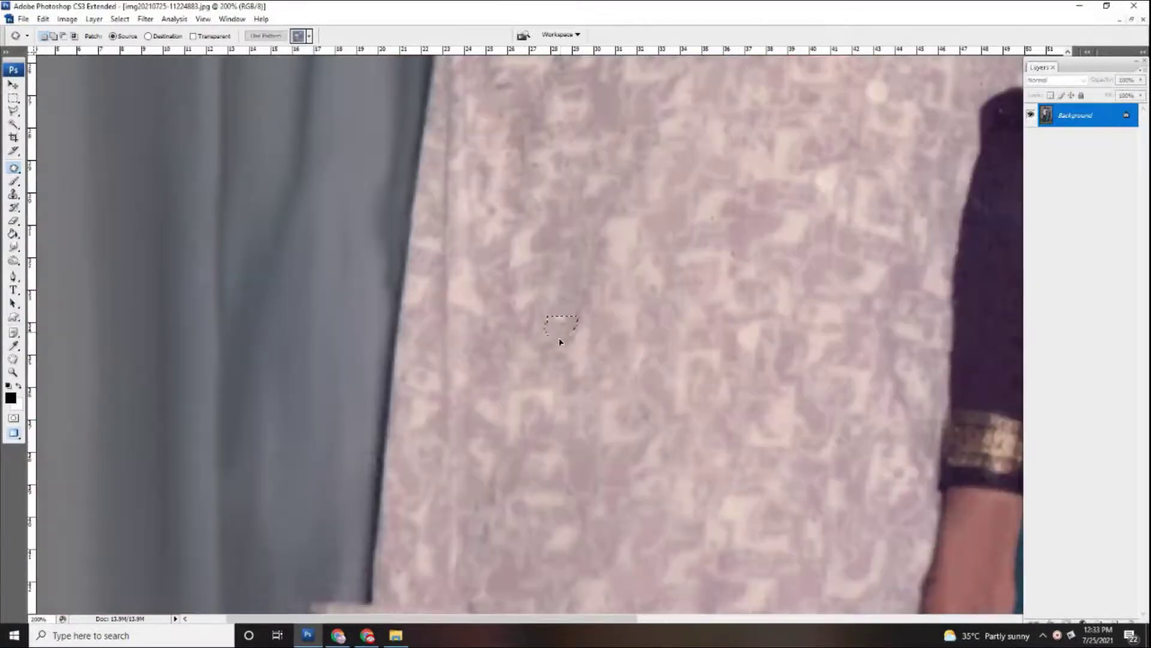
# Step: Fit the whole photo in view and navigate toward the woman's cracked wrist
pyautogui.scroll(10, 561, 334)
pyautogui.hotkey('ctrl', '0')
pyautogui.scroll(3, 606, 416)
pyautogui.scroll(-1, 539, 389)
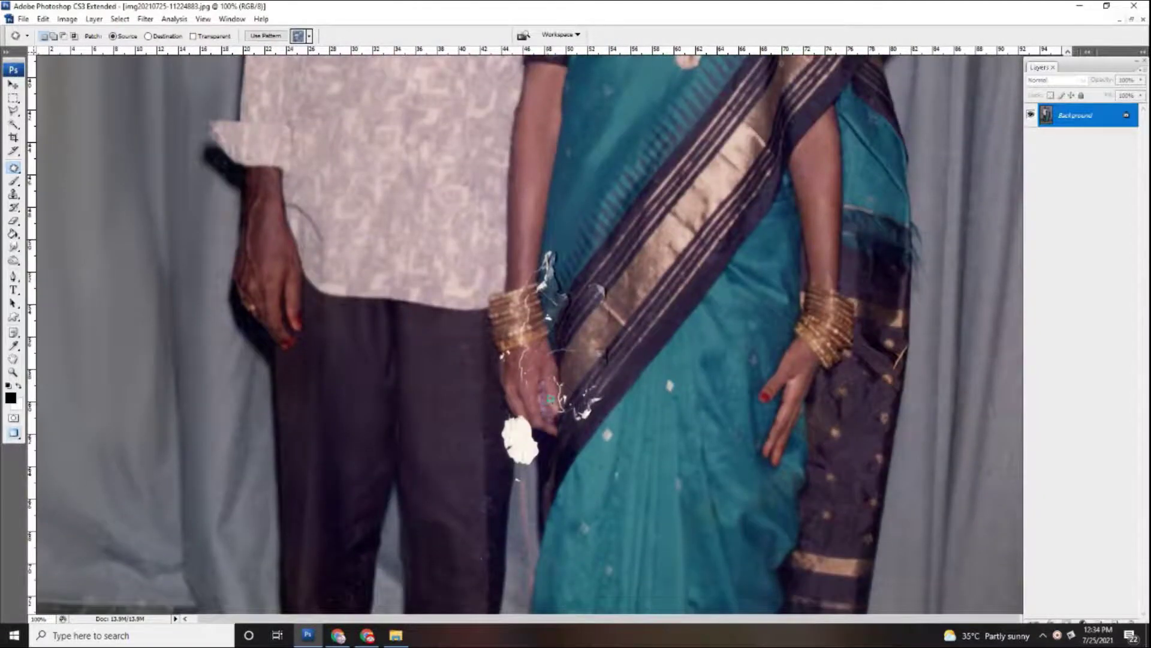
pyautogui.scroll(3, 510, 378)
pyautogui.press('c')
pyautogui.scroll(1, 488, 368)
# Step: Clone over the white spot at the woman's wrist
pyautogui.press('s')
pyautogui.scroll(1, 485, 367)
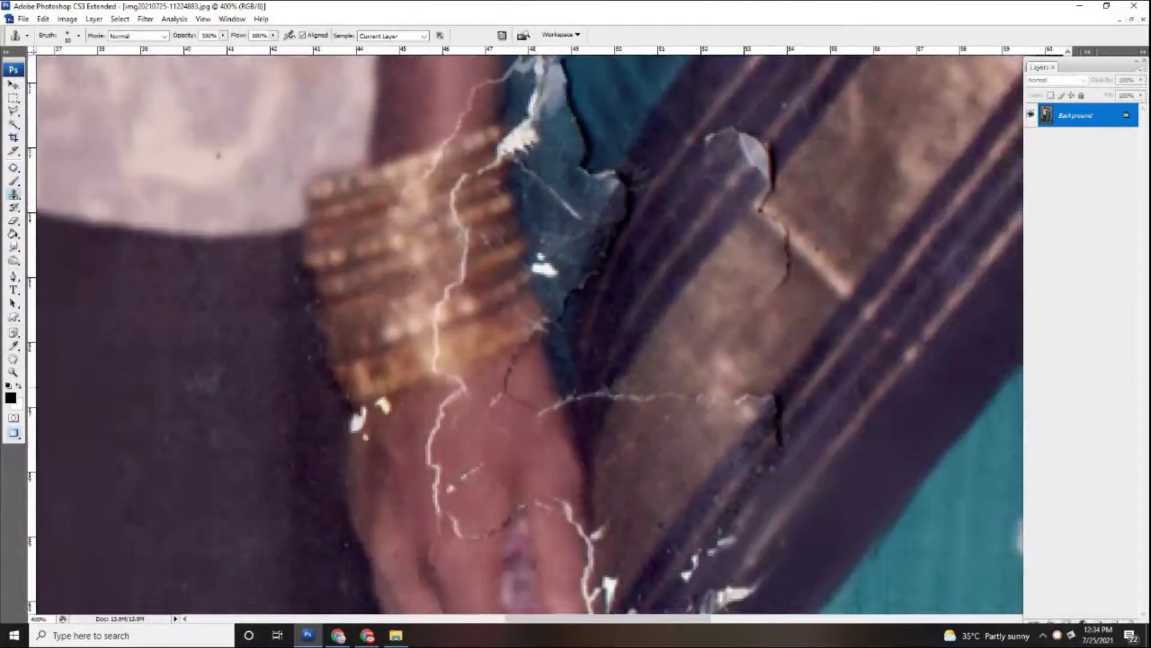
pyautogui.scroll(1, 484, 366)
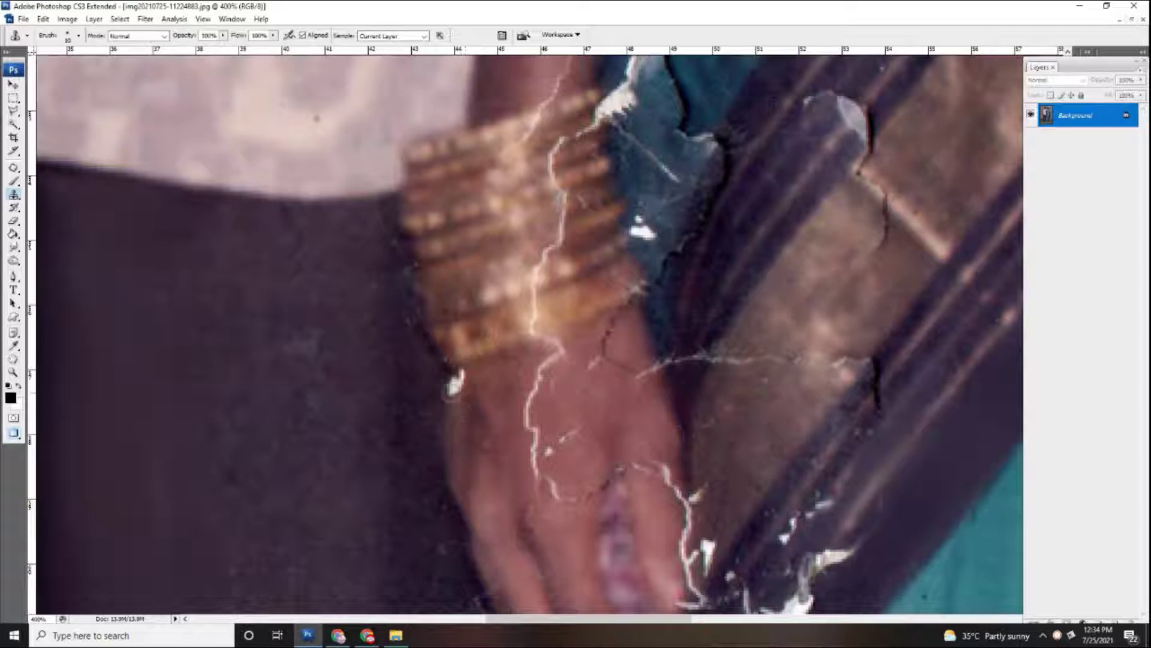
pyautogui.moveTo(449, 385); pyautogui.dragTo(460, 377)
pyautogui.scroll(-1, 495, 405)
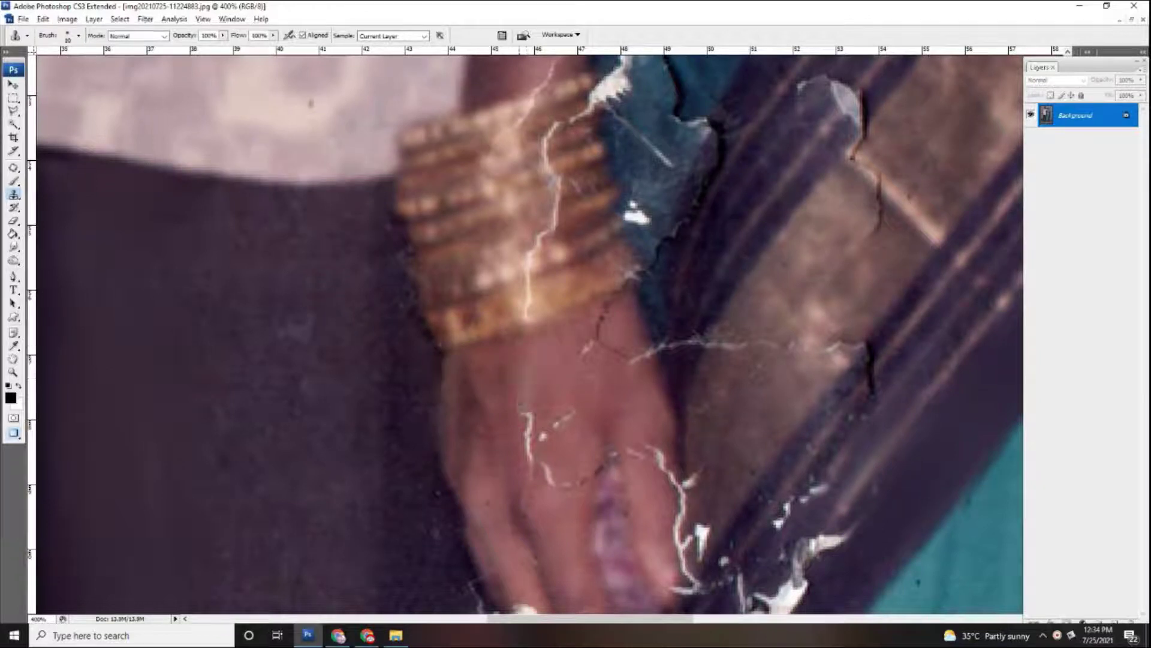
pyautogui.scroll(-1, 521, 387)
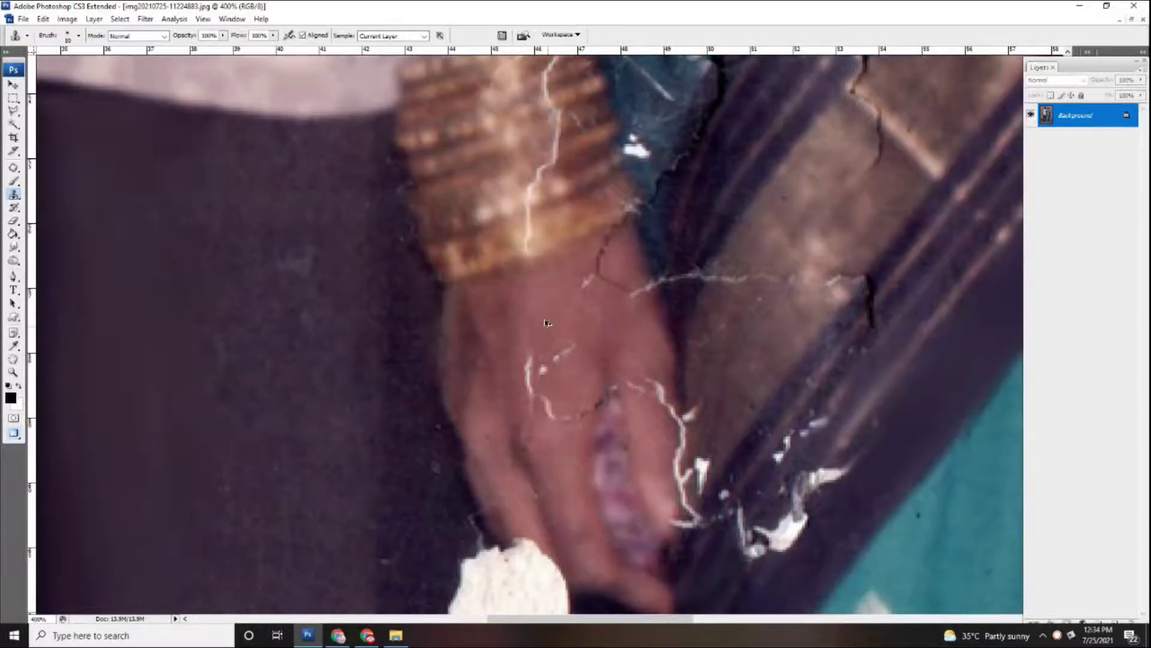
pyautogui.scroll(-1, 522, 387)
pyautogui.scroll(1, 521, 387)
# Step: Set the clone opacity to 56% and flow to 63%, viewing the hand and saree border
pyautogui.moveTo(222, 35); pyautogui.dragTo(191, 47)
pyautogui.moveTo(274, 35); pyautogui.dragTo(253, 47)
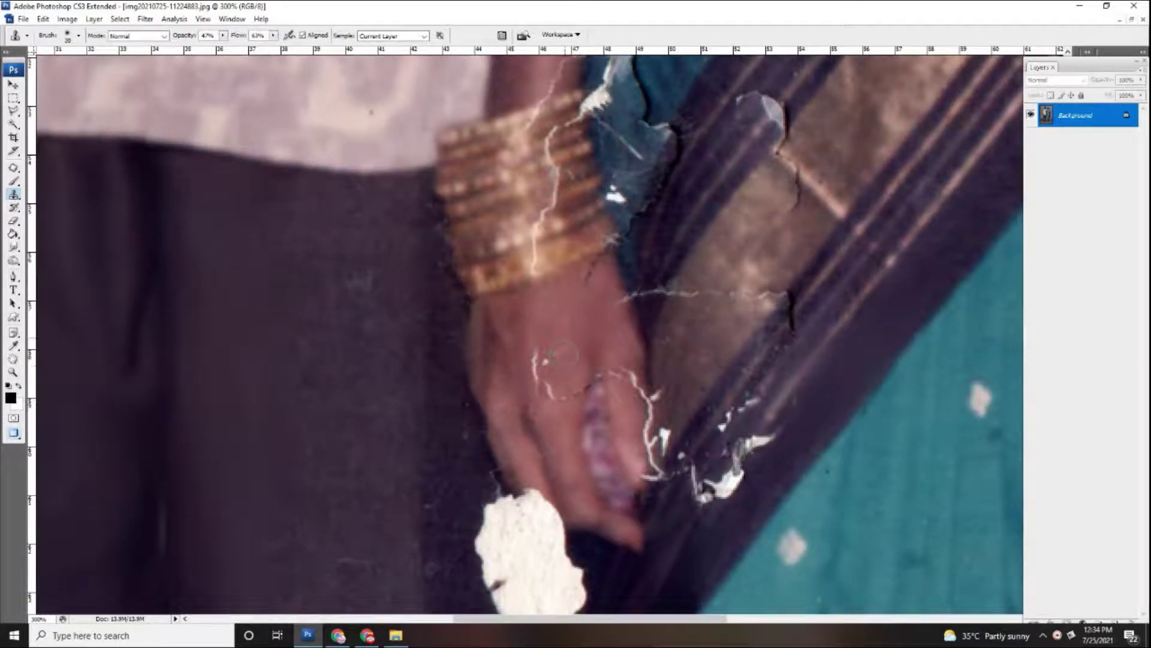
pyautogui.moveTo(222, 36); pyautogui.dragTo(196, 47)
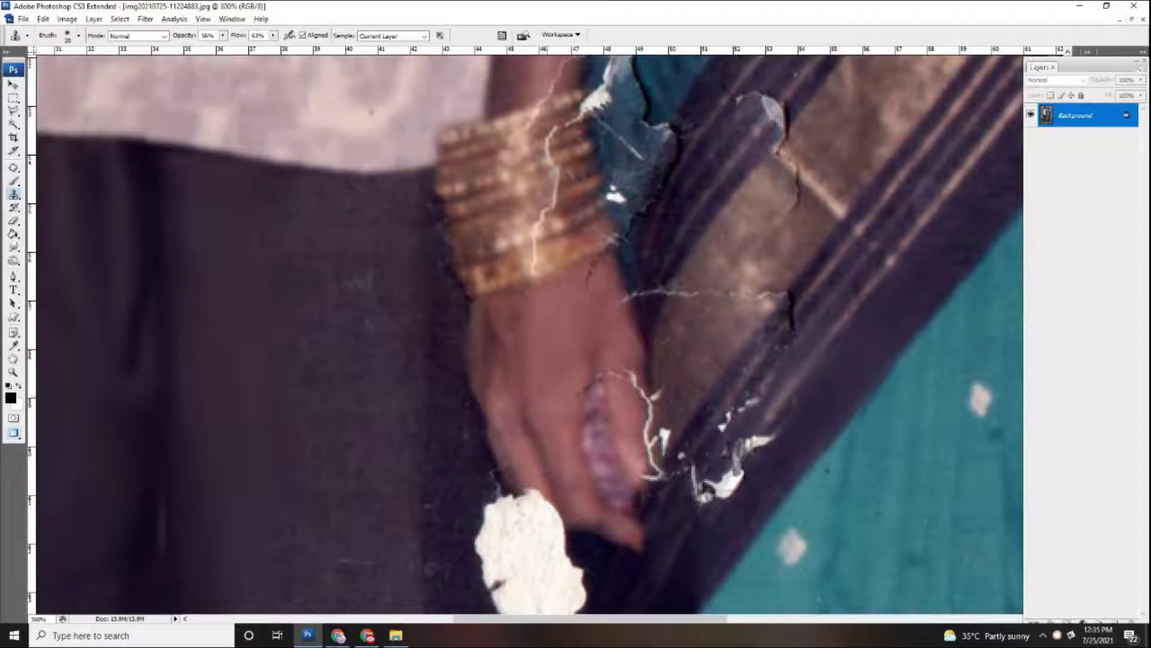
pyautogui.moveTo(579, 378); pyautogui.dragTo(530, 303)
pyautogui.moveTo(472, 360)
pyautogui.mouseDown()
pyautogui.moveTo(313, 293)
pyautogui.moveTo(361, 374)
pyautogui.mouseUp()
# Step: Switch to the Smudge tool, resize its brush and smudge specks beside the woman's hand
pyautogui.press('r')
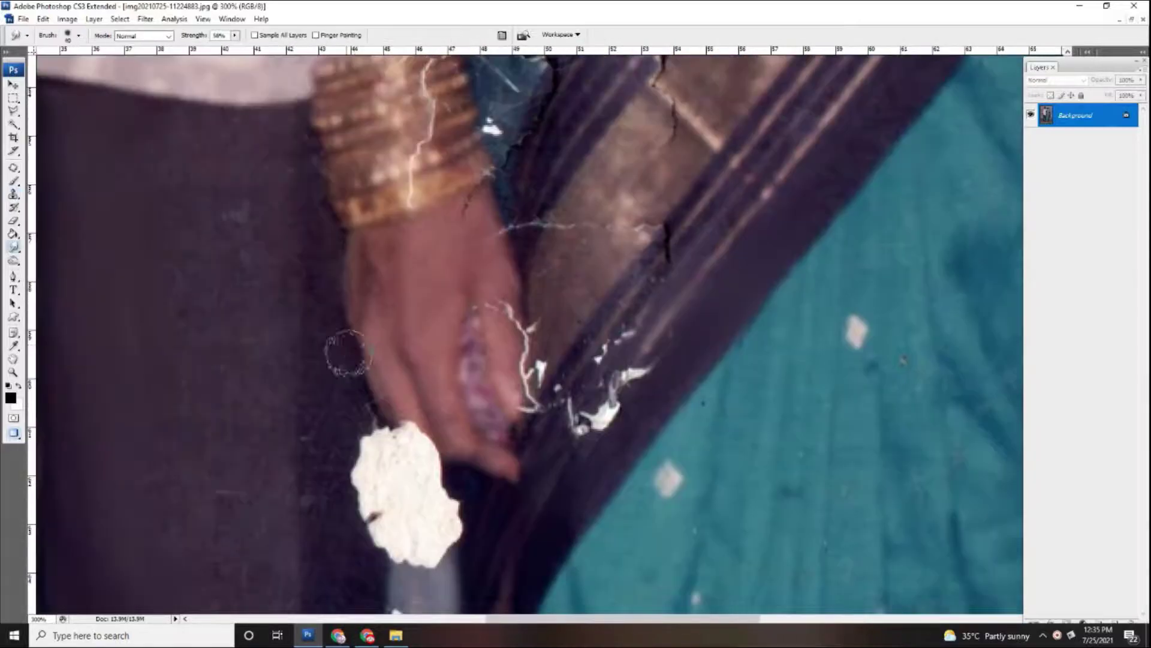
pyautogui.press(']')
pyautogui.press(']')
pyautogui.moveTo(335, 598); pyautogui.dragTo(395, 412)
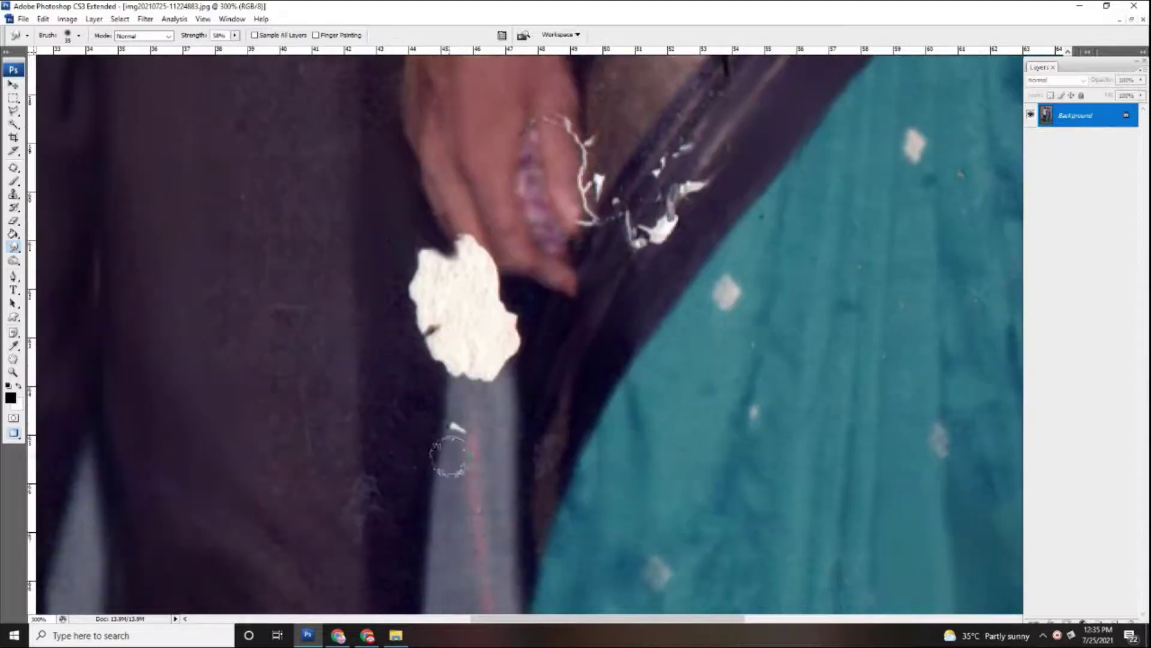
pyautogui.press('[')
pyautogui.press('[')
pyautogui.press('[')
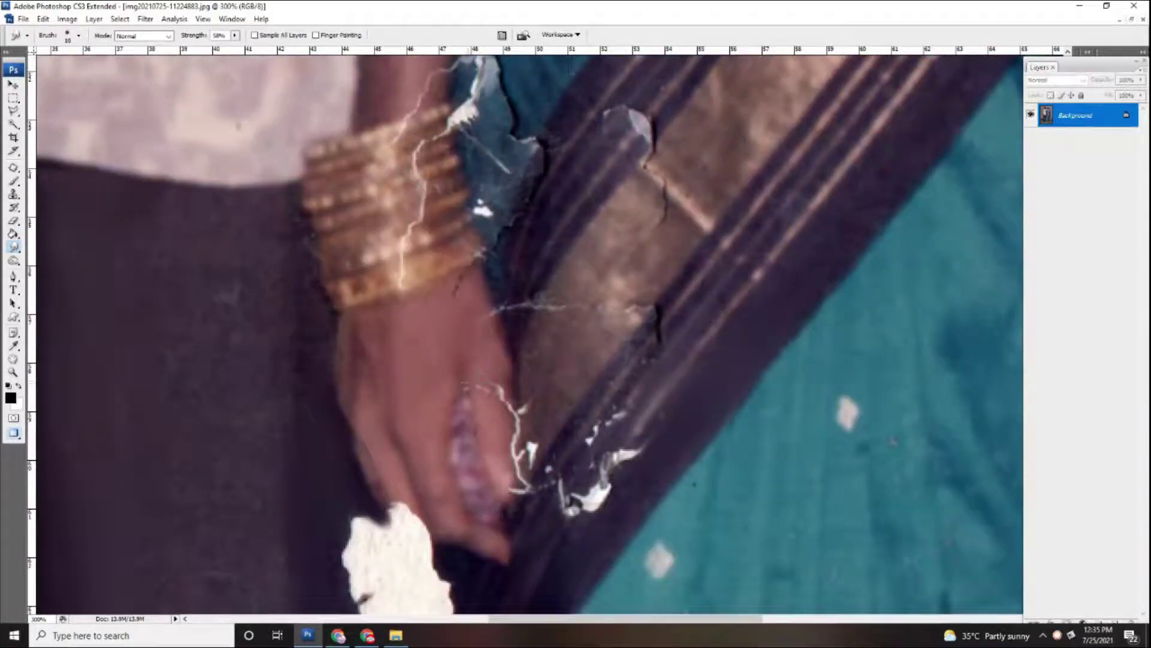
pyautogui.hotkey('ctrl', '+')
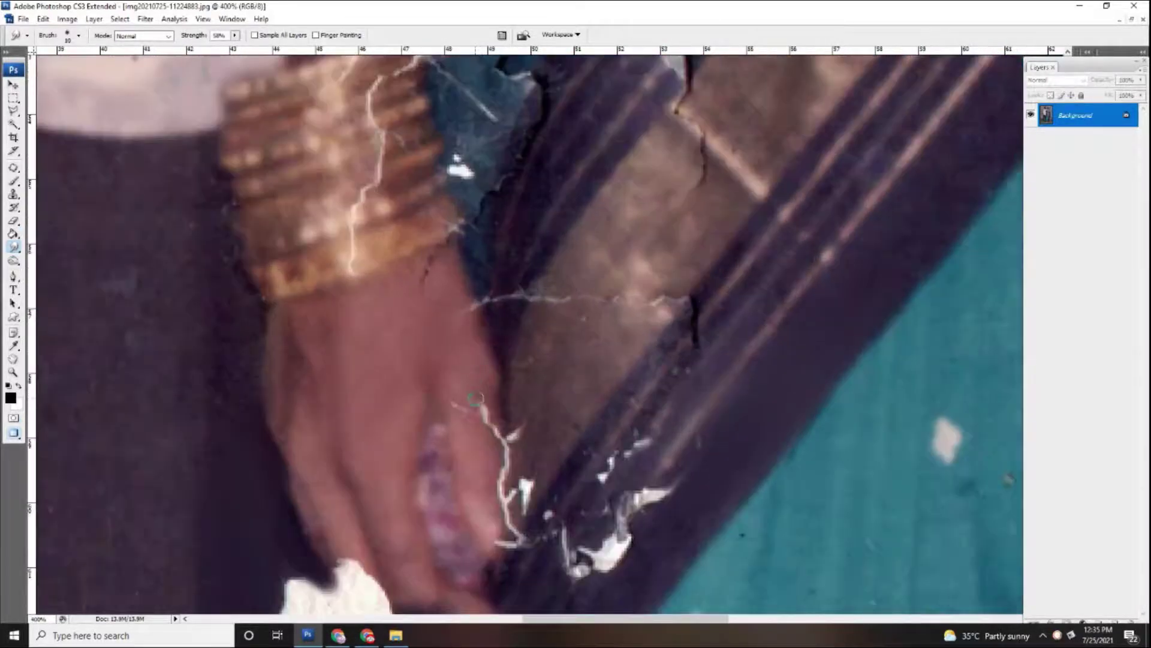
pyautogui.moveTo(508, 422); pyautogui.dragTo(504, 456)
pyautogui.scroll(-3, 498, 360)
pyautogui.hscroll(-2, 445, 408)
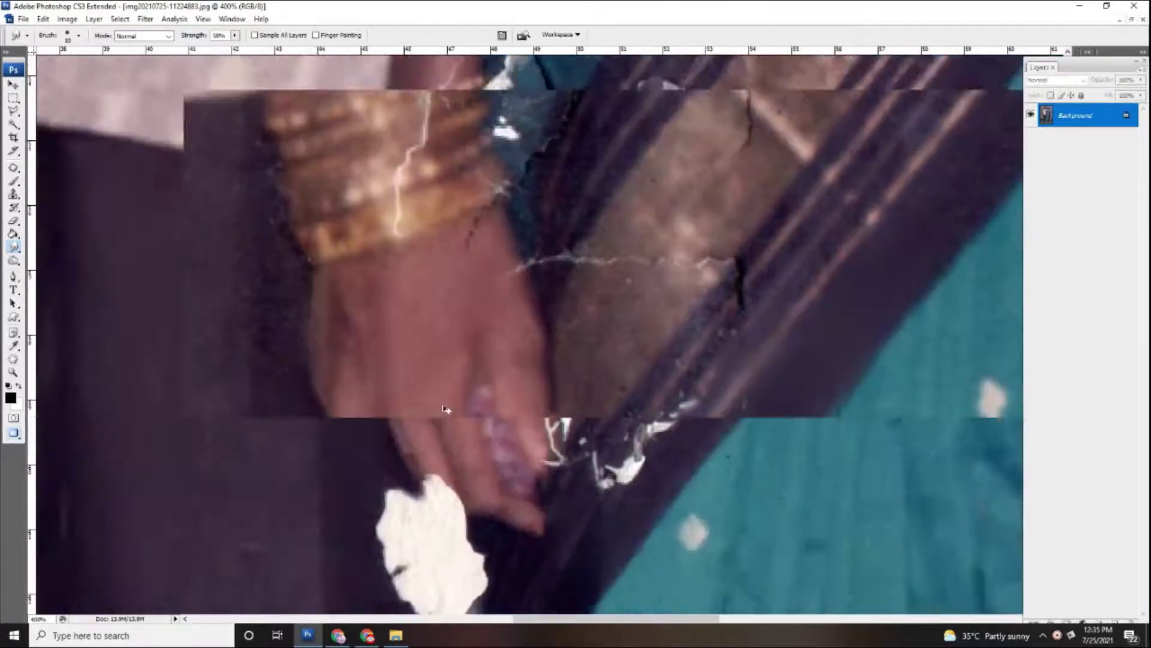
pyautogui.scroll(-2, 445, 408)
# Step: Smudge the white crack beside the fingers and the streak across the border
pyautogui.hotkey('ctrl', '-')
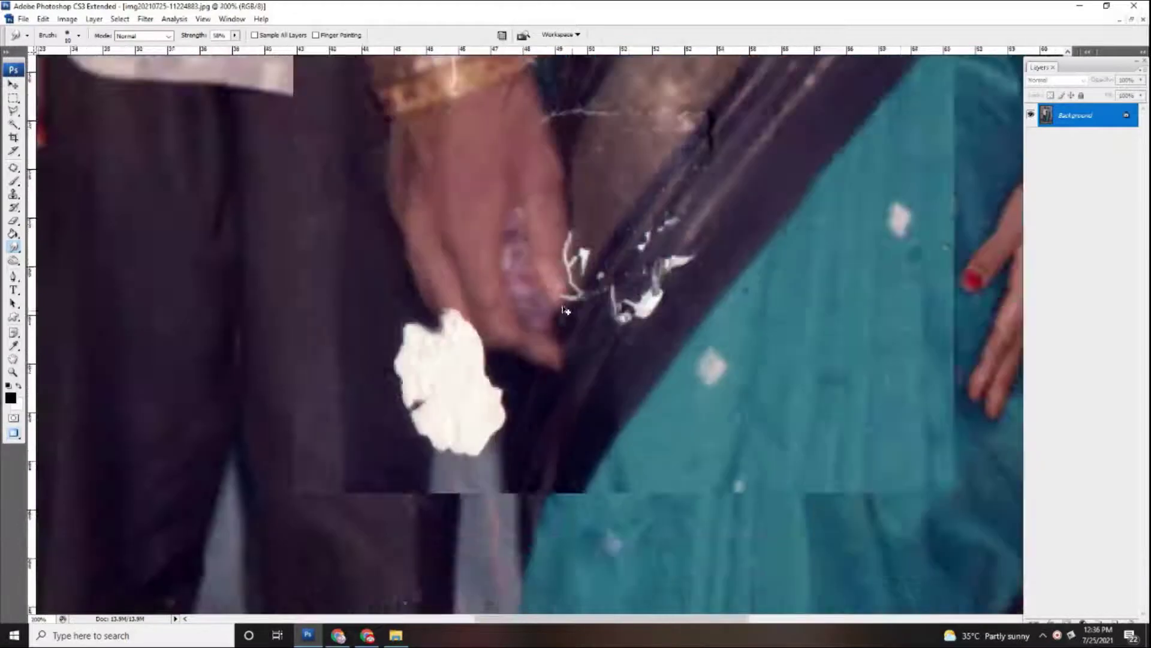
pyautogui.hotkey('ctrl', '+')
pyautogui.moveTo(576, 373)
pyautogui.mouseDown()
pyautogui.moveTo(589, 384)
pyautogui.moveTo(573, 429)
pyautogui.moveTo(585, 363)
pyautogui.mouseUp()
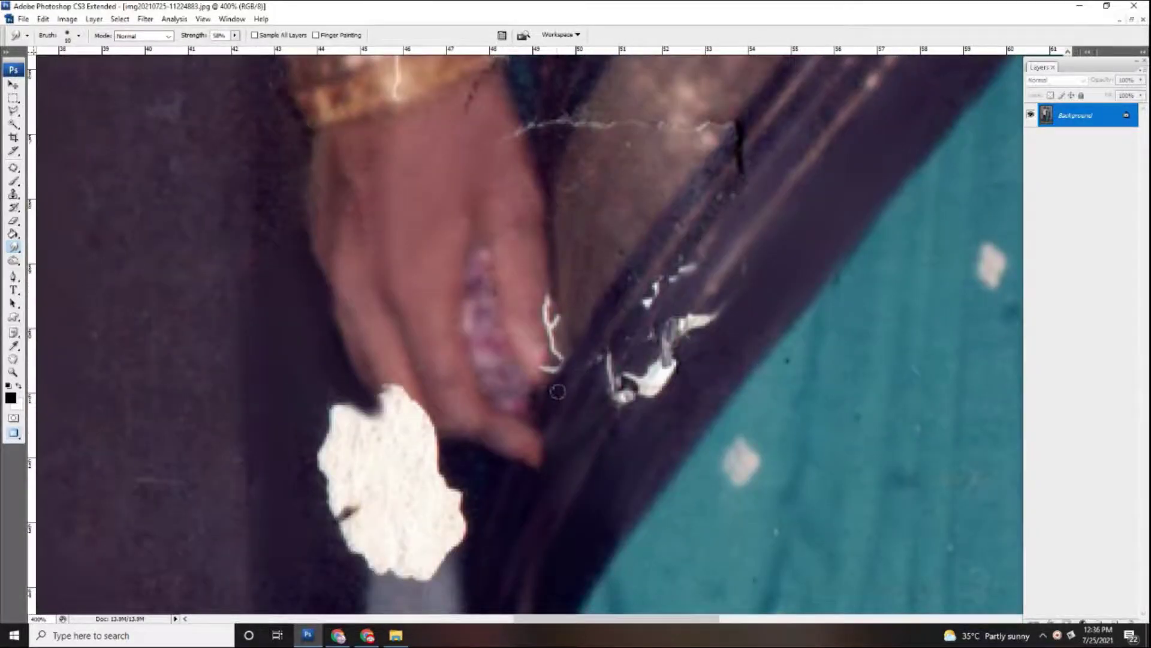
pyautogui.scroll(3, 644, 255)
pyautogui.hscroll(2, 643, 255)
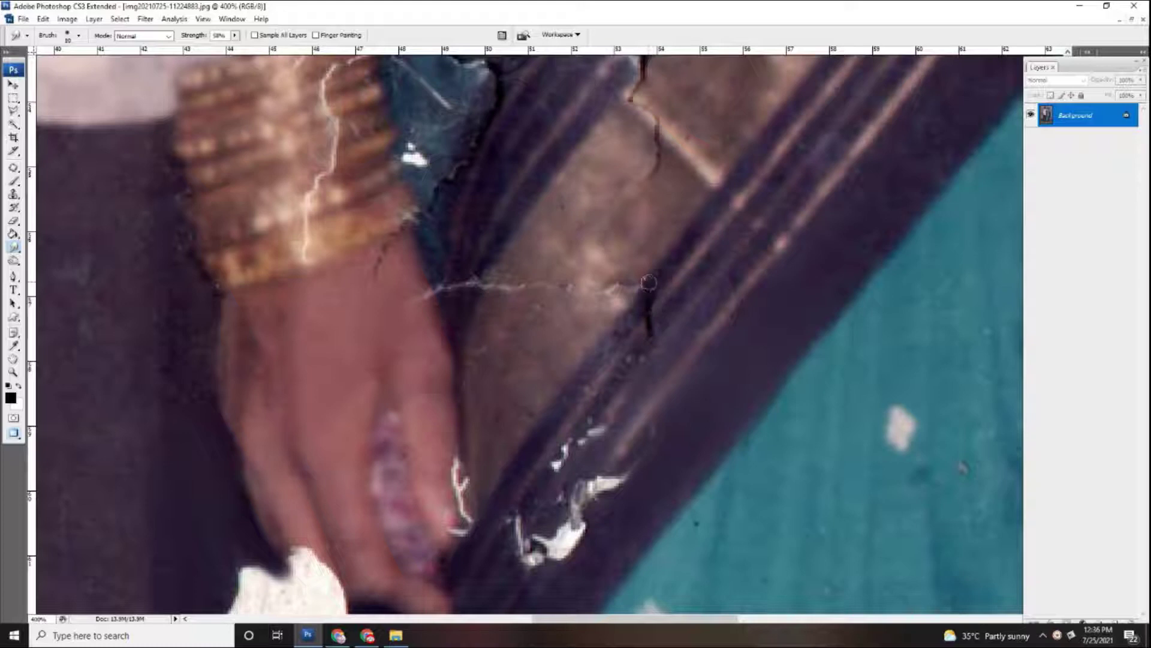
pyautogui.moveTo(633, 336); pyautogui.dragTo(678, 288)
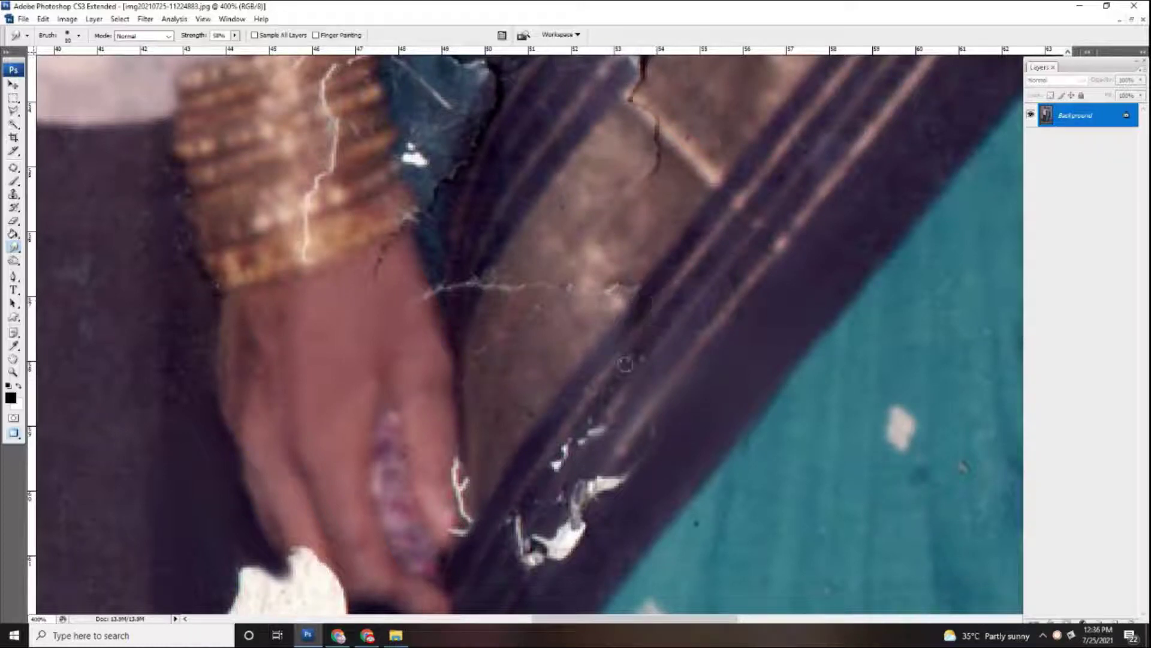
# Step: Enlarge the brush and smudge the white speck on the dark border
pyautogui.scroll(-2, 611, 386)
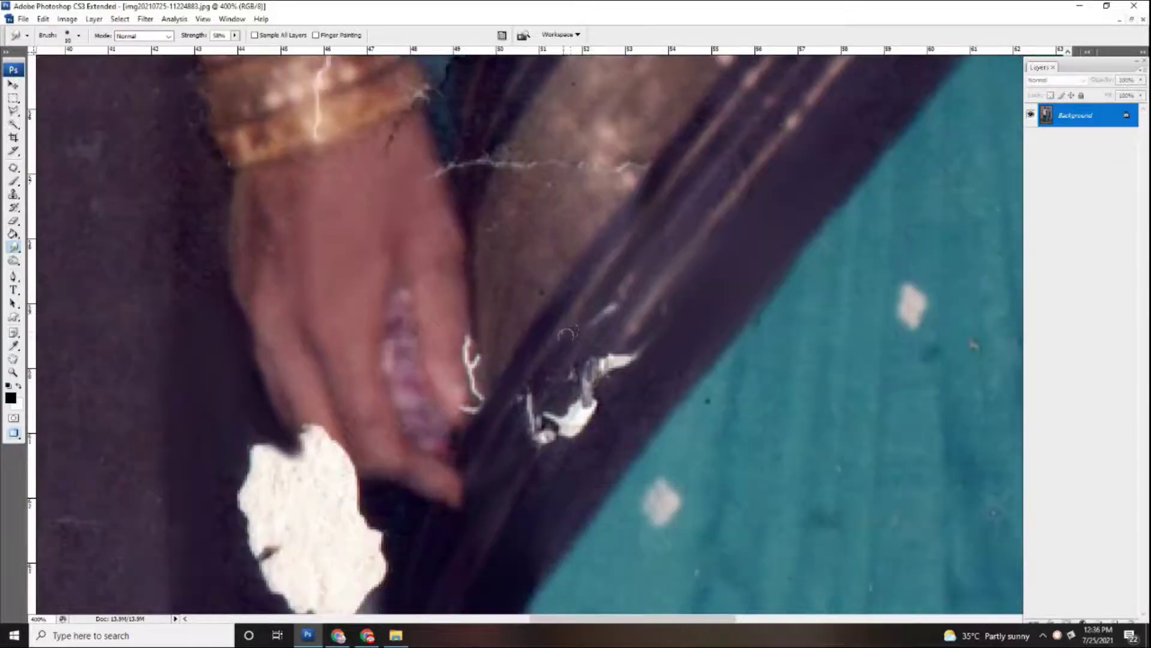
pyautogui.scroll(-6, 624, 294)
pyautogui.scroll(6, 605, 324)
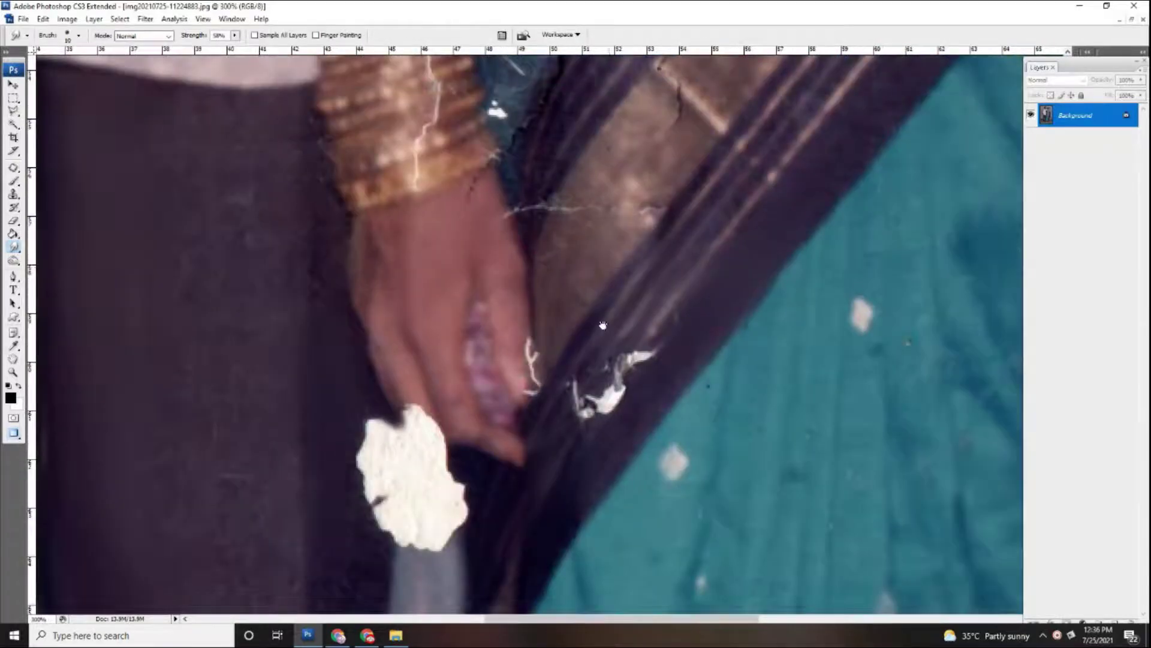
pyautogui.scroll(-1, 610, 246)
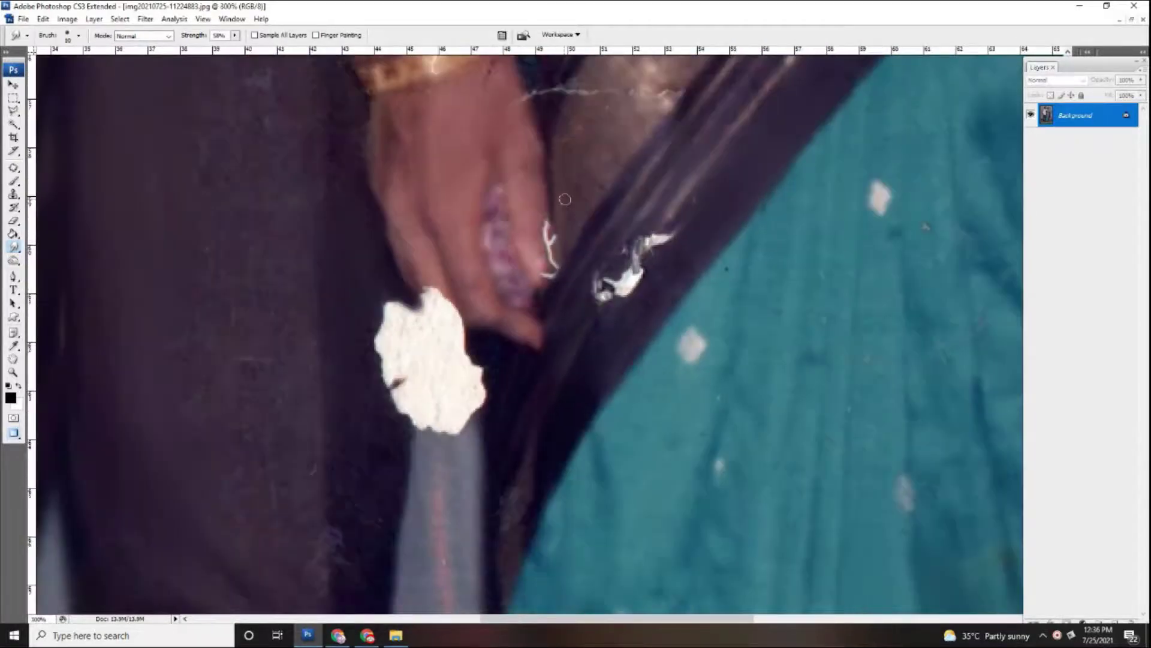
pyautogui.scroll(1, 565, 199)
pyautogui.press(']')
pyautogui.moveTo(551, 297); pyautogui.dragTo(533, 321)
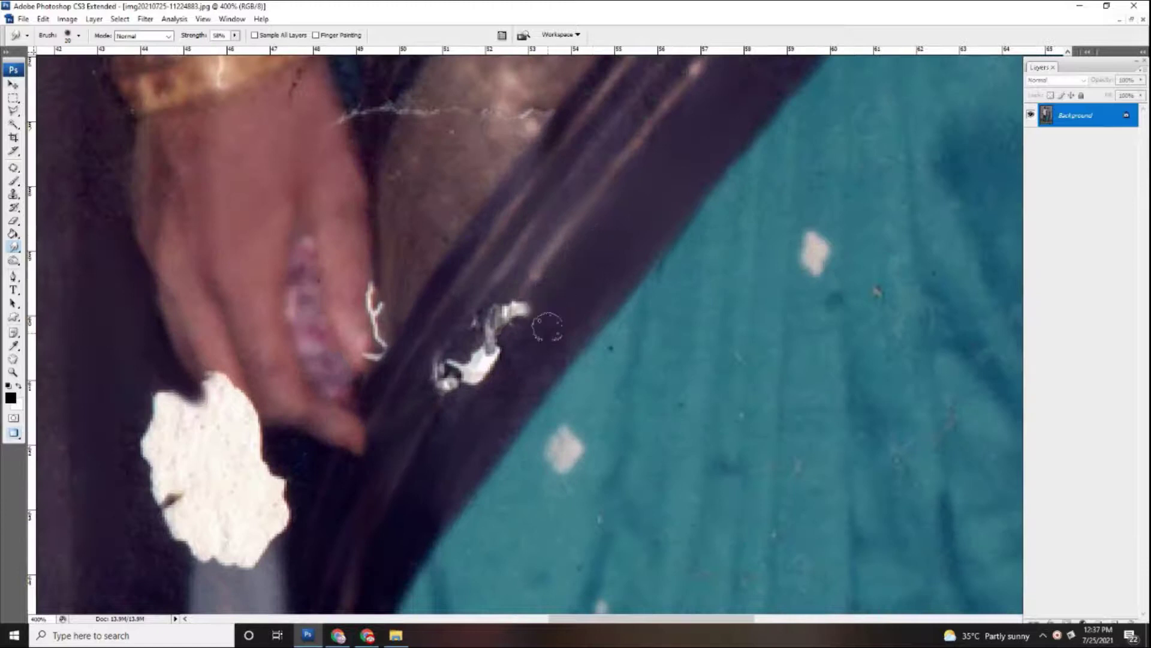
# Step: With a smaller brush, smudge two more white specks on the border
pyautogui.scroll(-1, 533, 321)
pyautogui.scroll(1, 534, 320)
pyautogui.press('[')
pyautogui.moveTo(432, 387); pyautogui.dragTo(462, 362)
pyautogui.moveTo(507, 309); pyautogui.dragTo(462, 334)
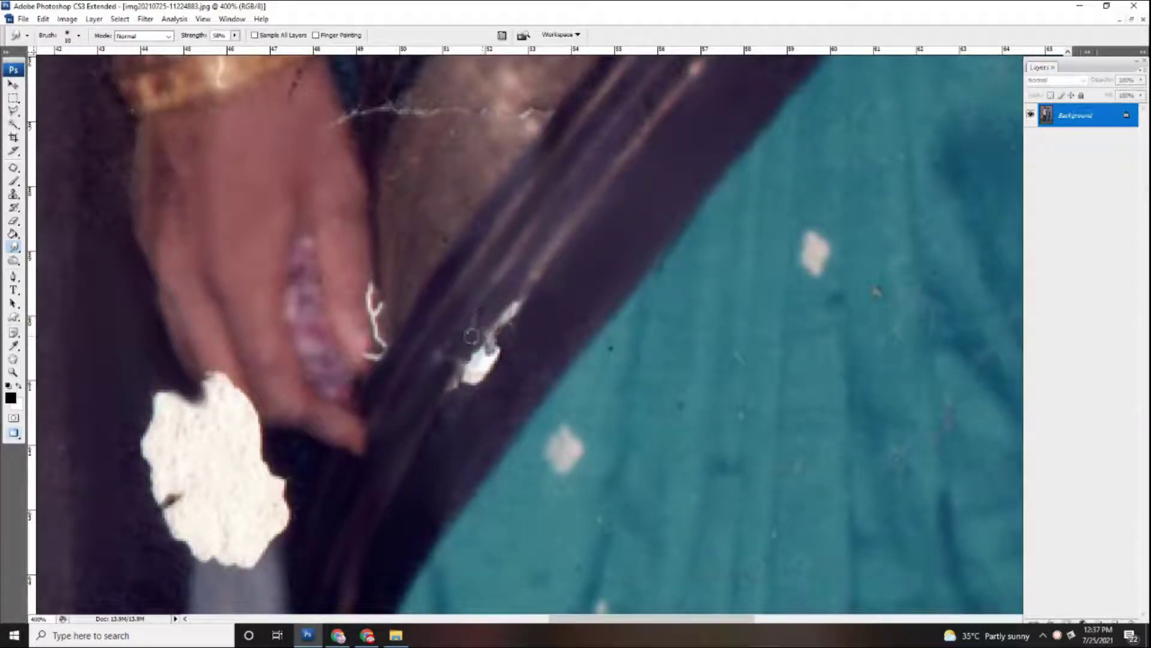
# Step: Smear the remaining white specks along the dark band and zoom out to check
pyautogui.press(']')
pyautogui.press('[')
pyautogui.moveTo(436, 380); pyautogui.dragTo(481, 312)
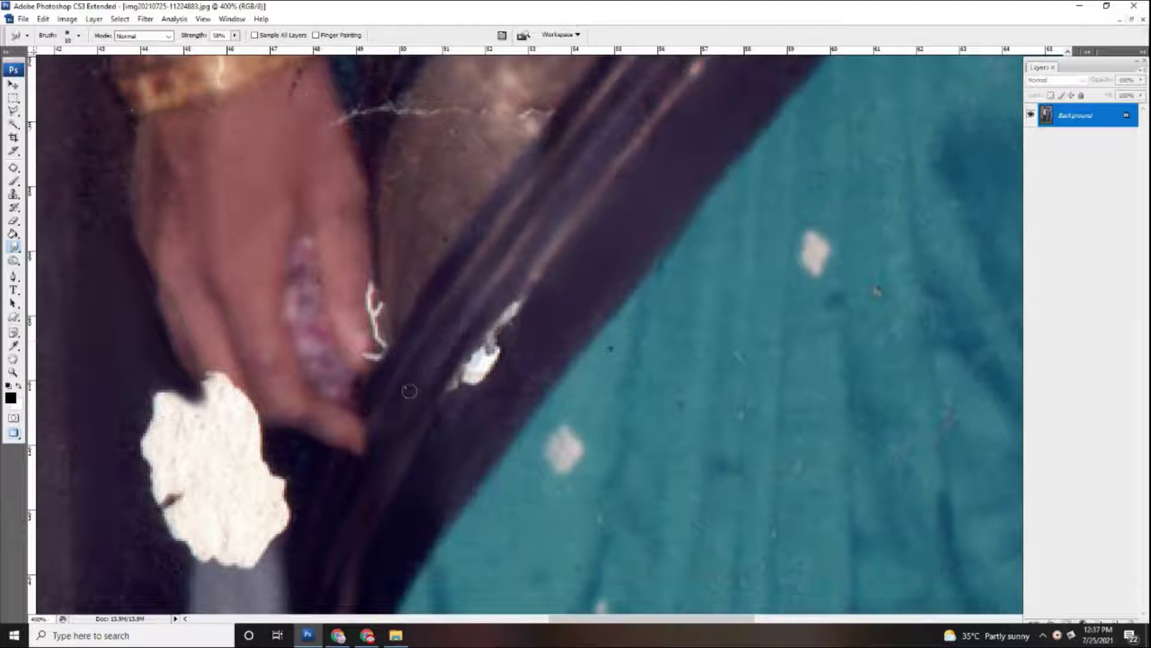
pyautogui.moveTo(454, 405)
pyautogui.mouseDown()
pyautogui.moveTo(533, 282)
pyautogui.moveTo(489, 356)
pyautogui.mouseUp()
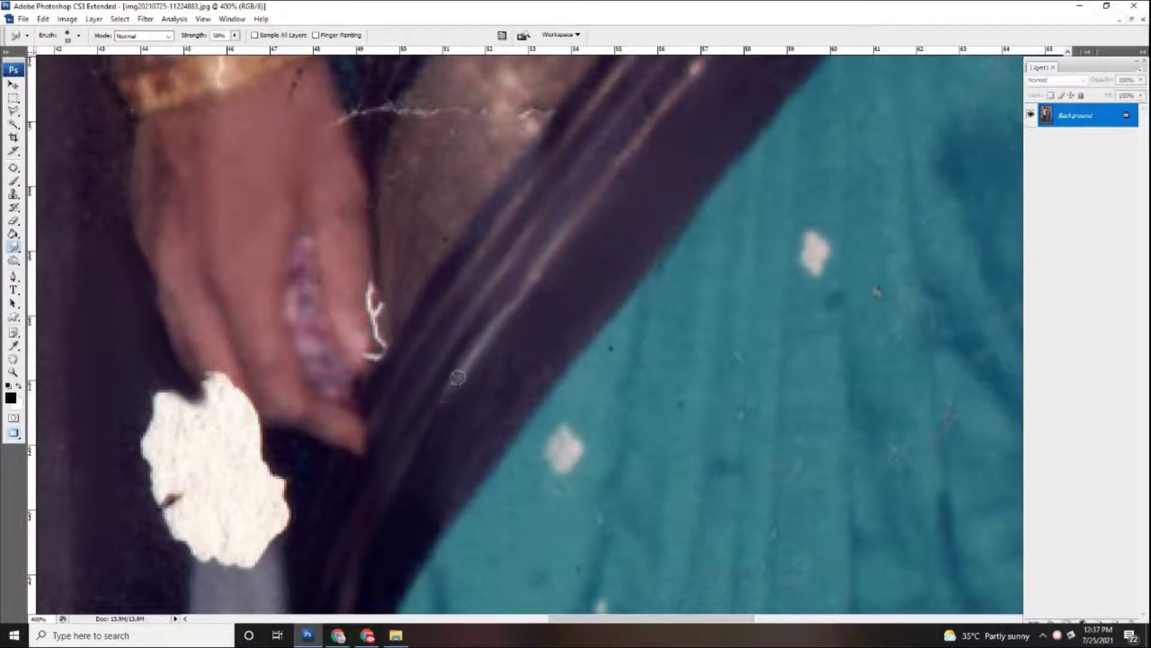
pyautogui.hotkey('ctrl', '-')
pyautogui.hotkey('ctrl', '-')
pyautogui.hotkey('ctrl', '-')
pyautogui.hotkey('ctrl', '-')
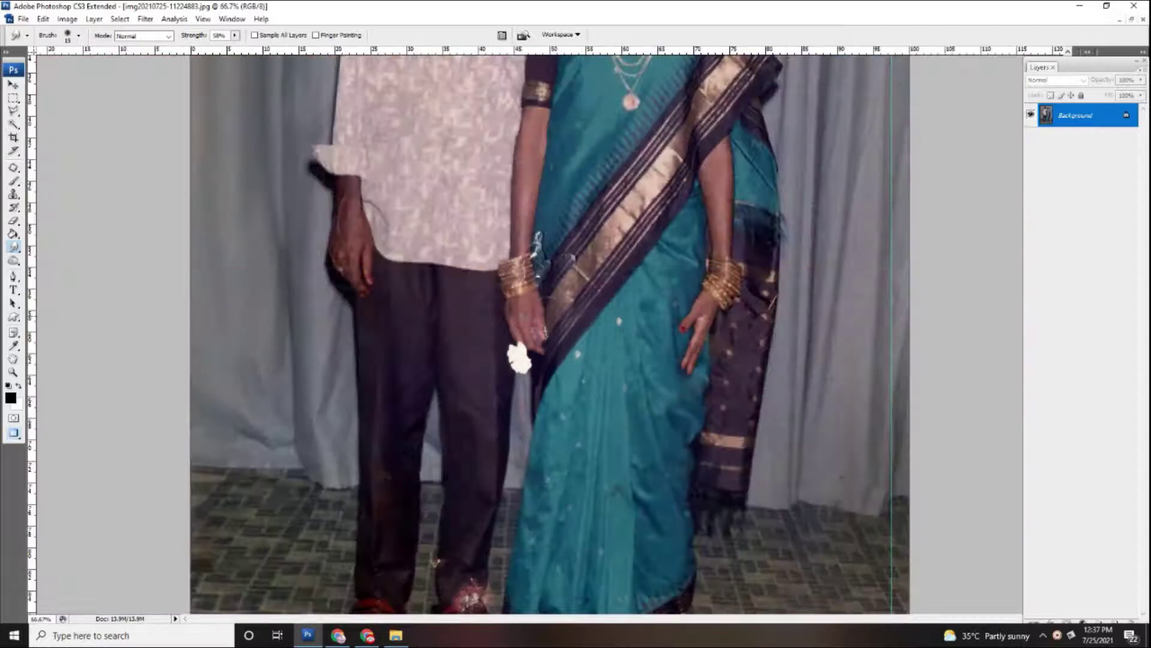
# Step: Smudge a small spot near the woman's fingertips with an enlarged brush
pyautogui.hotkey('ctrl', '+')
pyautogui.hotkey('ctrl', '+')
pyautogui.hotkey('ctrl', '+')
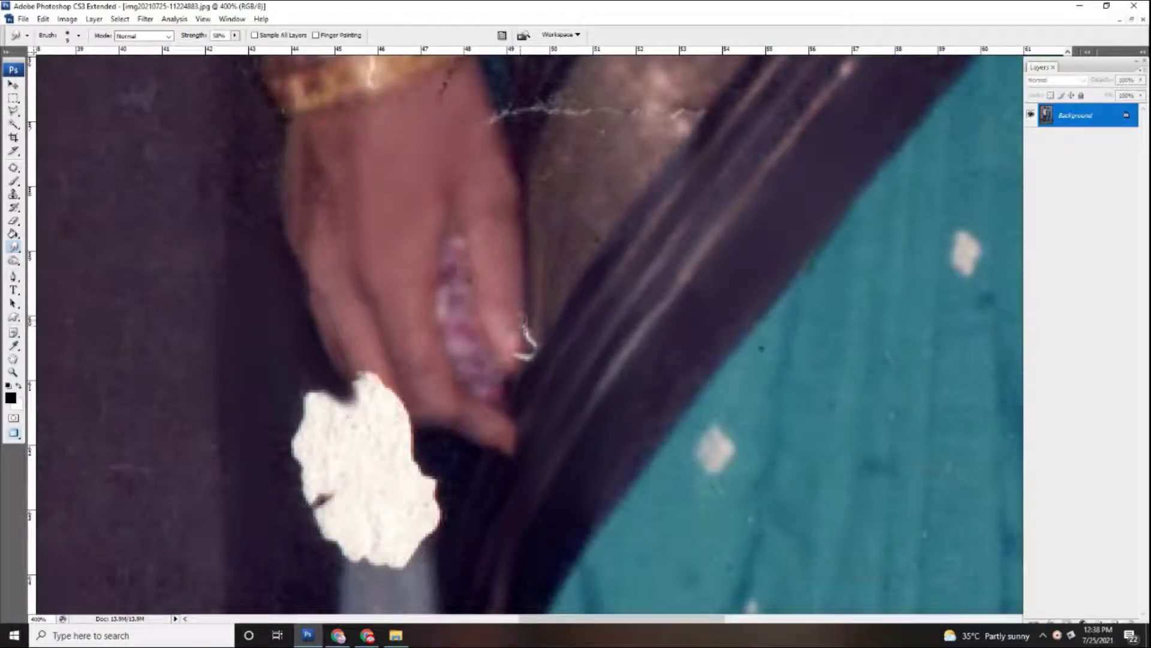
pyautogui.press(']')
pyautogui.press(']')
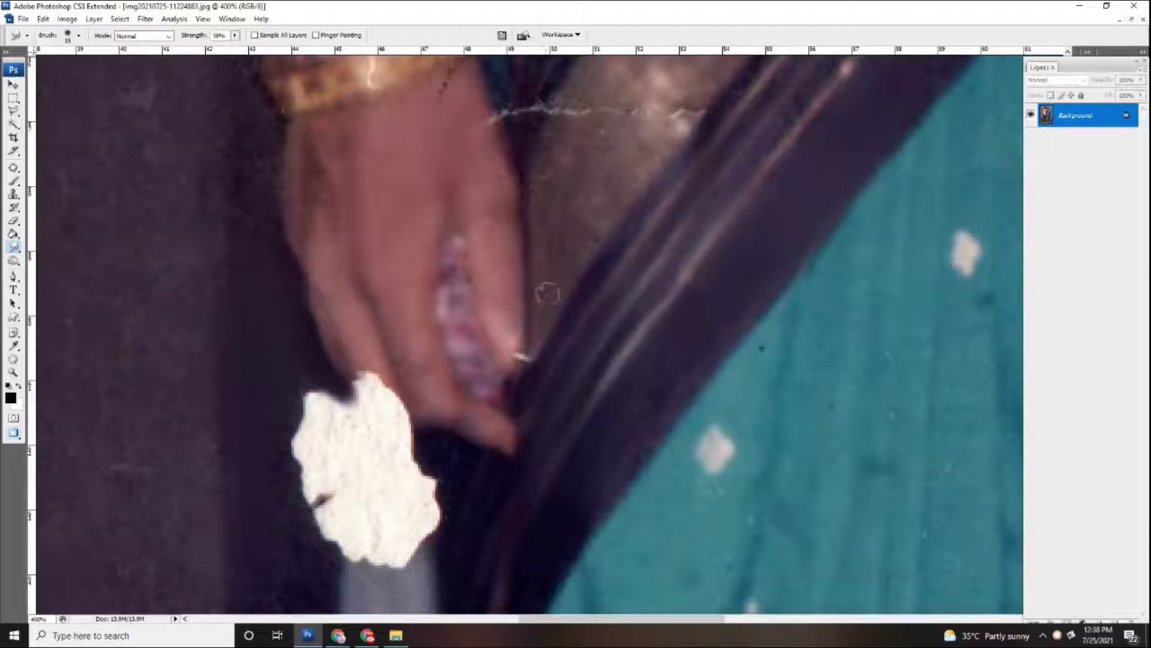
pyautogui.click(527, 348)
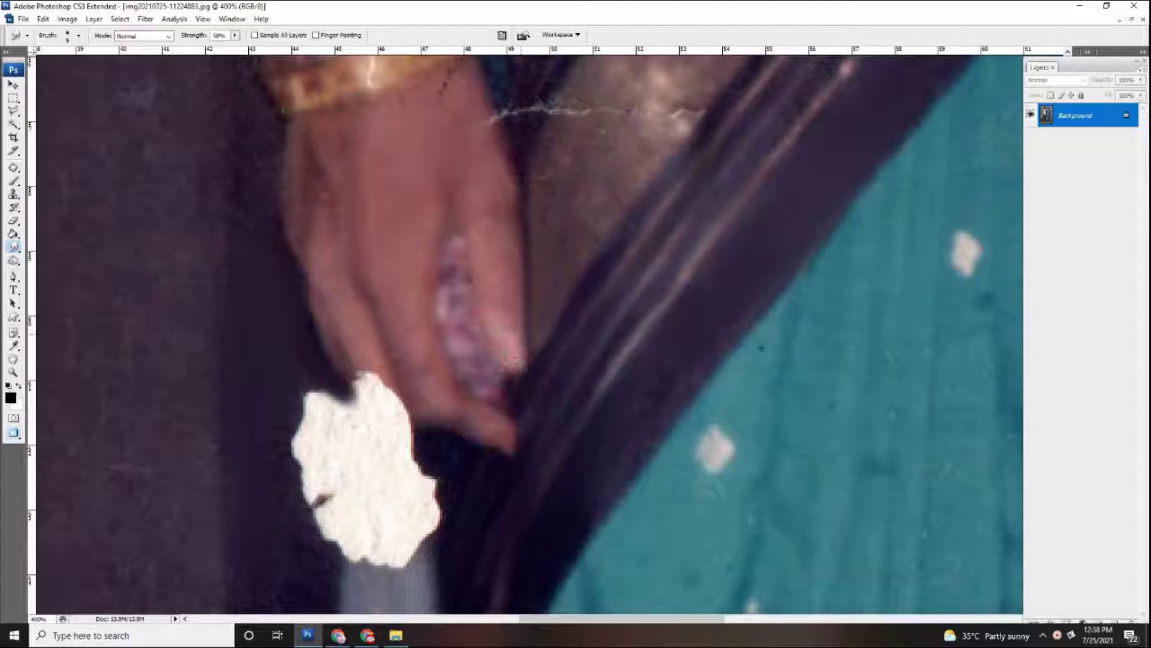
pyautogui.hotkey('ctrl', '0')
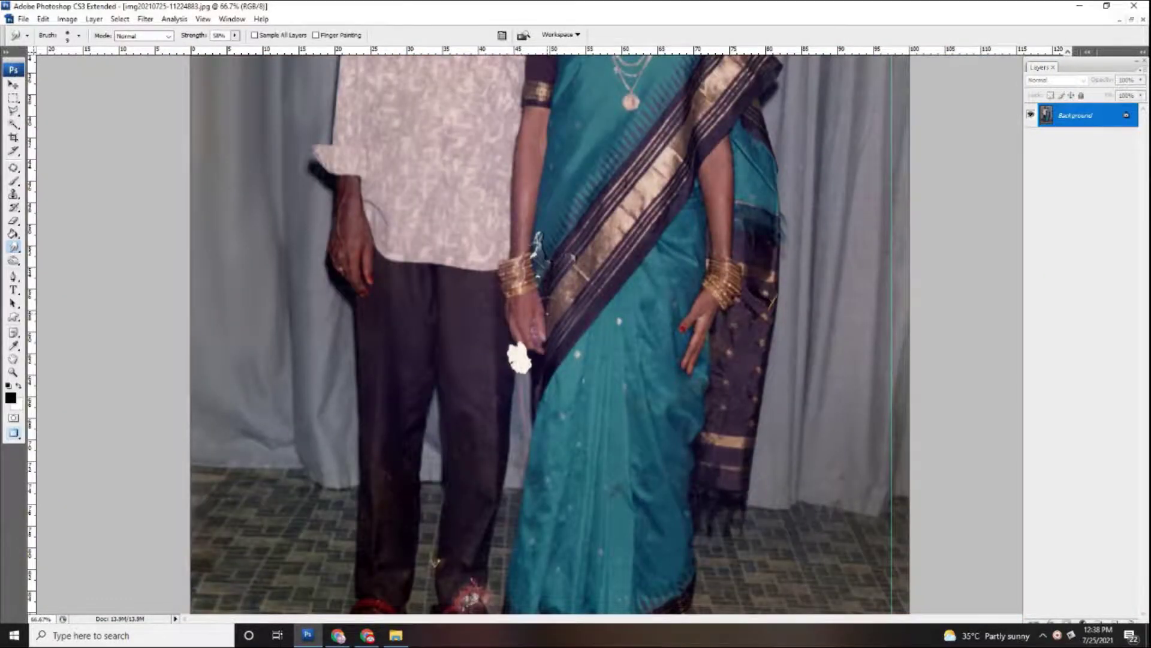
# Step: Enlarge the brush and smudge away the thin white scratch line below the bangles
pyautogui.scroll(3, 550, 316)
pyautogui.scroll(1, 583, 333)
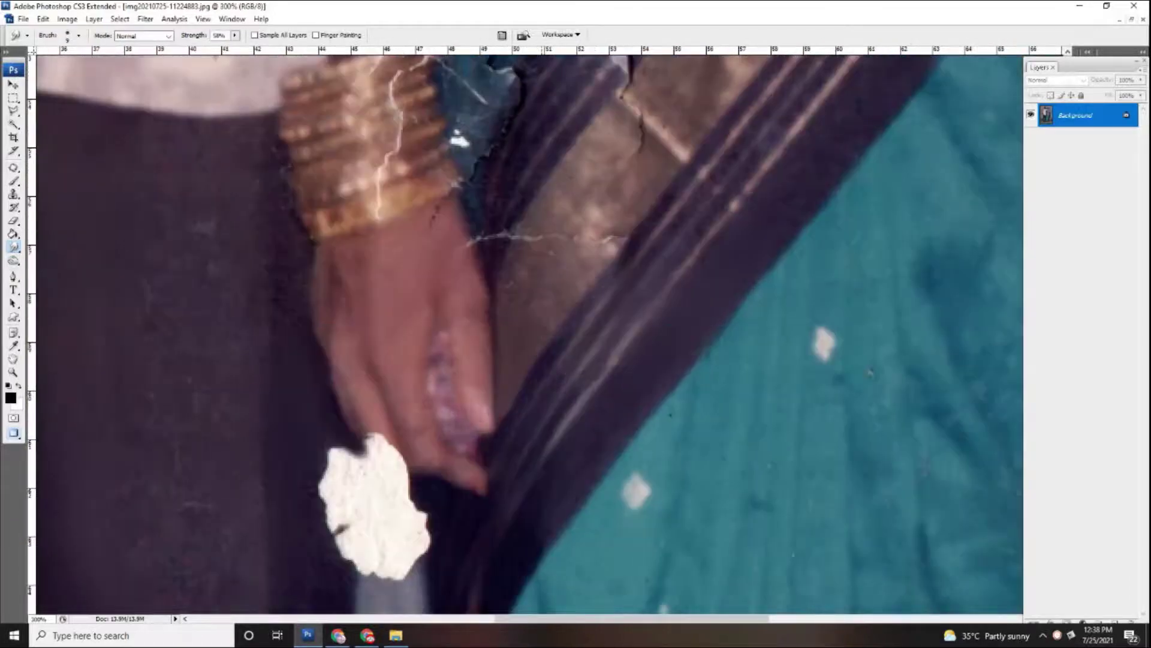
pyautogui.scroll(3, 527, 353)
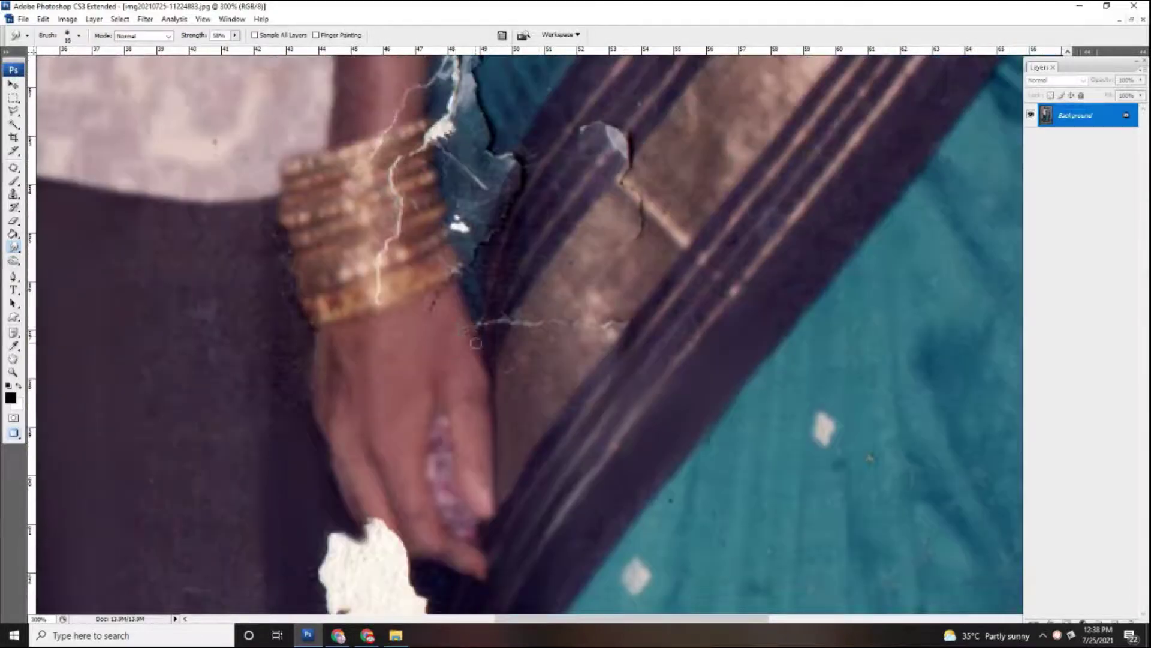
pyautogui.press(']')
pyautogui.scroll(-3, 478, 361)
pyautogui.scroll(3, 485, 364)
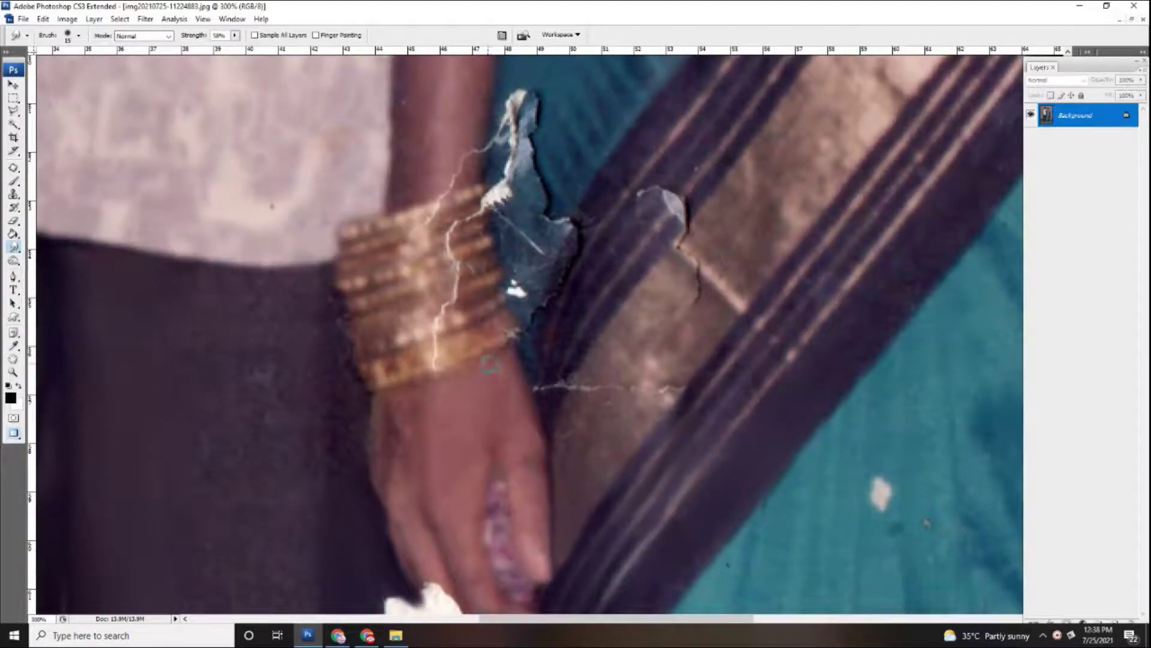
pyautogui.scroll(3, 510, 333)
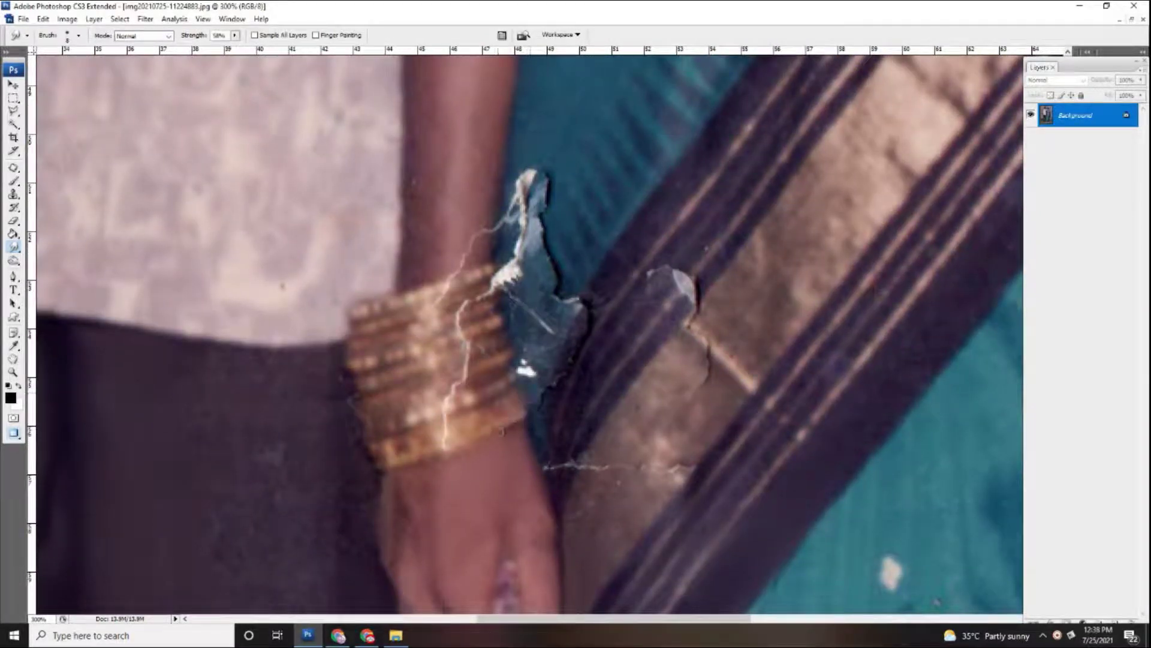
pyautogui.press(']')
pyautogui.hscroll(1, 493, 439)
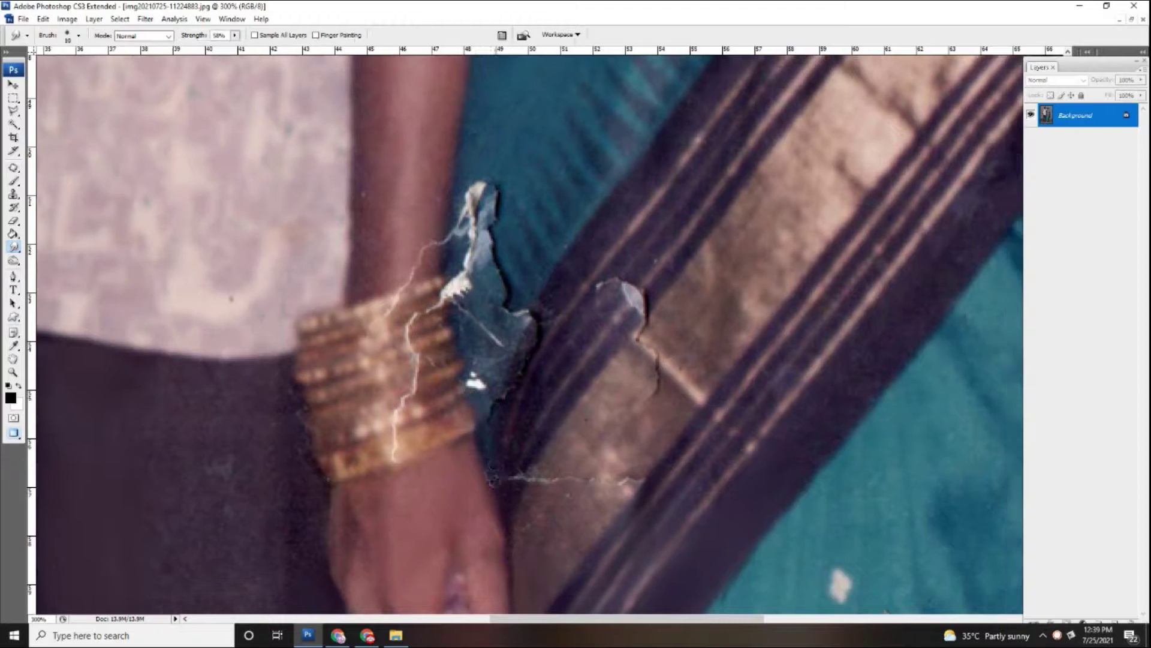
pyautogui.moveTo(525, 501); pyautogui.dragTo(587, 493)
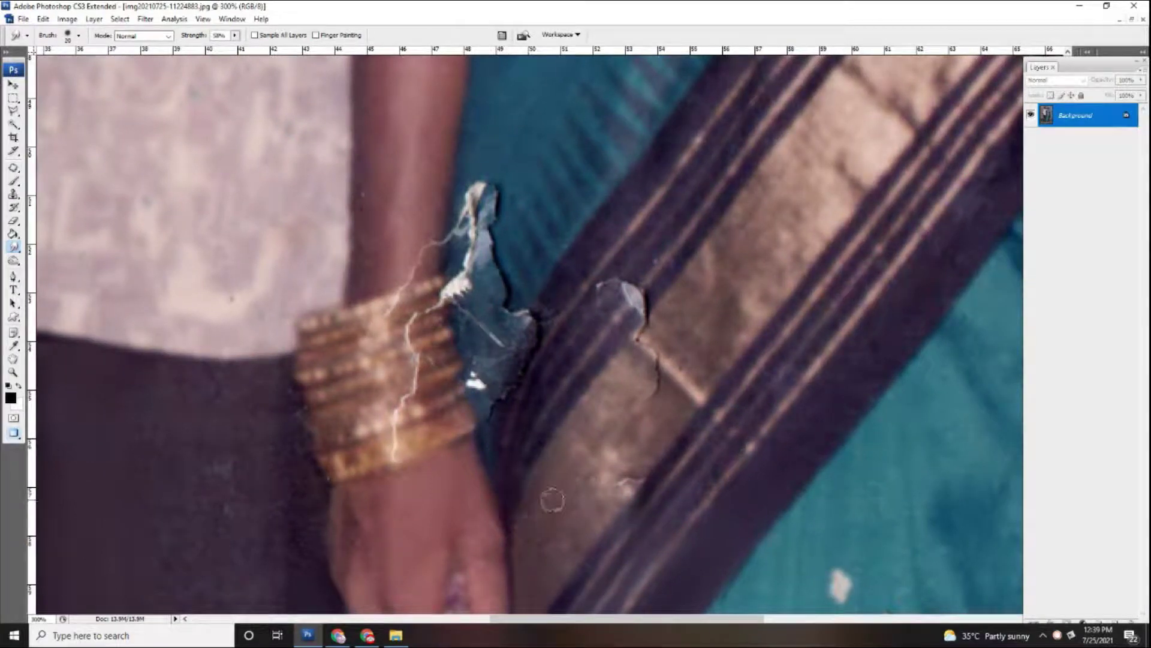
# Step: Smudge the patch's dark tail, the light patch on the dark stripe and the blue patch's edge
pyautogui.moveTo(631, 395)
pyautogui.mouseDown()
pyautogui.moveTo(579, 447)
pyautogui.moveTo(584, 384)
pyautogui.mouseUp()
pyautogui.press('[')
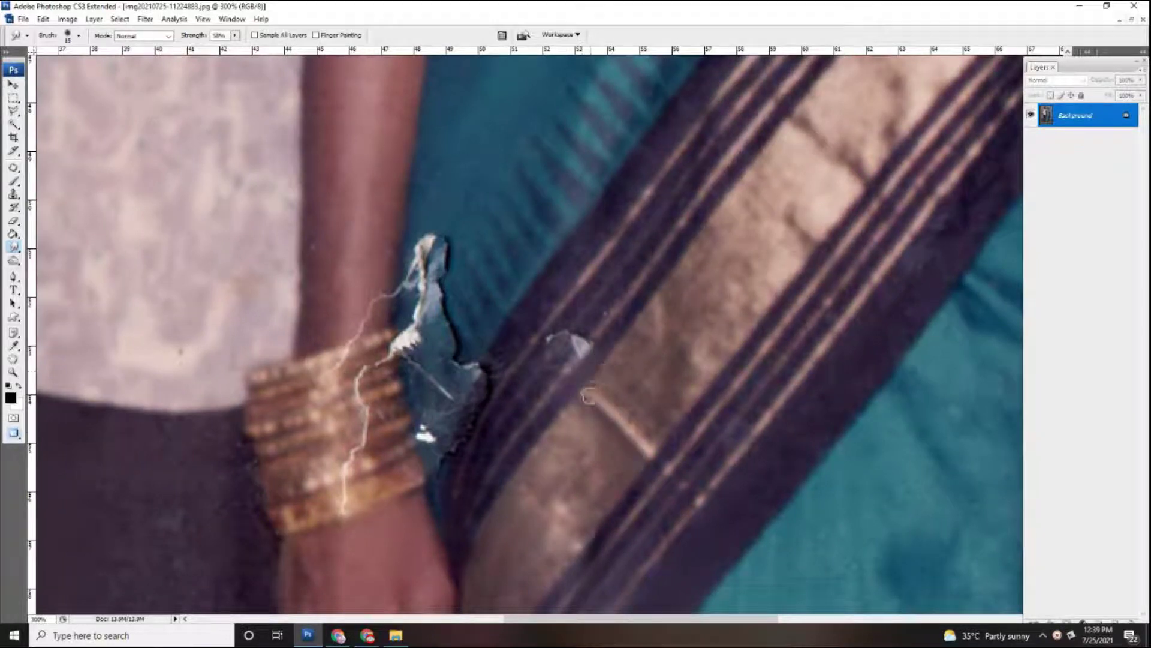
pyautogui.moveTo(594, 337)
pyautogui.mouseDown()
pyautogui.moveTo(573, 345)
pyautogui.moveTo(598, 322)
pyautogui.moveTo(533, 358)
pyautogui.moveTo(552, 366)
pyautogui.mouseUp()
pyautogui.scroll(-3, 553, 366)
pyautogui.scroll(3, 570, 336)
pyautogui.moveTo(539, 308)
pyautogui.mouseDown()
pyautogui.moveTo(510, 347)
pyautogui.moveTo(519, 361)
pyautogui.mouseUp()
pyautogui.scroll(-3, 487, 411)
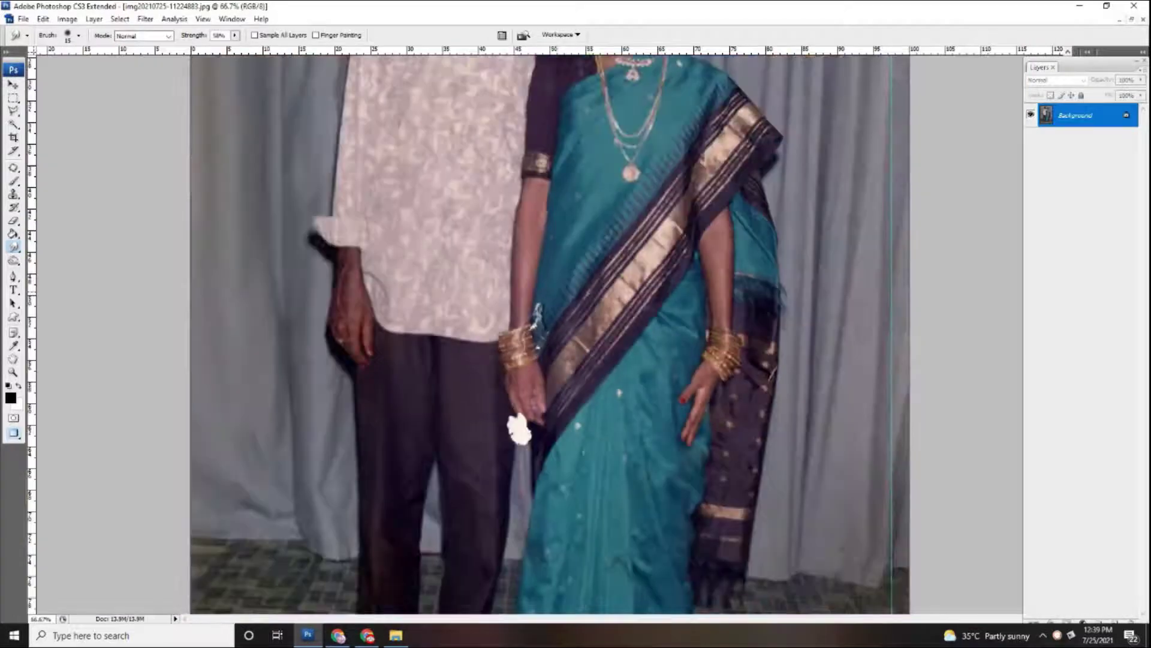
# Step: Blend the edge of the white patch into its surroundings
pyautogui.scroll(1, 570, 293)
pyautogui.scroll(1, 569, 292)
pyautogui.scroll(1, 570, 293)
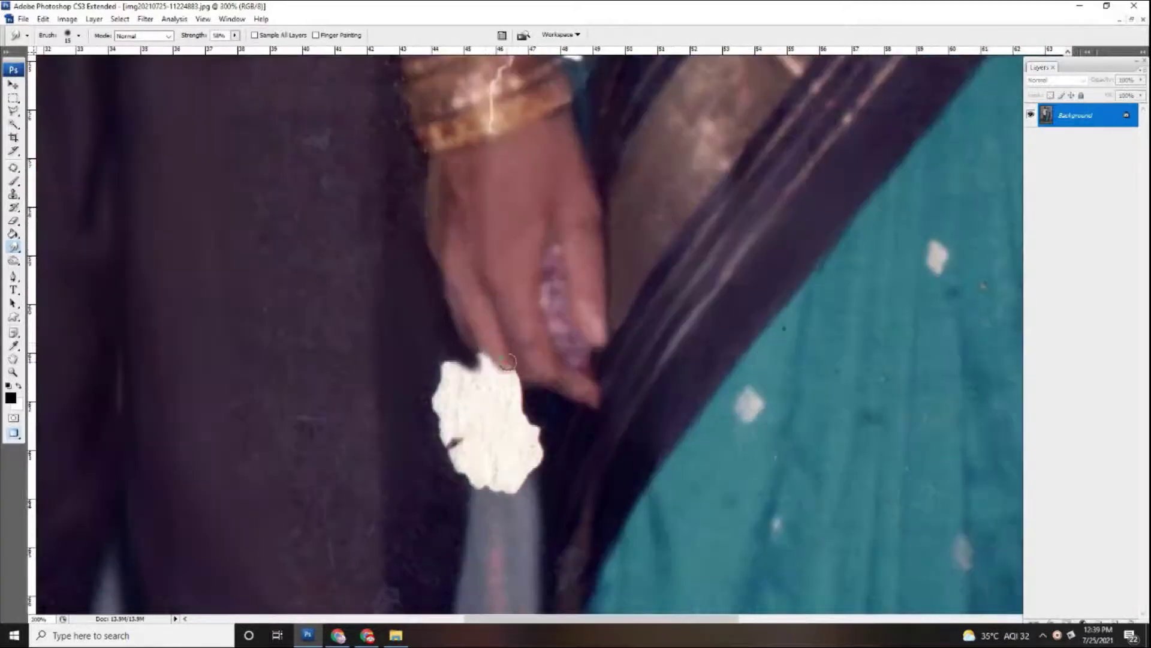
pyautogui.moveTo(481, 366)
pyautogui.mouseDown()
pyautogui.moveTo(528, 387)
pyautogui.moveTo(475, 370)
pyautogui.moveTo(539, 424)
pyautogui.moveTo(527, 458)
pyautogui.moveTo(540, 468)
pyautogui.moveTo(515, 407)
pyautogui.moveTo(506, 483)
pyautogui.moveTo(540, 420)
pyautogui.moveTo(486, 488)
pyautogui.moveTo(471, 459)
pyautogui.moveTo(510, 420)
pyautogui.moveTo(449, 442)
pyautogui.moveTo(473, 414)
pyautogui.moveTo(456, 414)
pyautogui.moveTo(441, 371)
pyautogui.moveTo(462, 373)
pyautogui.moveTo(441, 398)
pyautogui.moveTo(447, 415)
pyautogui.moveTo(484, 388)
pyautogui.moveTo(477, 403)
pyautogui.moveTo(491, 397)
pyautogui.mouseUp()
# Step: Smudge the speckled saree edge beside the trousers with a smaller brush
pyautogui.press('[')
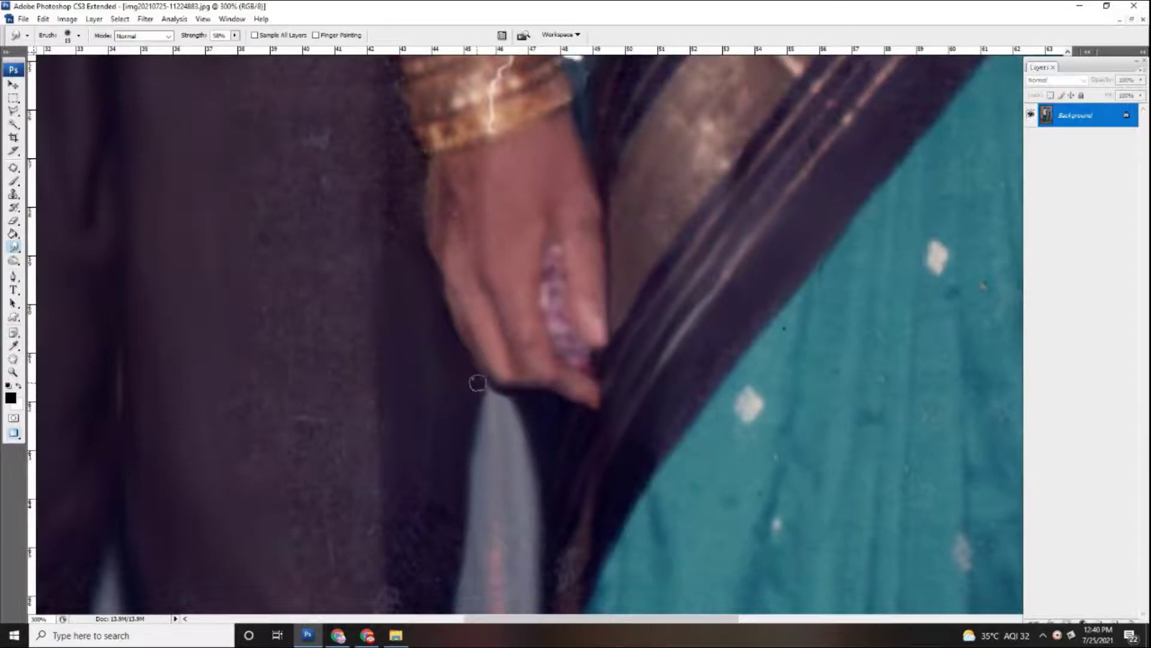
pyautogui.hotkey('ctrl', '0')
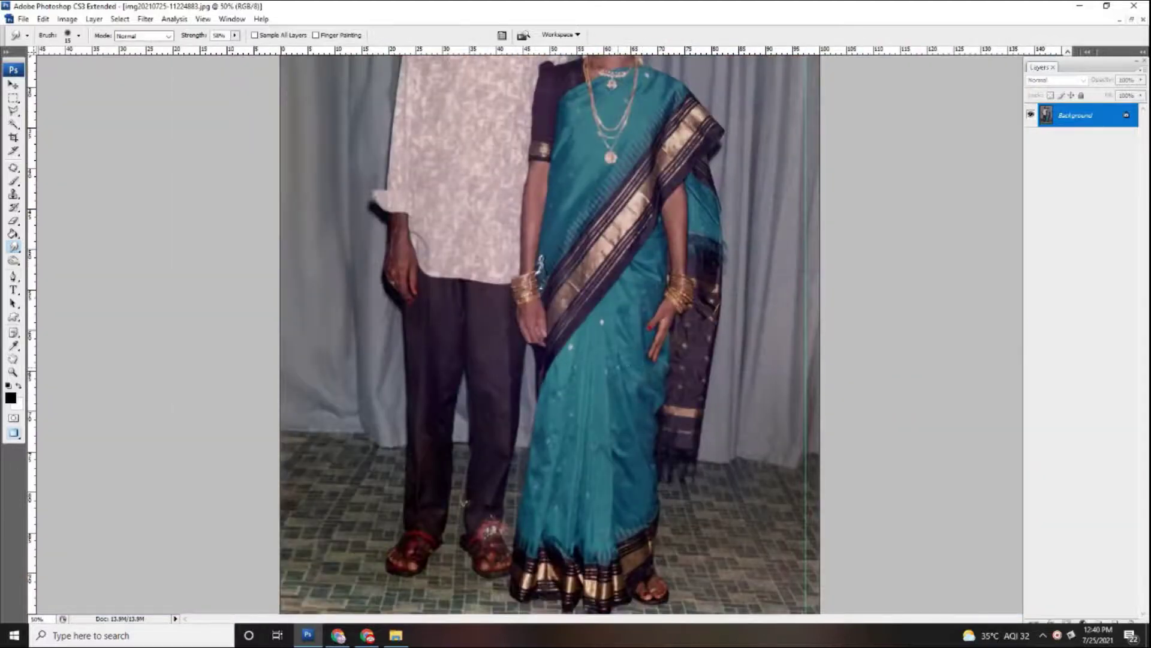
pyautogui.hotkey('ctrl', '+')
pyautogui.hotkey('ctrl', '+')
pyautogui.hotkey('ctrl', '+')
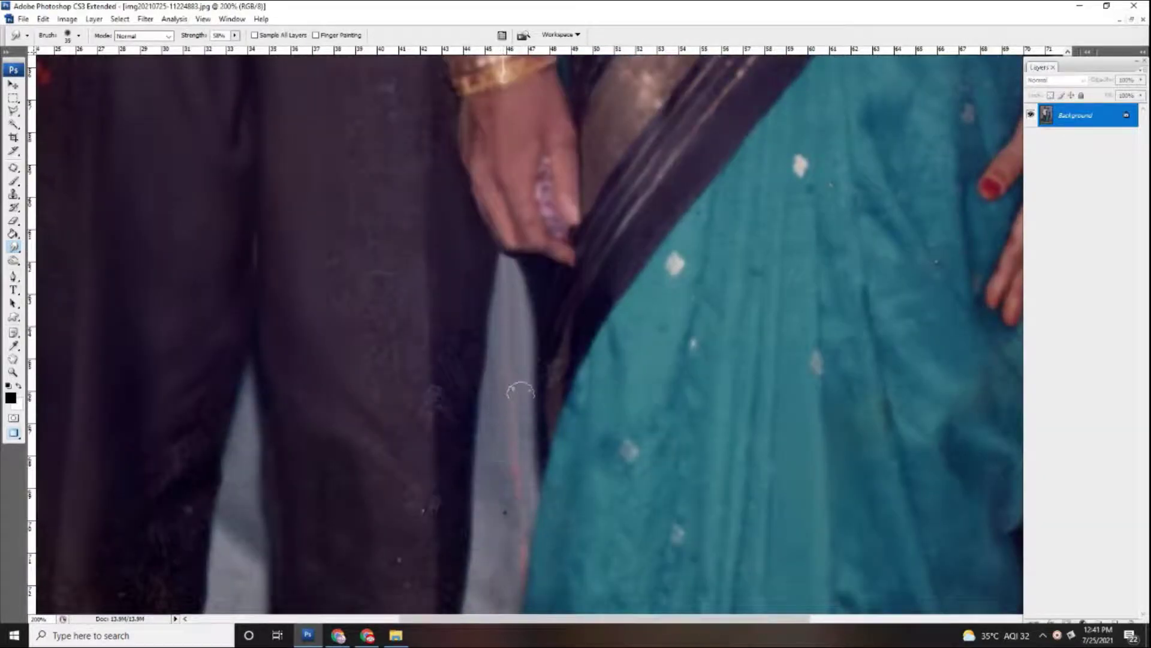
pyautogui.moveTo(548, 362); pyautogui.dragTo(529, 455)
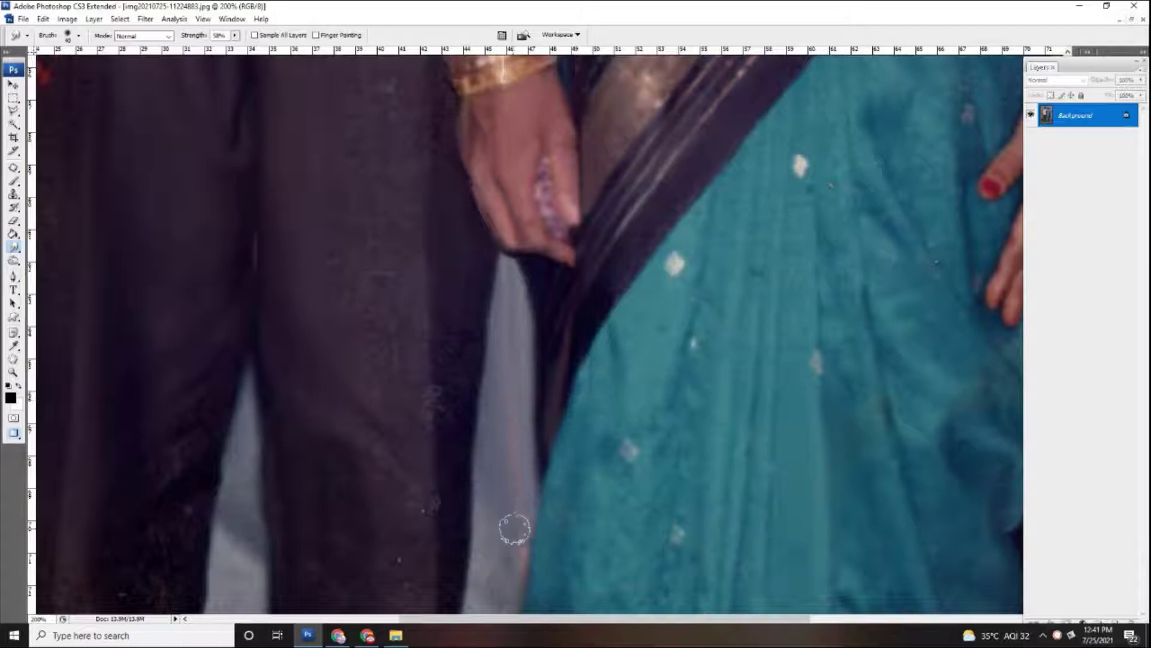
# Step: Smudge the pale blotch on the man's trouser edge with a finer brush
pyautogui.hotkey('ctrl', '-')
pyautogui.hotkey('ctrl', '-')
pyautogui.hotkey('ctrl', '-')
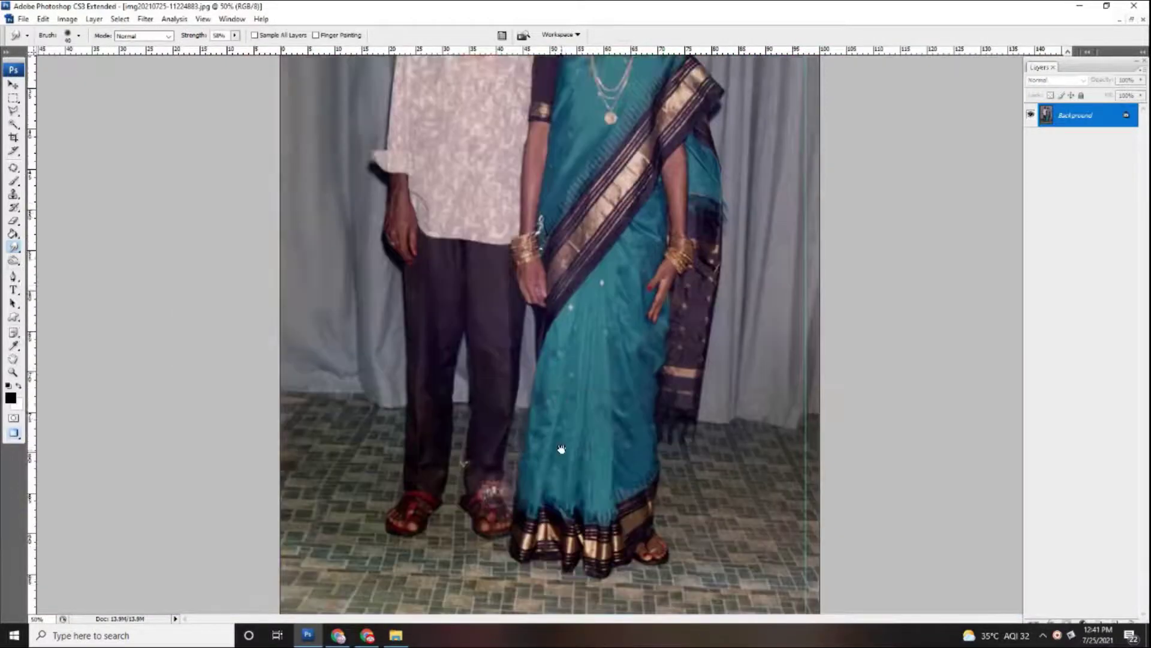
pyautogui.hotkey('ctrl', '+')
pyautogui.hotkey('ctrl', '+')
pyautogui.press('[')
pyautogui.press('[')
pyautogui.moveTo(437, 414); pyautogui.dragTo(444, 434)
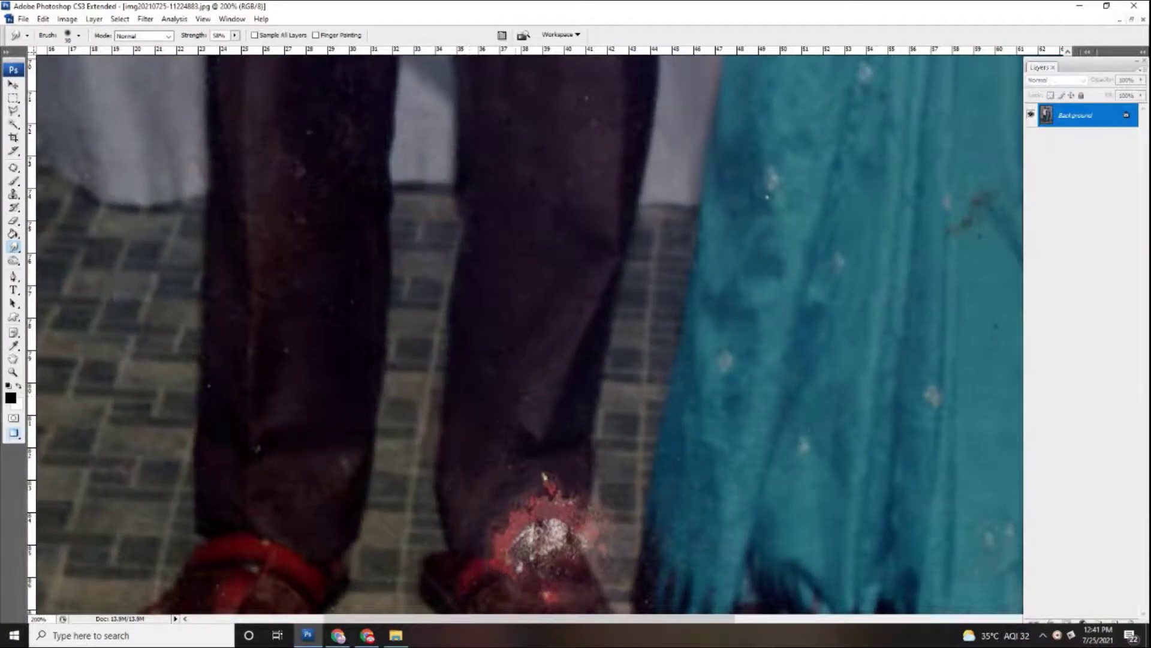
# Step: Set the Smudge strength to 33% and enlarge the brush to 50
pyautogui.press(']')
pyautogui.press(']')
pyautogui.scroll(-2, 534, 406)
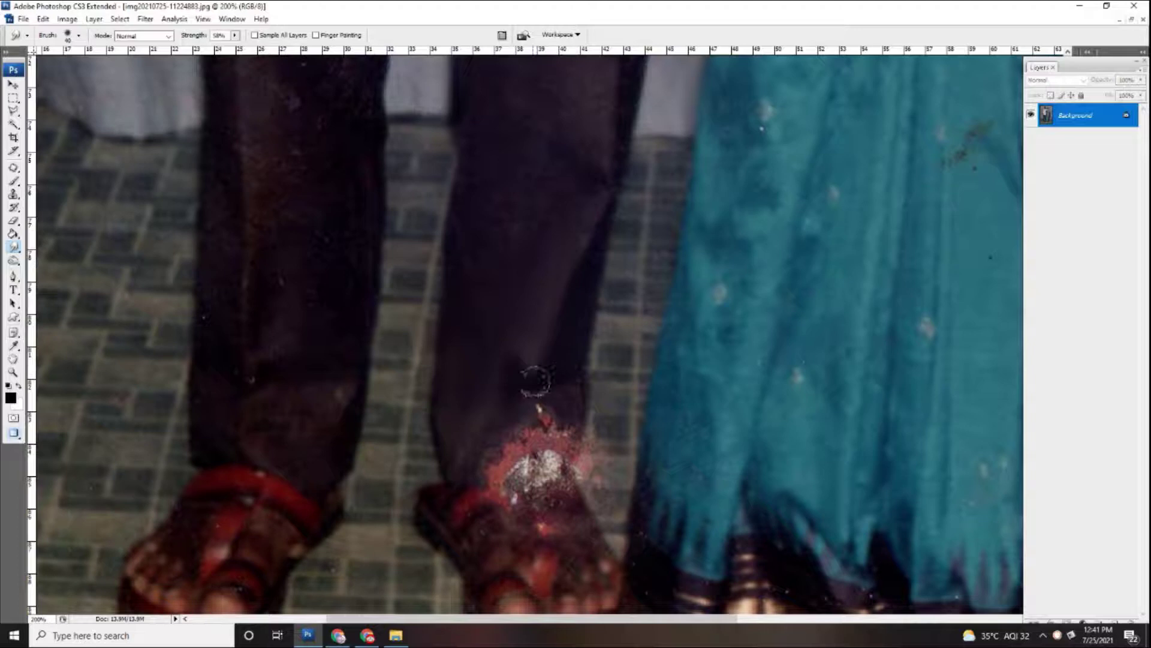
pyautogui.scroll(4, 535, 381)
pyautogui.press('3')
pyautogui.press('3')
pyautogui.press(']')
pyautogui.scroll(-2, 493, 360)
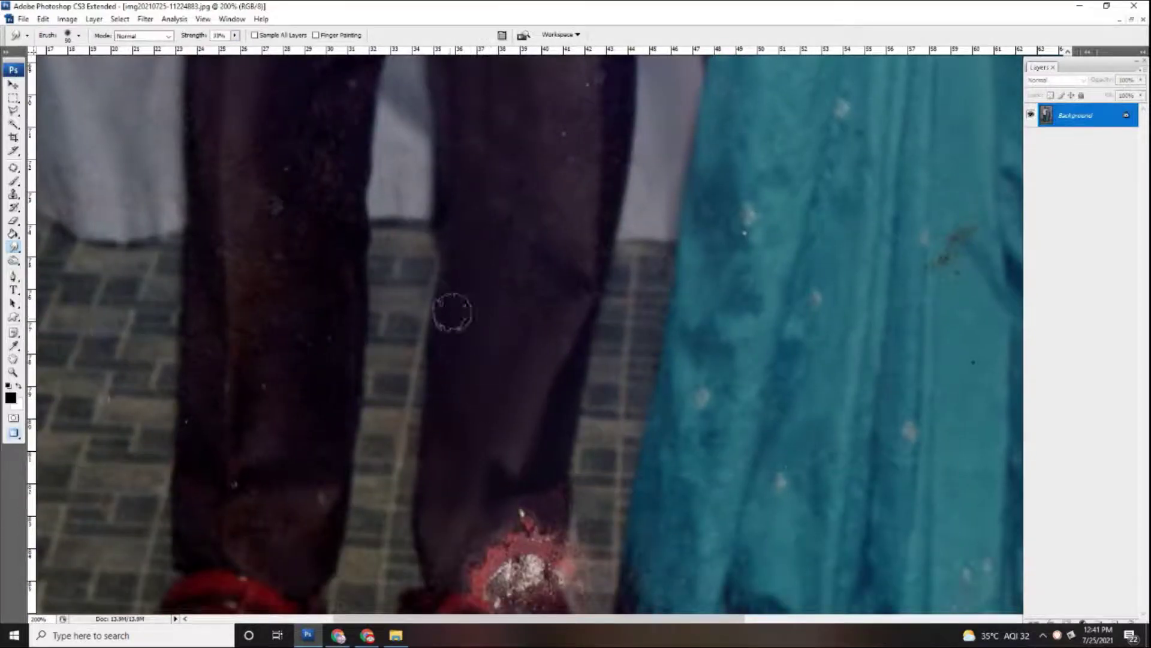
pyautogui.scroll(3, 458, 360)
pyautogui.scroll(-2, 528, 450)
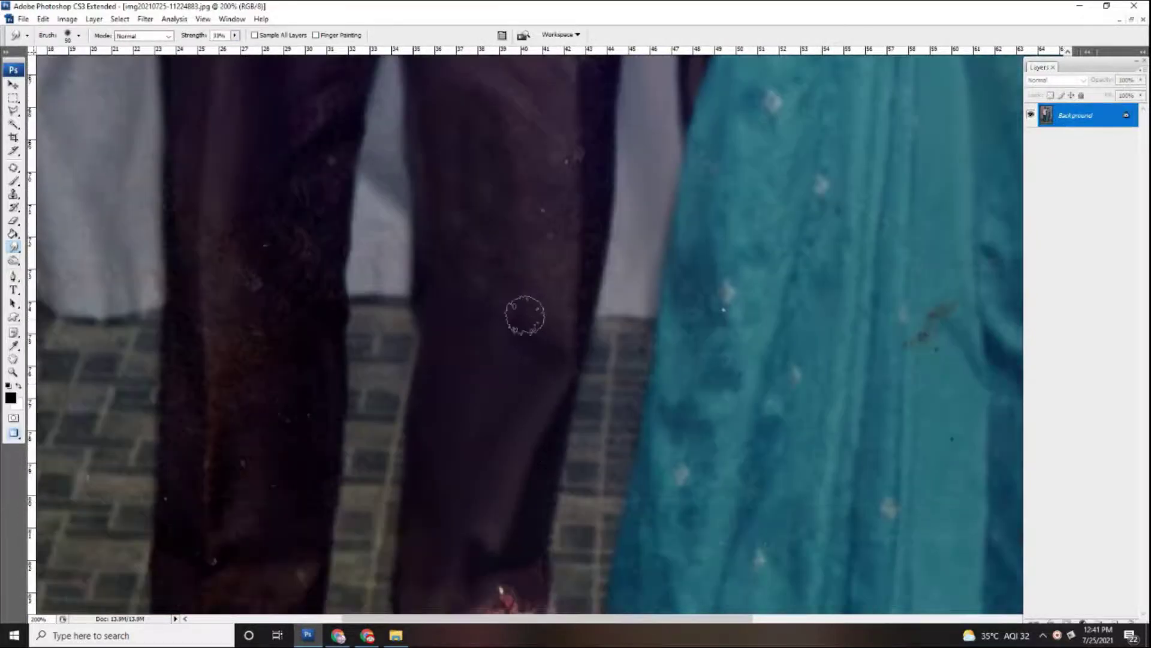
pyautogui.scroll(3, 525, 315)
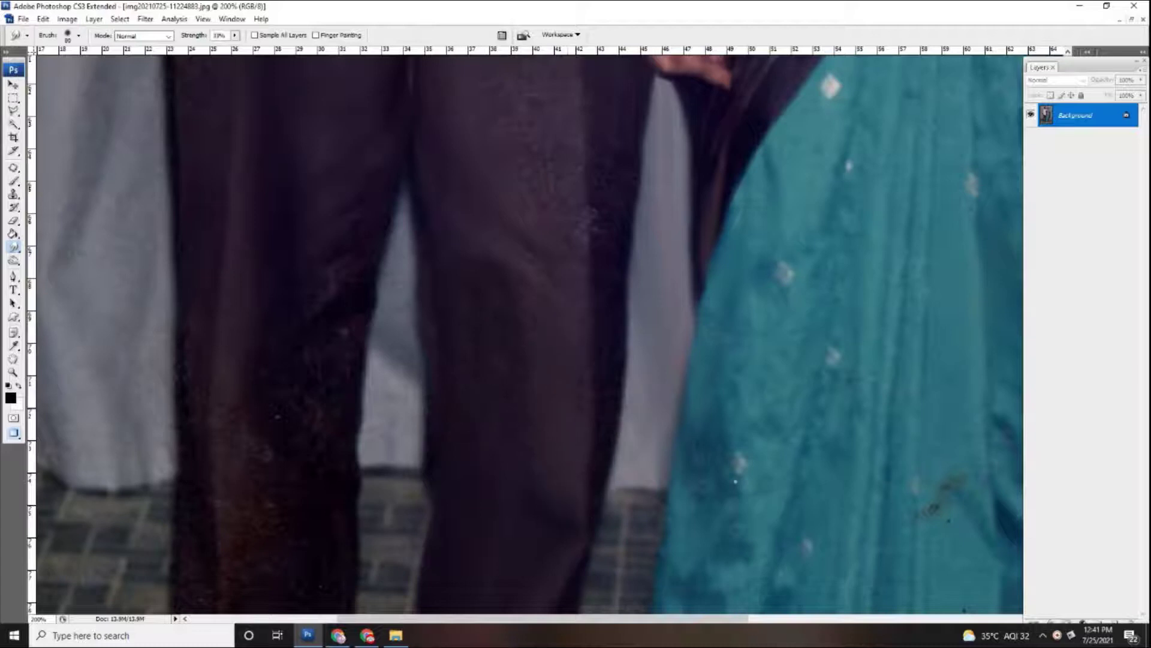
# Step: Smudge away the dark stain on the teal saree near the bangles
pyautogui.scroll(3, 468, 346)
pyautogui.scroll(3, 597, 455)
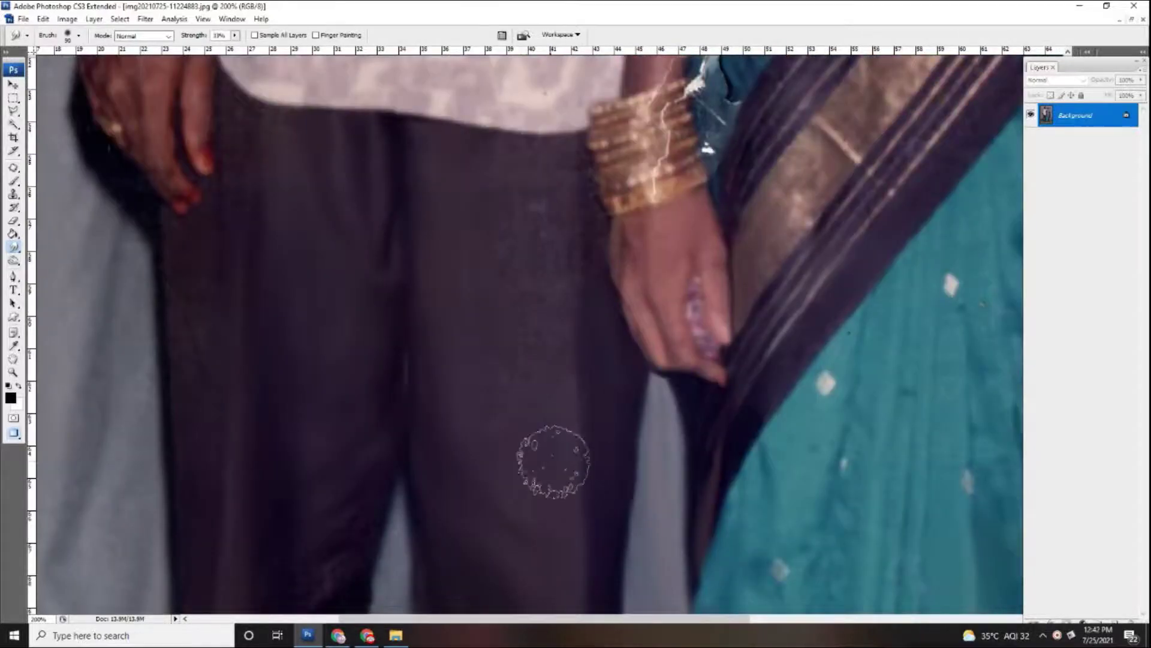
pyautogui.scroll(-2, 553, 460)
pyautogui.scroll(-2, 558, 489)
pyautogui.scroll(-1, 659, 372)
pyautogui.scroll(5, 610, 379)
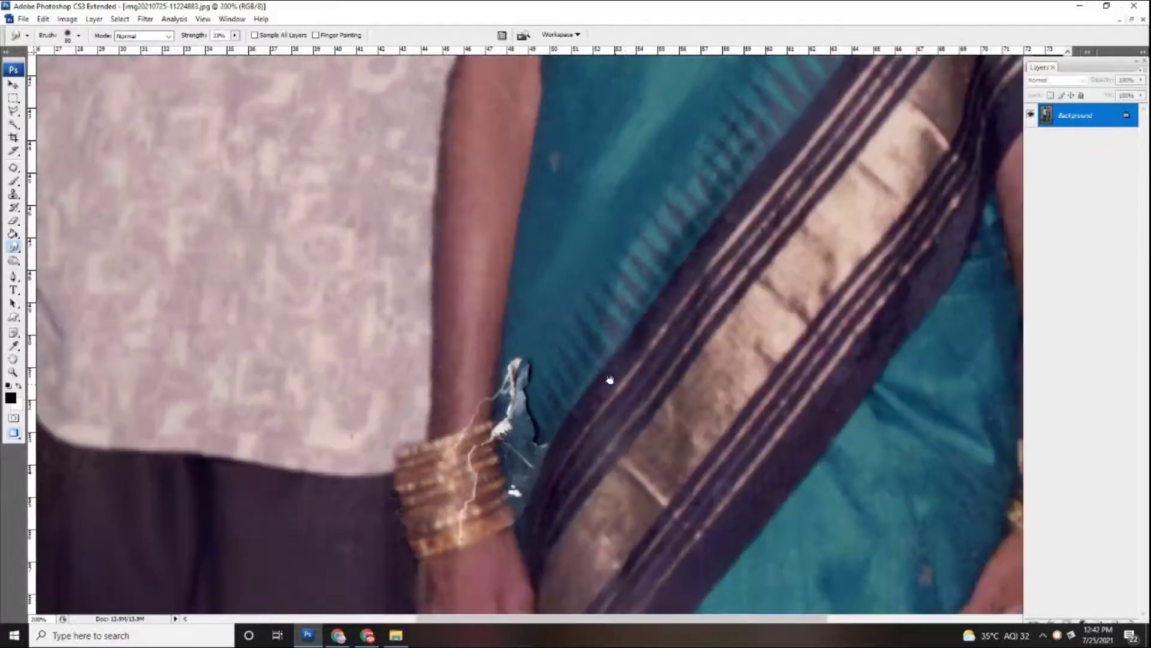
pyautogui.moveTo(609, 380); pyautogui.dragTo(693, 422)
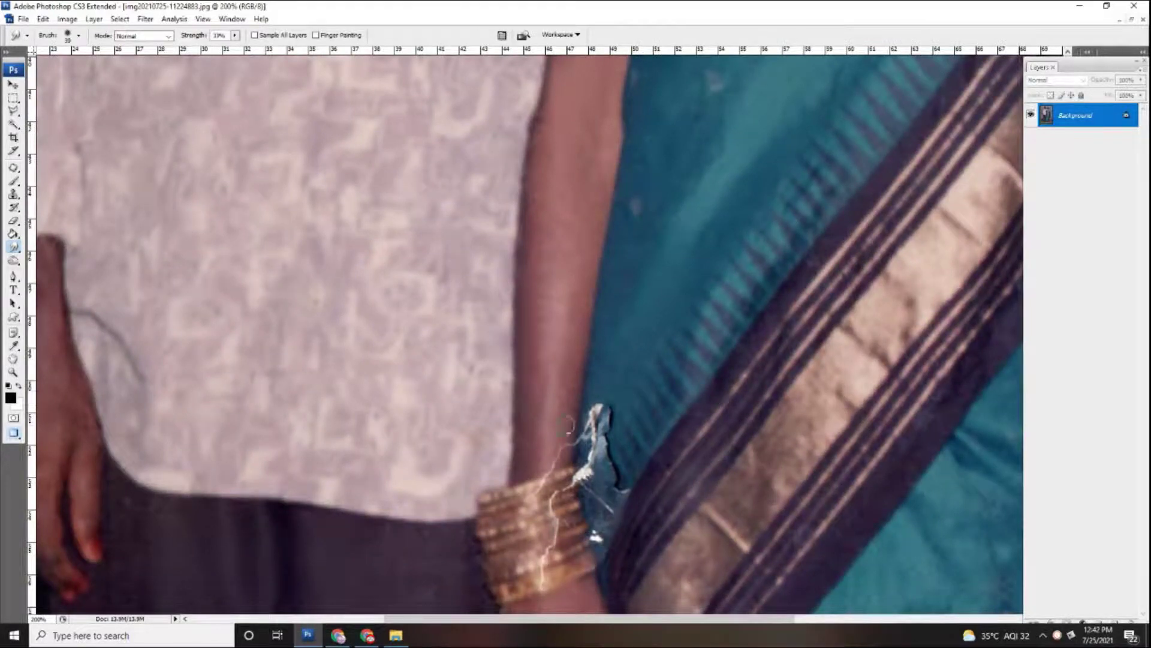
pyautogui.scroll(-5, 546, 467)
pyautogui.scroll(-3, 522, 411)
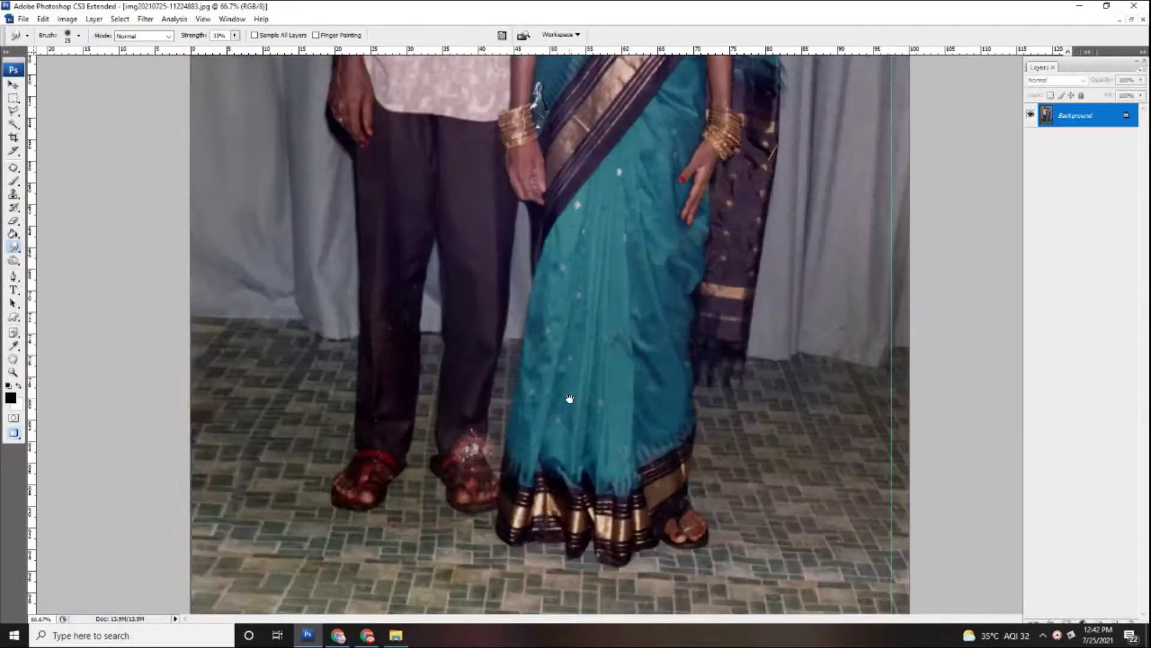
pyautogui.scroll(5, 524, 339)
pyautogui.moveTo(758, 307); pyautogui.dragTo(743, 360)
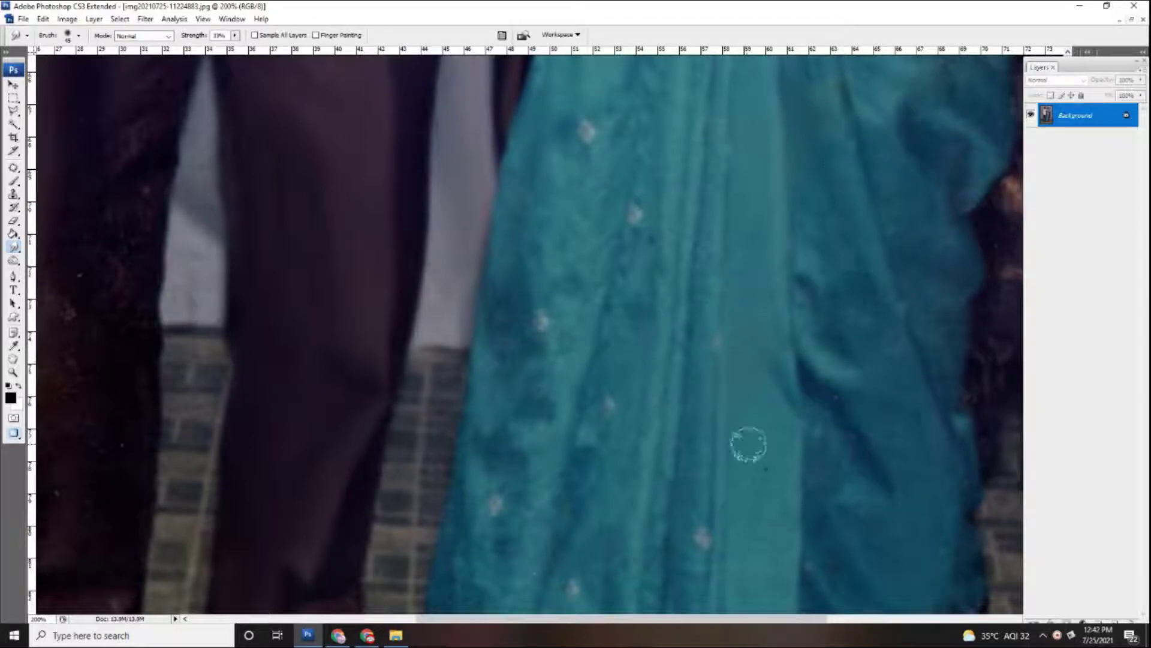
# Step: Smear the light patch on the man's left trouser leg darker
pyautogui.scroll(-3, 577, 471)
pyautogui.scroll(-3, 557, 419)
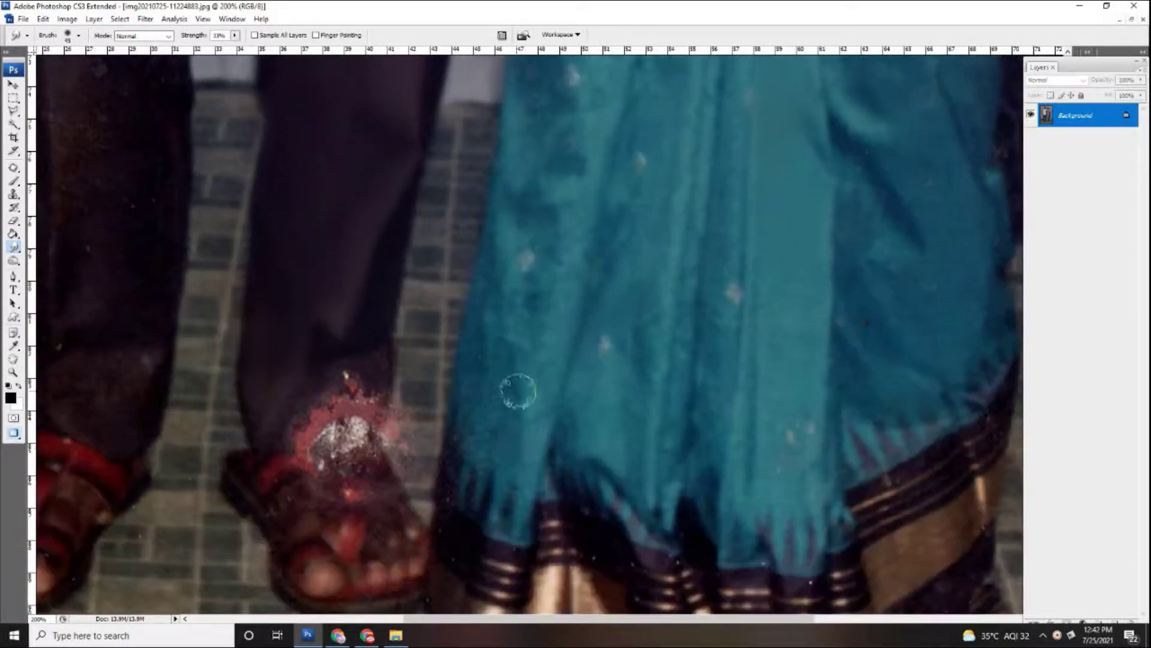
pyautogui.moveTo(480, 347); pyautogui.dragTo(595, 445)
pyautogui.scroll(-3, 595, 445)
pyautogui.scroll(3, 398, 391)
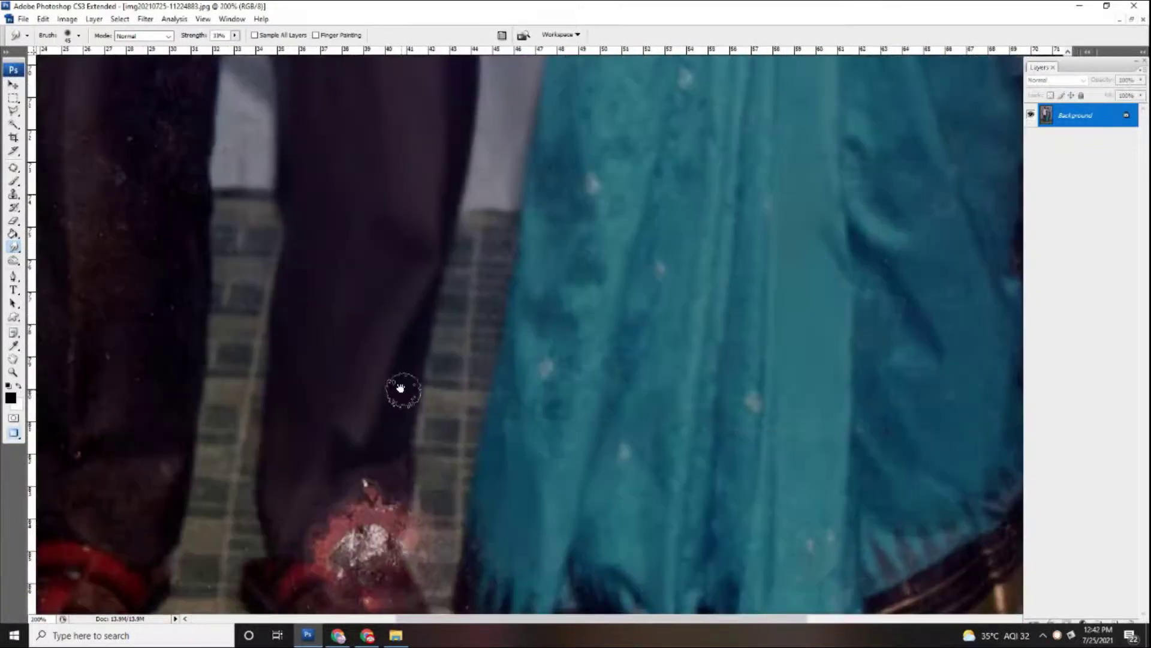
pyautogui.hscroll(-5, 399, 391)
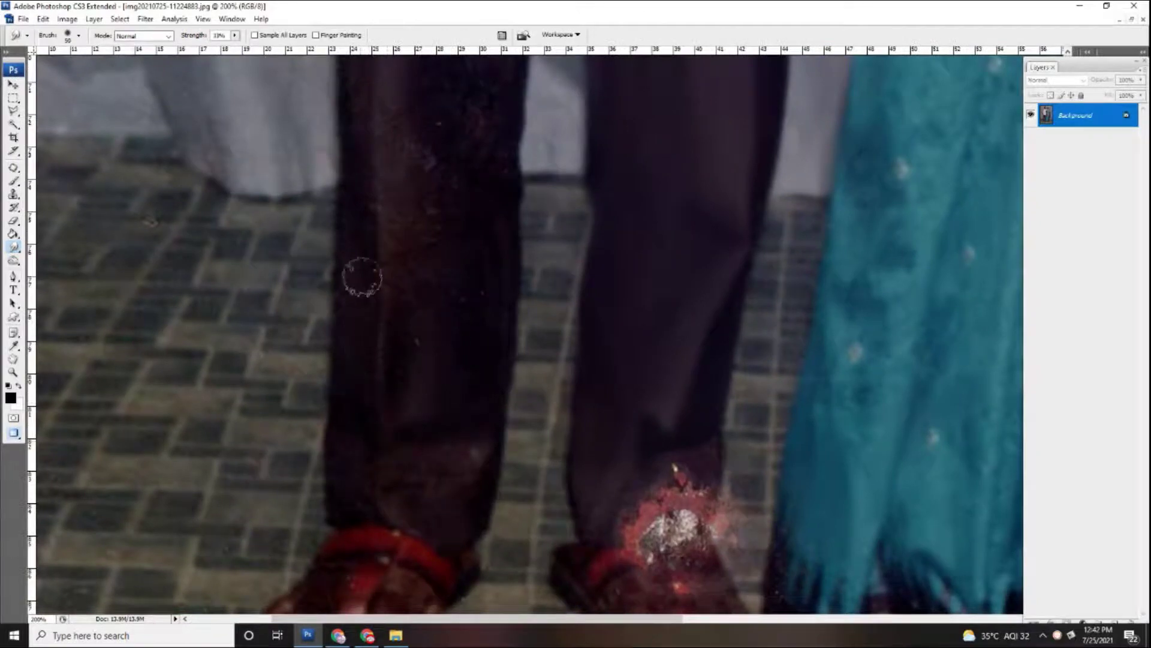
pyautogui.scroll(3, 362, 277)
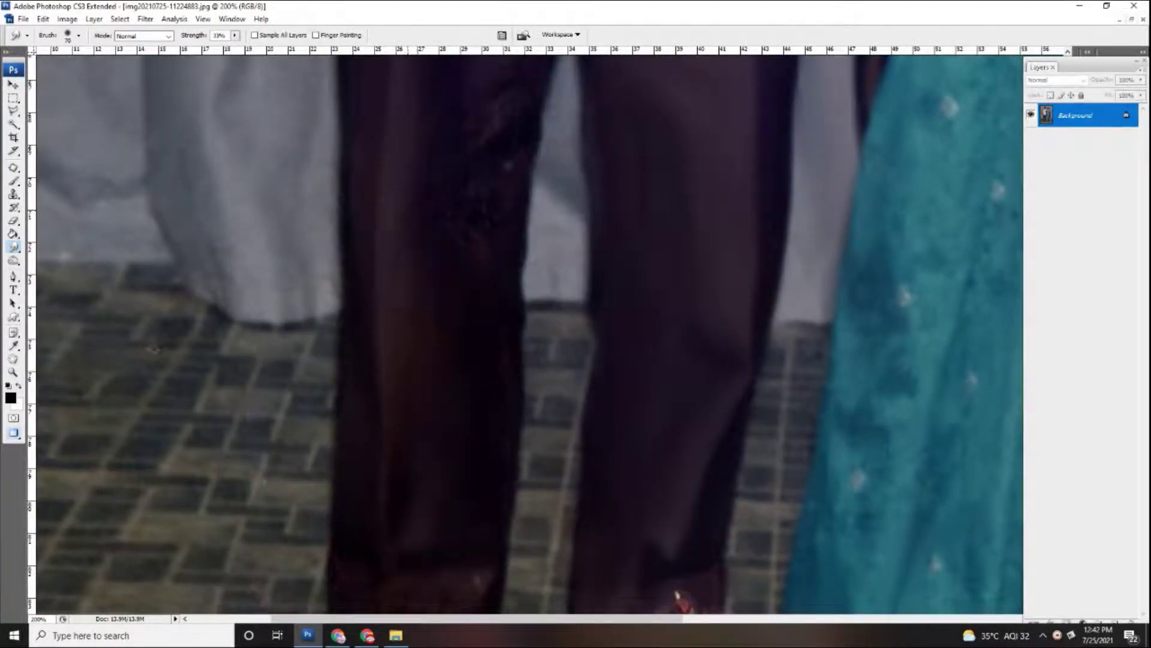
pyautogui.scroll(5, 456, 354)
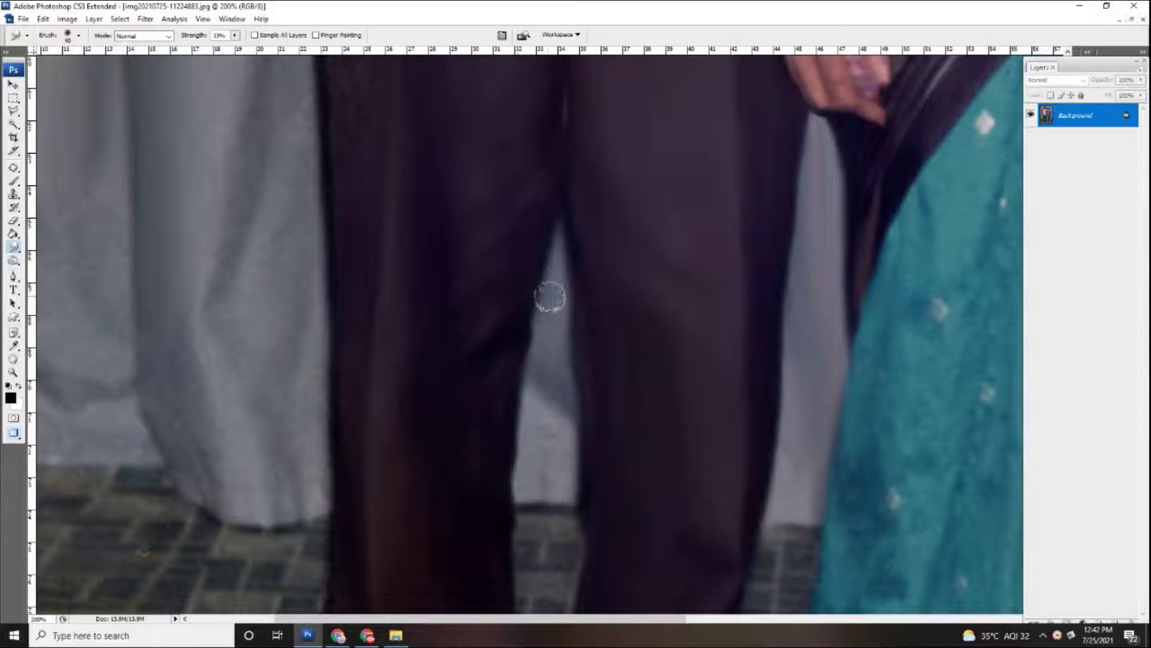
pyautogui.scroll(-10, 547, 298)
pyautogui.moveTo(460, 306); pyautogui.dragTo(437, 414)
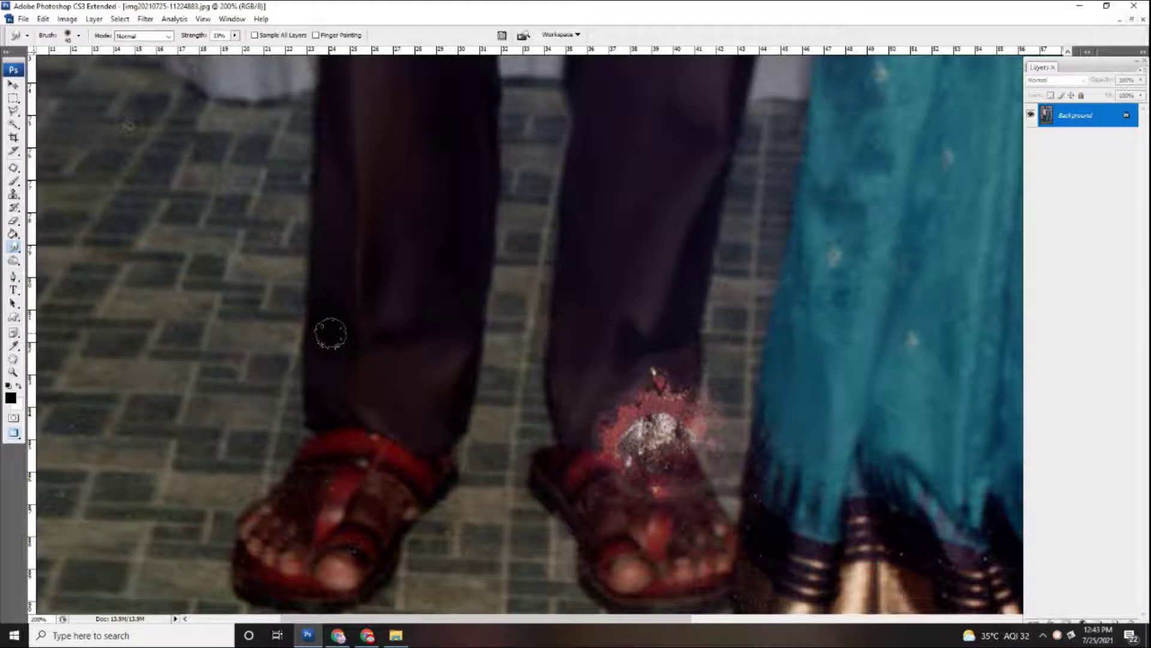
# Step: Inspect the sandals and smooth the specks on the floor tiles below the couple
pyautogui.hotkey('ctrl', '+')
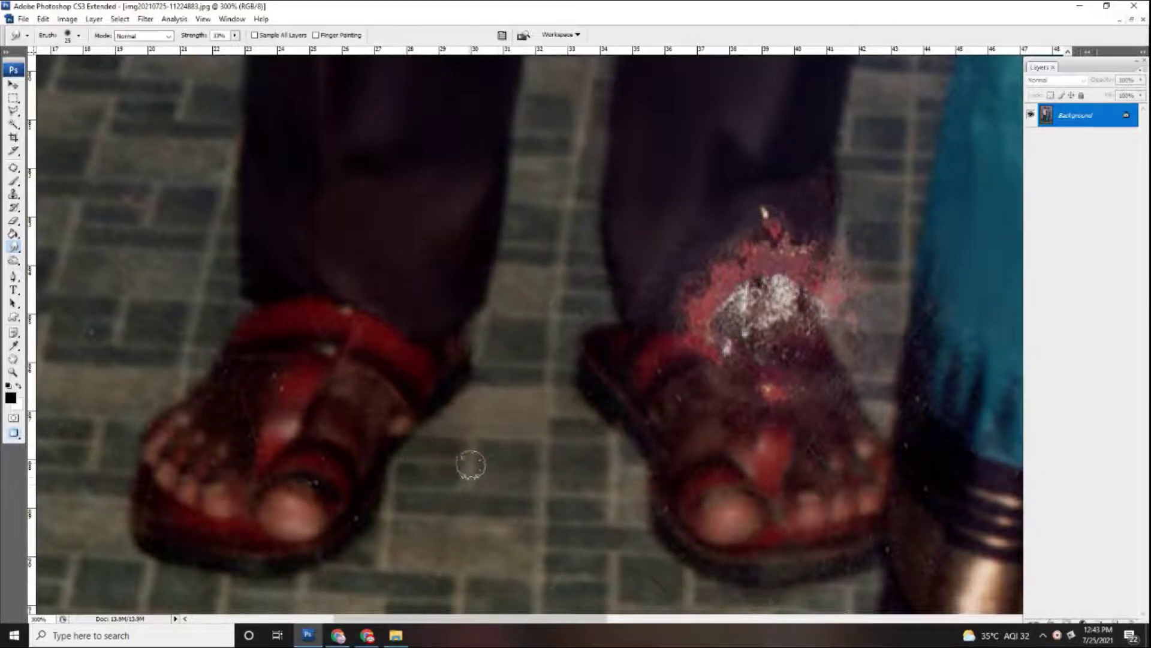
pyautogui.scroll(-3, 473, 462)
pyautogui.hotkey('ctrl', '-')
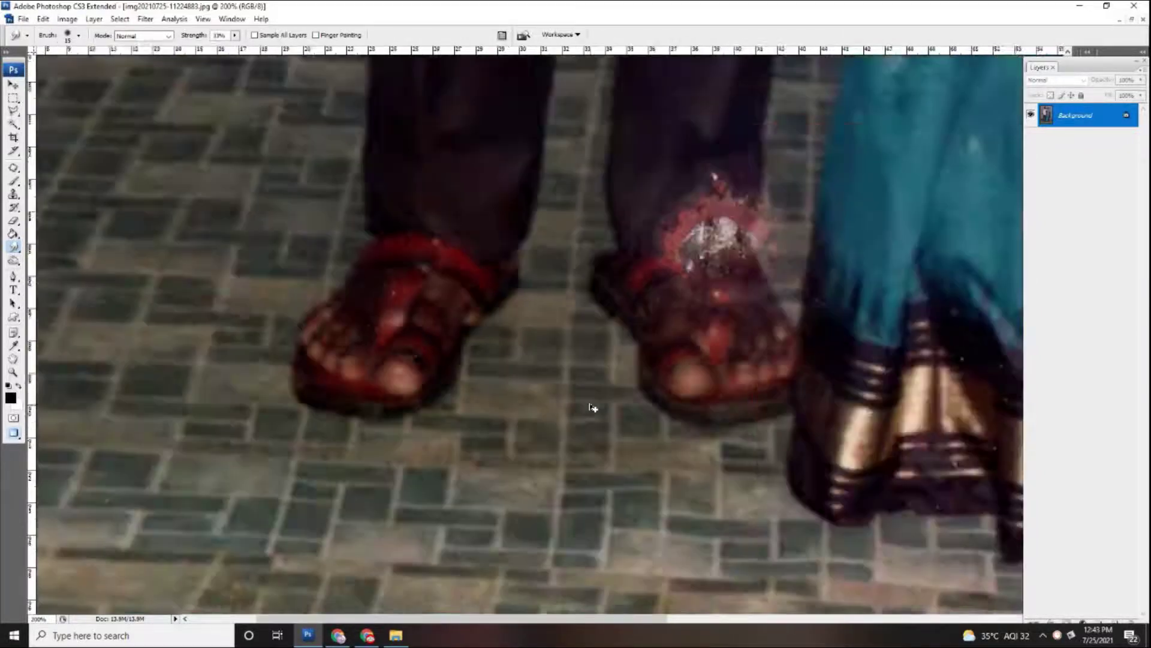
pyautogui.hotkey('ctrl', '-')
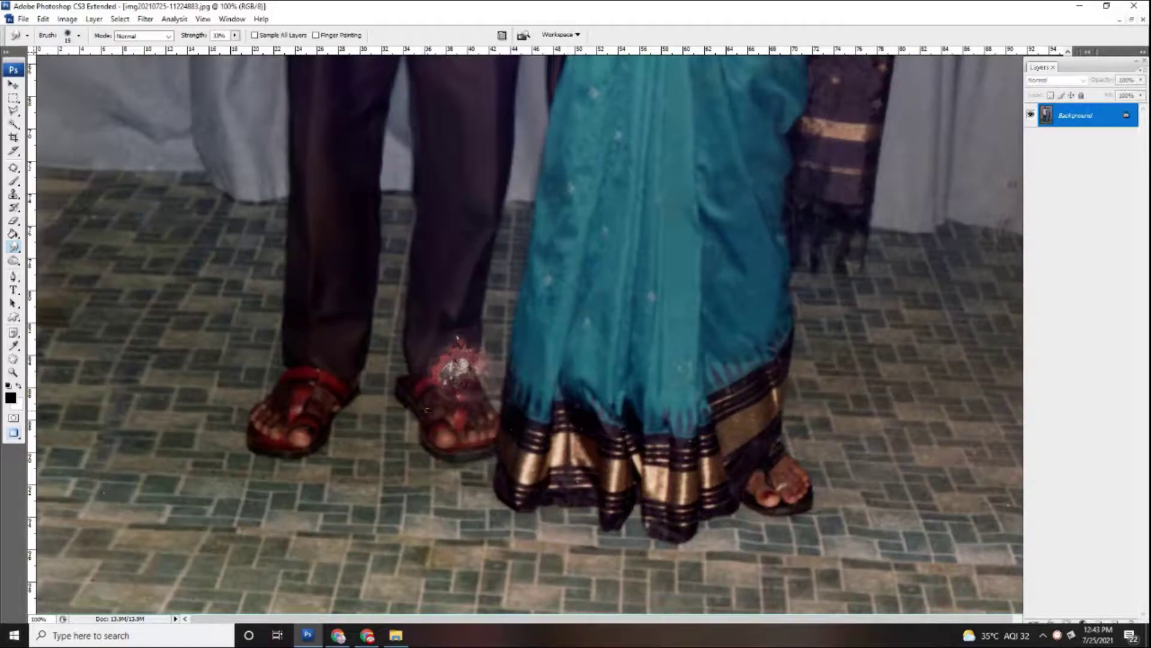
pyautogui.hotkey('ctrl', '+')
pyautogui.hotkey('ctrl', '+')
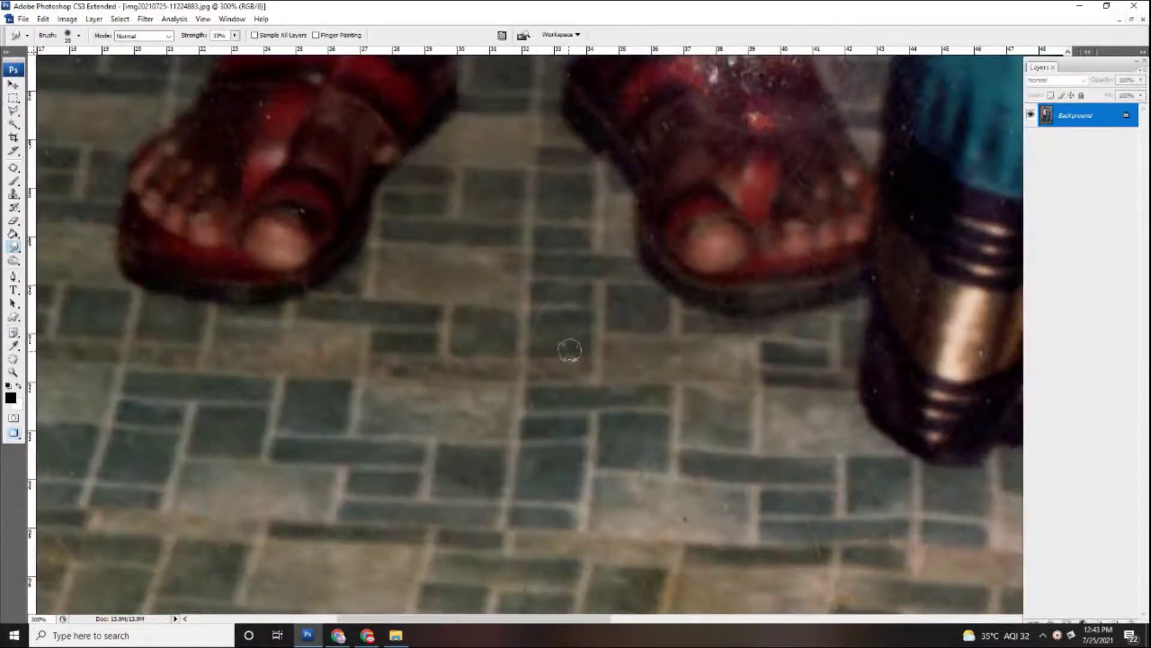
pyautogui.scroll(-2, 494, 329)
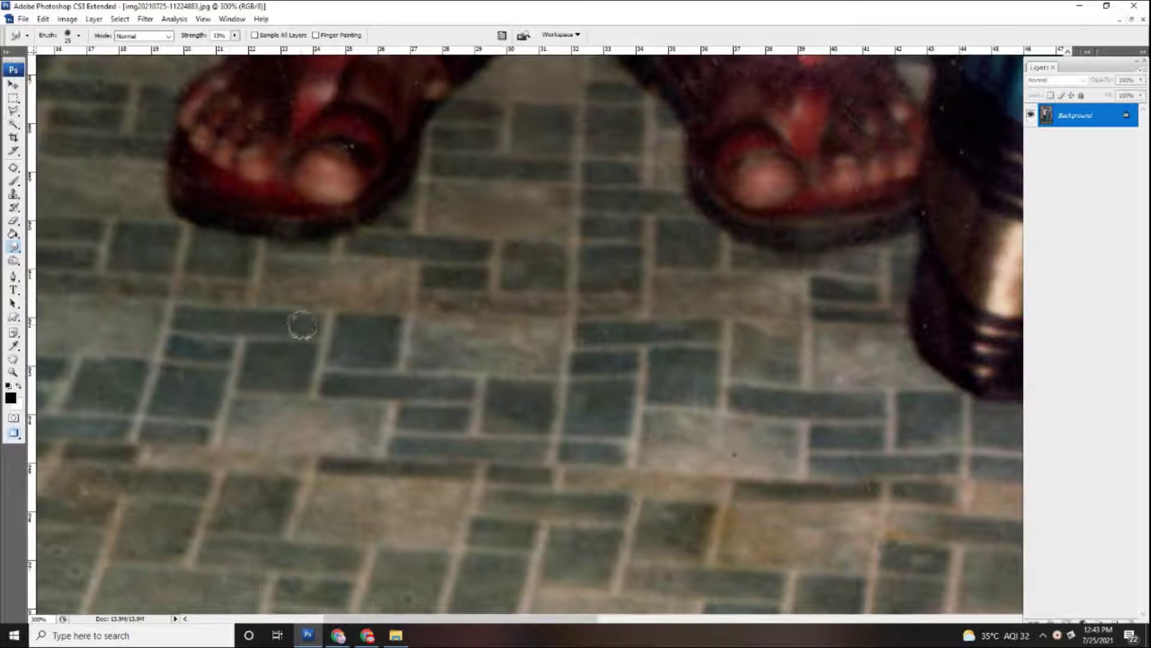
pyautogui.hscroll(-5, 383, 327)
pyautogui.scroll(-2, 384, 327)
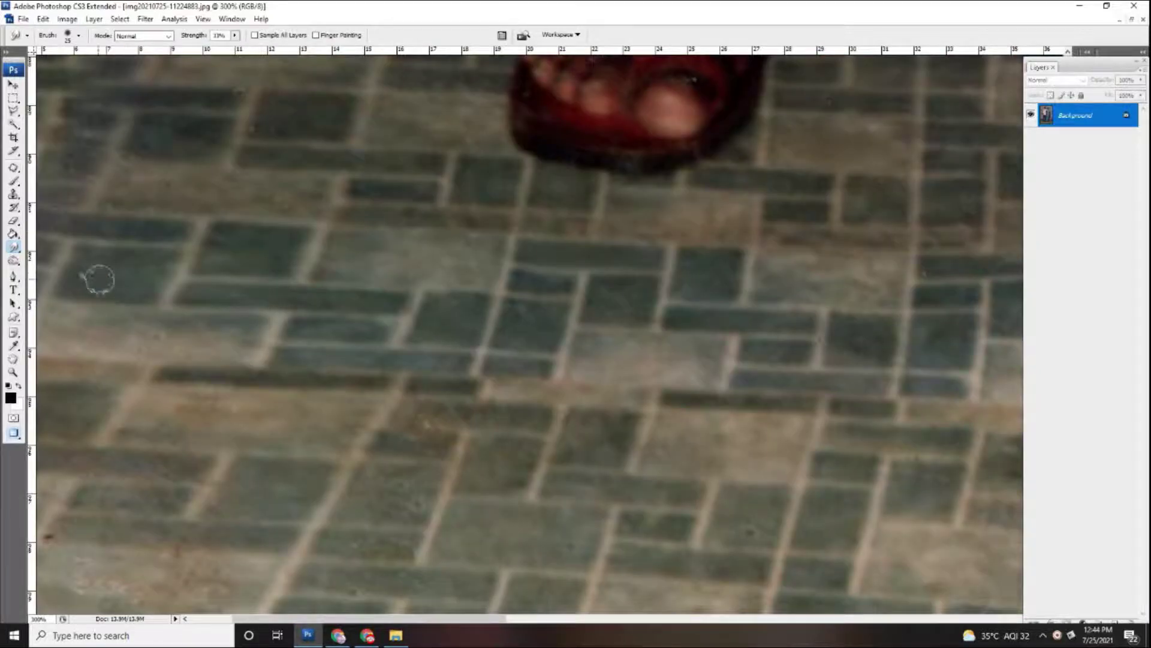
pyautogui.hscroll(-1, 180, 290)
pyautogui.scroll(-1, 180, 291)
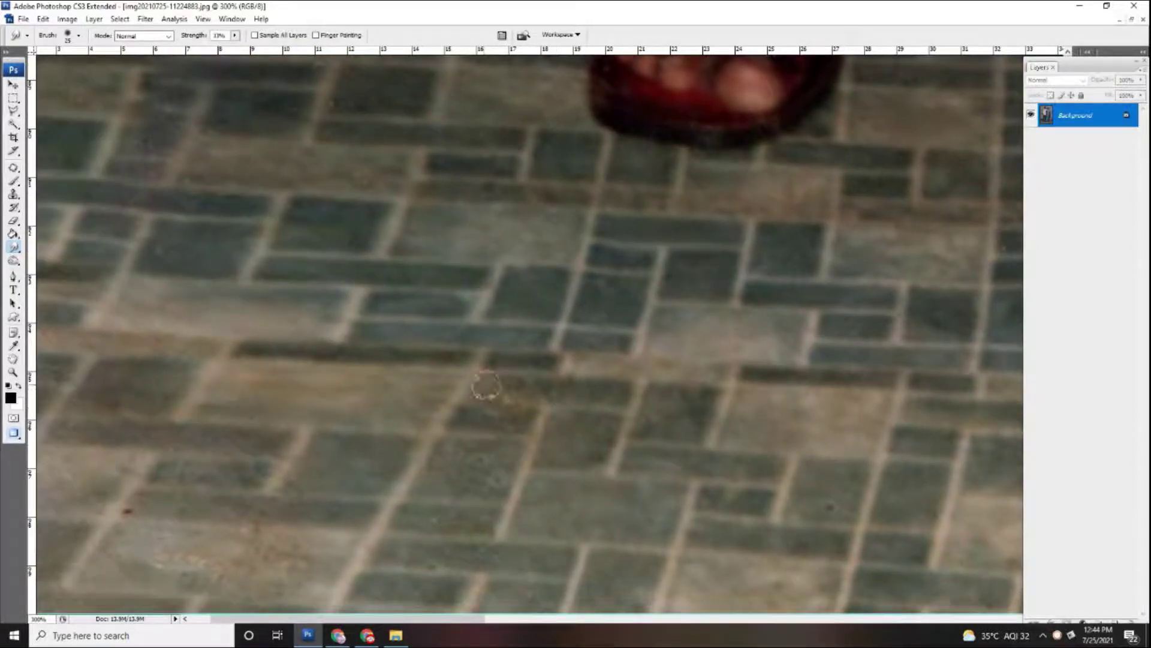
pyautogui.hscroll(-1, 504, 465)
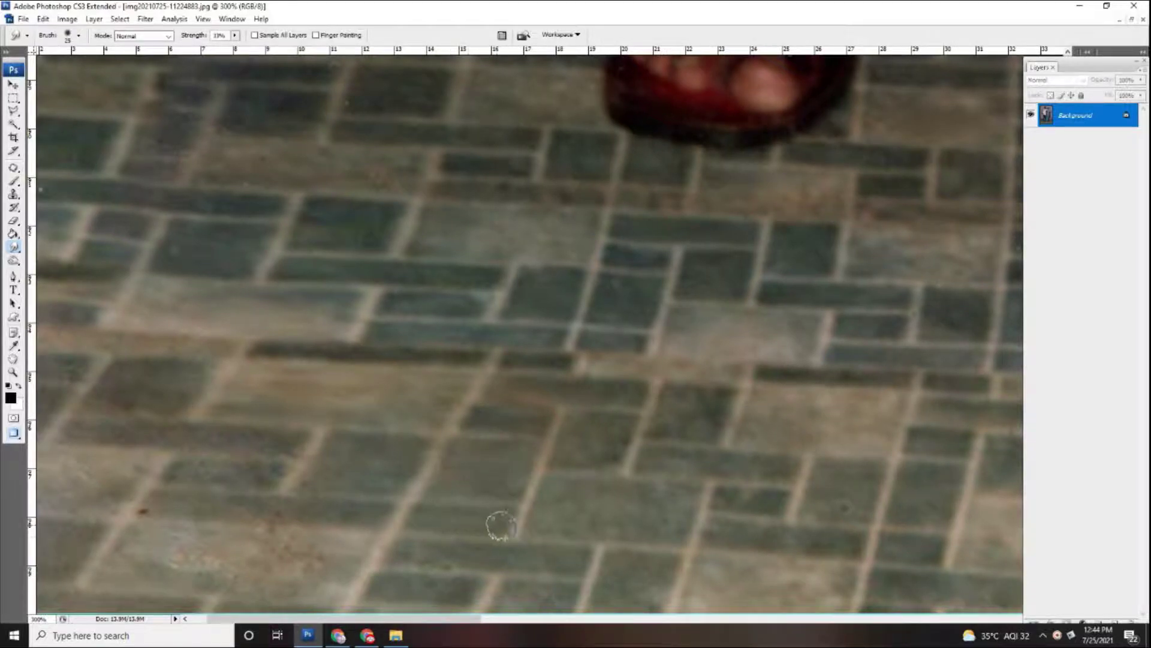
pyautogui.hotkey('ctrl', '-')
pyautogui.hotkey('ctrl', '-')
pyautogui.scroll(5, 599, 318)
pyautogui.scroll(5, 599, 317)
# Step: Zoom in on the bangles, raise Smudge strength, and smear the white streak into the teal fabric
pyautogui.scroll(-5, 599, 318)
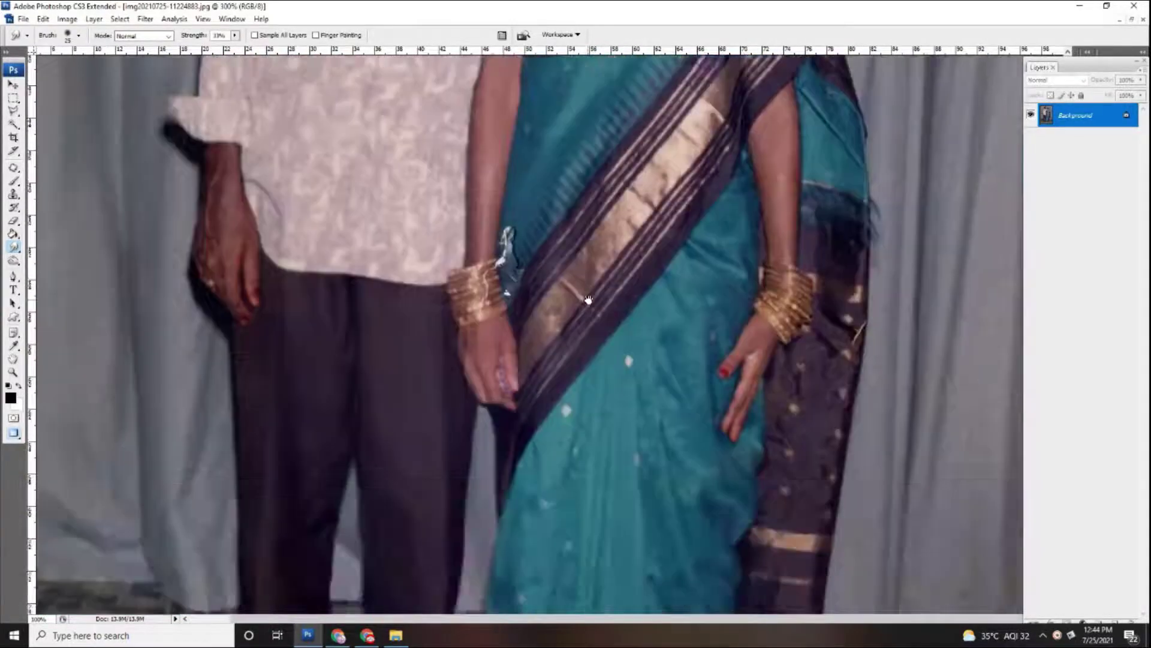
pyautogui.hotkey('ctrl', '+')
pyautogui.hotkey('ctrl', '+')
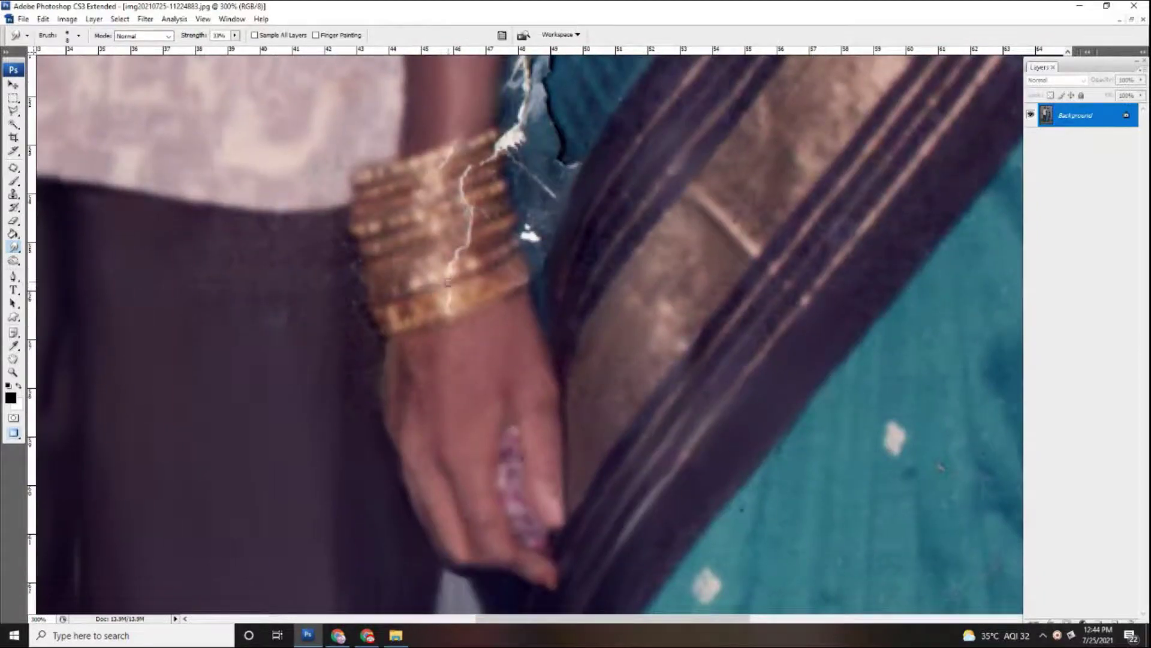
pyautogui.scroll(2, 444, 309)
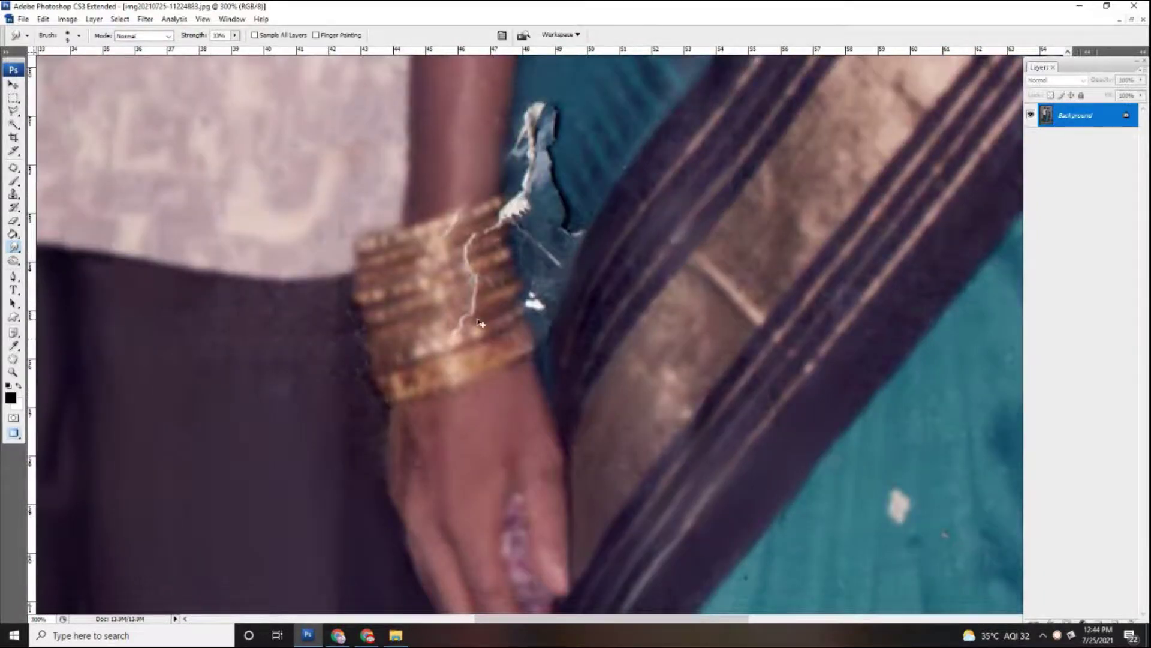
pyautogui.hotkey('ctrl', '+')
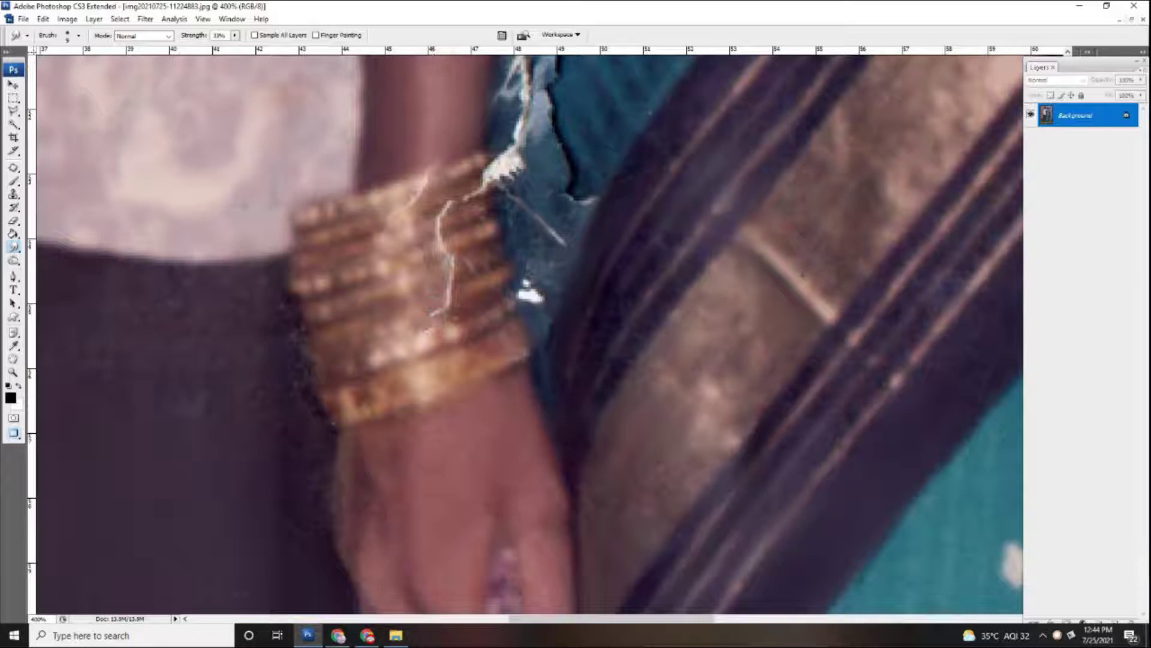
pyautogui.scroll(1, 443, 309)
pyautogui.moveTo(234, 35); pyautogui.dragTo(239, 47)
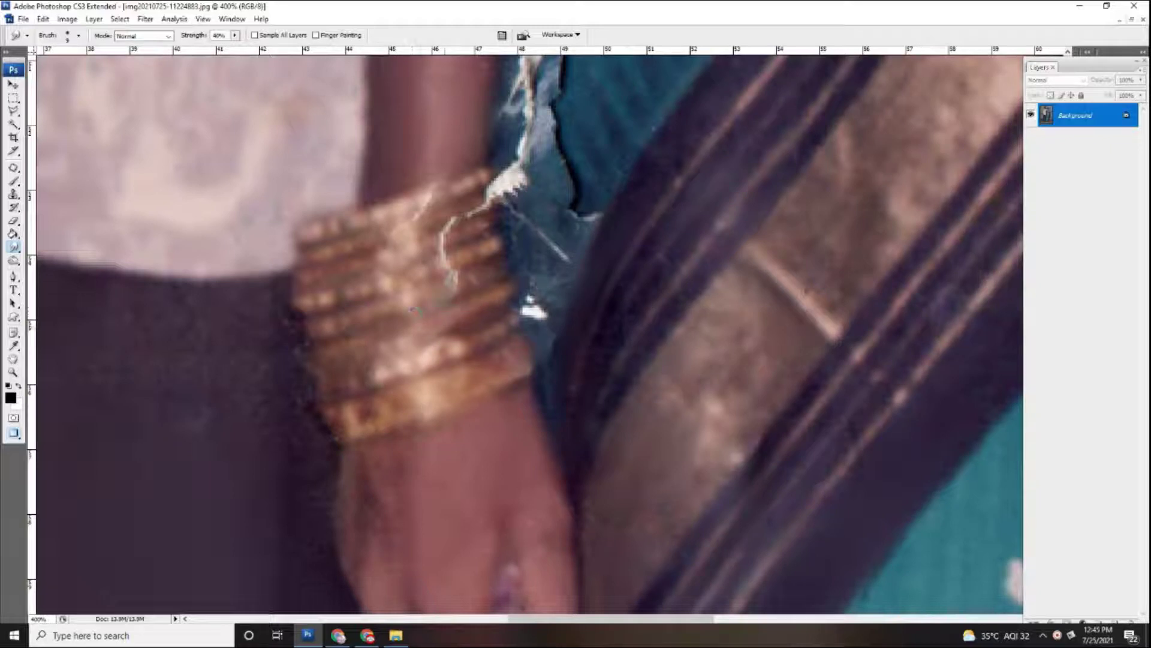
pyautogui.moveTo(456, 274); pyautogui.dragTo(460, 325)
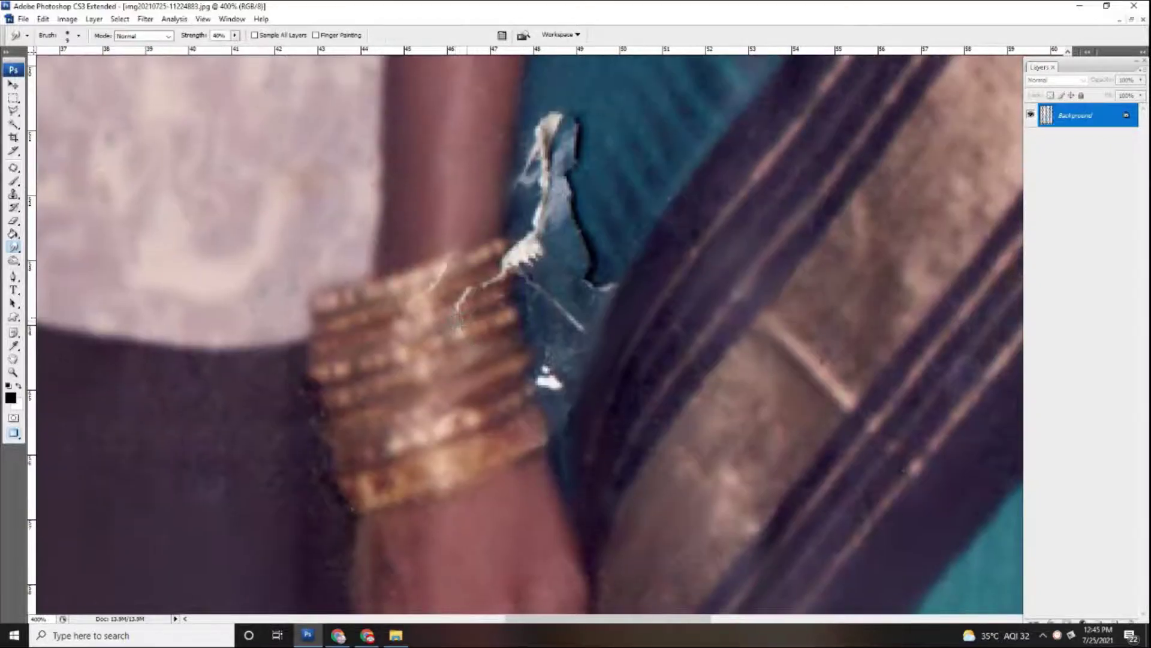
pyautogui.moveTo(469, 288); pyautogui.dragTo(423, 291)
# Step: With a size-20 brush, blend the streak's top and the white highlight into the teal saree
pyautogui.hotkey('ctrl', '+')
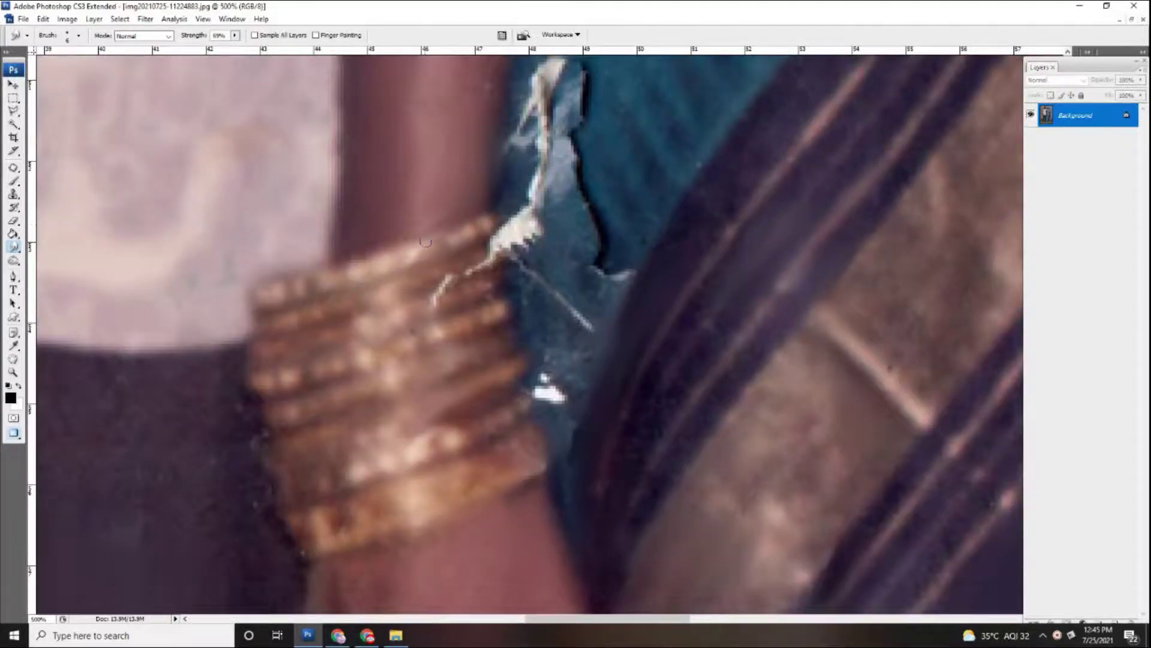
pyautogui.hotkey('ctrl', '-')
pyautogui.hotkey('ctrl', '-')
pyautogui.hotkey('ctrl', '-')
pyautogui.hotkey('ctrl', '-')
pyautogui.hotkey('ctrl', '-')
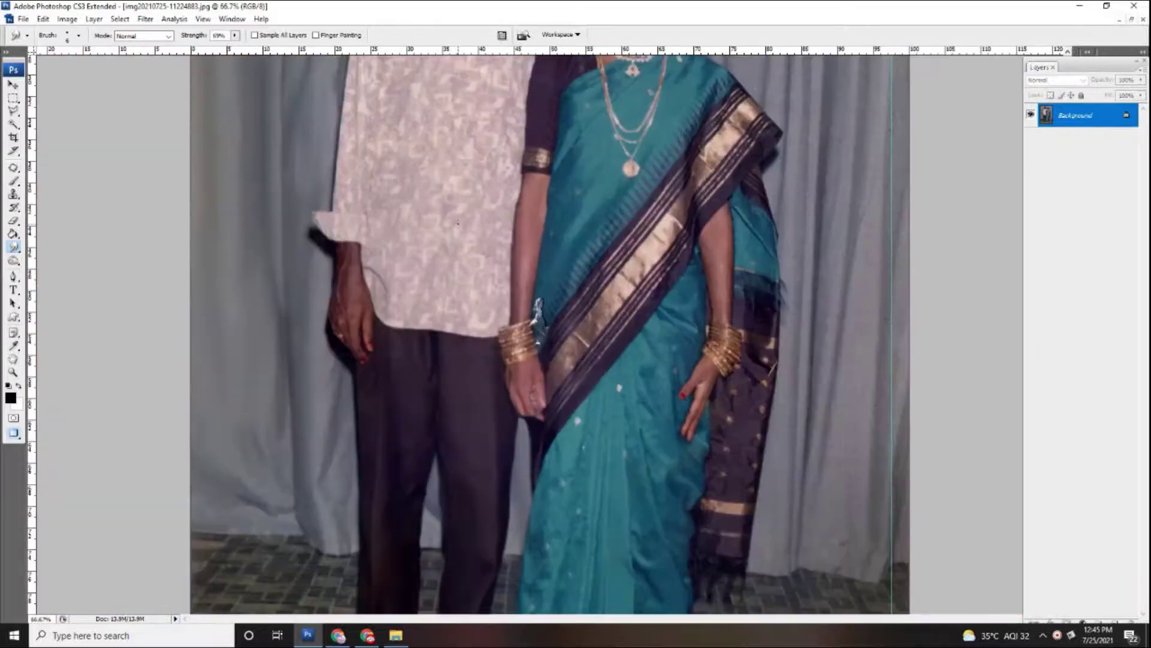
pyautogui.hotkey('ctrl', '+')
pyautogui.hotkey('ctrl', '+')
pyautogui.hotkey('ctrl', '+')
pyautogui.press(']')
pyautogui.press(']')
pyautogui.moveTo(450, 300)
pyautogui.mouseDown()
pyautogui.moveTo(492, 252)
pyautogui.moveTo(473, 322)
pyautogui.moveTo(509, 268)
pyautogui.mouseUp()
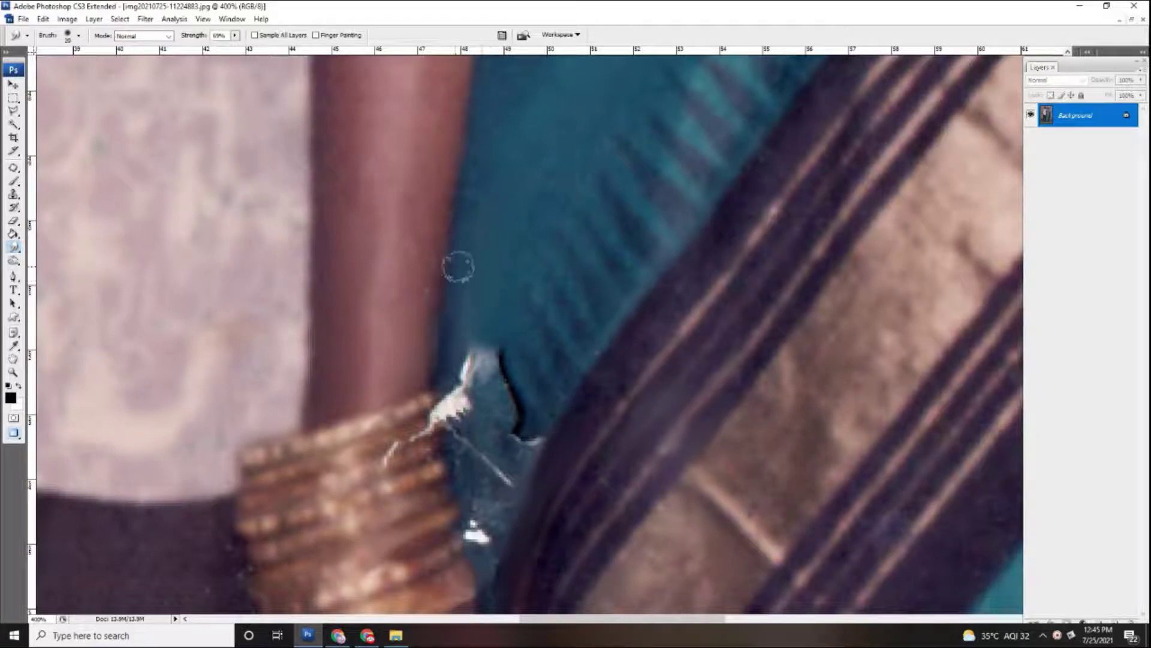
pyautogui.hotkey('ctrl', '-')
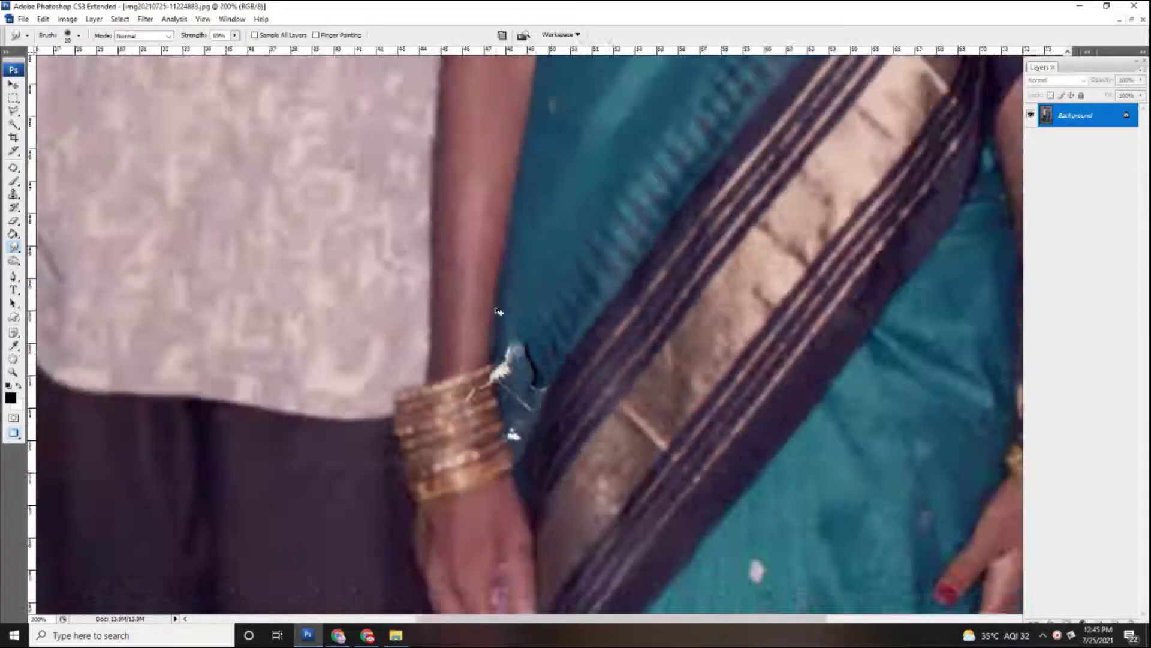
pyautogui.hotkey('ctrl', '-')
pyautogui.hotkey('ctrl', '-')
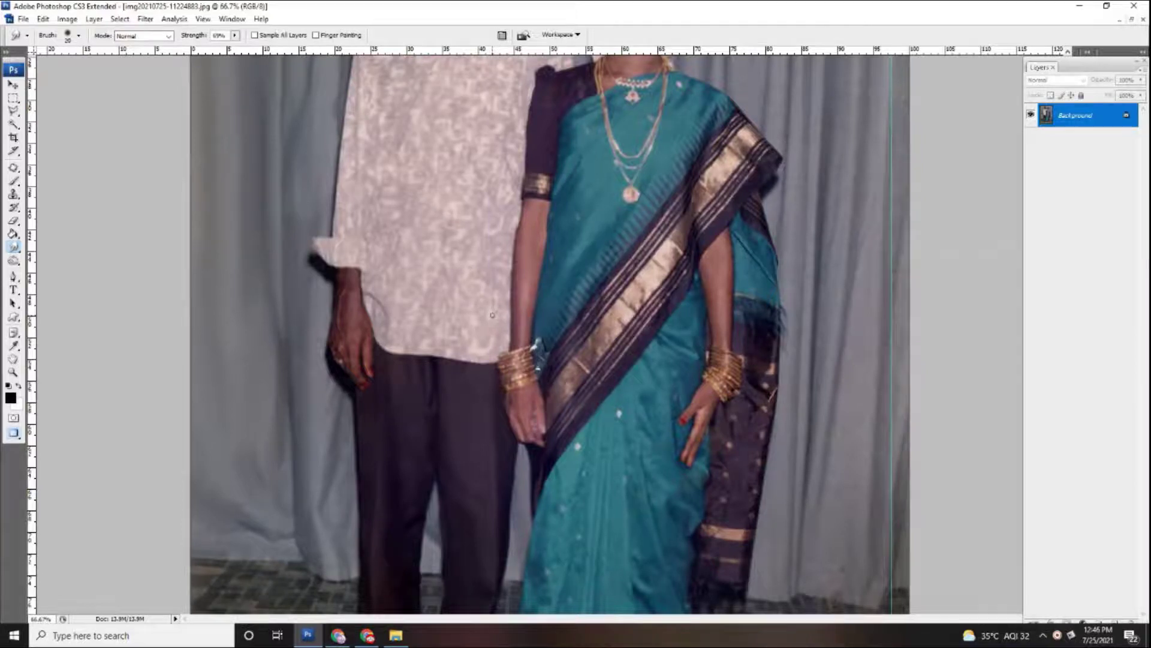
pyautogui.hotkey('ctrl', '+')
pyautogui.hotkey('ctrl', '+')
pyautogui.hotkey('ctrl', '+')
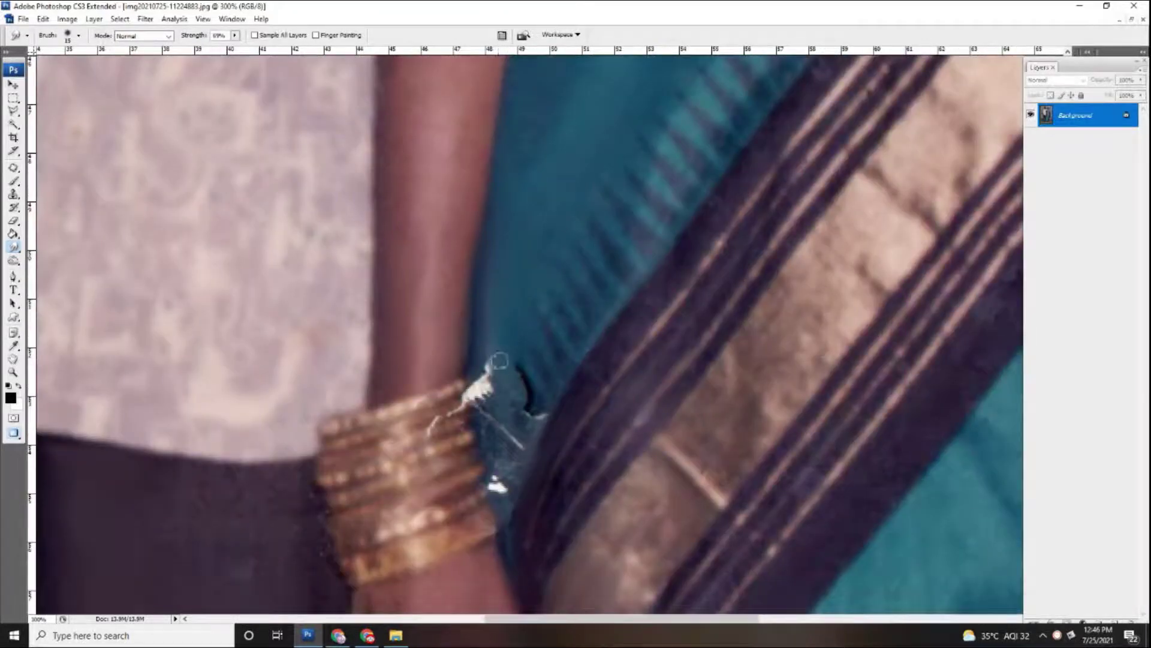
pyautogui.moveTo(483, 382); pyautogui.dragTo(486, 394)
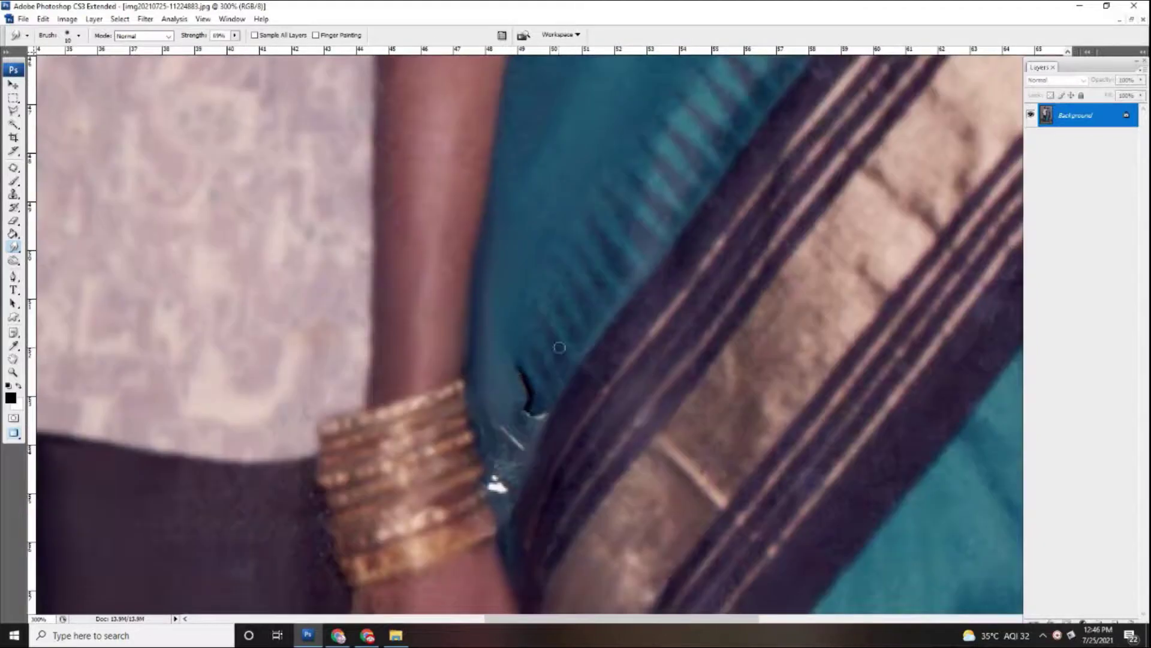
# Step: Paint clean teal fabric over the dark notch beside the bangles with the Clone Stamp
pyautogui.press('s')
pyautogui.moveTo(523, 360)
pyautogui.mouseDown()
pyautogui.moveTo(527, 398)
pyautogui.moveTo(510, 381)
pyautogui.moveTo(515, 444)
pyautogui.moveTo(506, 424)
pyautogui.moveTo(496, 475)
pyautogui.moveTo(532, 462)
pyautogui.mouseUp()
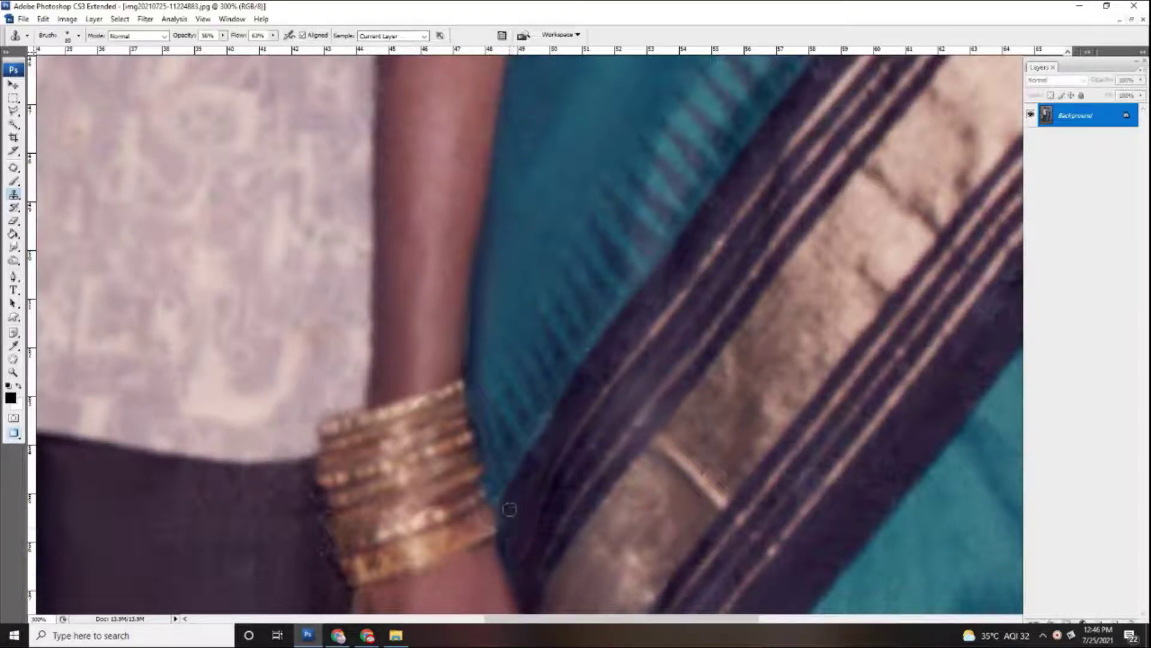
pyautogui.hotkey('ctrl', '-')
pyautogui.hotkey('ctrl', '-')
pyautogui.hotkey('ctrl', '-')
pyautogui.hotkey('ctrl', '-')
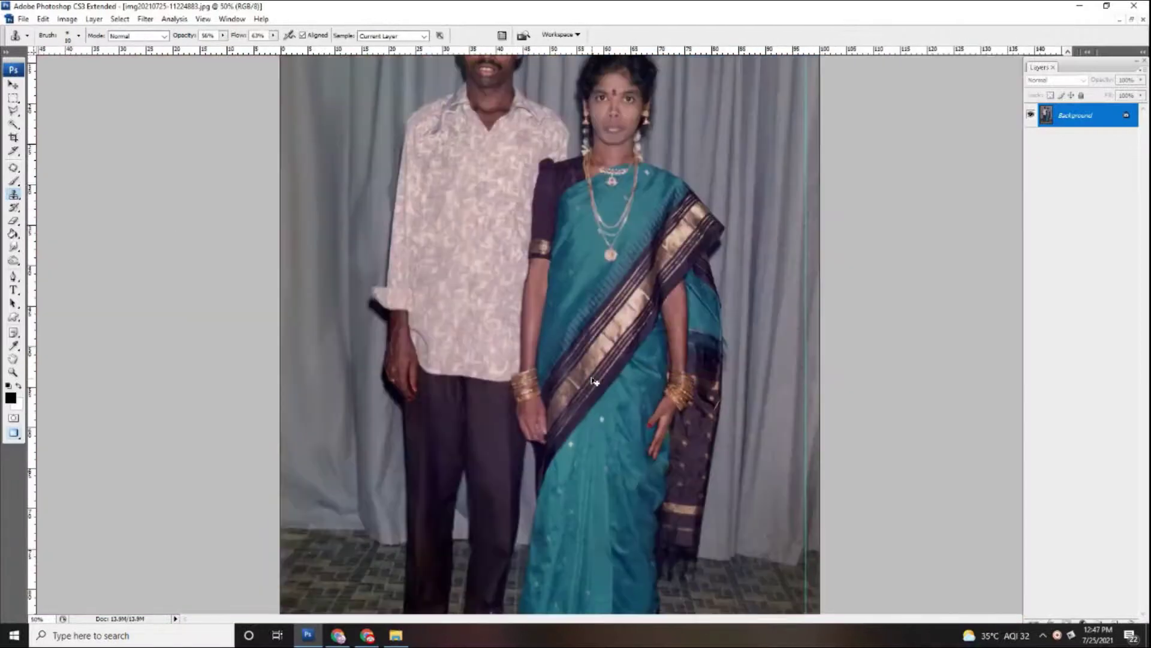
pyautogui.hotkey('ctrl', '-')
pyautogui.hotkey('ctrl', '-')
# Step: Return to smudging and bring the lower saree between the hands into view
pyautogui.hotkey('ctrl', '+')
pyautogui.hotkey('ctrl', '+')
pyautogui.hotkey('ctrl', '+')
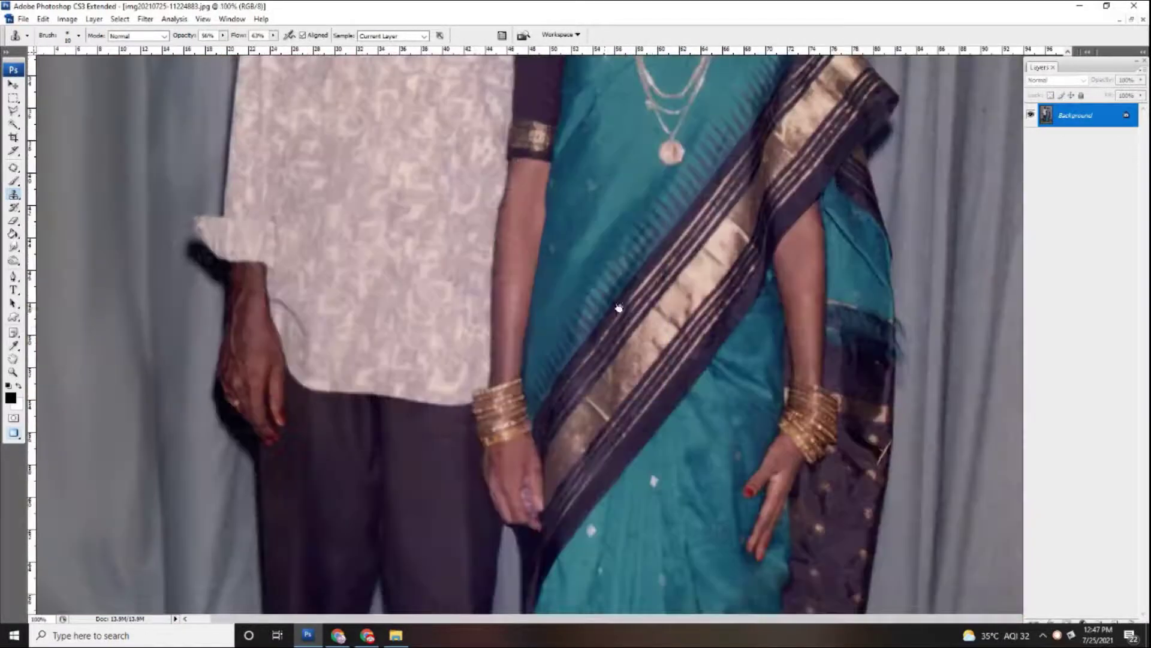
pyautogui.hotkey('ctrl', '+')
pyautogui.hotkey('ctrl', '+')
pyautogui.hotkey('ctrl', '+')
pyautogui.press('r')
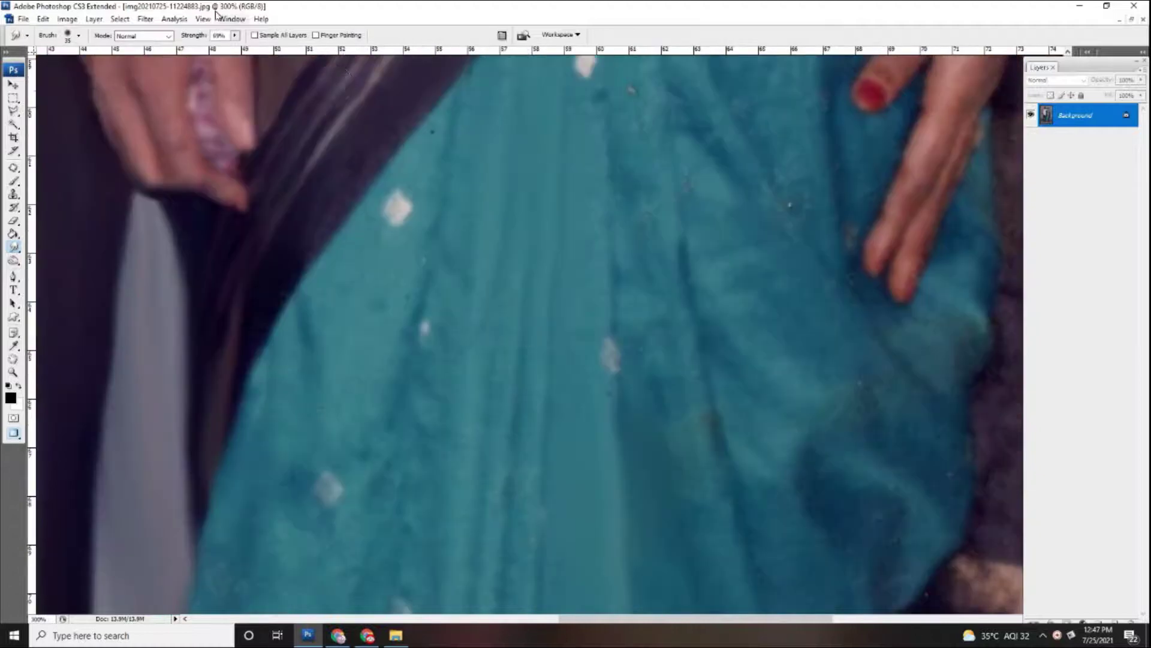
pyautogui.moveTo(403, 348); pyautogui.dragTo(487, 135)
pyautogui.scroll(-3, 539, 401)
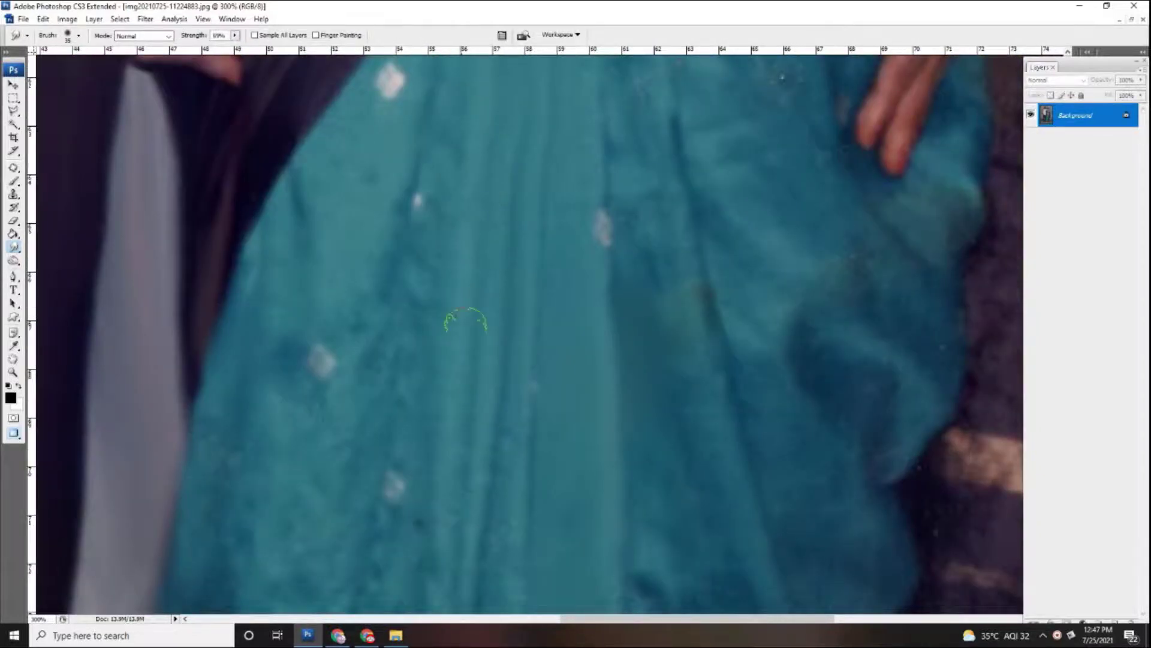
# Step: Pan down the lower saree and lower Smudge strength to 27%
pyautogui.moveTo(465, 318); pyautogui.dragTo(620, 244)
pyautogui.scroll(-3, 374, 336)
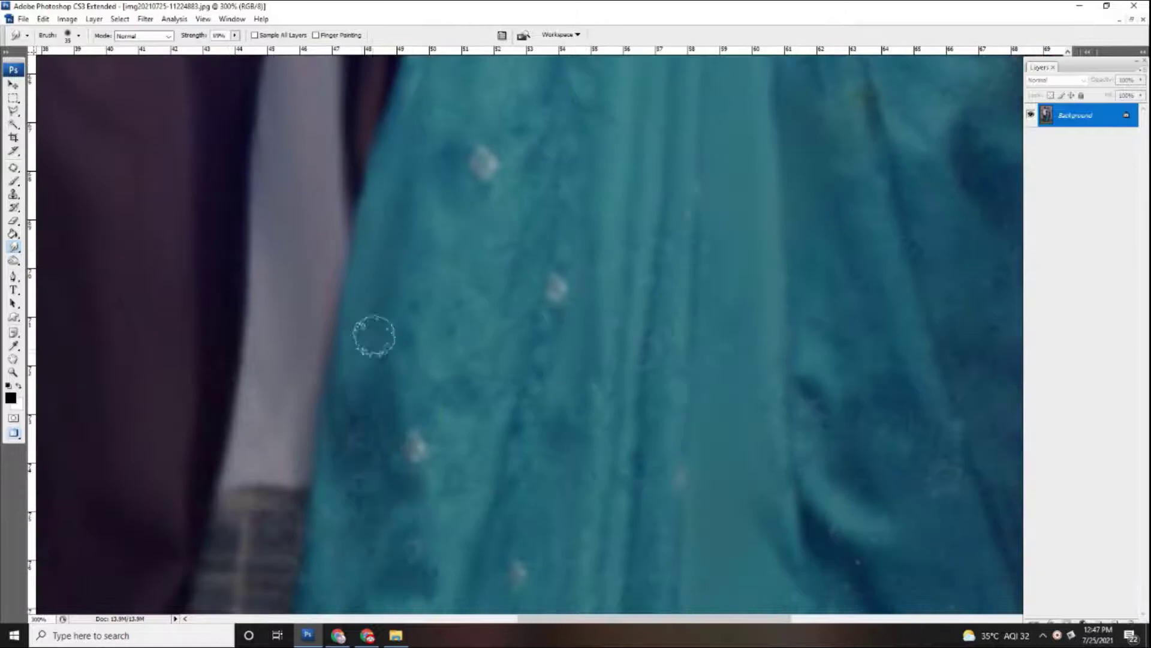
pyautogui.hscroll(3, 385, 420)
pyautogui.press('2')
pyautogui.press('7')
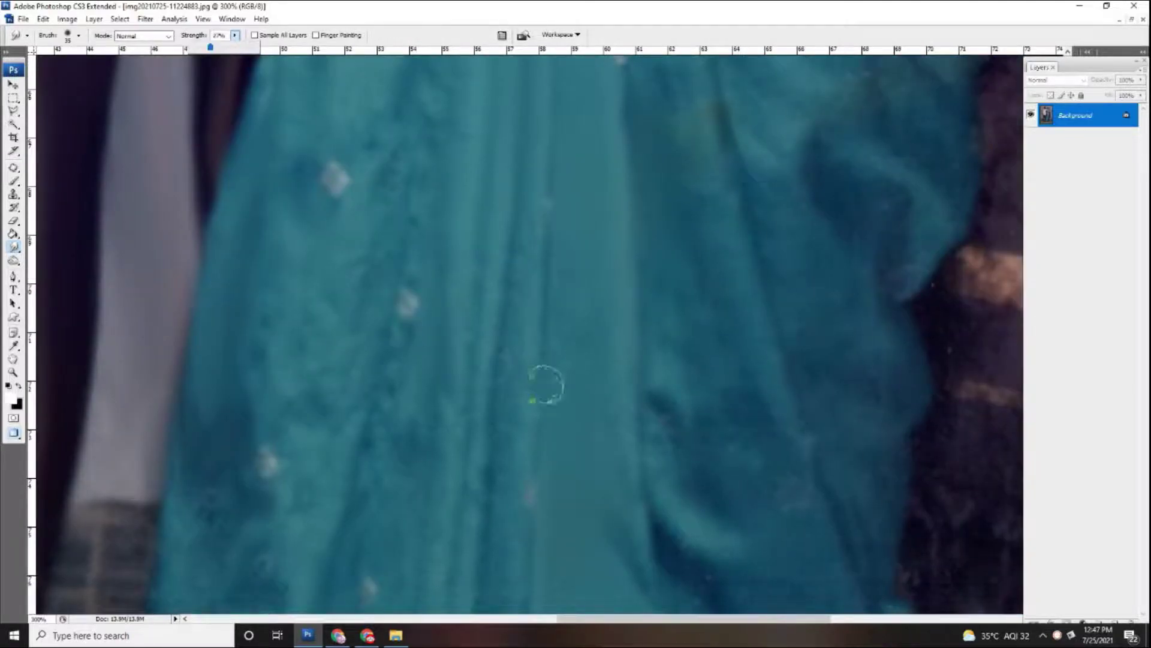
# Step: Navigate at 200% zoom back up to the woman's hand and bangles
pyautogui.scroll(-5, 635, 354)
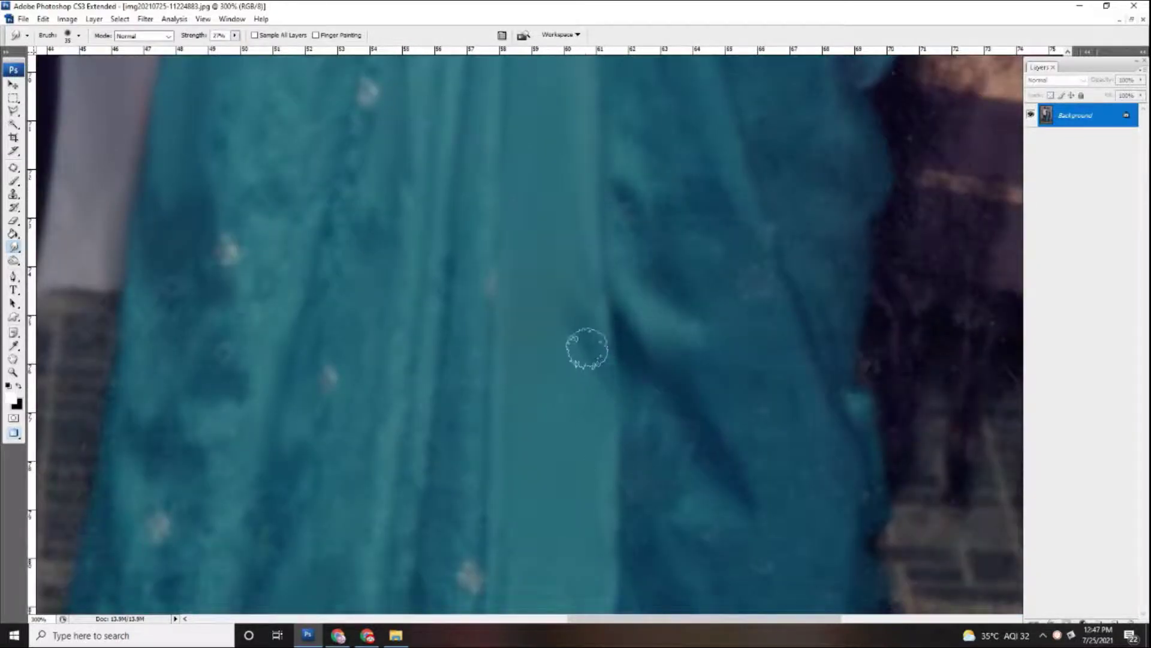
pyautogui.hscroll(-4, 461, 372)
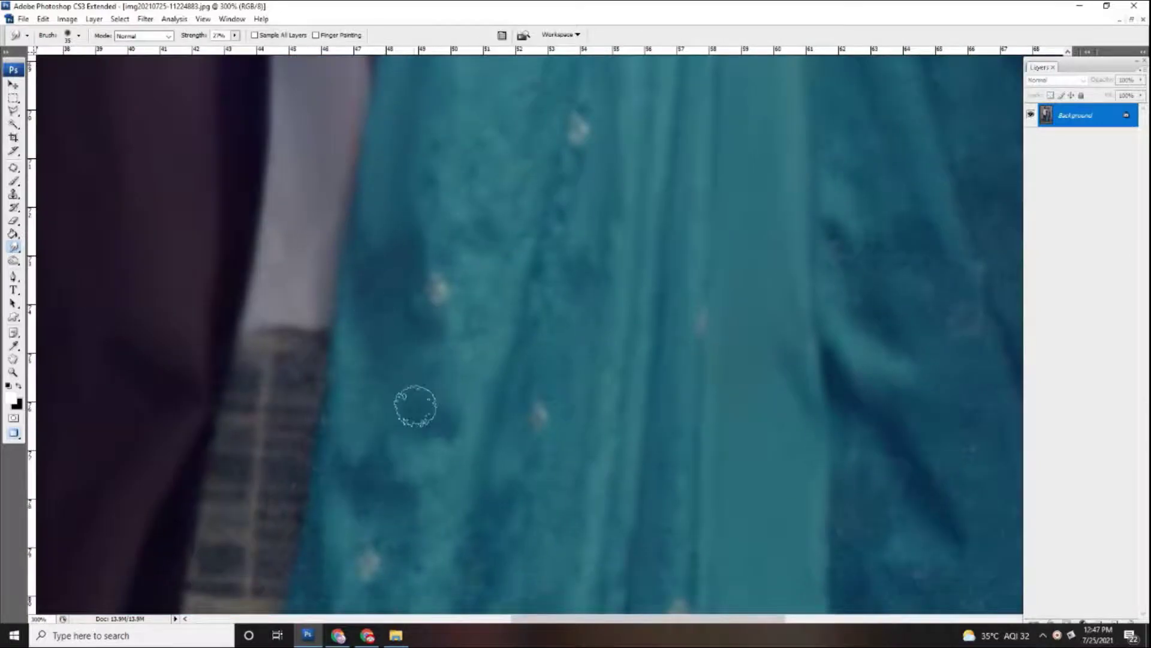
pyautogui.hotkey('ctrl', '-')
pyautogui.hotkey('ctrl', '-')
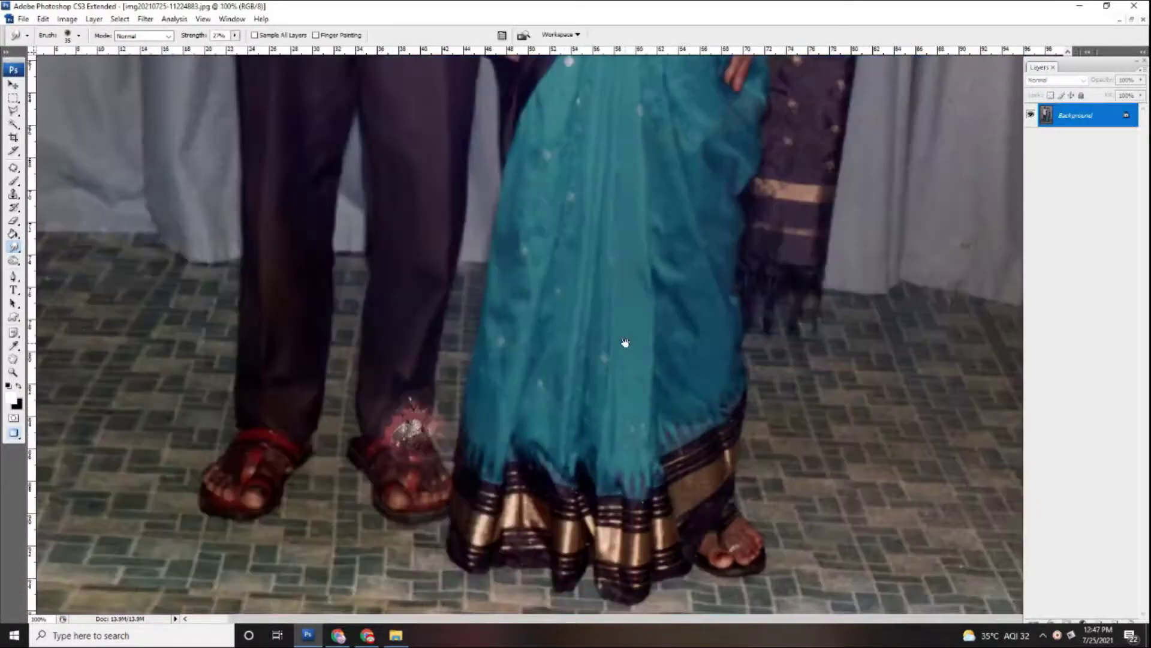
pyautogui.hotkey('ctrl', '+')
pyautogui.scroll(-5, 625, 342)
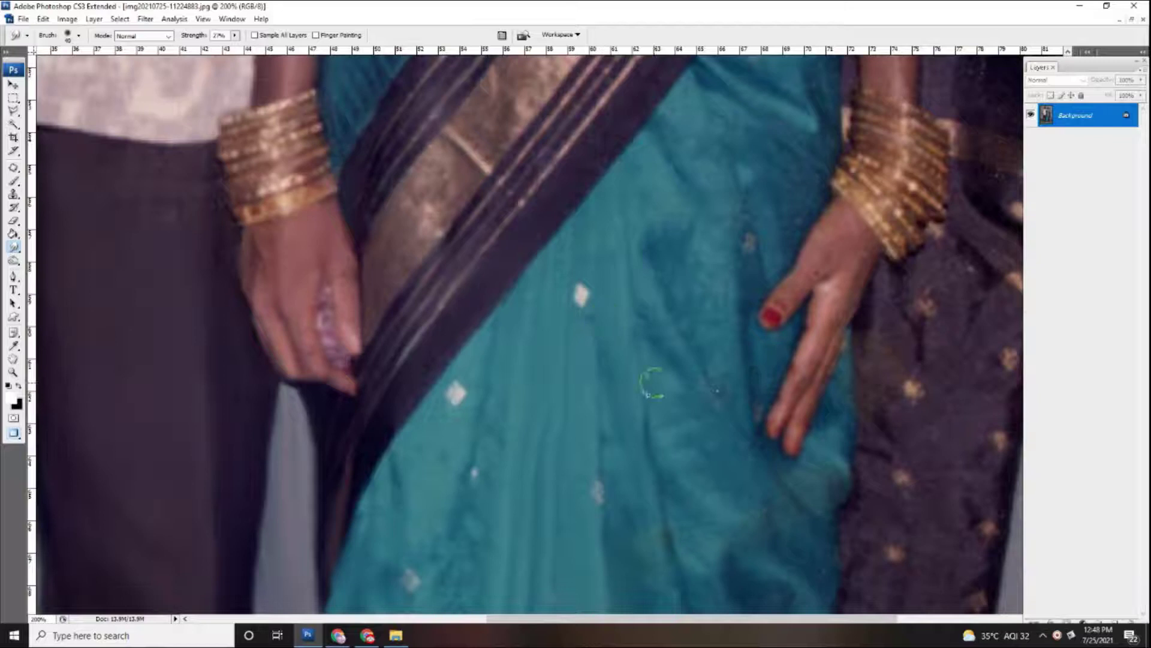
pyautogui.scroll(2, 659, 384)
pyautogui.scroll(3, 744, 298)
pyautogui.hscroll(2, 744, 299)
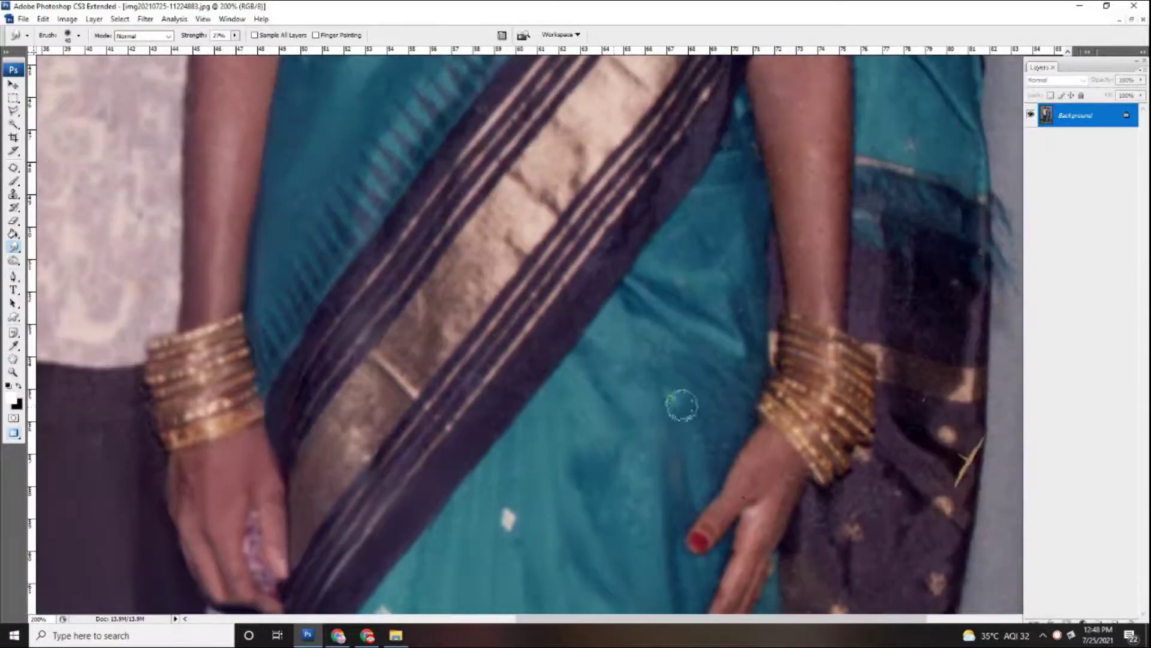
pyautogui.scroll(2, 600, 360)
pyautogui.hotkey('ctrl', '-')
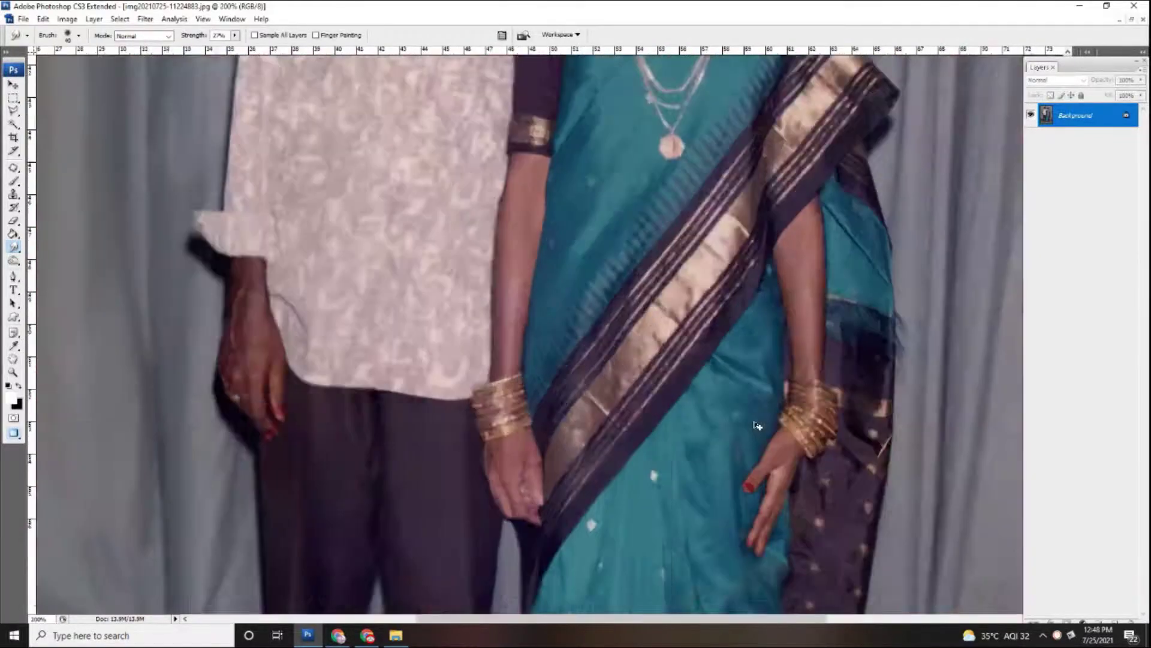
pyautogui.hotkey('ctrl', '+')
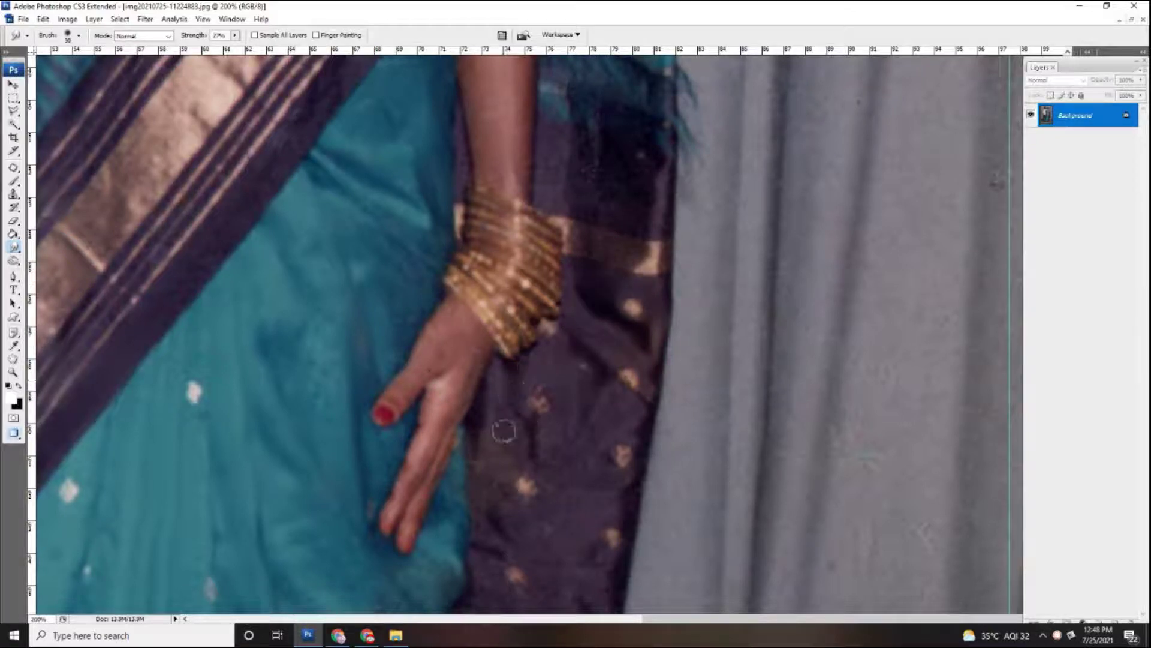
# Step: Pan to the woman's forearm and smudge away its green specks at 27% strength
pyautogui.hotkey('ctrl', '0')
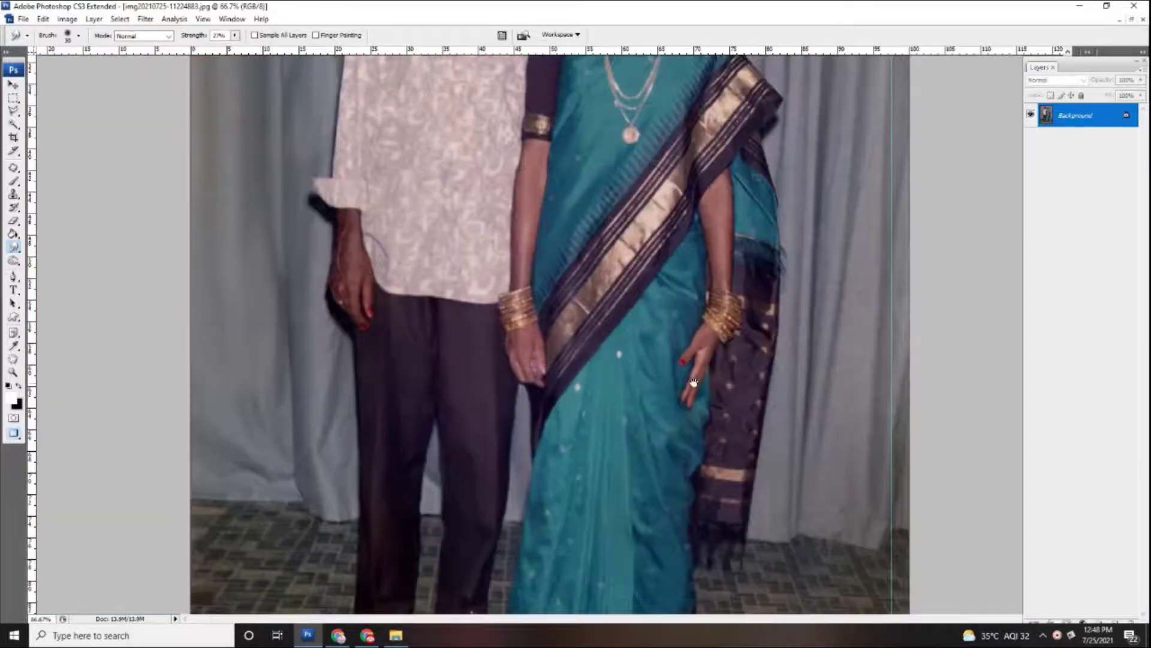
pyautogui.click(751, 396)
pyautogui.moveTo(750, 396); pyautogui.dragTo(449, 339)
pyautogui.moveTo(703, 342)
pyautogui.mouseDown()
pyautogui.moveTo(619, 378)
pyautogui.moveTo(673, 352)
pyautogui.mouseUp()
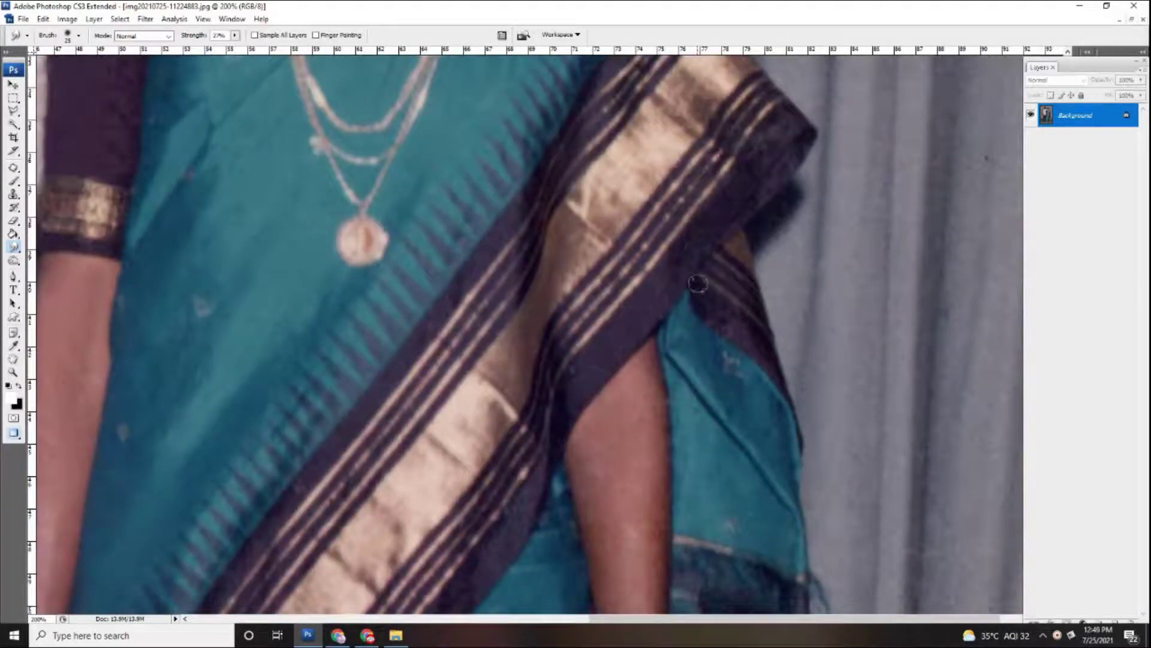
pyautogui.moveTo(580, 376); pyautogui.dragTo(605, 207)
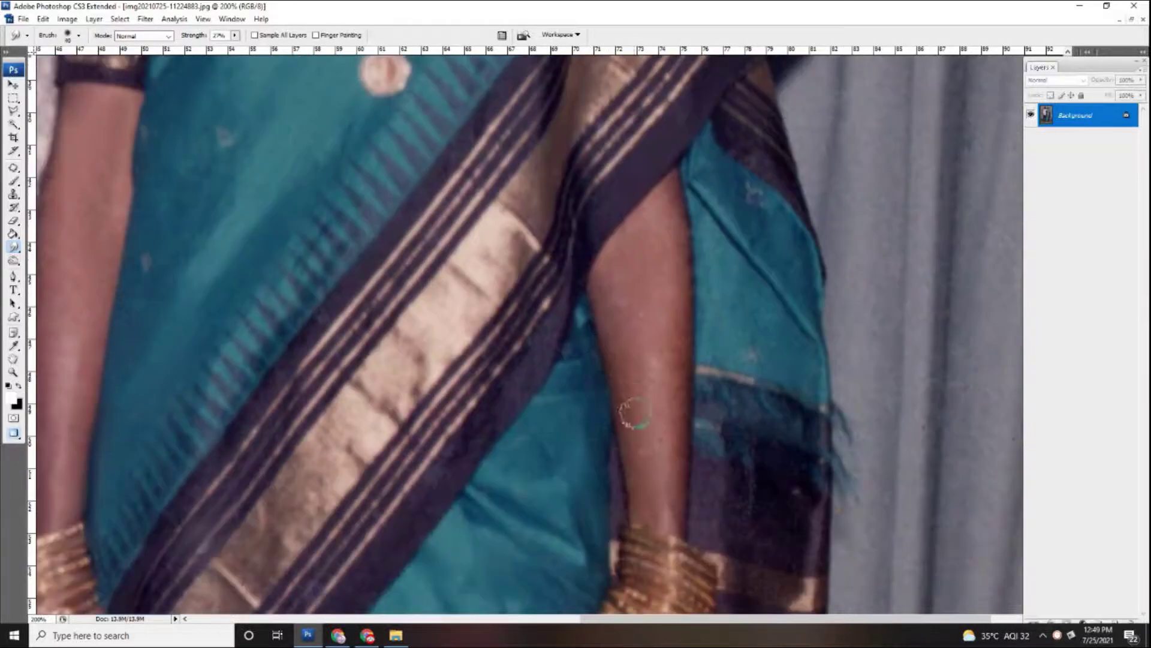
pyautogui.moveTo(672, 387); pyautogui.dragTo(643, 516)
pyautogui.moveTo(658, 470); pyautogui.dragTo(694, 278)
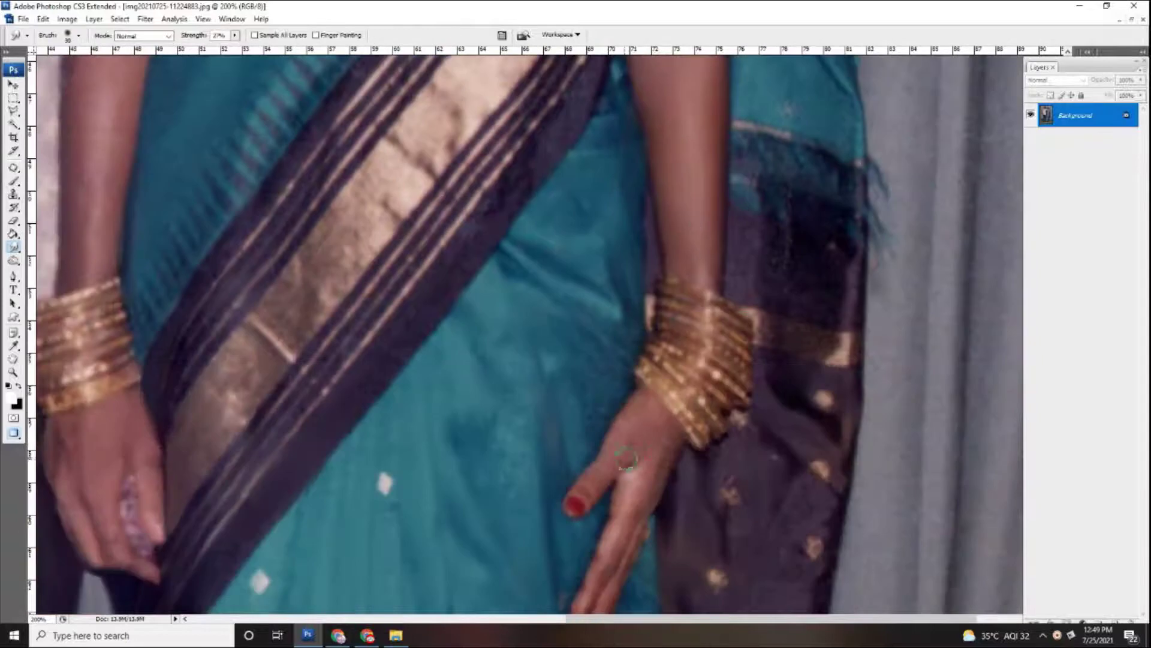
pyautogui.moveTo(647, 478); pyautogui.dragTo(567, 644)
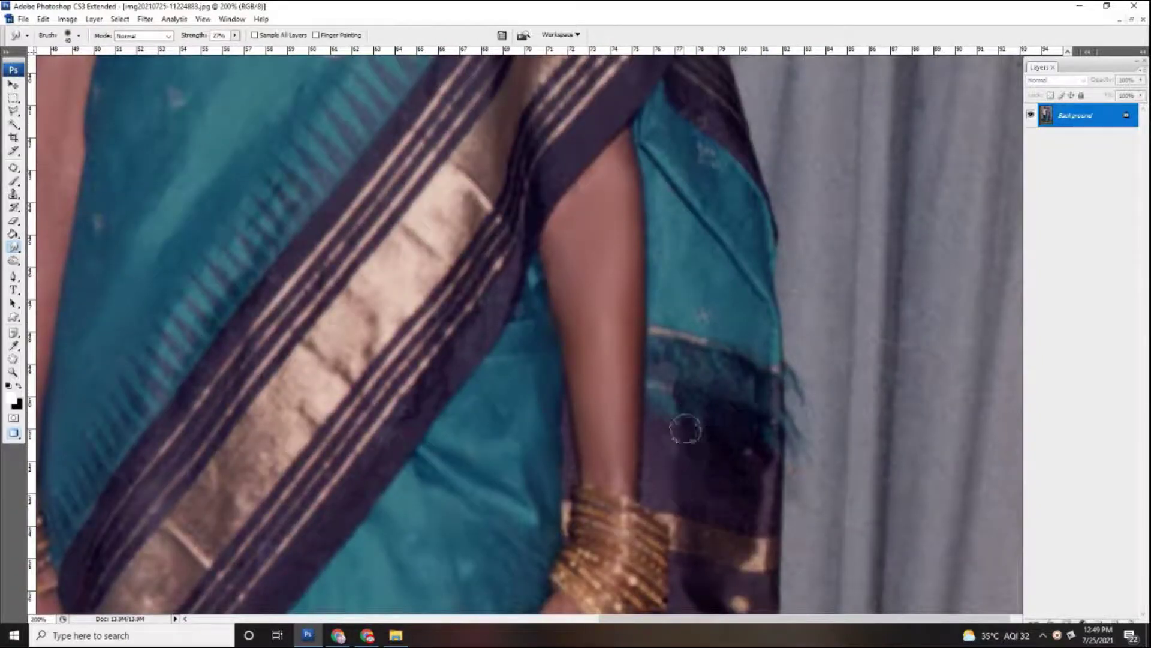
pyautogui.scroll(-3, 693, 324)
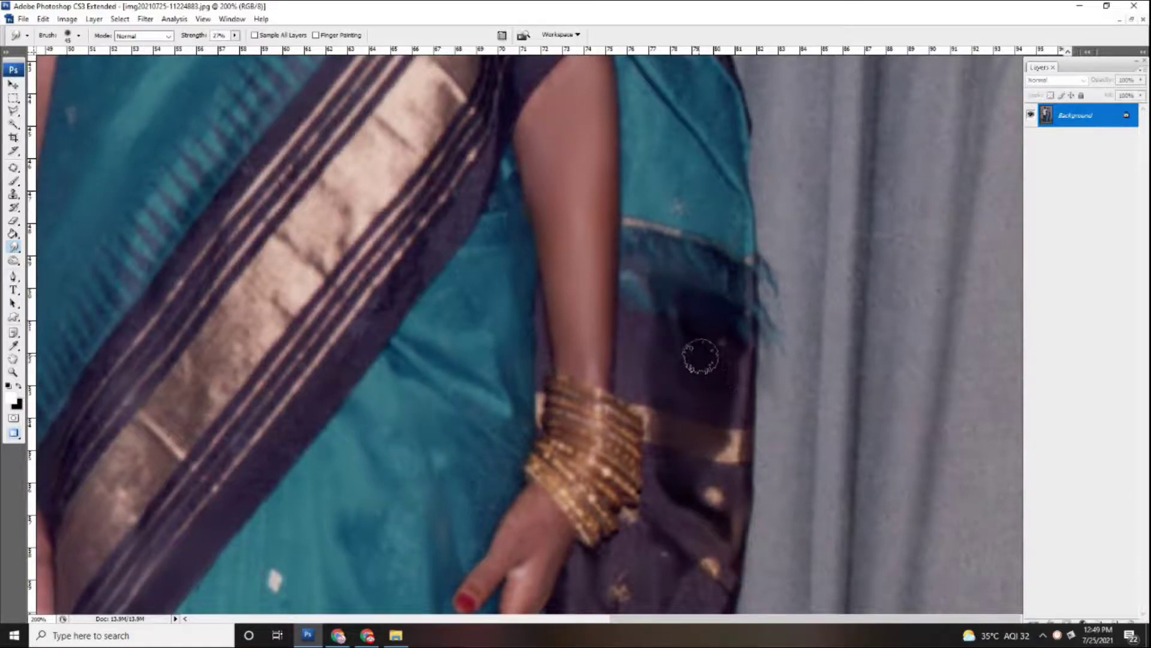
pyautogui.hotkey('ctrl', '-')
pyautogui.scroll(10, 901, 439)
# Step: Zoom in and smooth specks on the grey curtain beside the woman's face
pyautogui.hotkey('ctrl', '+')
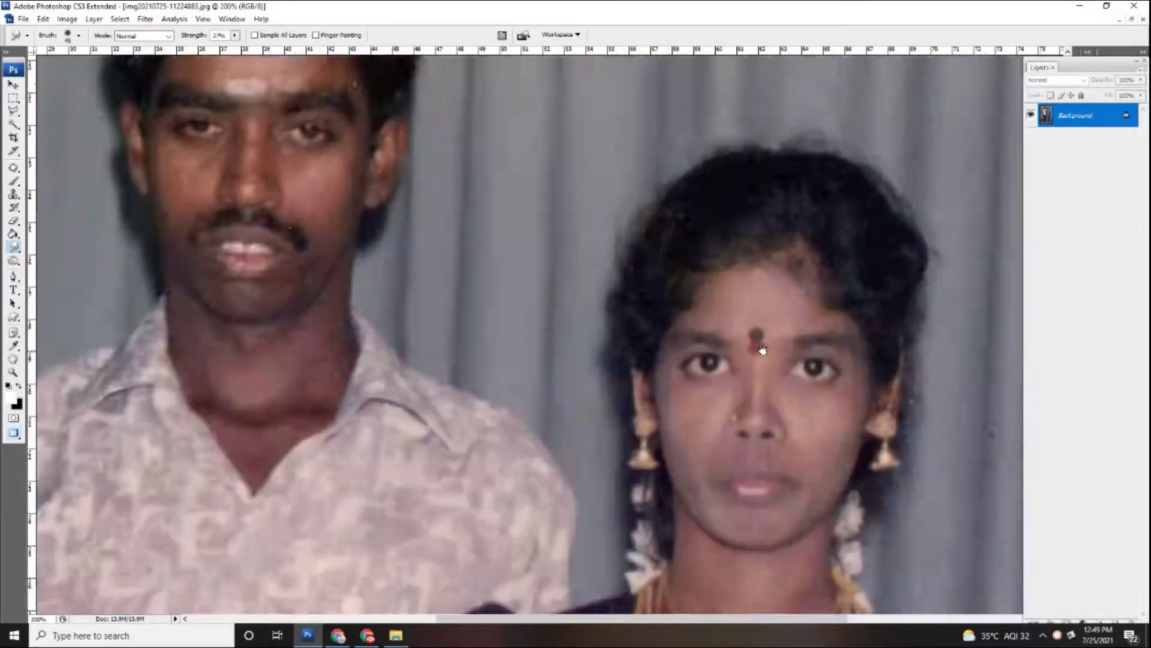
pyautogui.hscroll(5, 635, 350)
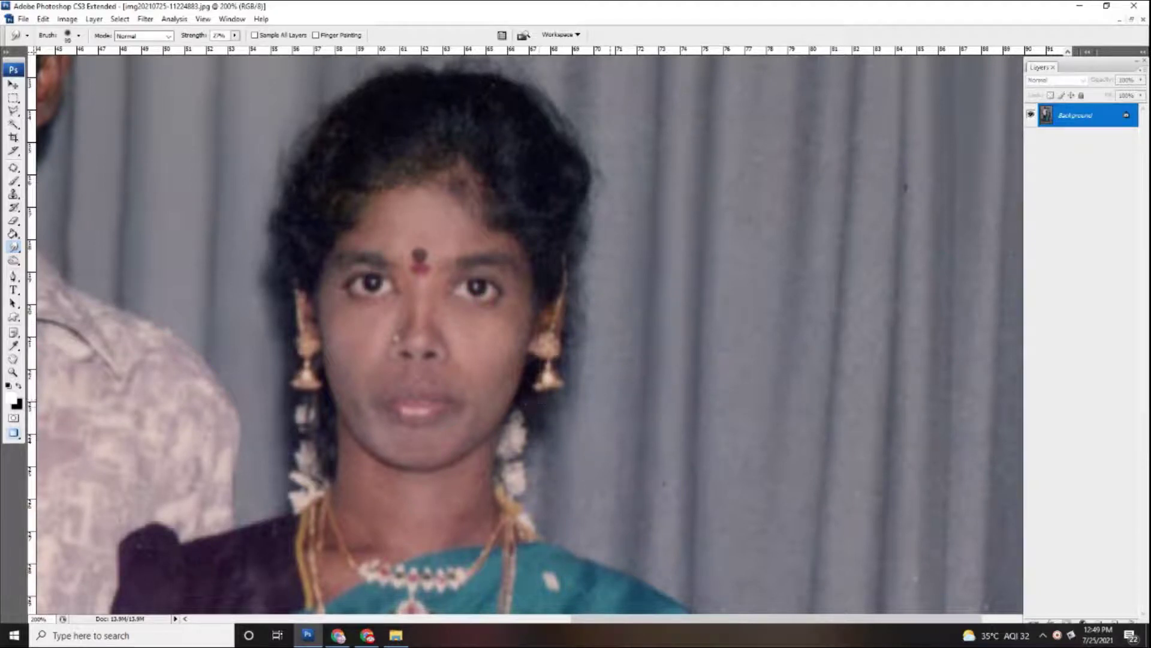
pyautogui.scroll(5, 644, 420)
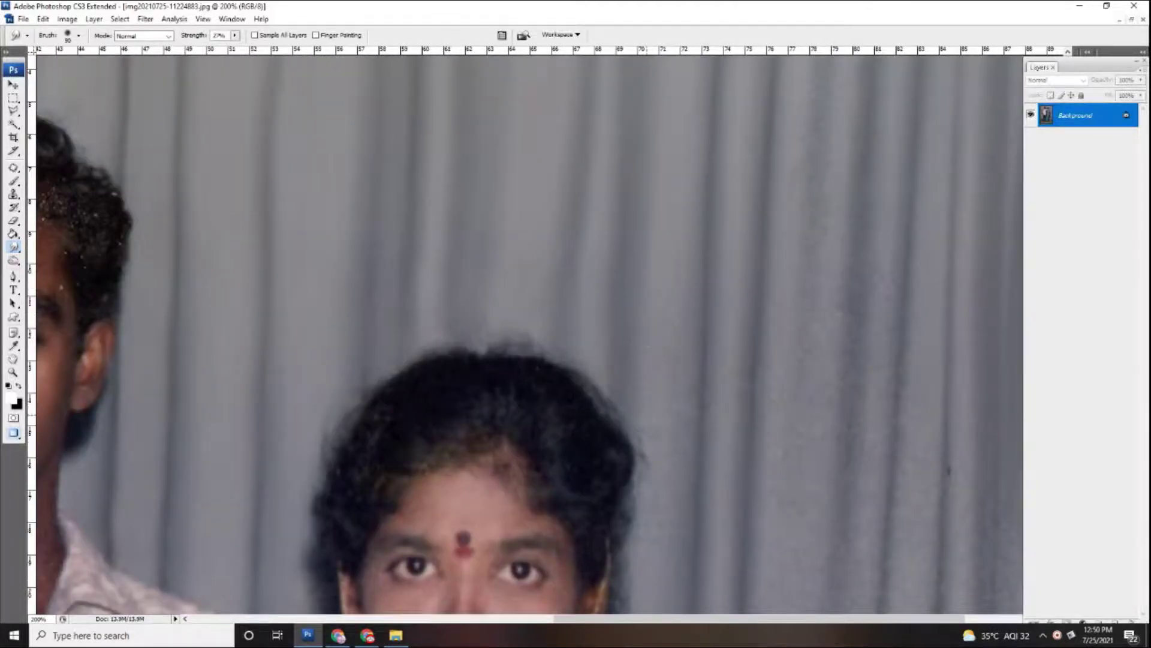
pyautogui.scroll(-5, 682, 332)
pyautogui.keyDown('alt'); pyautogui.scroll(-2, 683, 331); pyautogui.keyUp('alt')
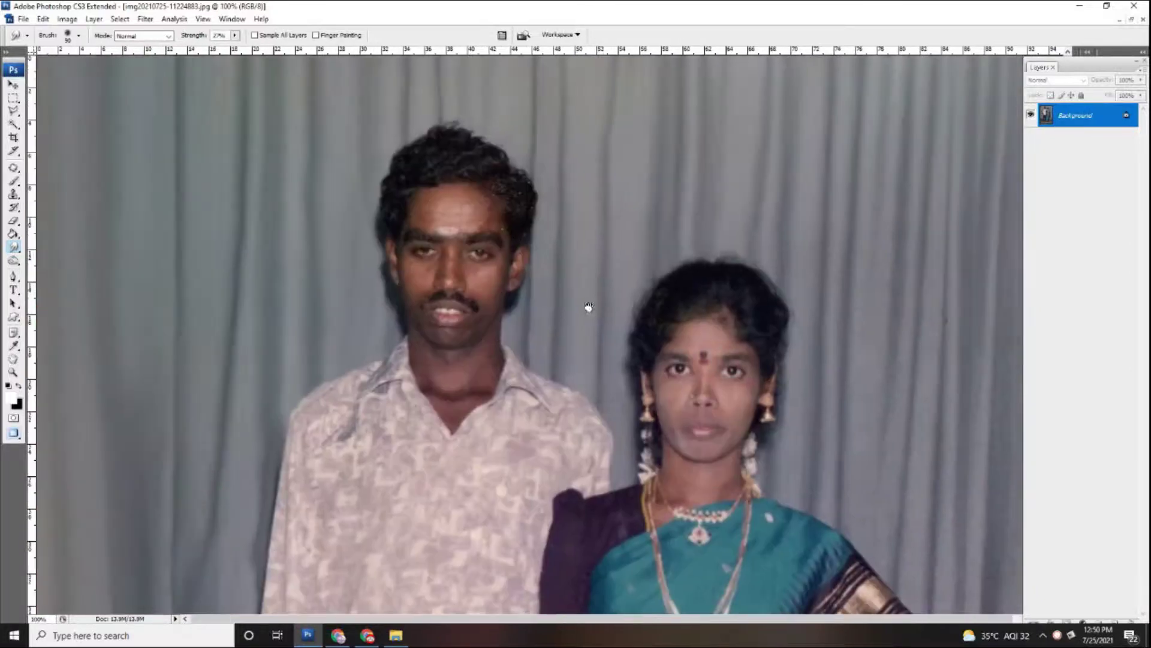
pyautogui.keyDown('alt'); pyautogui.scroll(1, 803, 279); pyautogui.keyUp('alt')
pyautogui.keyDown('alt'); pyautogui.scroll(1, 789, 408); pyautogui.keyUp('alt')
pyautogui.scroll(-3, 659, 380)
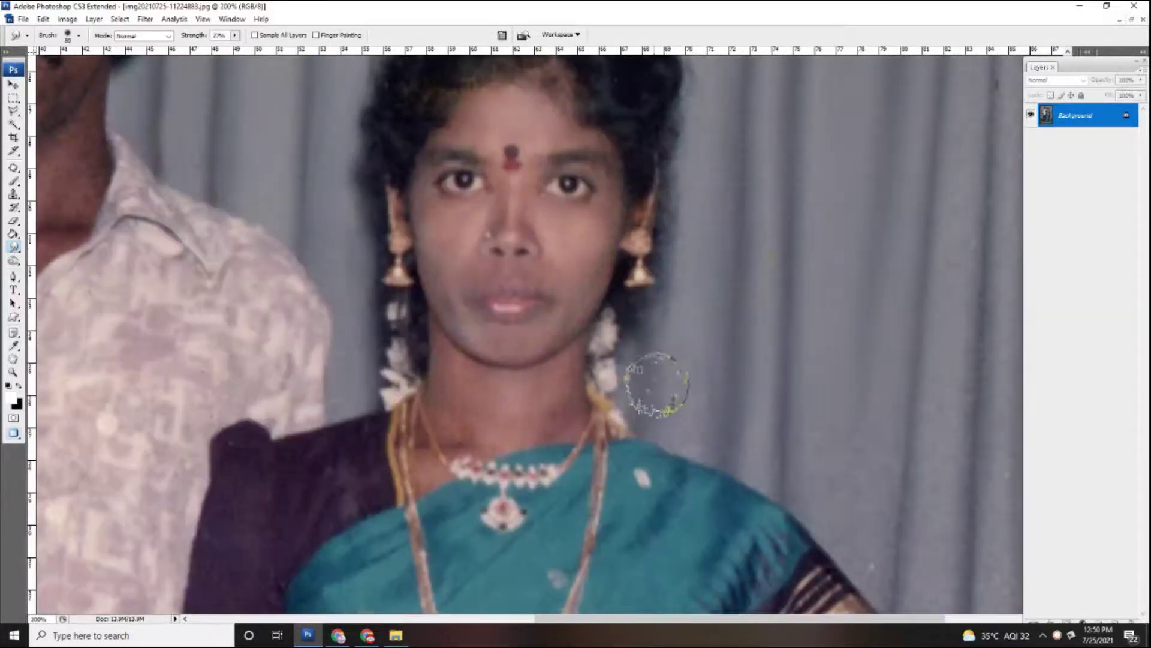
pyautogui.scroll(-2, 677, 362)
pyautogui.scroll(-2, 726, 378)
pyautogui.hscroll(3, 725, 378)
# Step: Enlarge the Smudge brush and smooth the curtain beside the saree down to the floor
pyautogui.press(']')
pyautogui.scroll(-3, 723, 480)
pyautogui.press(']')
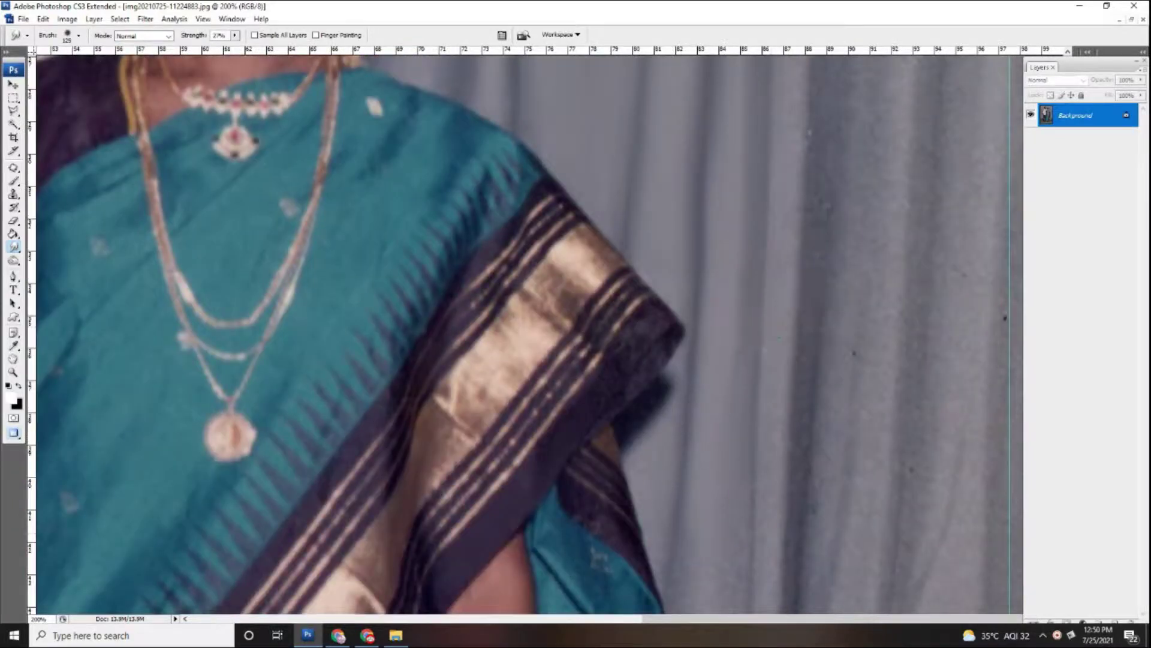
pyautogui.scroll(-3, 732, 463)
pyautogui.scroll(-2, 732, 463)
pyautogui.scroll(-2, 731, 360)
pyautogui.scroll(-2, 758, 300)
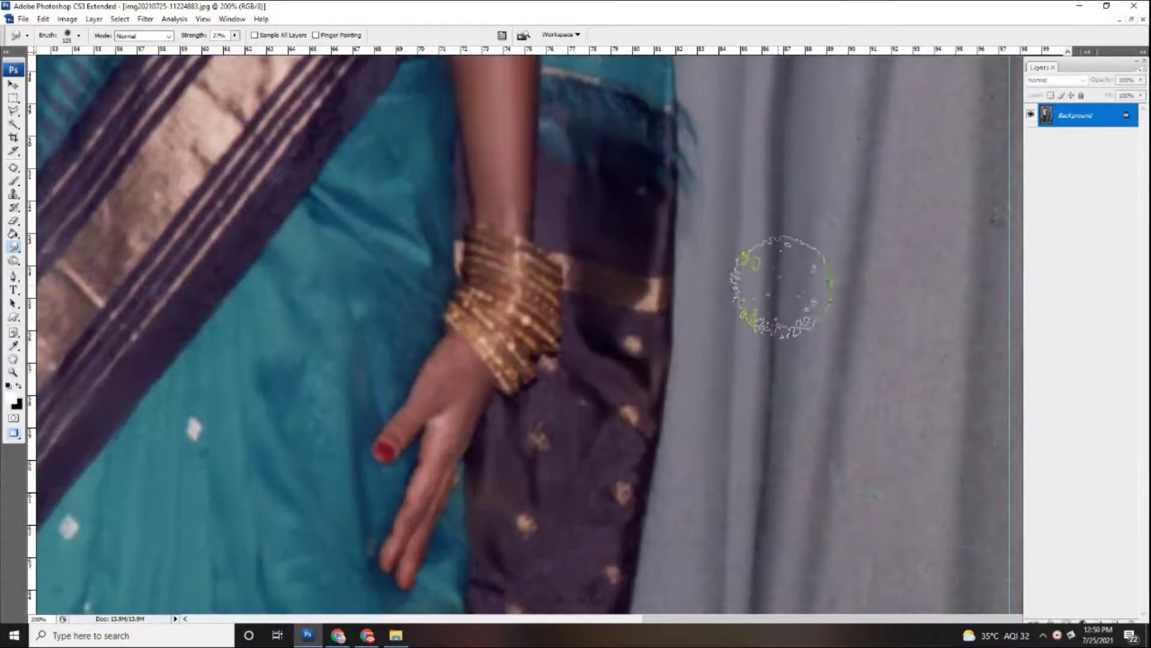
pyautogui.scroll(-3, 720, 372)
pyautogui.scroll(-4, 689, 474)
pyautogui.scroll(-2, 642, 455)
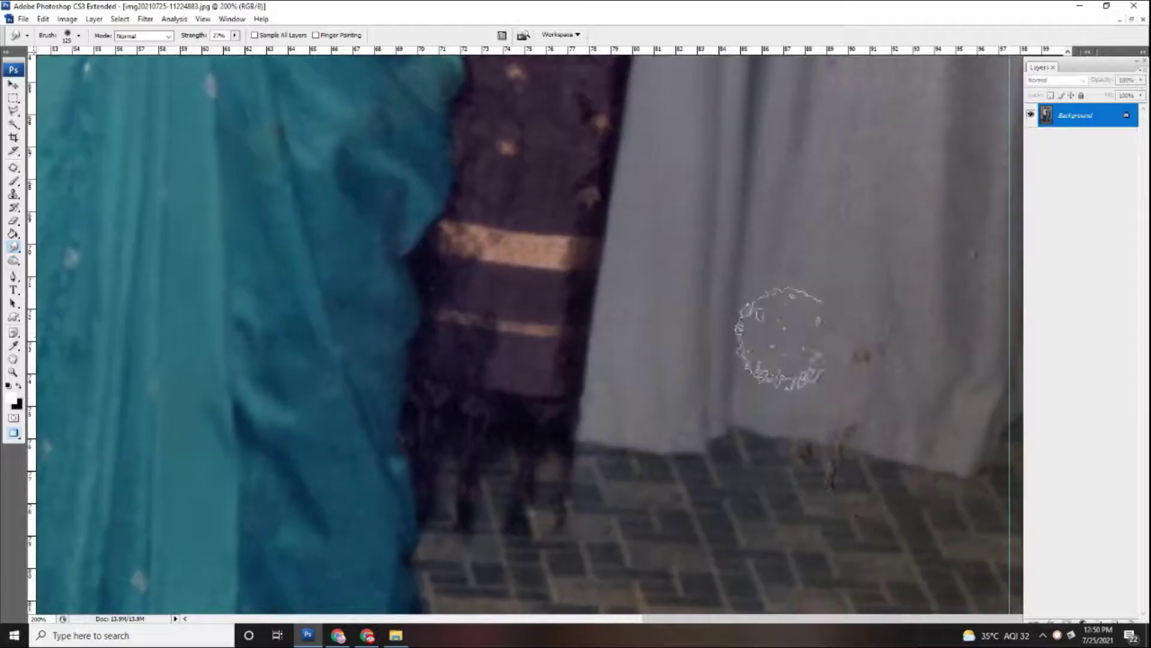
pyautogui.press('[')
pyautogui.press('[')
pyautogui.press(']')
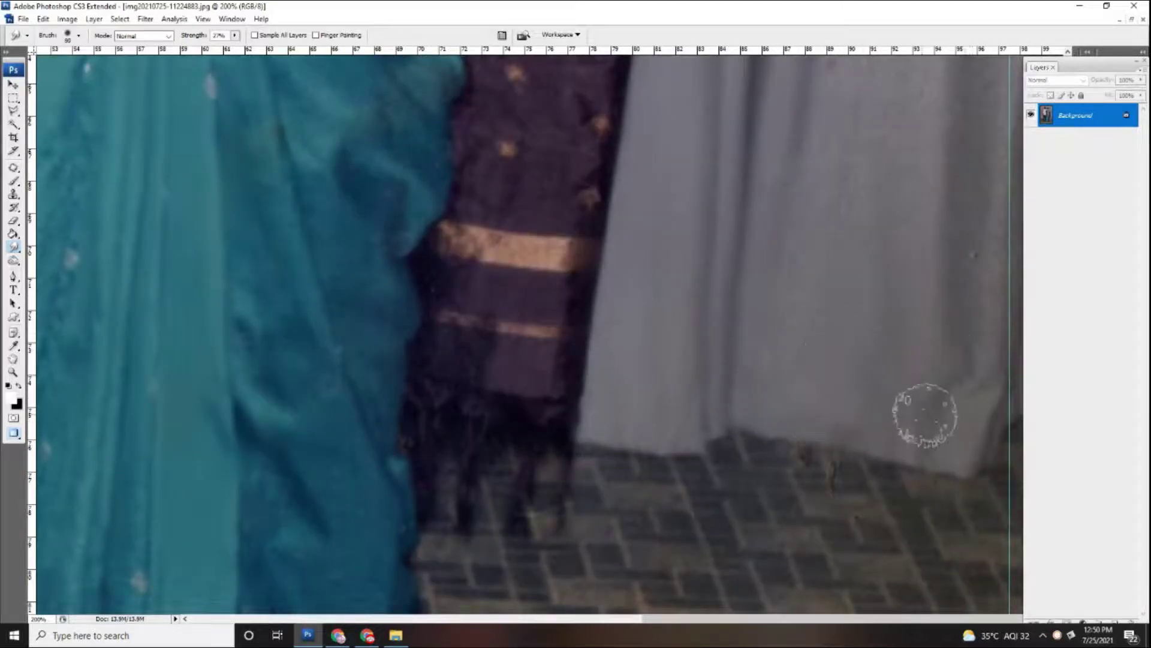
pyautogui.scroll(3, 920, 412)
# Step: Zoom out and enlarge the brush to 200 for broad curtain smoothing strokes
pyautogui.hotkey('ctrl', '-')
pyautogui.scroll(5, 995, 308)
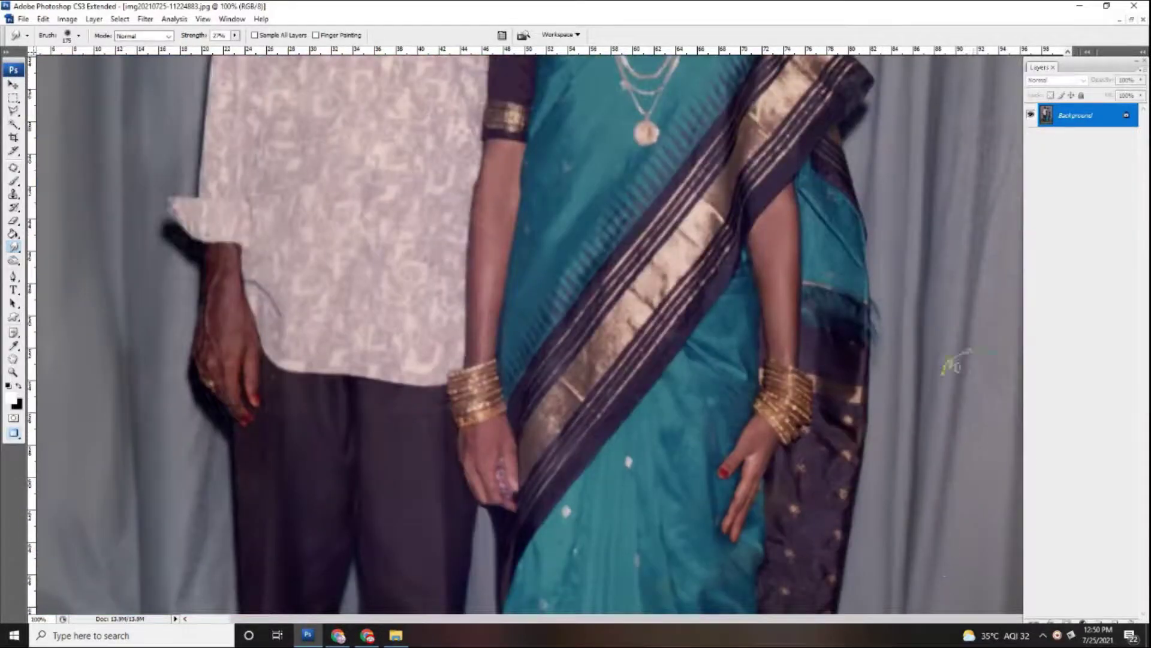
pyautogui.scroll(5, 979, 342)
pyautogui.press(']')
pyautogui.press(']')
pyautogui.press(']')
pyautogui.scroll(4, 912, 420)
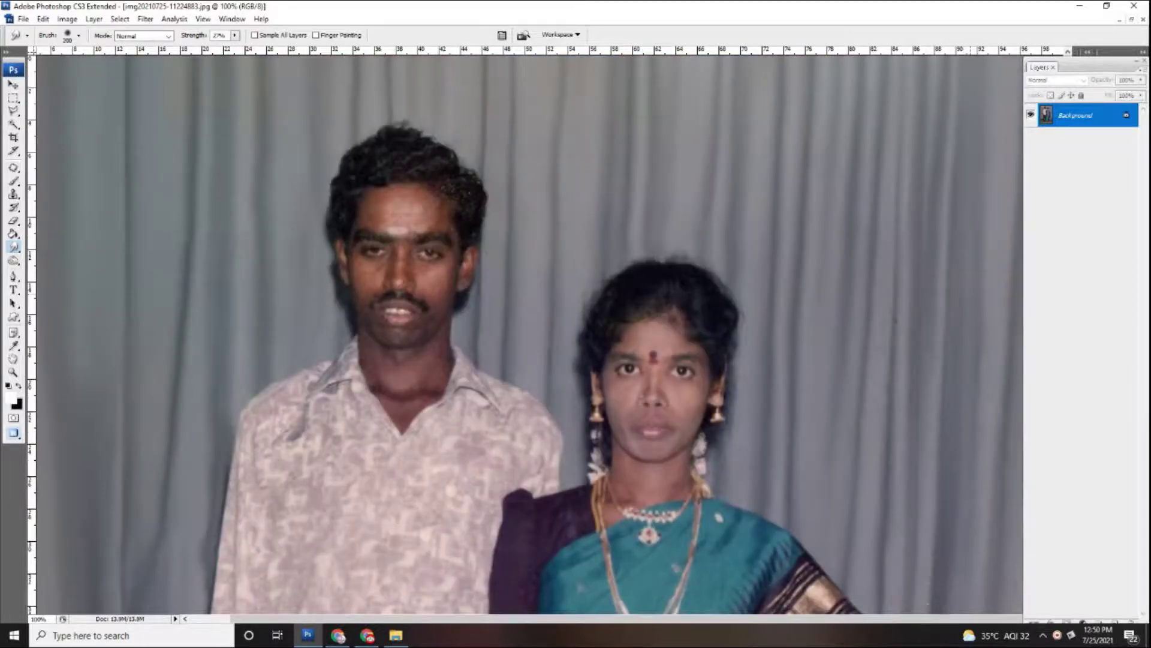
pyautogui.hotkey('ctrl', '-')
pyautogui.press(']')
pyautogui.scroll(-3, 836, 357)
# Step: Zoom to 200% on the hands with a smaller brush and smooth the grain there
pyautogui.scroll(-3, 809, 396)
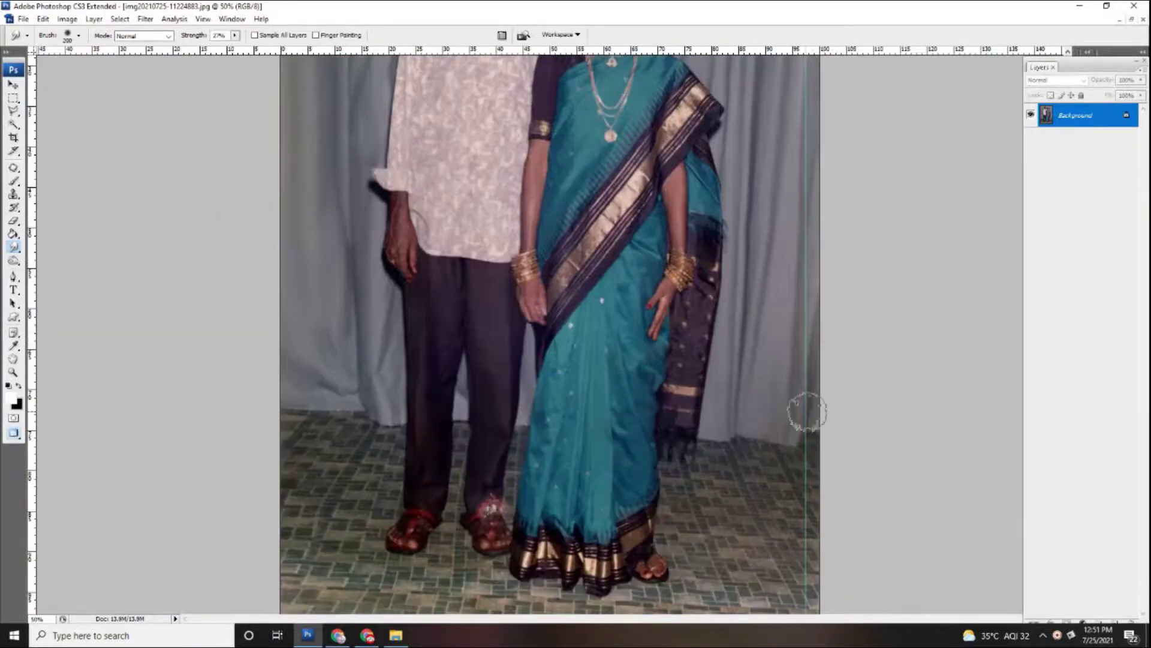
pyautogui.hotkey('ctrl', '+')
pyautogui.scroll(5, 785, 270)
pyautogui.scroll(-5, 779, 208)
pyautogui.hotkey('ctrl', '+')
pyautogui.press('[')
pyautogui.press('[')
pyautogui.press('[')
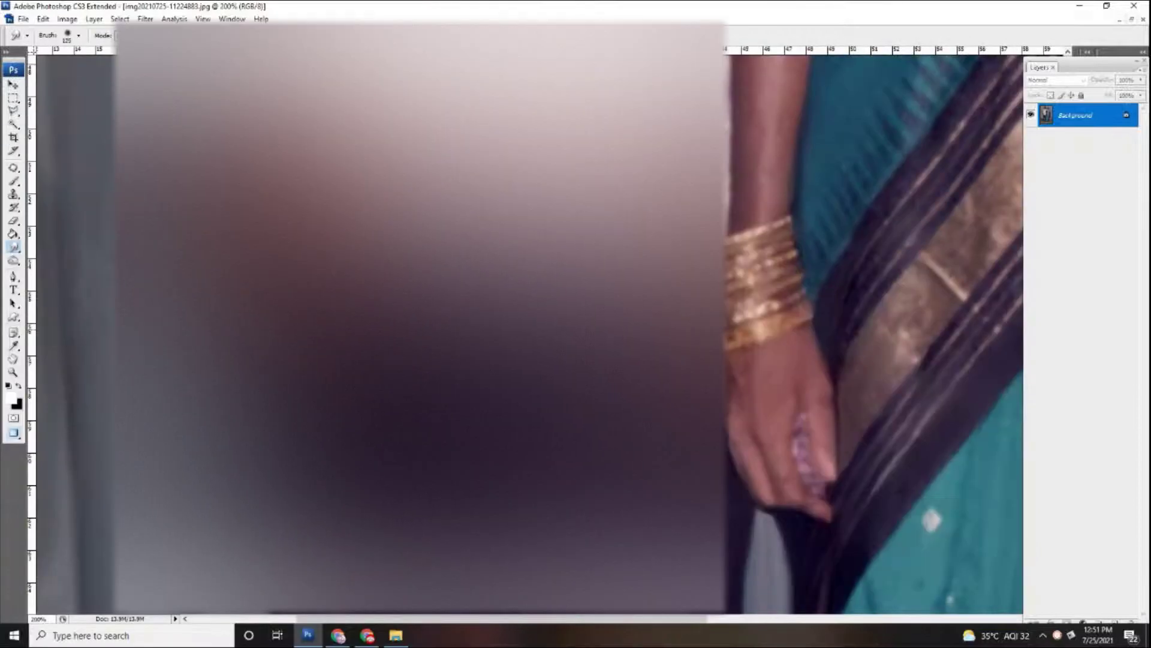
pyautogui.hscroll(-5, 528, 329)
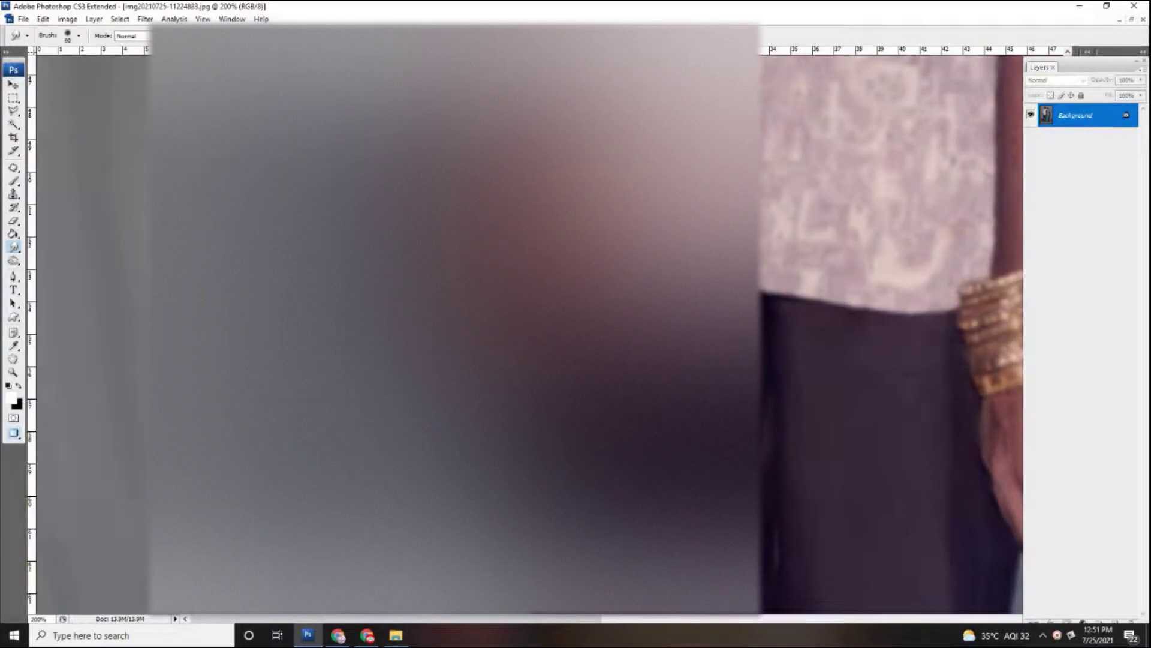
pyautogui.scroll(-3, 528, 329)
pyautogui.scroll(2, 462, 544)
# Step: Fine-tune brush size and smooth the man's shirt and trousers around the bangled hand
pyautogui.press(']')
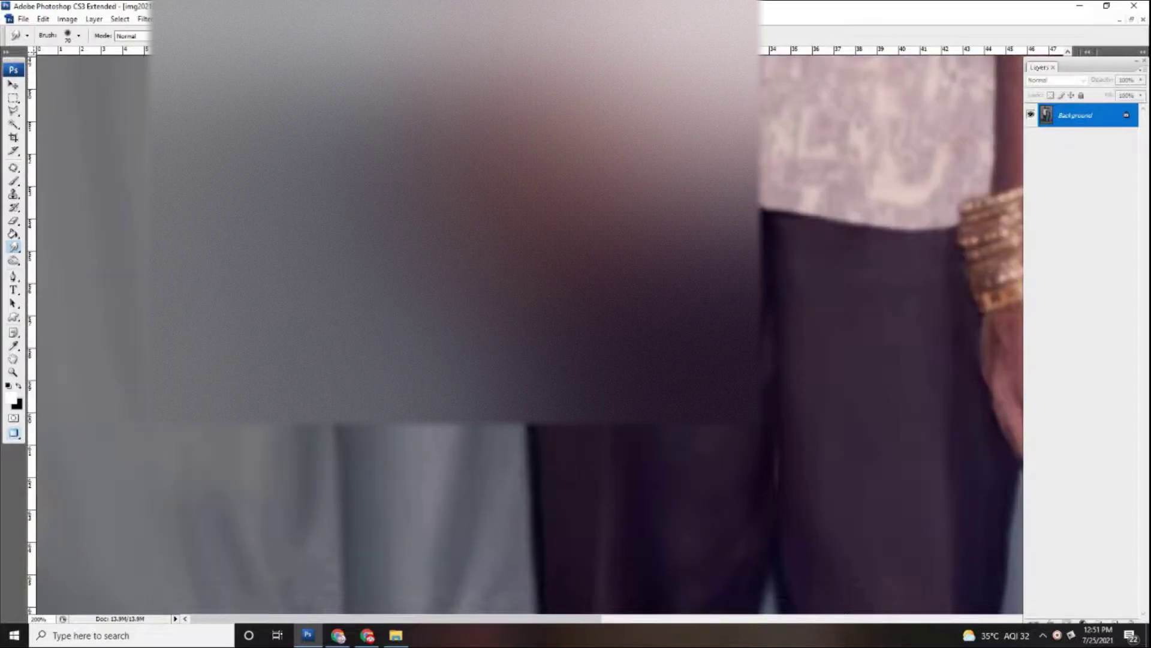
pyautogui.scroll(3, 887, 330)
pyautogui.scroll(2, 888, 330)
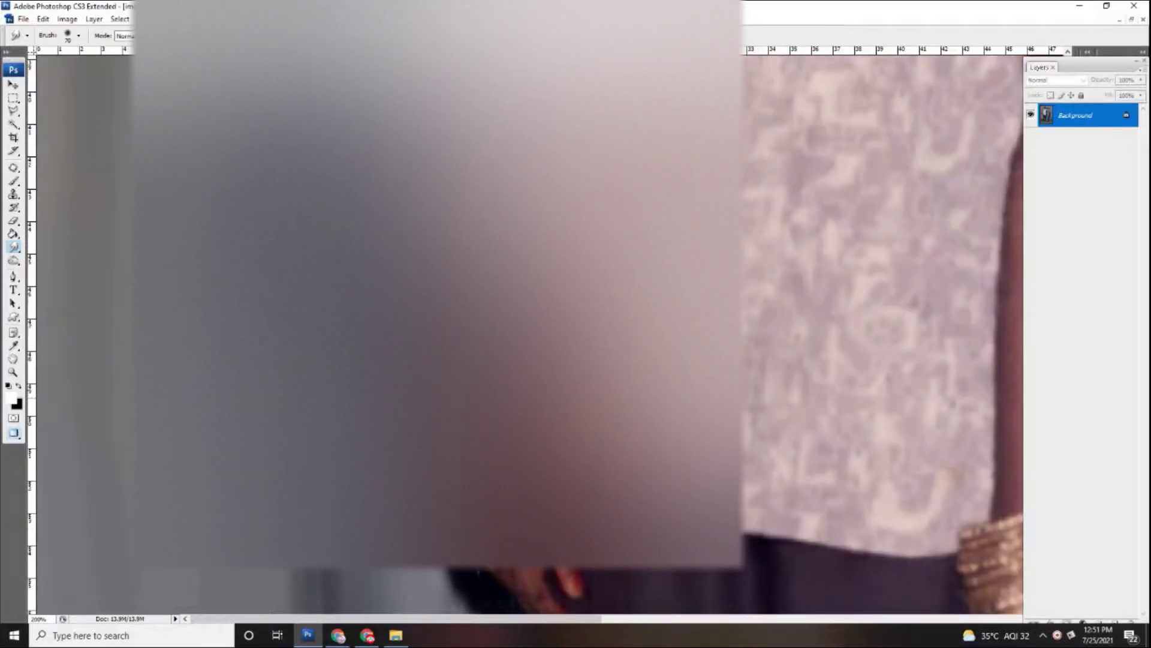
pyautogui.scroll(2, 869, 330)
pyautogui.press('[')
pyautogui.press('[')
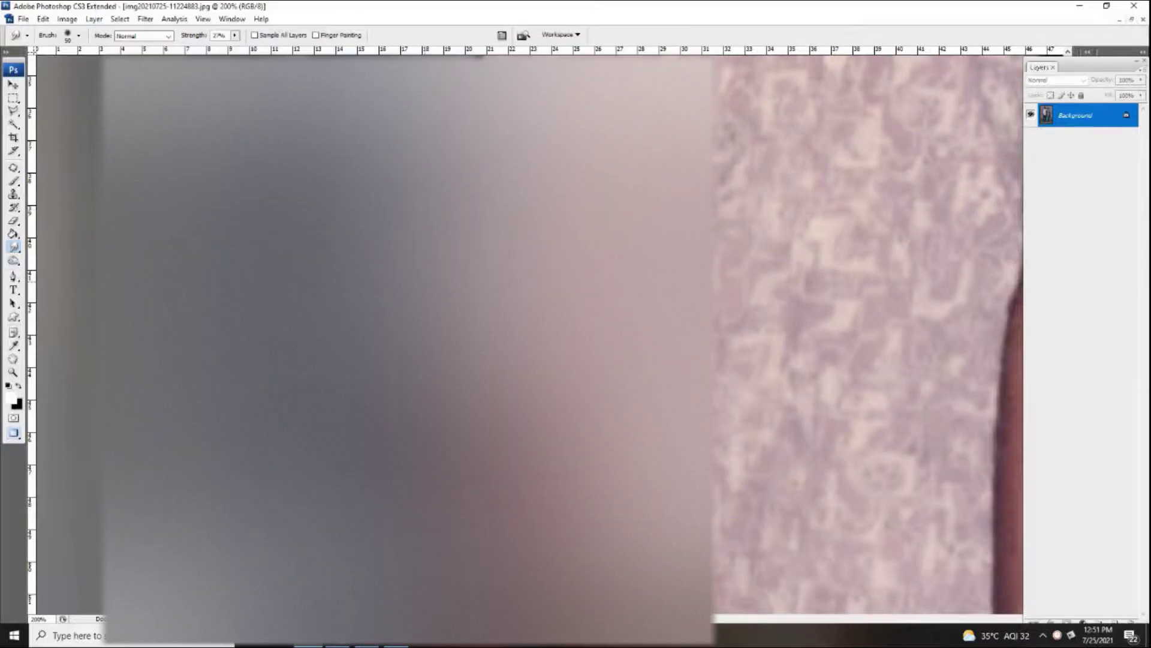
pyautogui.scroll(2, 527, 330)
pyautogui.scroll(2, 528, 330)
pyautogui.hotkey('ctrl', '-')
pyautogui.hotkey('ctrl', '+')
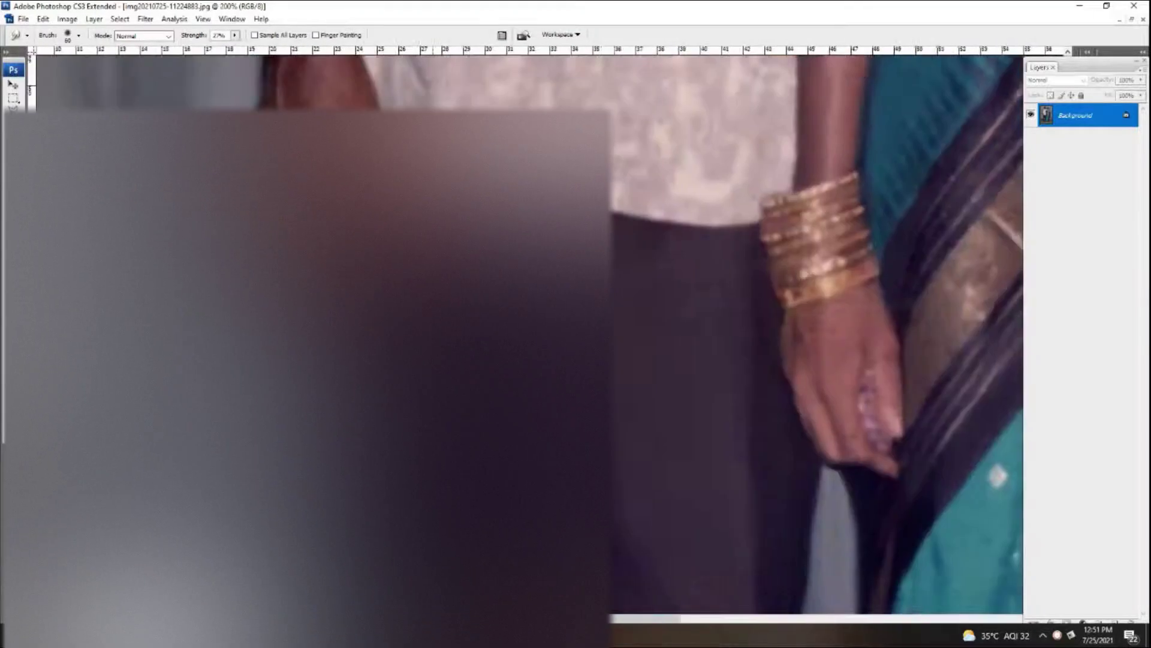
pyautogui.scroll(-5, 839, 330)
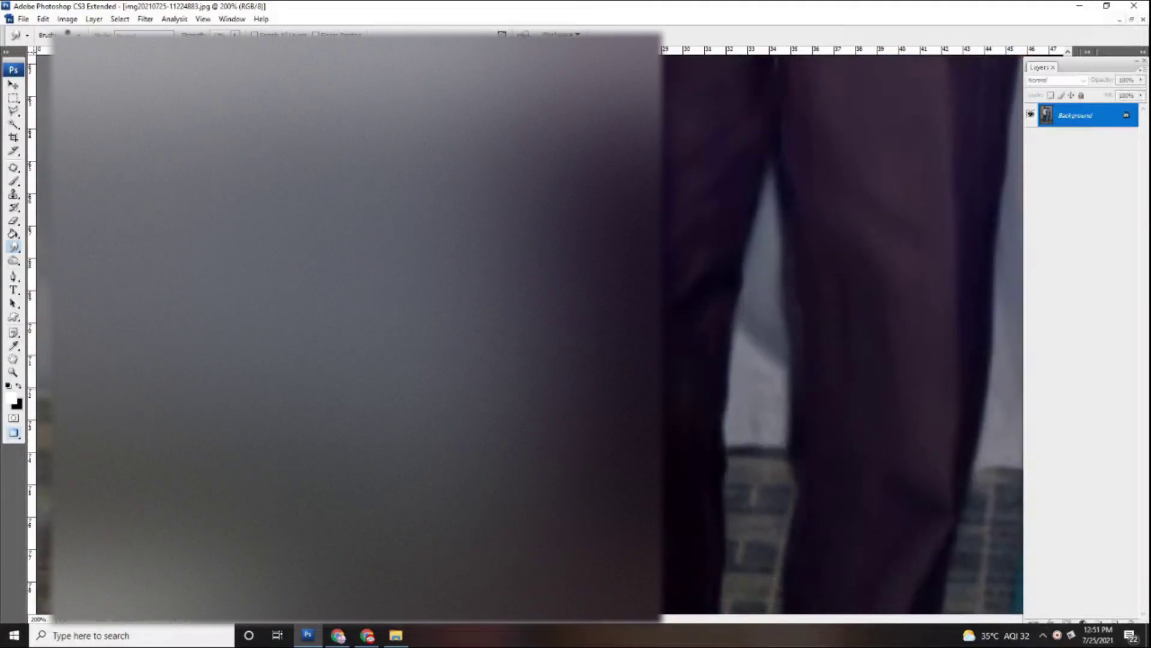
# Step: Switch to WhatsApp Web and read the Trip 2021 and another group chat
pyautogui.click(343, 640)
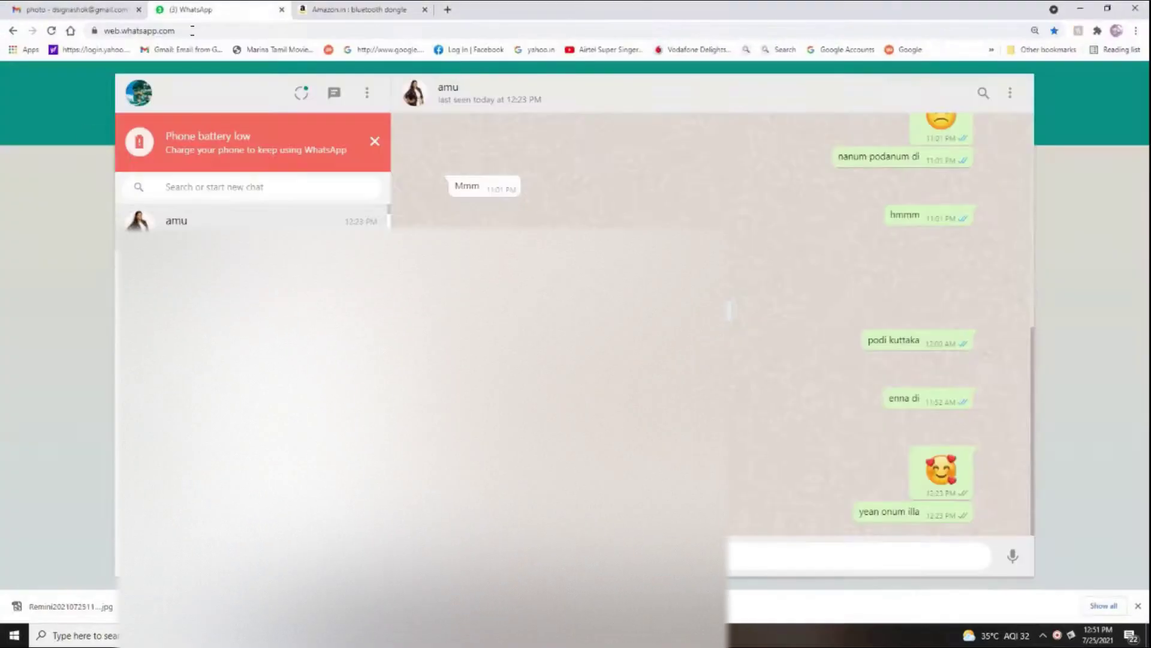
pyautogui.click(240, 263)
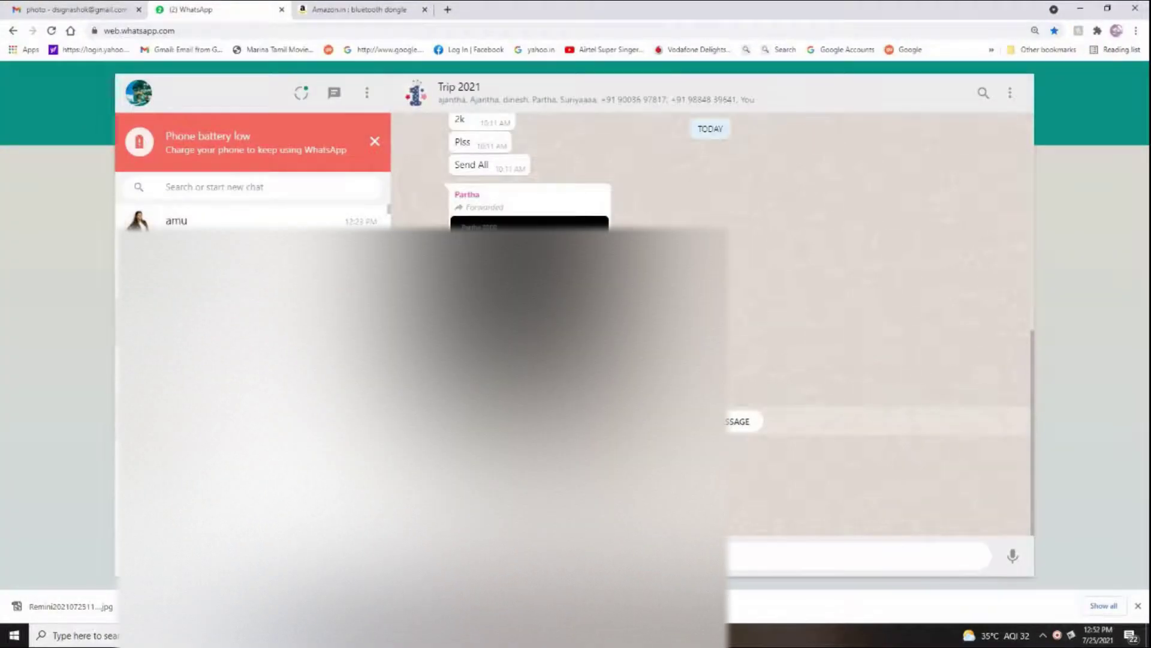
pyautogui.click(251, 312)
# Step: Return from WhatsApp Web to the couple photo in Photoshop
pyautogui.hotkey('alt', 'Tab')
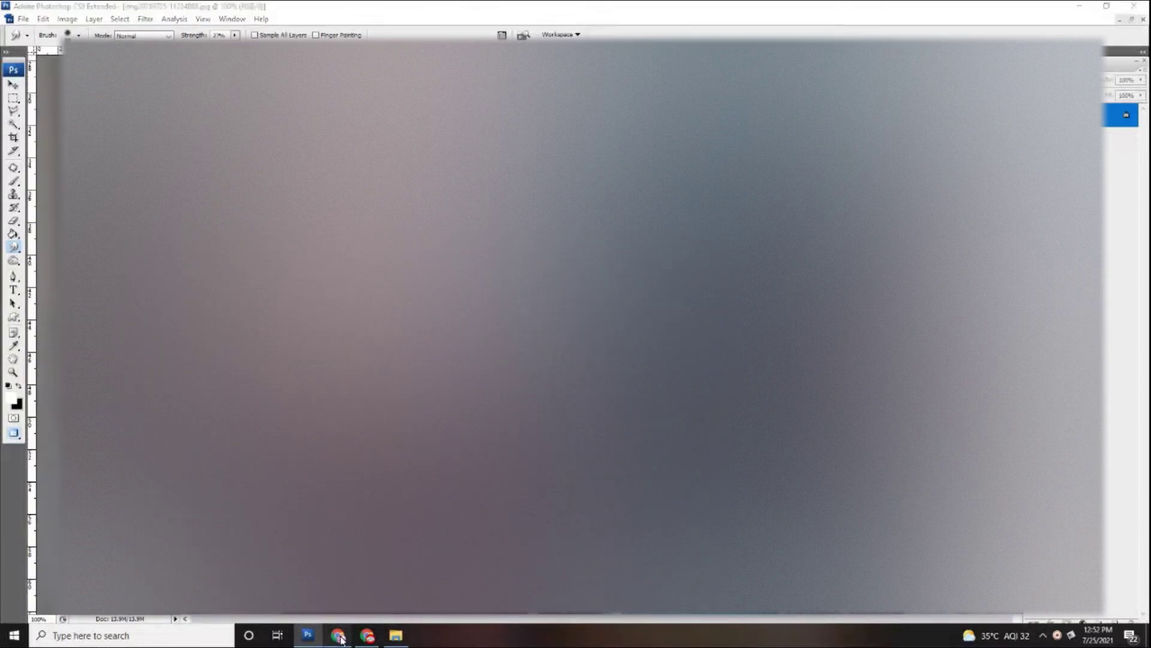
pyautogui.hotkey('alt', 'Tab')
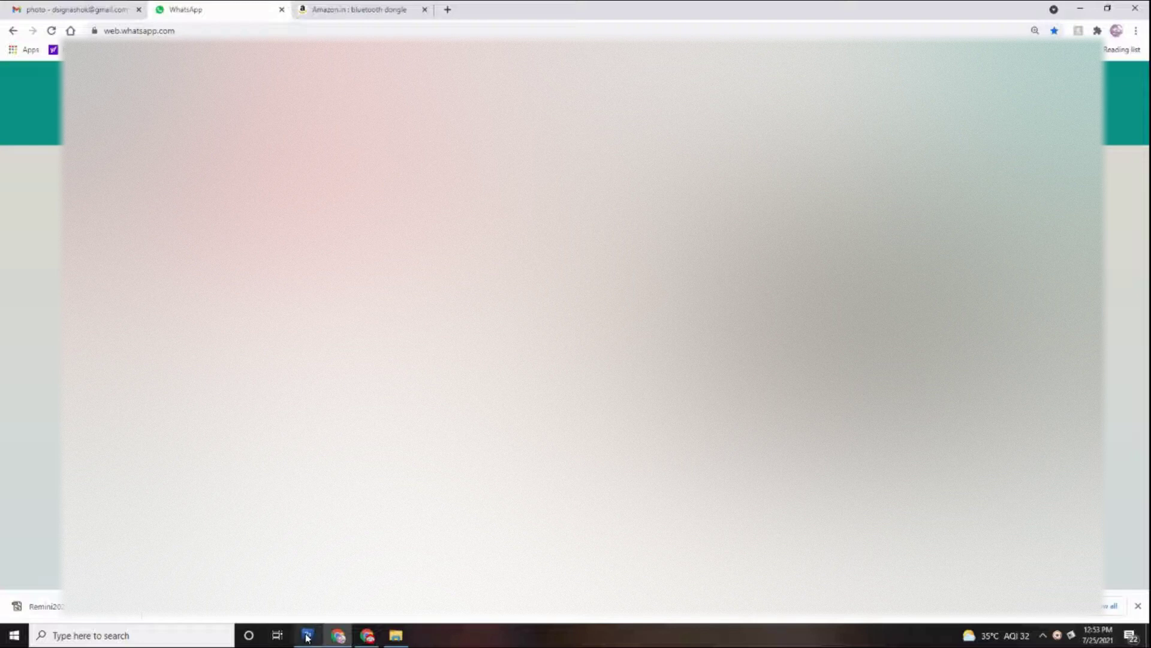
pyautogui.click(307, 635)
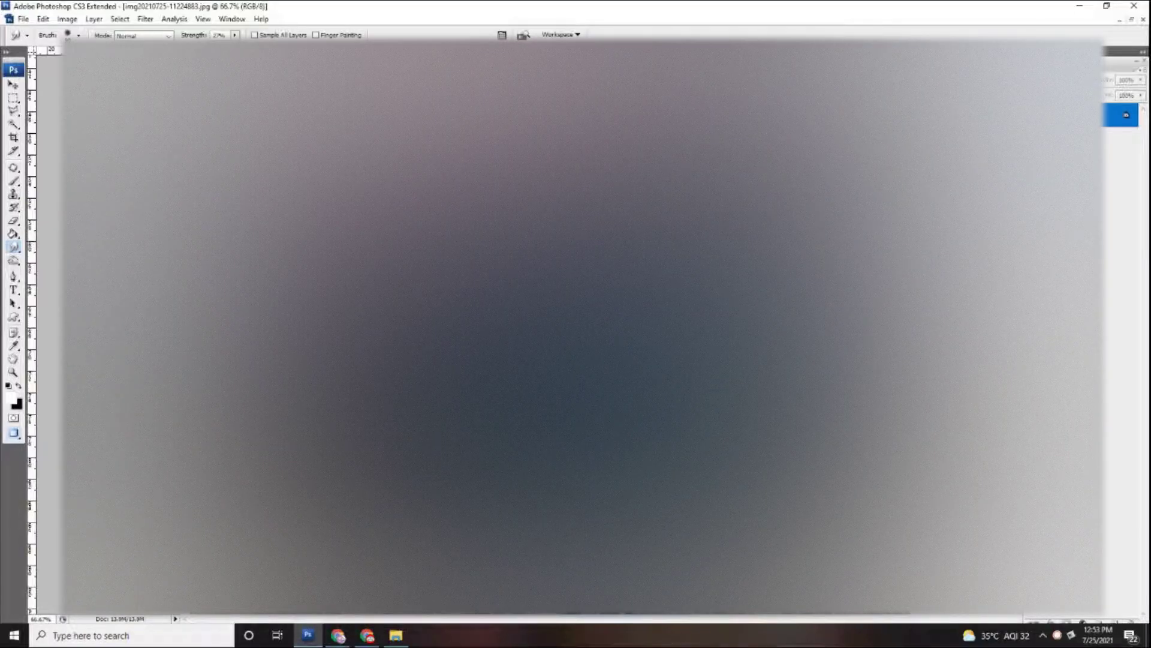
# Step: At 200% zoom, smudge the noise on the saree hem, feet, sandals and floor tiles
pyautogui.hotkey('ctrl', '+')
pyautogui.hotkey('ctrl', '+')
pyautogui.moveTo(607, 539); pyautogui.dragTo(607, 62)
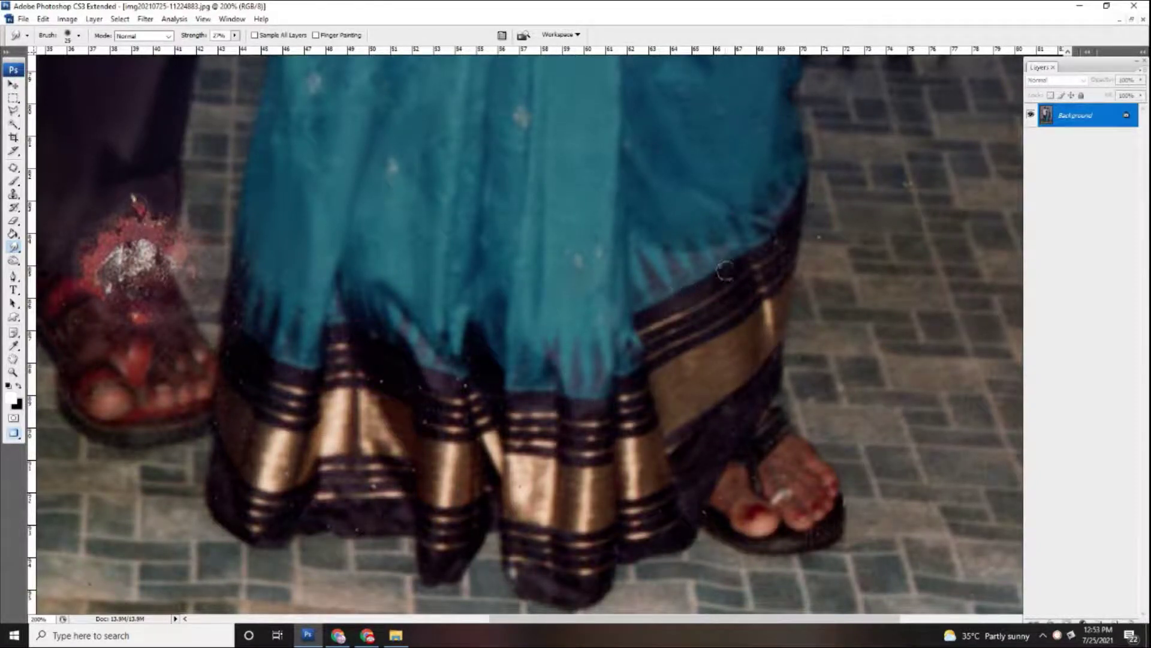
pyautogui.scroll(3, 618, 315)
pyautogui.scroll(-3, 759, 308)
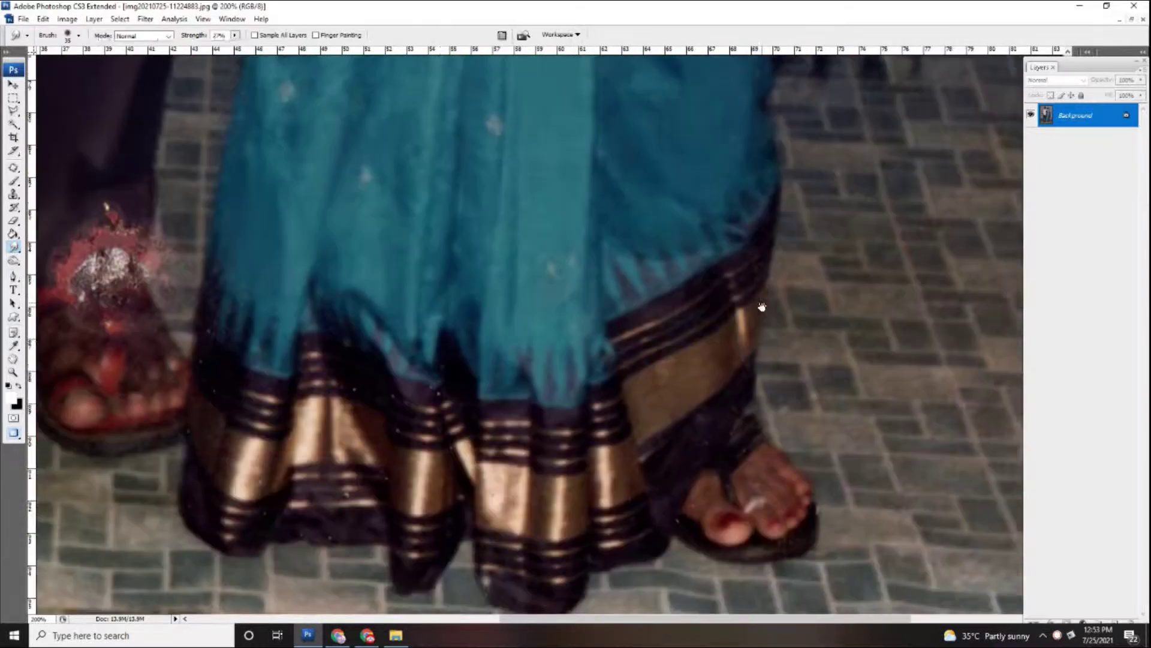
pyautogui.hscroll(-3, 570, 391)
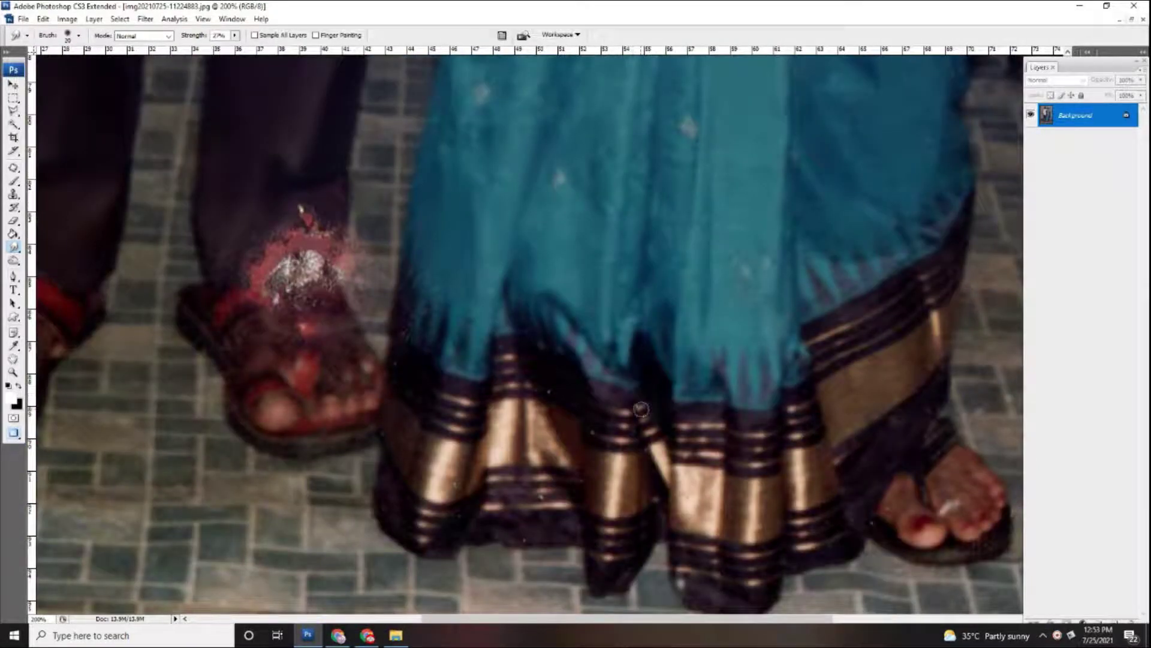
pyautogui.scroll(-3, 594, 432)
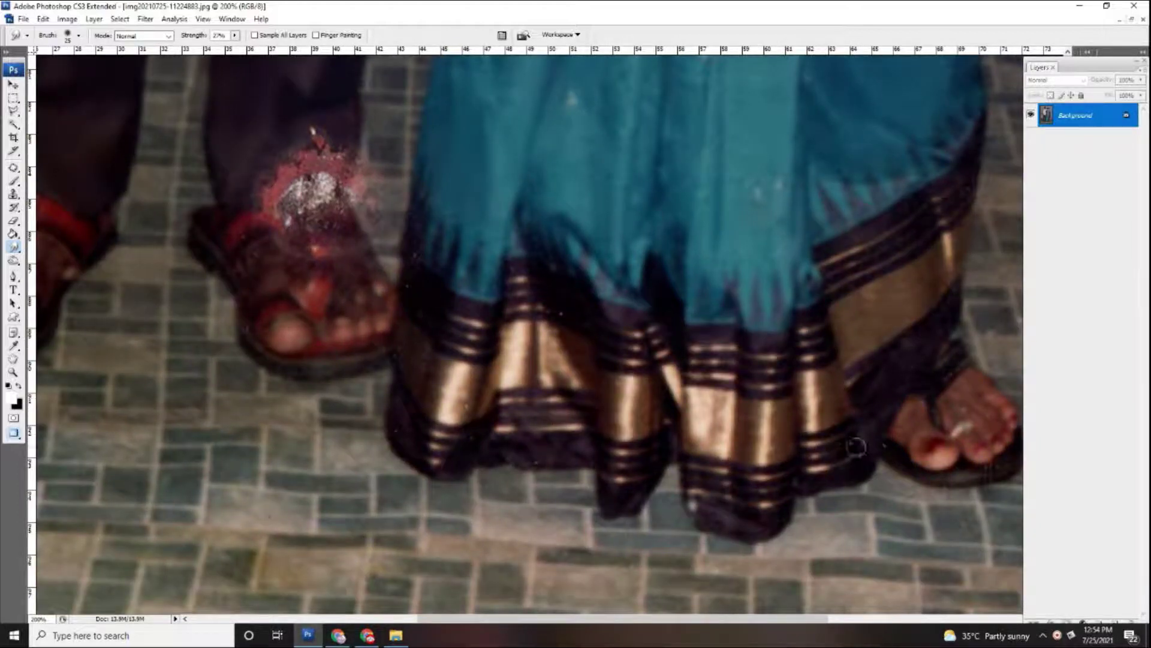
pyautogui.hscroll(5, 756, 378)
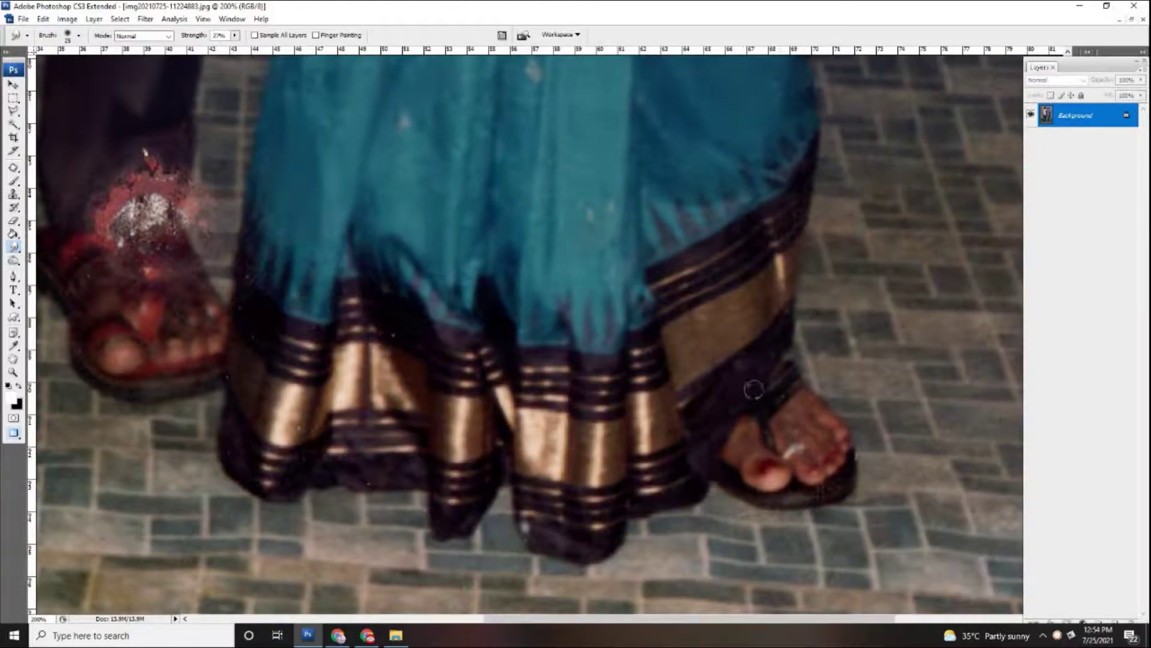
pyautogui.hscroll(-8, 544, 420)
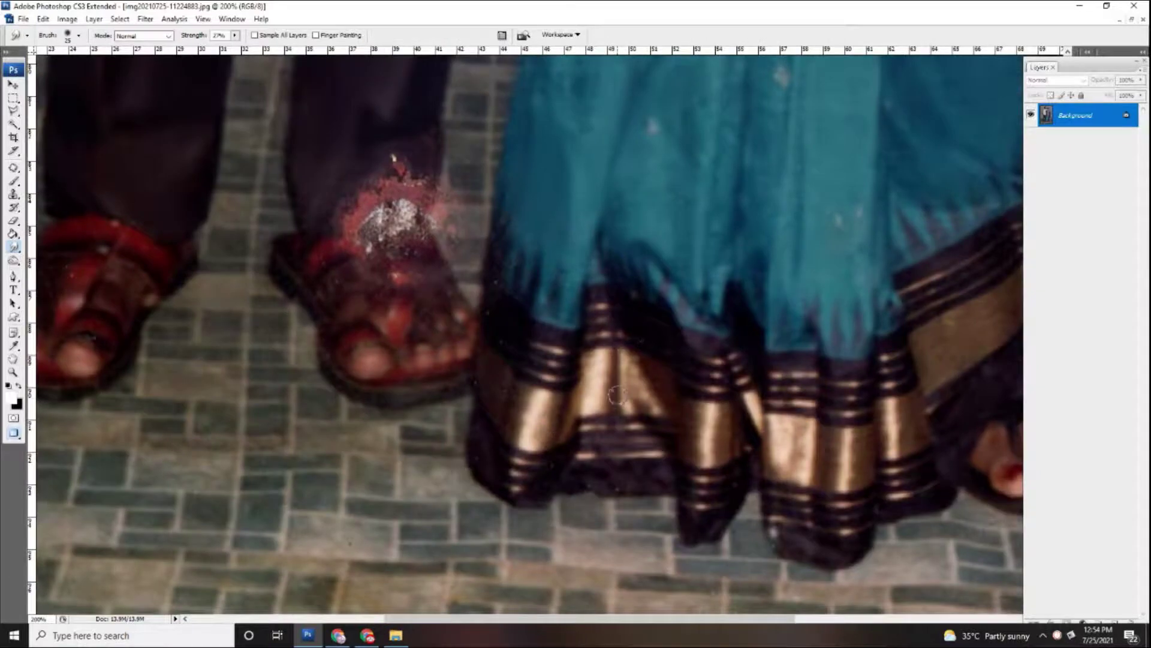
pyautogui.hscroll(1, 482, 454)
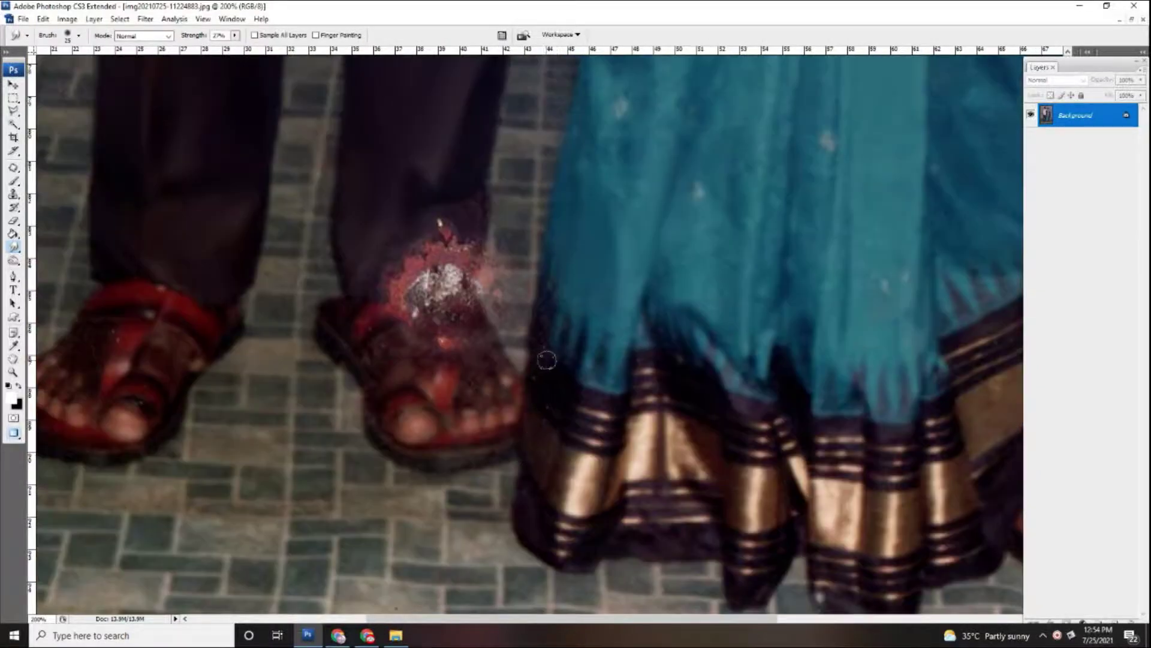
pyautogui.scroll(-3, 606, 420)
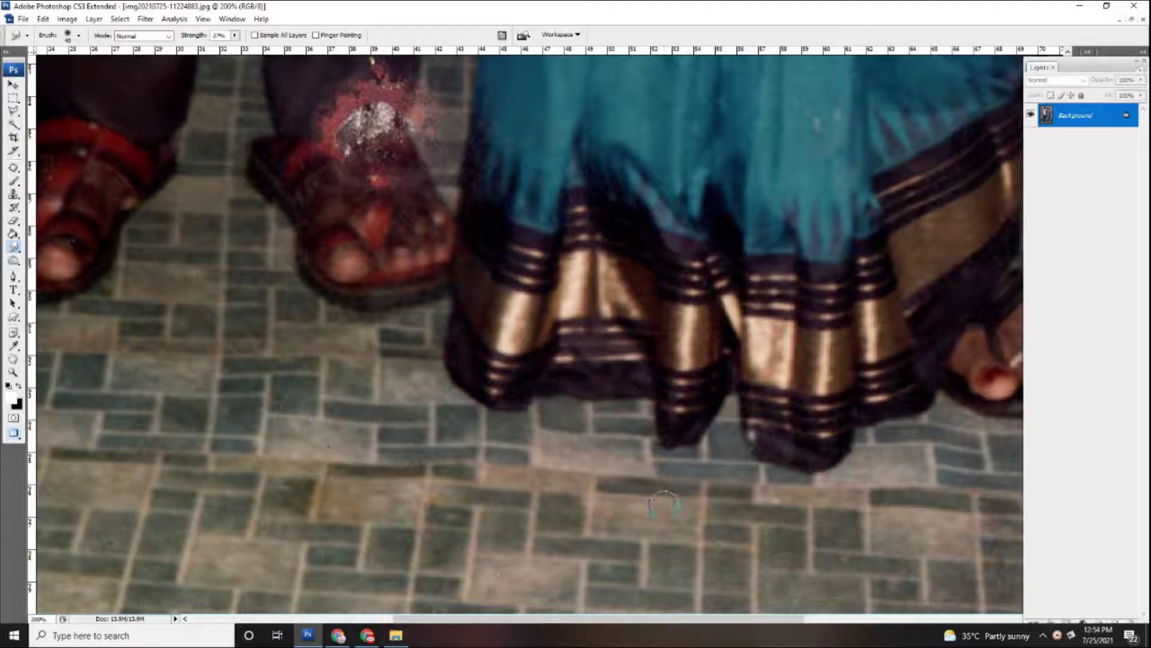
pyautogui.scroll(5, 414, 462)
pyautogui.hscroll(-8, 415, 461)
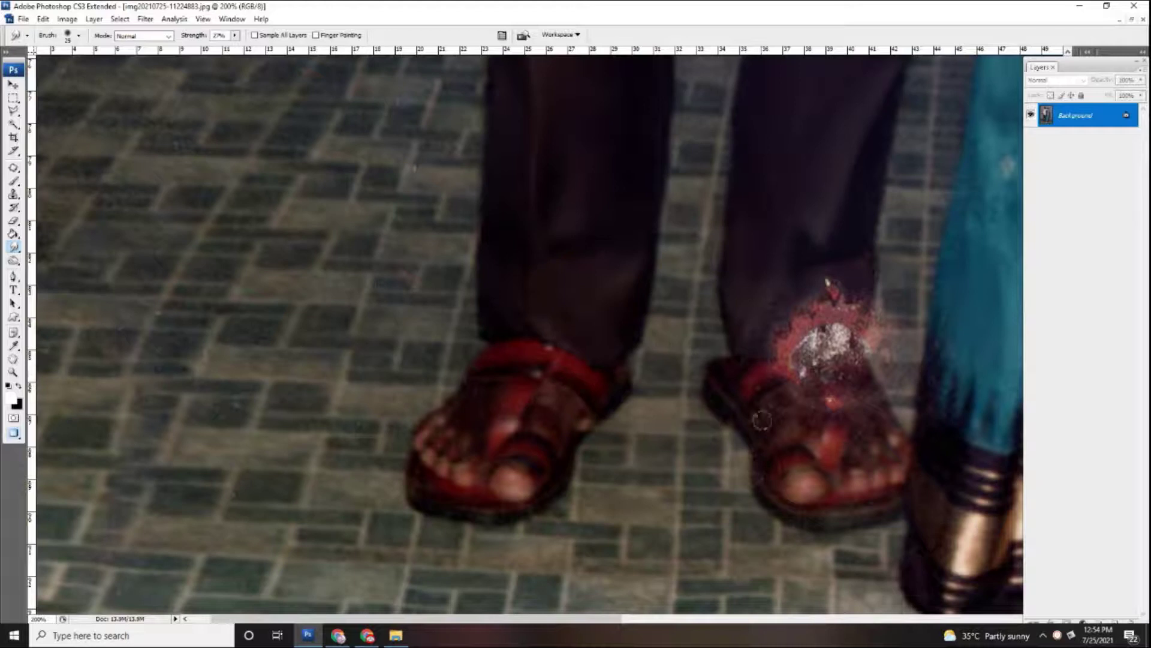
pyautogui.hscroll(3, 749, 431)
# Step: Trace the man's left trouser leg and sandal with a Pen path and convert it to a selection
pyautogui.hotkey('ctrl', '-')
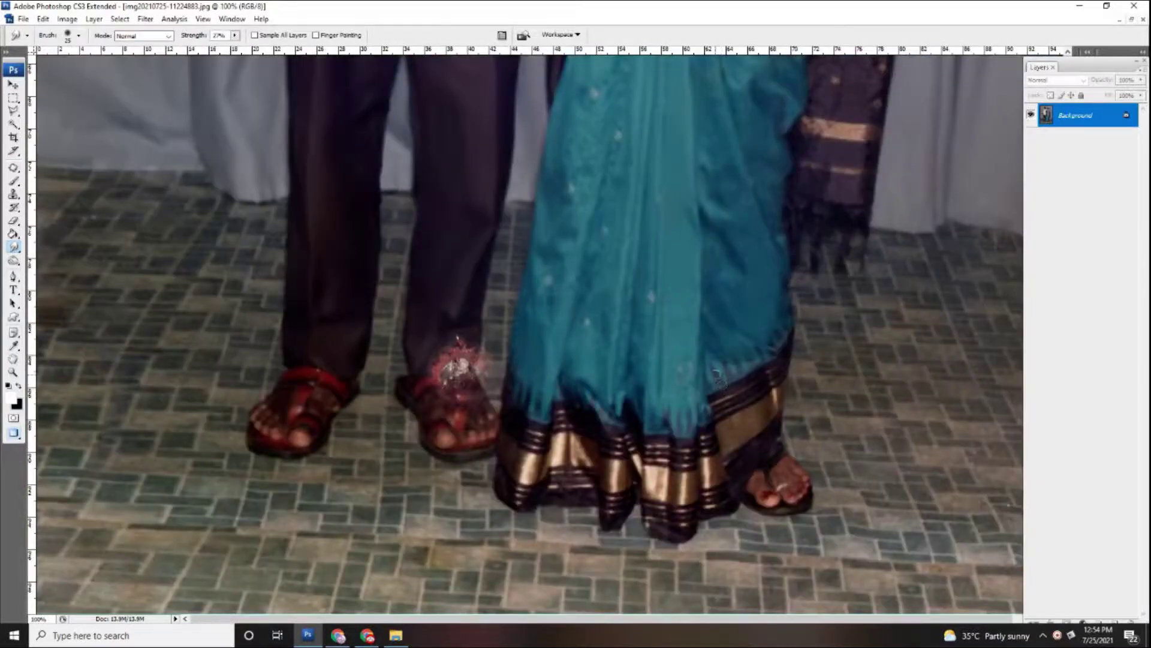
pyautogui.hotkey('ctrl', '+')
pyautogui.press('p')
pyautogui.moveTo(570, 225); pyautogui.dragTo(486, 519)
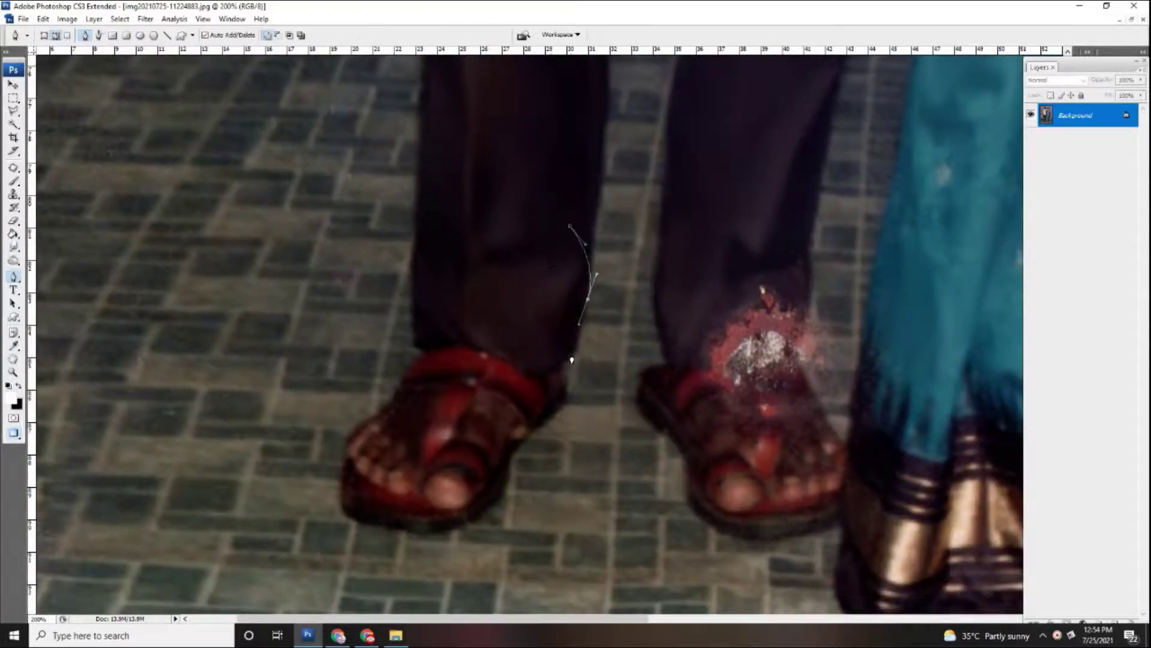
pyautogui.click(460, 530)
pyautogui.click(372, 526)
pyautogui.click(344, 483)
pyautogui.click(390, 400)
pyautogui.click(416, 357)
pyautogui.click(514, 218)
pyautogui.rightClick(514, 221)
pyautogui.click(539, 264)
pyautogui.press('Return')
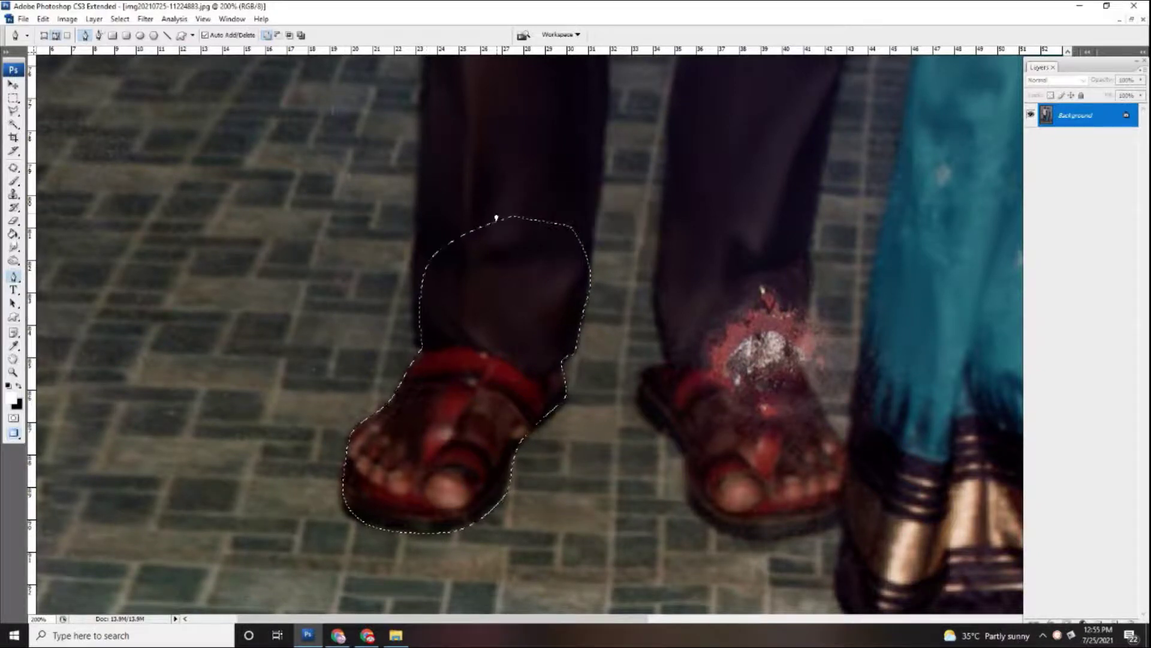
# Step: Copy the foot to a new layer, flip it horizontally, and move it over the damaged right foot
pyautogui.hotkey('ctrl', 'j')
pyautogui.hotkey('ctrl', 't')
pyautogui.rightClick(520, 286)
pyautogui.click(562, 437)
pyautogui.moveTo(461, 294); pyautogui.dragTo(728, 300)
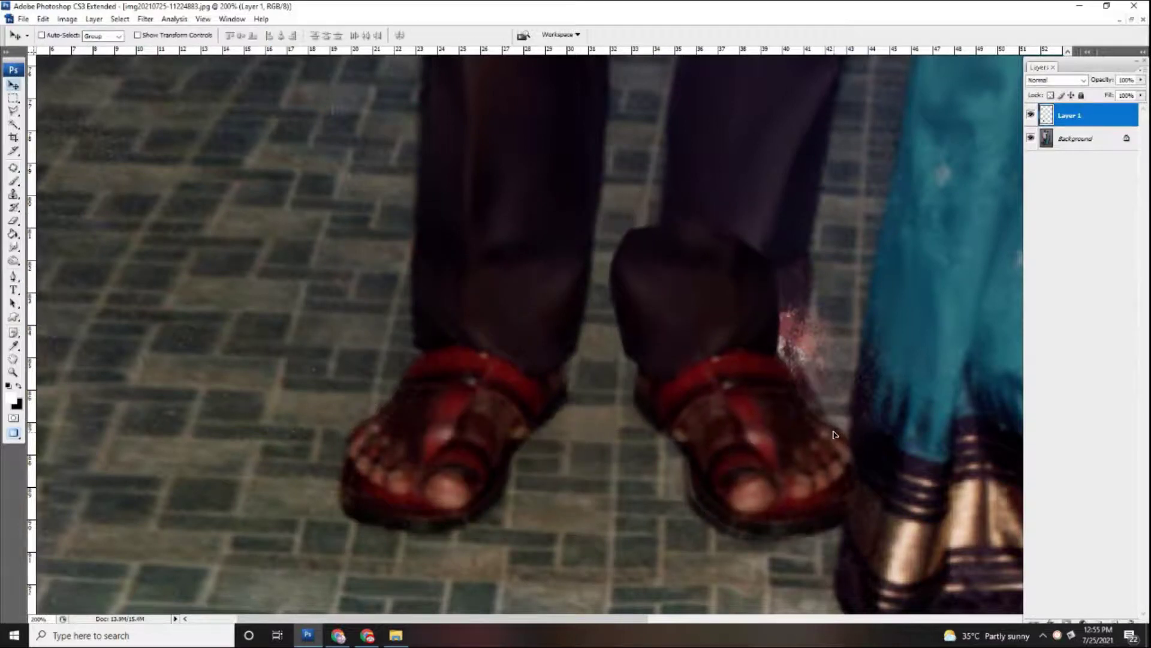
# Step: Warp the flipped foot patch to fit the right trouser leg and apply it
pyautogui.rightClick(727, 300)
pyautogui.click(747, 463)
pyautogui.moveTo(746, 244)
pyautogui.mouseDown()
pyautogui.moveTo(630, 267)
pyautogui.moveTo(617, 300)
pyautogui.mouseUp()
pyautogui.moveTo(687, 495); pyautogui.dragTo(683, 499)
pyautogui.moveTo(816, 207); pyautogui.dragTo(823, 219)
pyautogui.moveTo(610, 208); pyautogui.dragTo(638, 191)
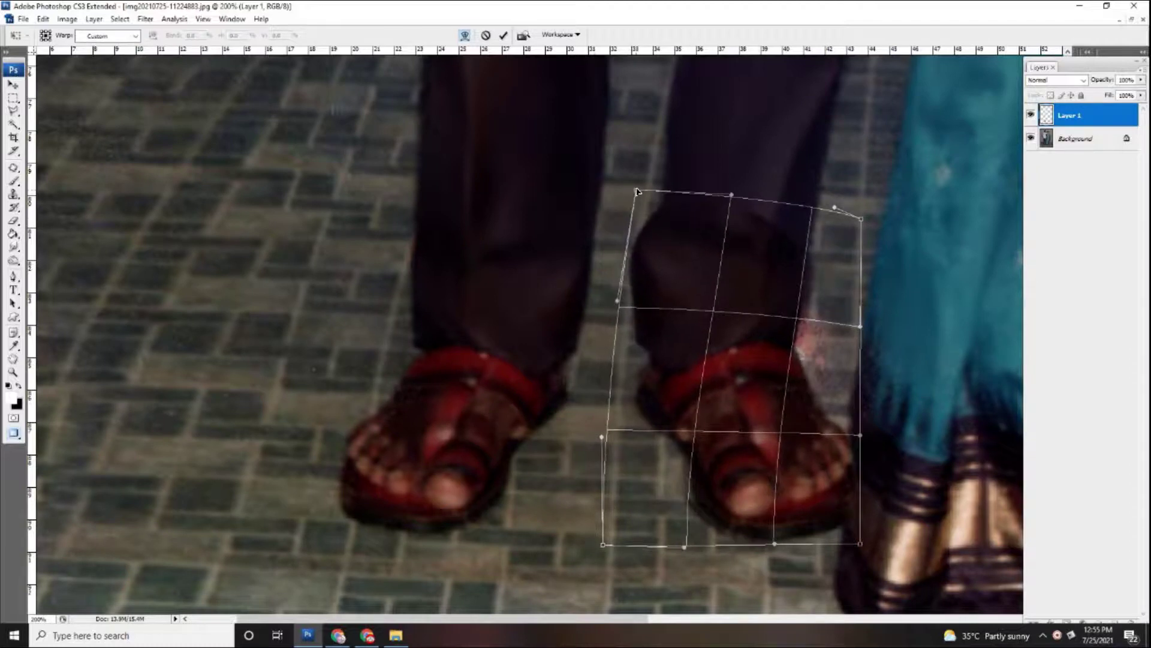
pyautogui.press('Return')
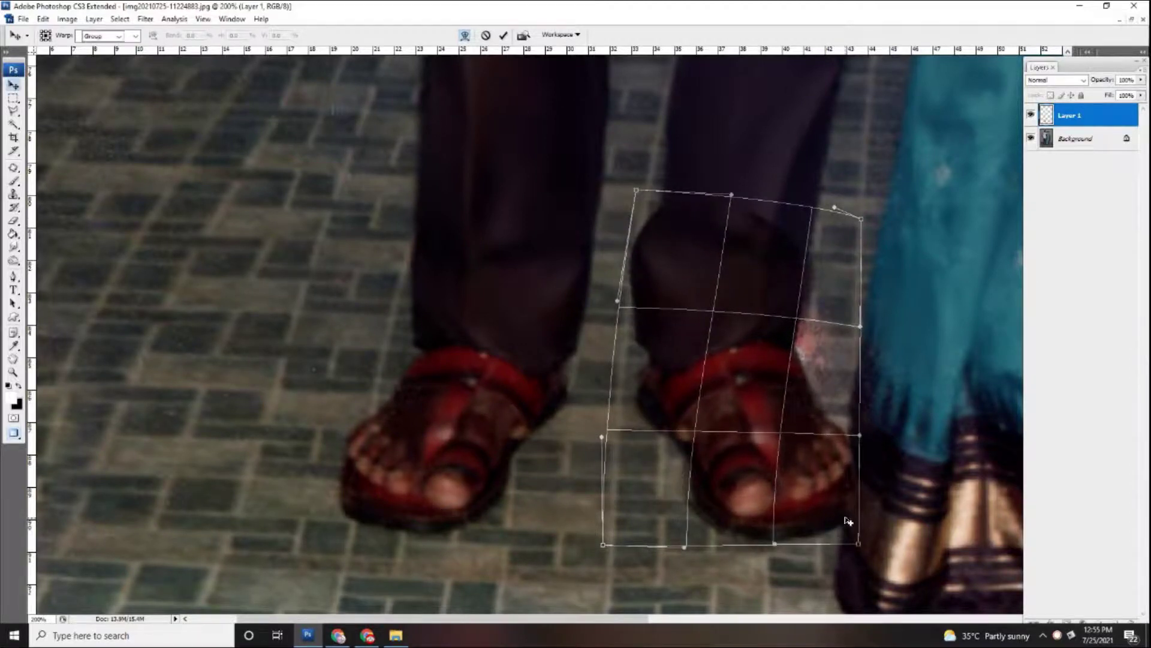
# Step: Compare the patch with the original, then warp its lower-right area again and commit
pyautogui.click(1030, 114)
pyautogui.hotkey('ctrl', 't')
pyautogui.rightClick(818, 337)
pyautogui.click(852, 433)
pyautogui.moveTo(859, 419); pyautogui.dragTo(856, 441)
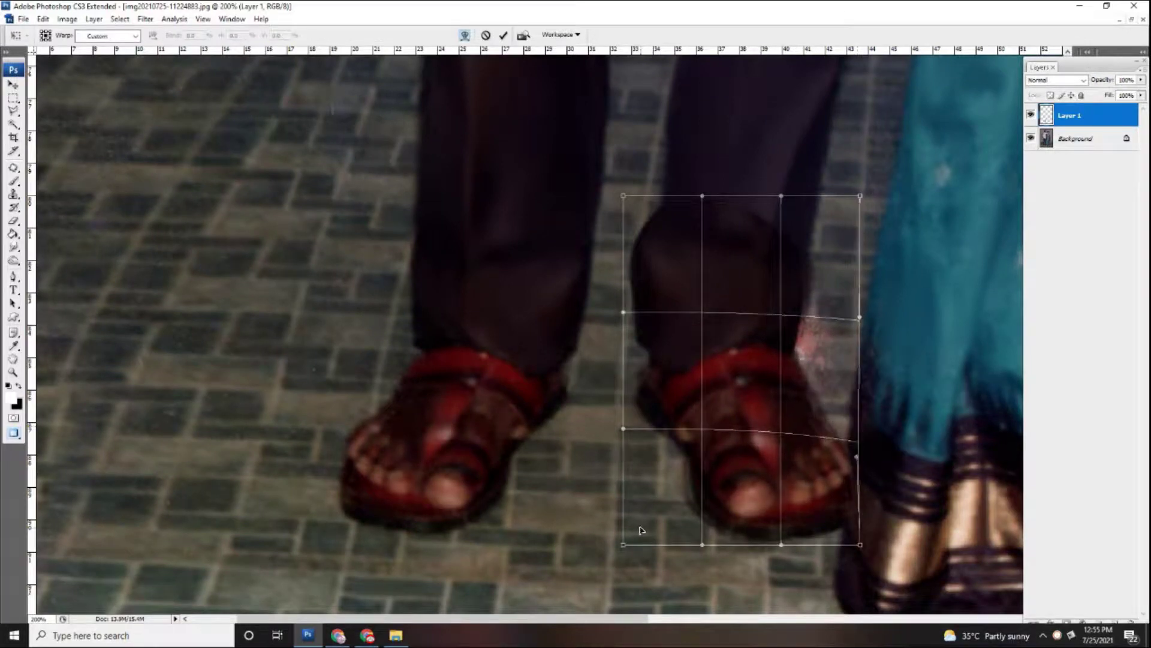
pyautogui.press('Return')
pyautogui.click(1031, 115)
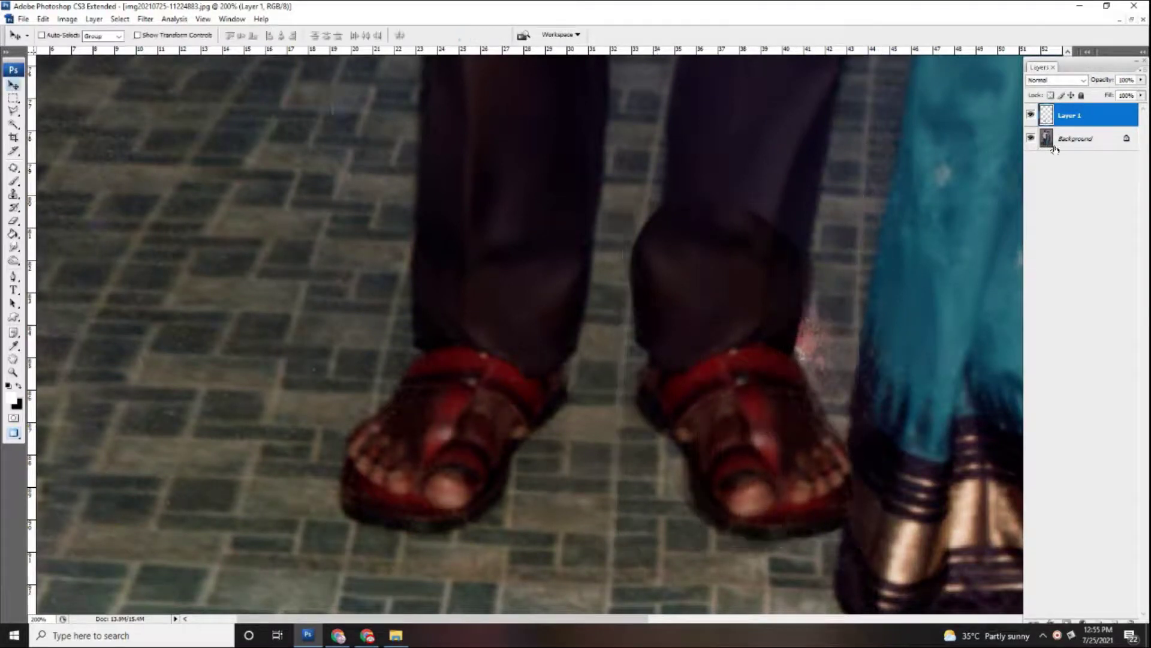
# Step: Erase the foot patch's hard edge along the ankle
pyautogui.click(1031, 114)
pyautogui.click(1031, 115)
pyautogui.press('e')
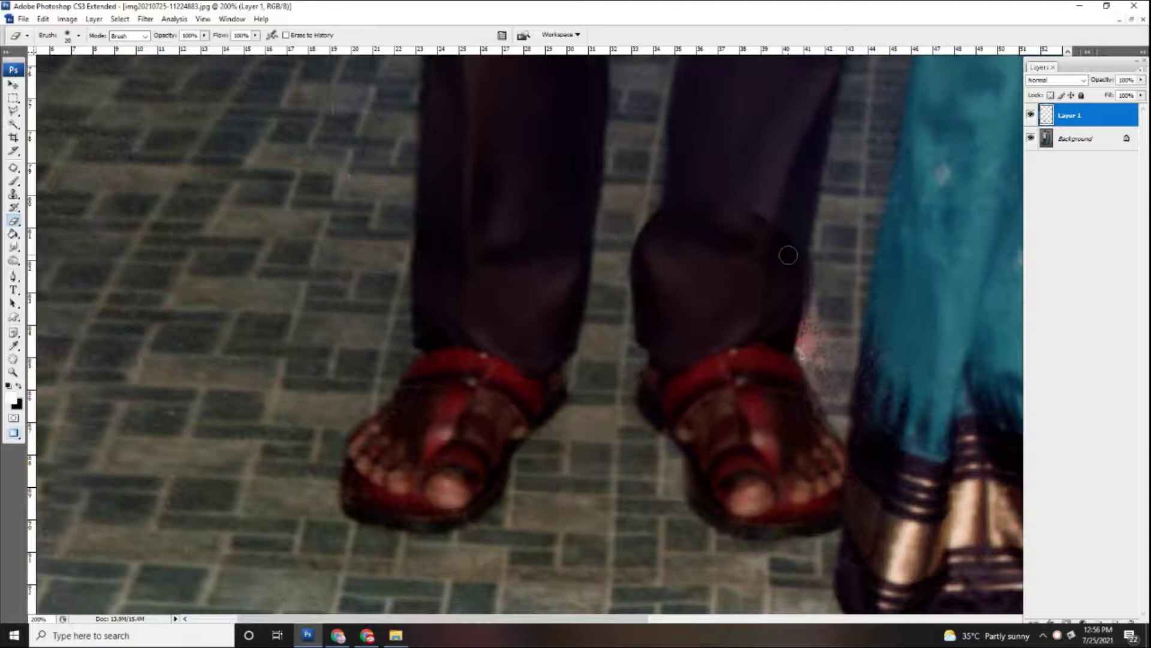
pyautogui.moveTo(645, 356)
pyautogui.mouseDown()
pyautogui.moveTo(650, 327)
pyautogui.moveTo(653, 407)
pyautogui.mouseUp()
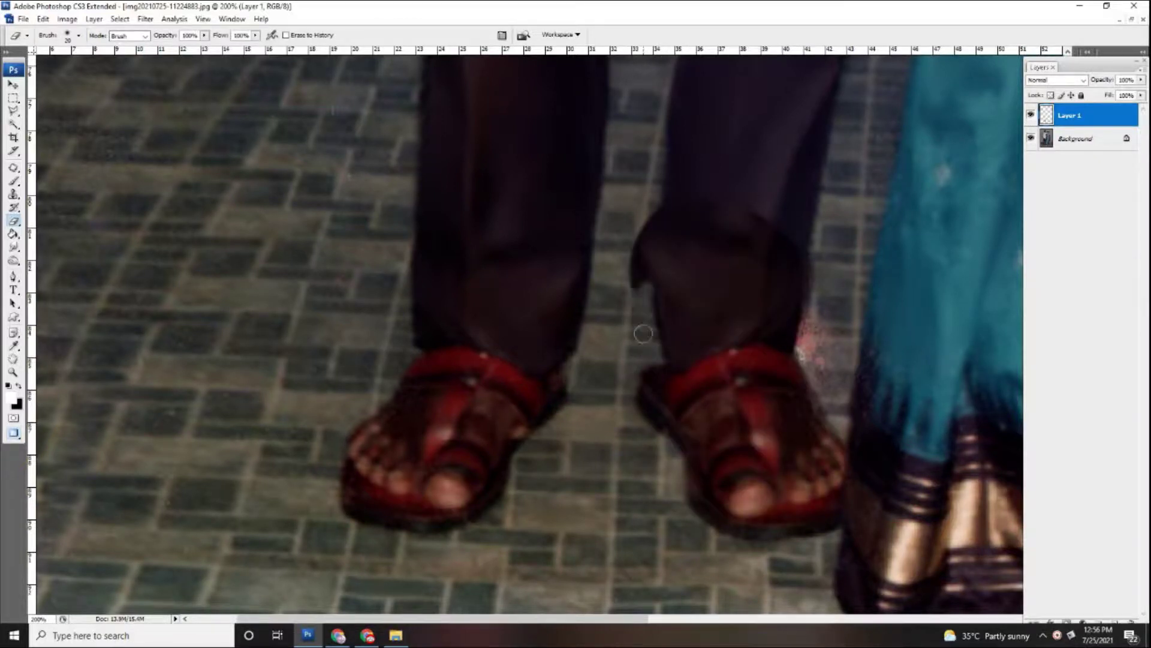
pyautogui.hotkey('ctrl', '-')
pyautogui.hotkey('ctrl', '-')
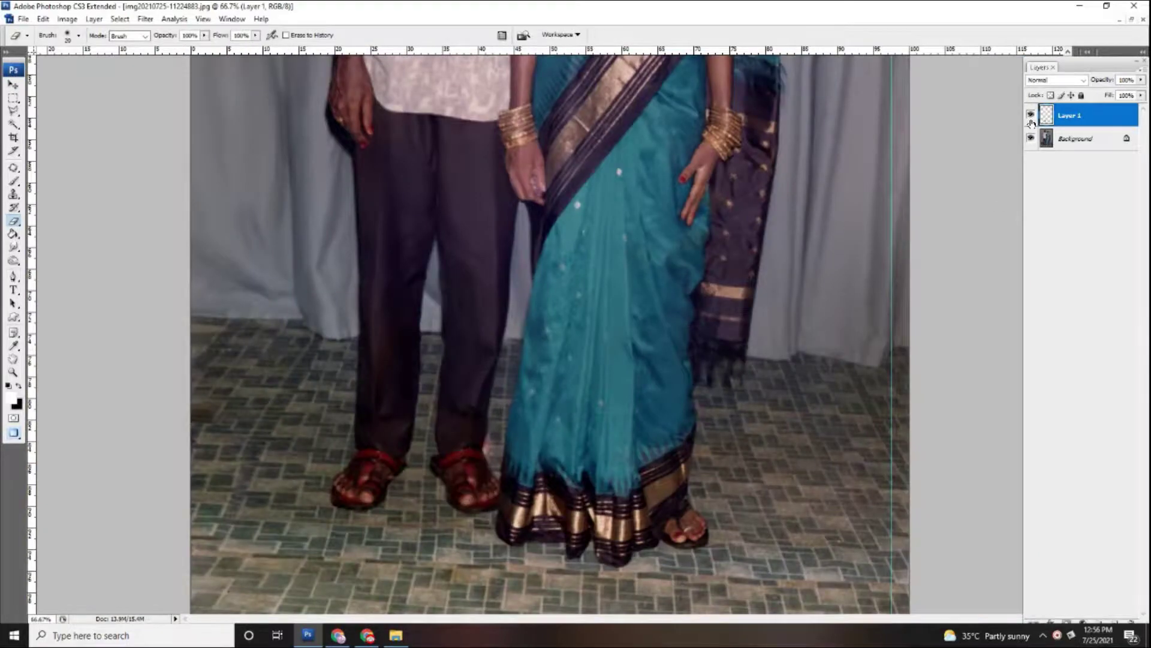
pyautogui.hotkey('ctrl', '+')
# Step: Smudge away the pink stain beside the right ankle on the Background layer
pyautogui.hotkey('ctrl', '+')
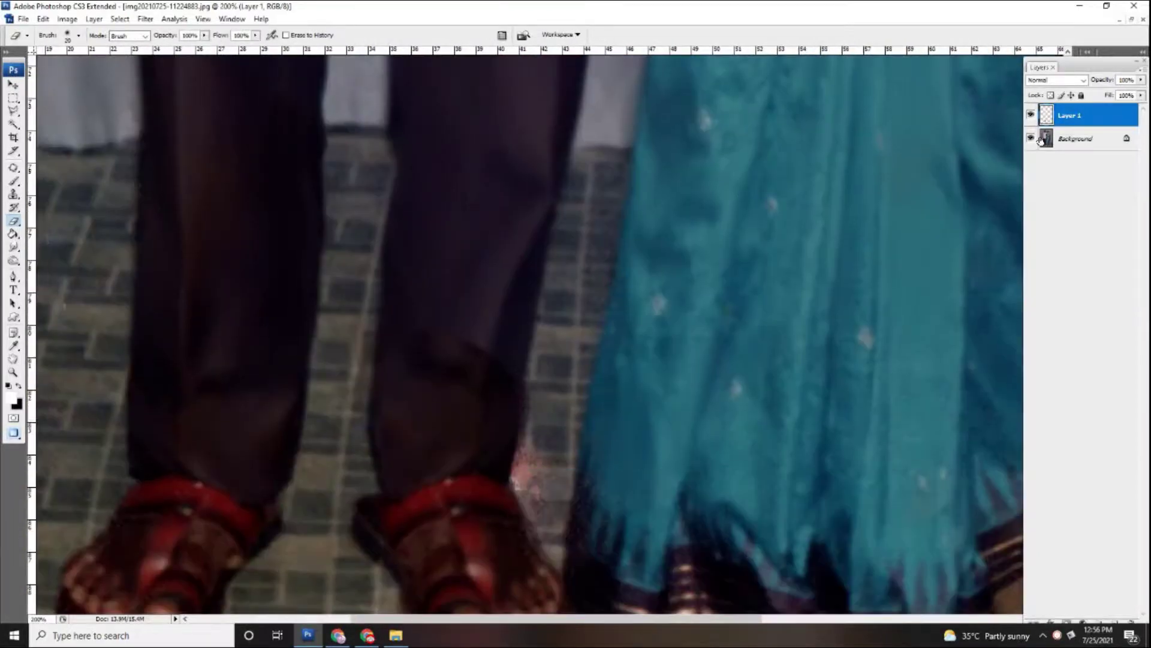
pyautogui.click(1040, 140)
pyautogui.press('r')
pyautogui.hotkey('ctrl', '+')
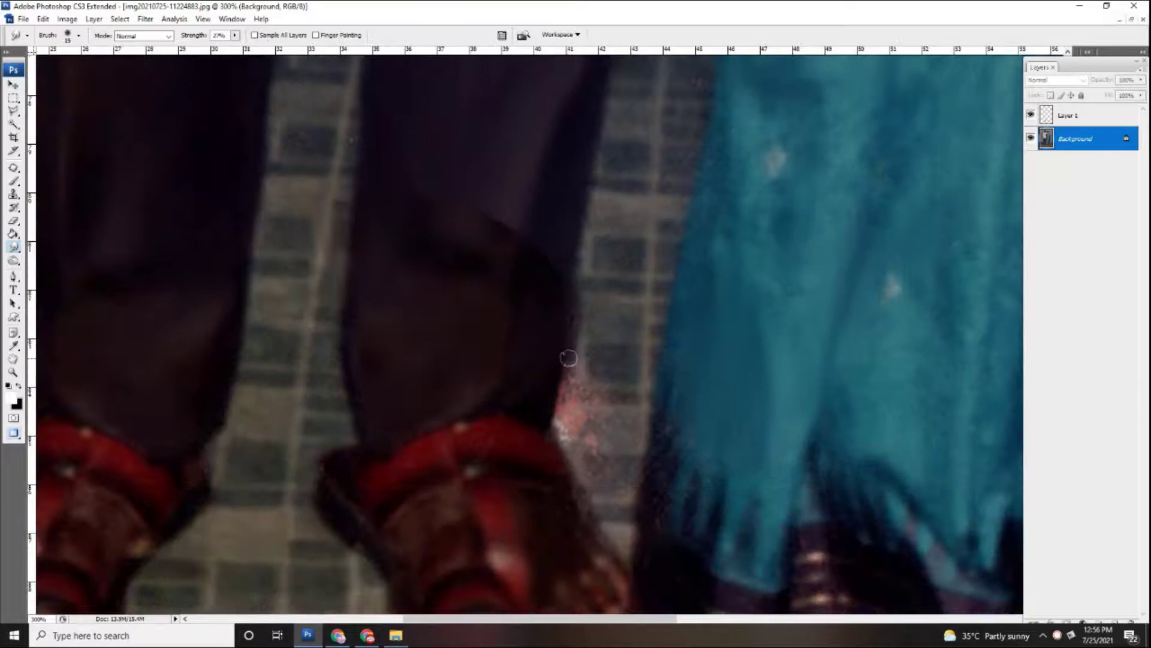
pyautogui.click(235, 35)
pyautogui.moveTo(615, 432)
pyautogui.mouseDown()
pyautogui.moveTo(545, 411)
pyautogui.moveTo(563, 408)
pyautogui.mouseUp()
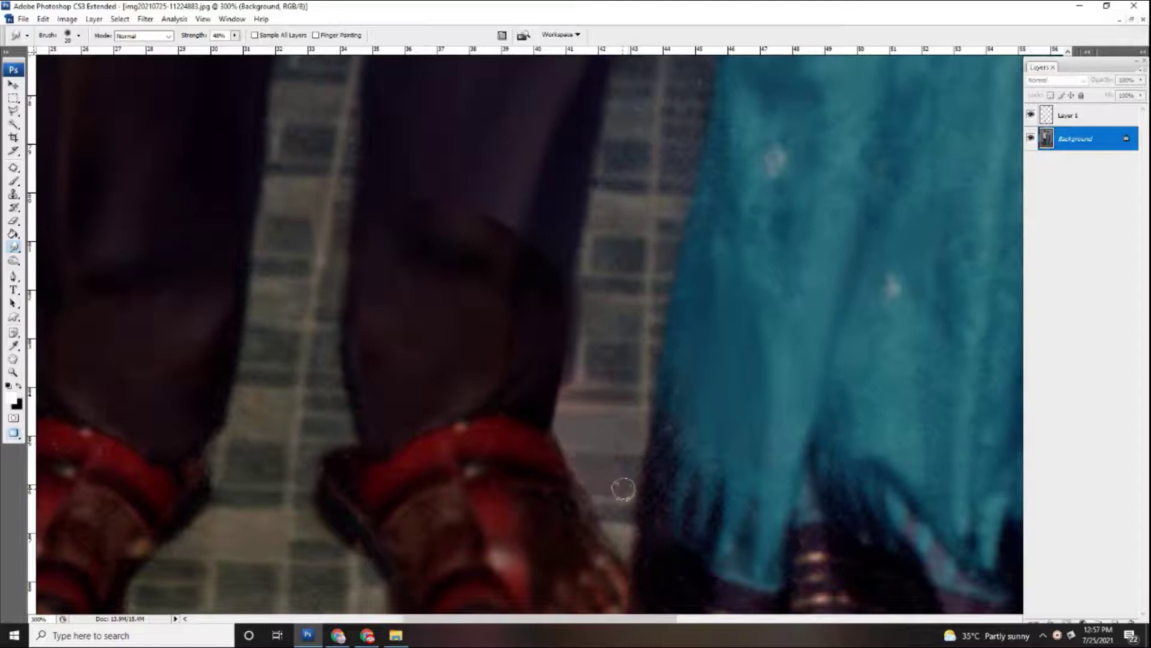
pyautogui.scroll(-2, 612, 391)
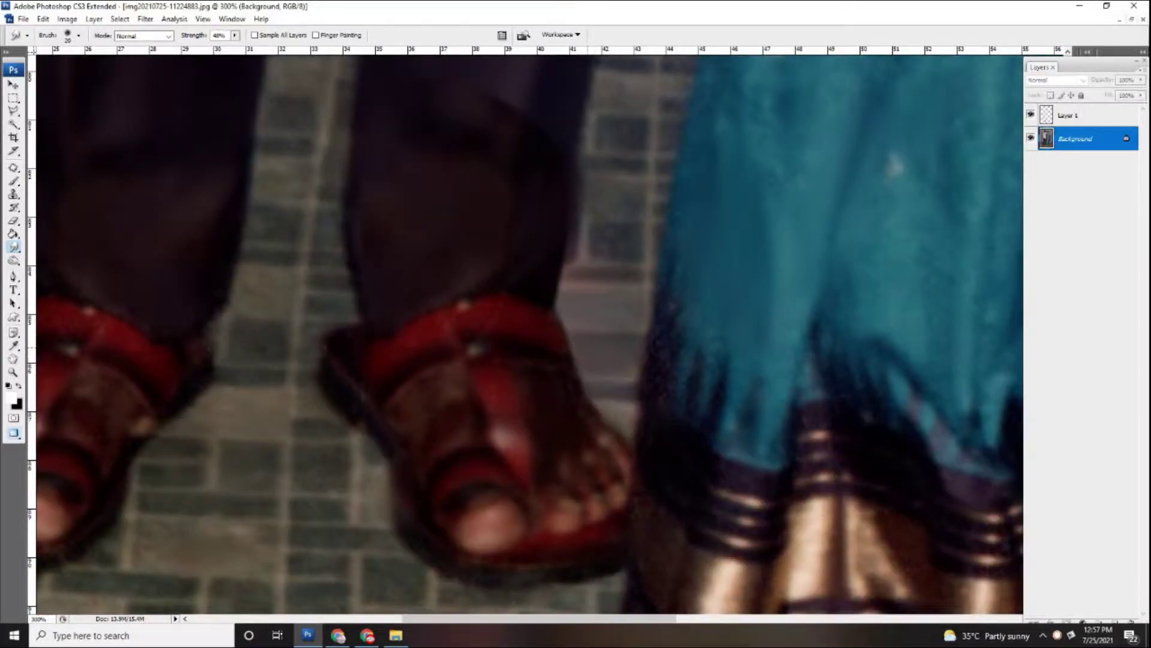
pyautogui.hotkey('ctrl', '-')
pyautogui.hotkey('ctrl', '-')
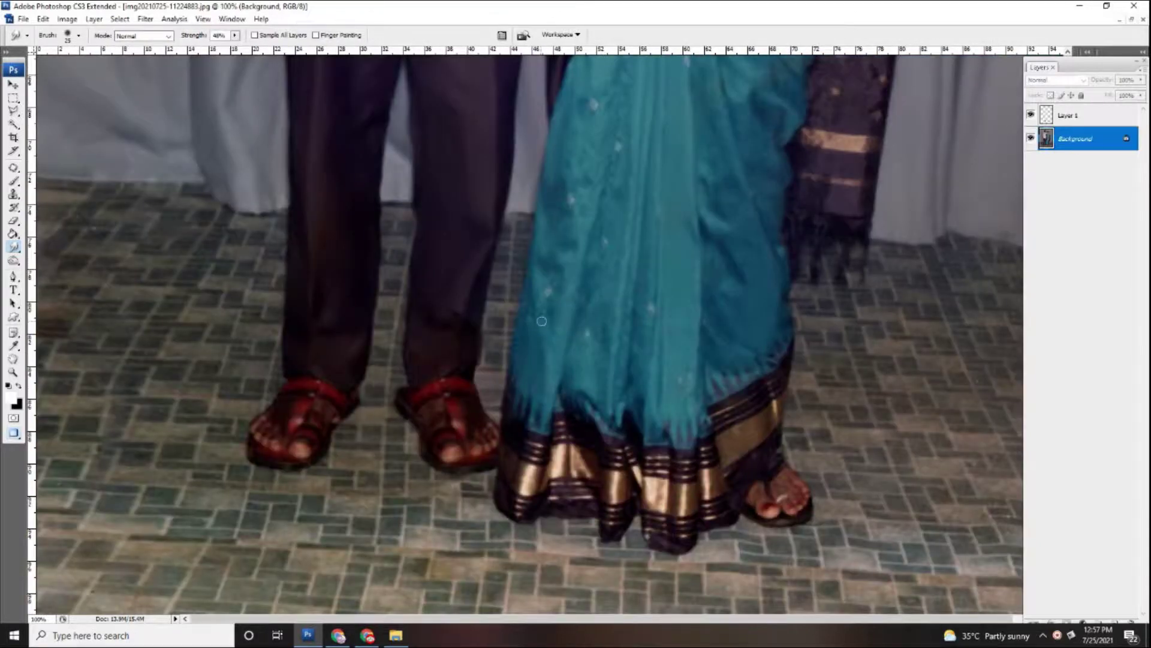
# Step: Merge the foot patch layer down into the Background
pyautogui.click(1082, 120)
pyautogui.hotkey('ctrl', '+')
pyautogui.hotkey('ctrl', '+')
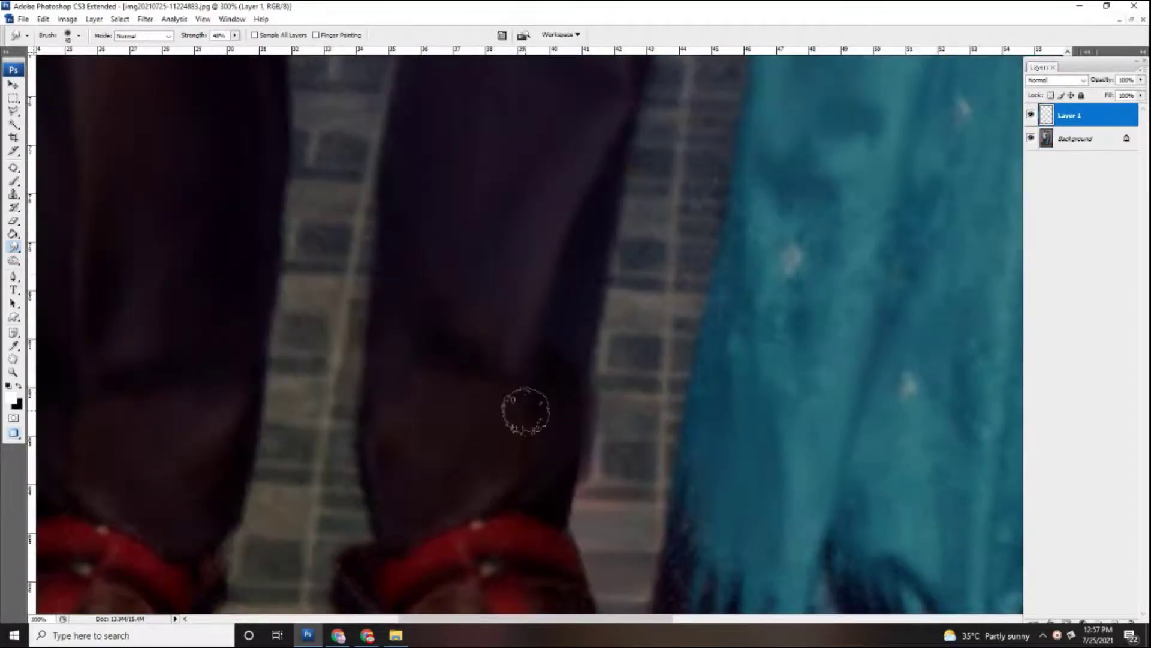
pyautogui.hotkey('ctrl', '-')
pyautogui.hotkey('ctrl', '-')
pyautogui.hotkey('ctrl', '-')
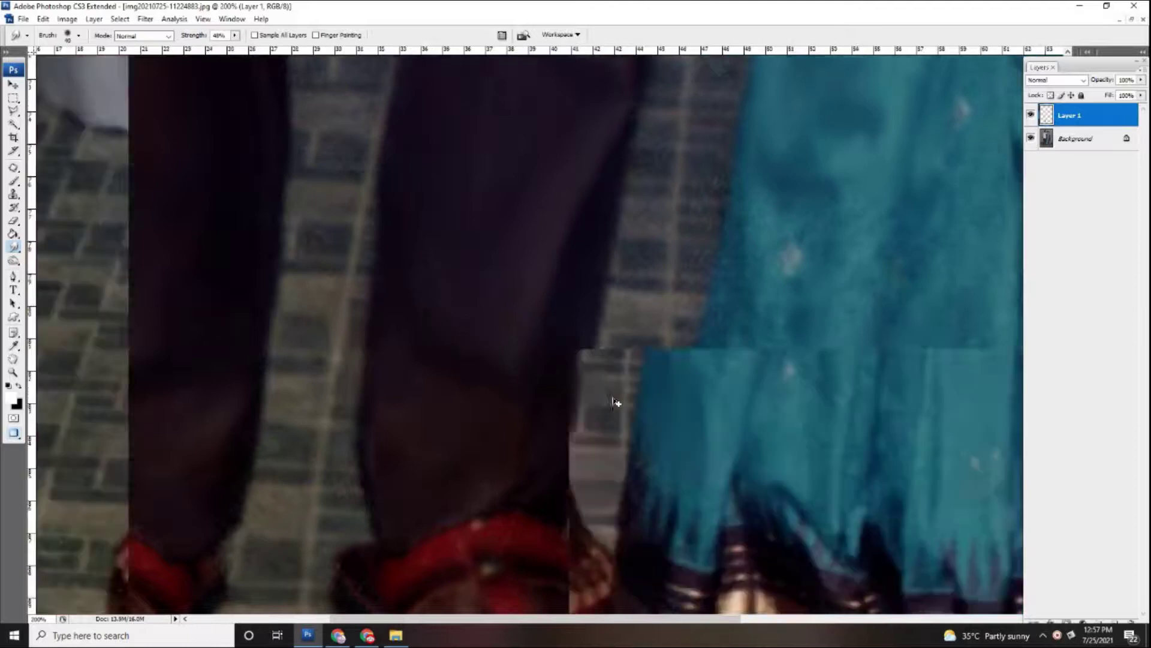
pyautogui.hotkey('ctrl', 'e')
pyautogui.hotkey('ctrl', '+')
pyautogui.hotkey('ctrl', '+')
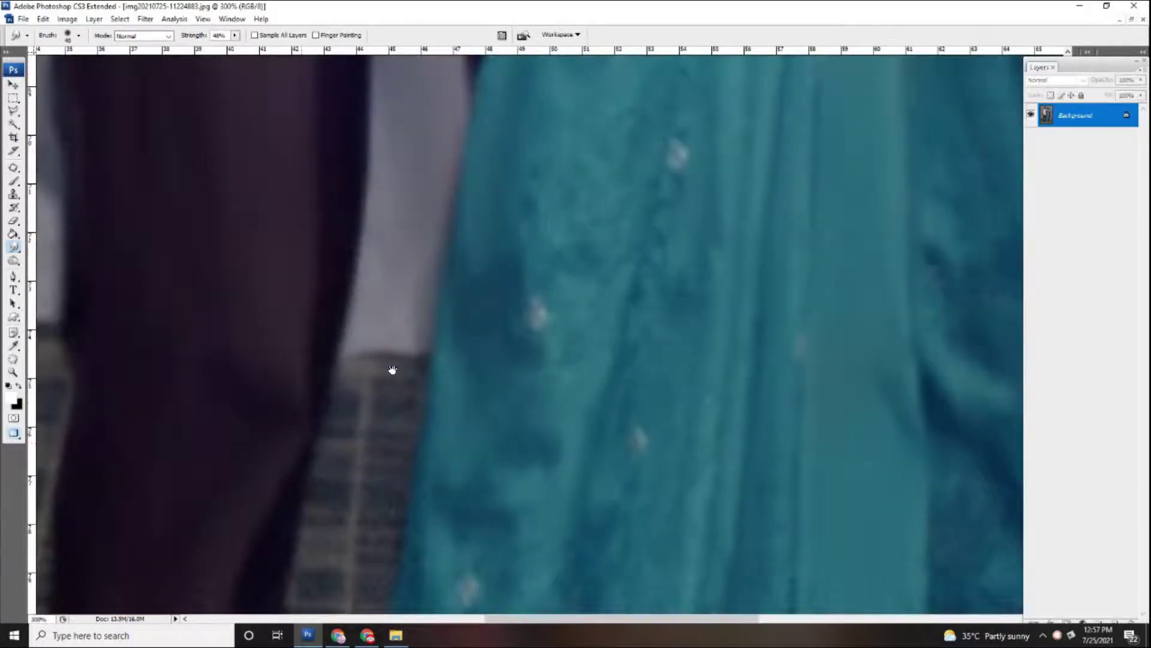
pyautogui.hotkey('ctrl', '+')
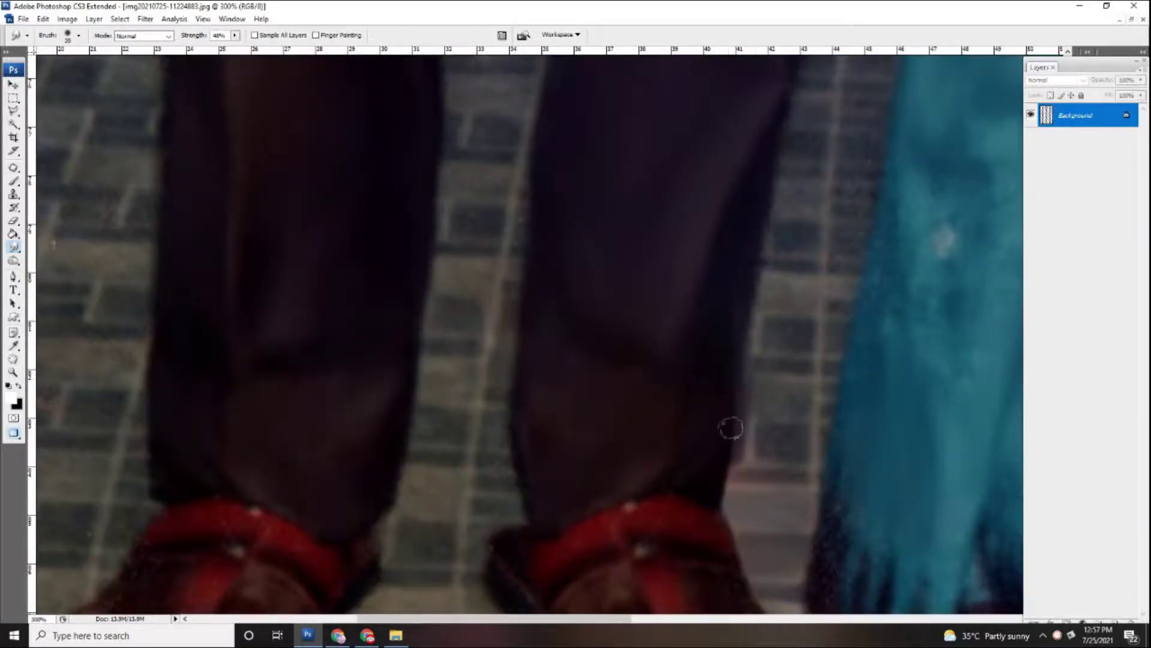
# Step: Inspect the repaired feet, then pan up over the sari toward the man's face
pyautogui.scroll(-2, 719, 414)
pyautogui.scroll(-2, 719, 408)
pyautogui.hotkey('ctrl', '-')
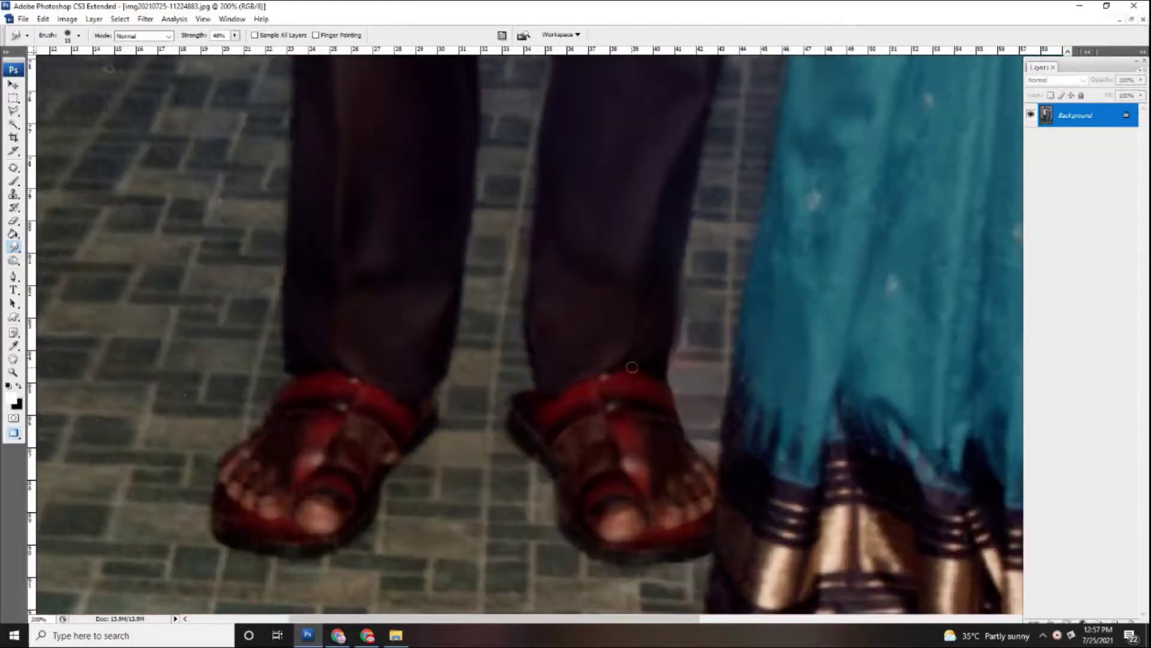
pyautogui.hotkey('ctrl', '-')
pyautogui.hotkey('ctrl', '-')
pyautogui.hotkey('ctrl', '+')
pyautogui.hotkey('ctrl', '+')
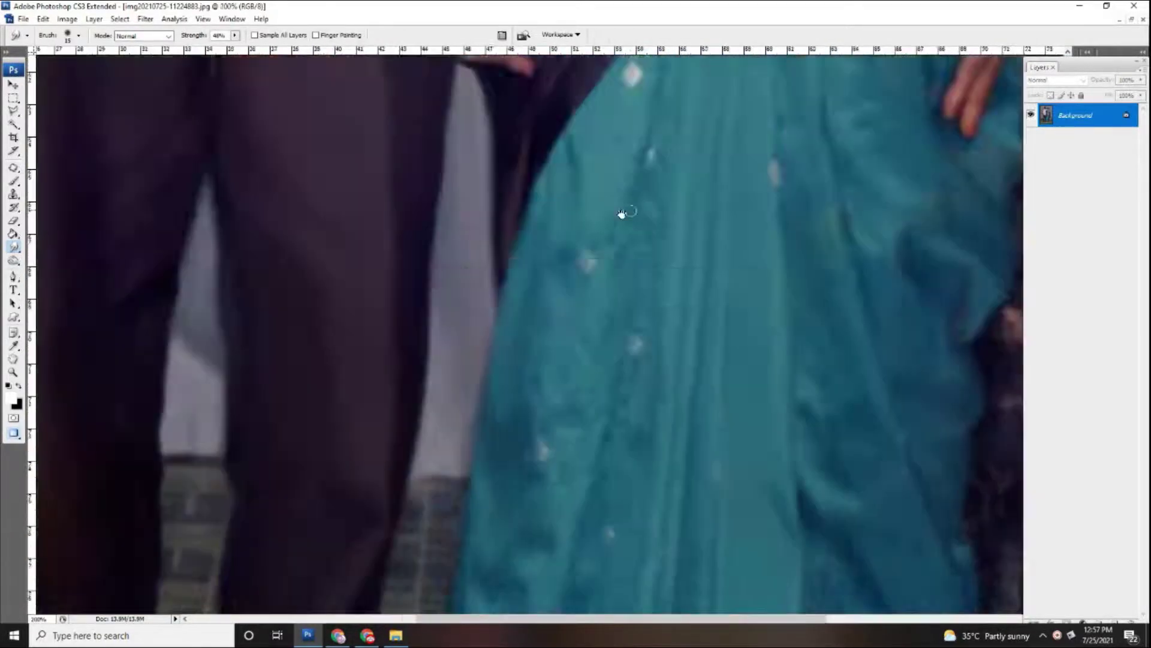
pyautogui.hscroll(3, 501, 497)
pyautogui.scroll(10, 575, 174)
pyautogui.scroll(10, 575, 173)
# Step: Switch to the Clone Stamp and zoom in on the man's forehead and hairline
pyautogui.hotkey('ctrl', '+')
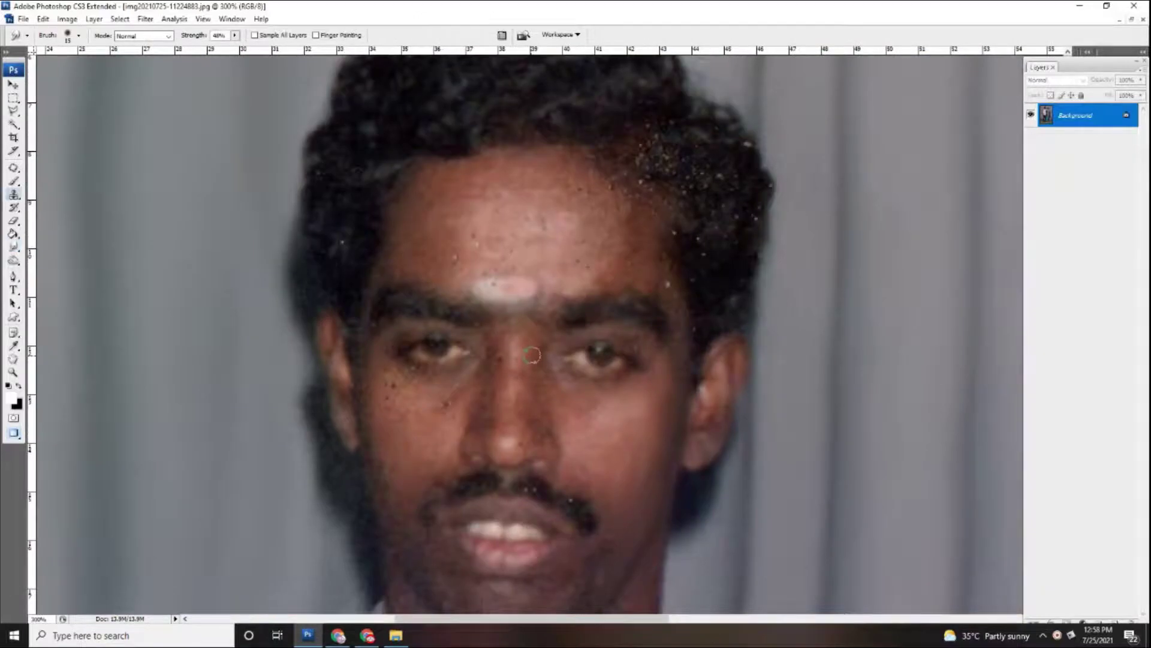
pyautogui.hotkey('ctrl', '+')
pyautogui.press('s')
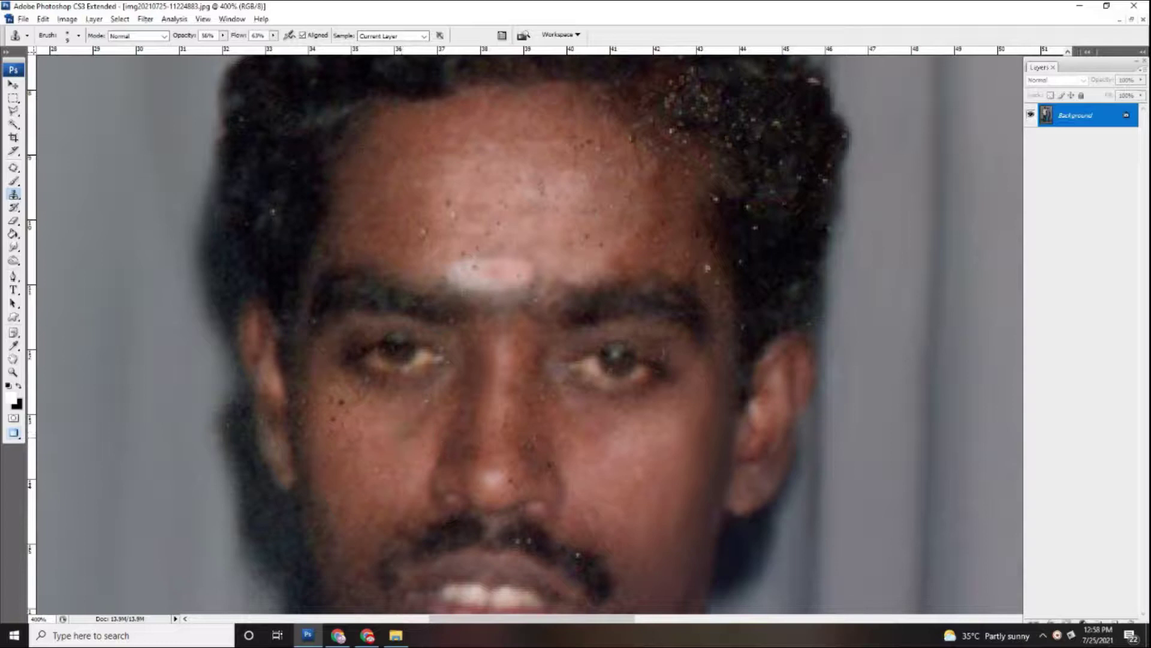
pyautogui.scroll(-2, 540, 387)
pyautogui.scroll(2, 540, 387)
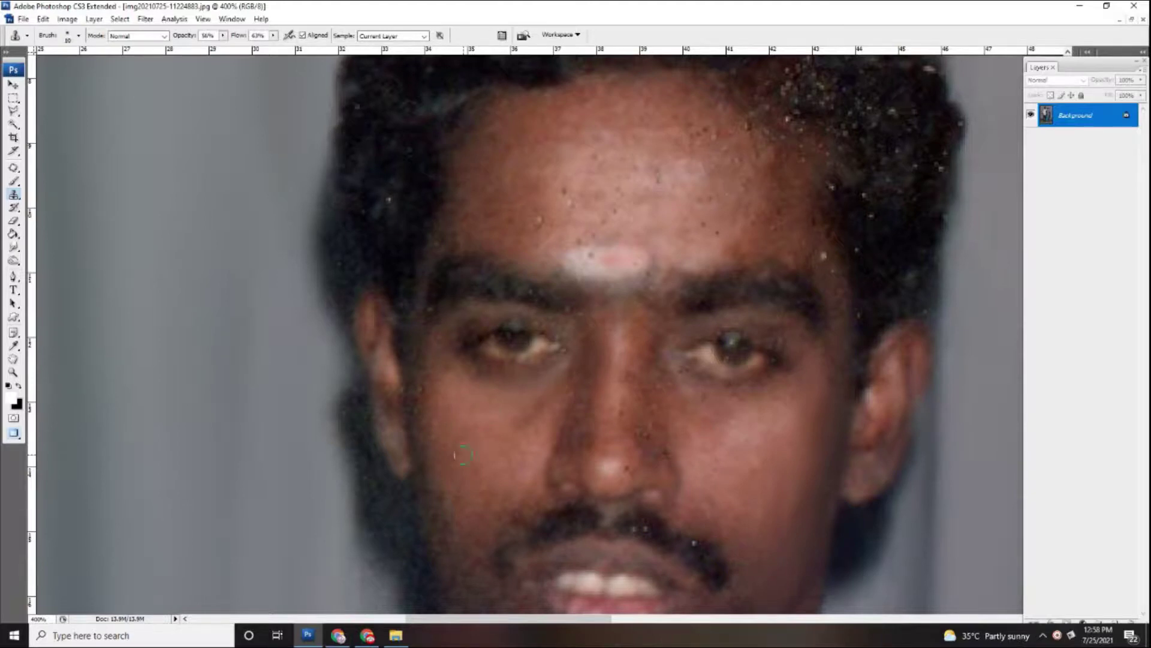
pyautogui.scroll(-7, 500, 424)
pyautogui.scroll(7, 549, 359)
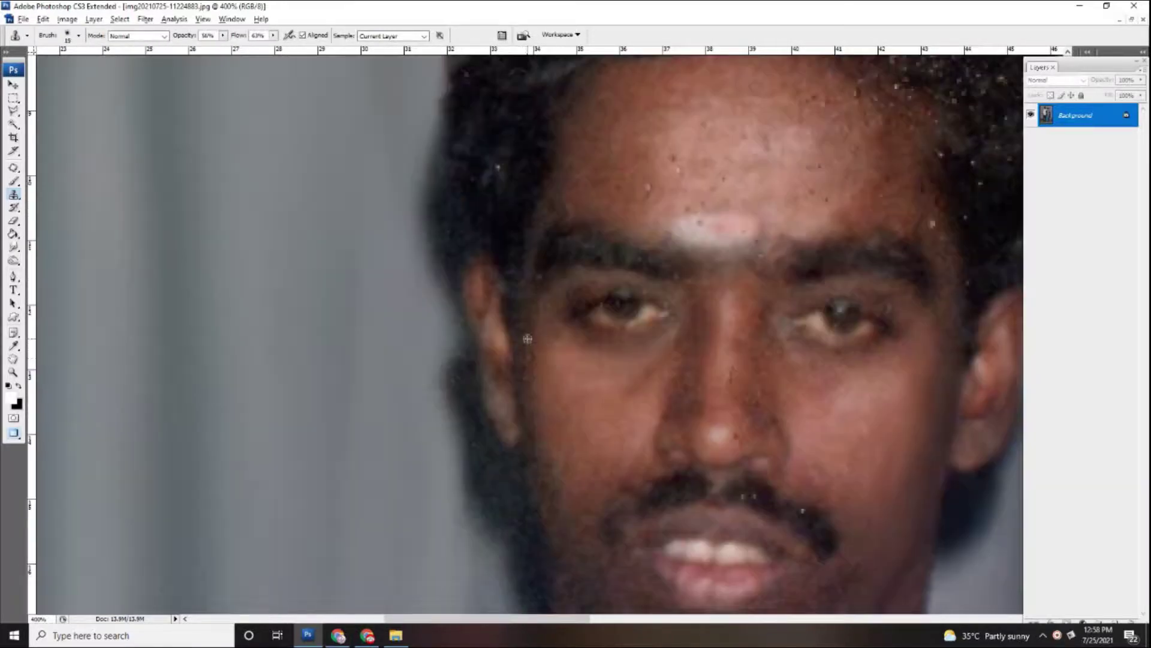
pyautogui.scroll(2, 551, 360)
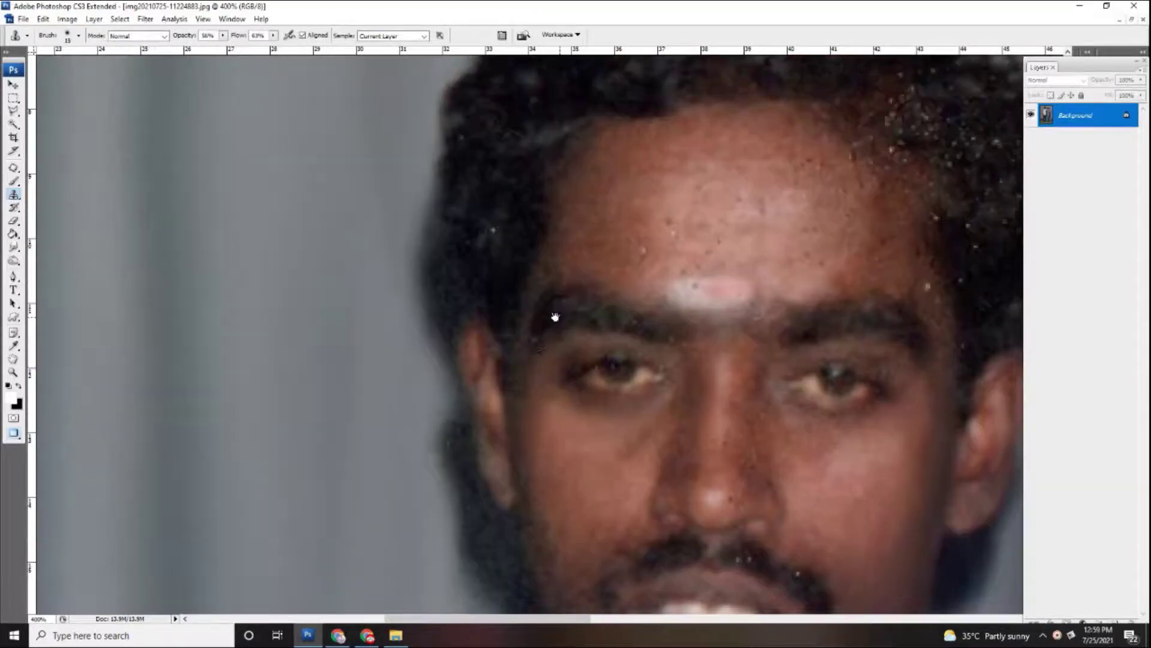
pyautogui.scroll(1, 558, 360)
pyautogui.scroll(2, 600, 353)
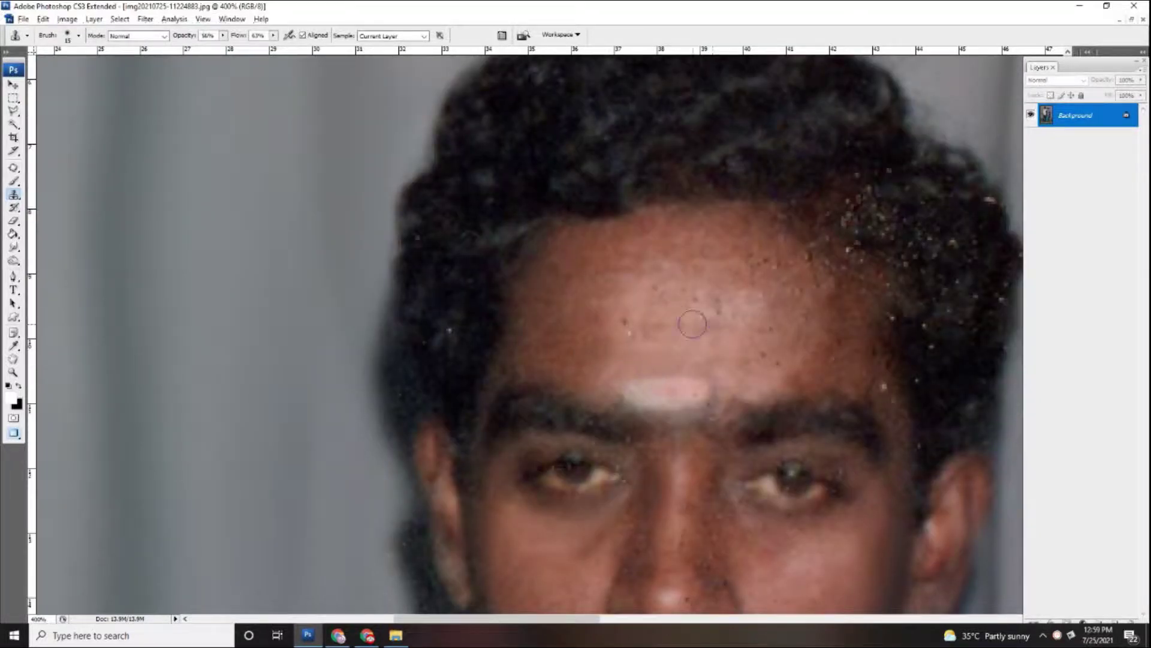
pyautogui.hotkey('ctrl', '-')
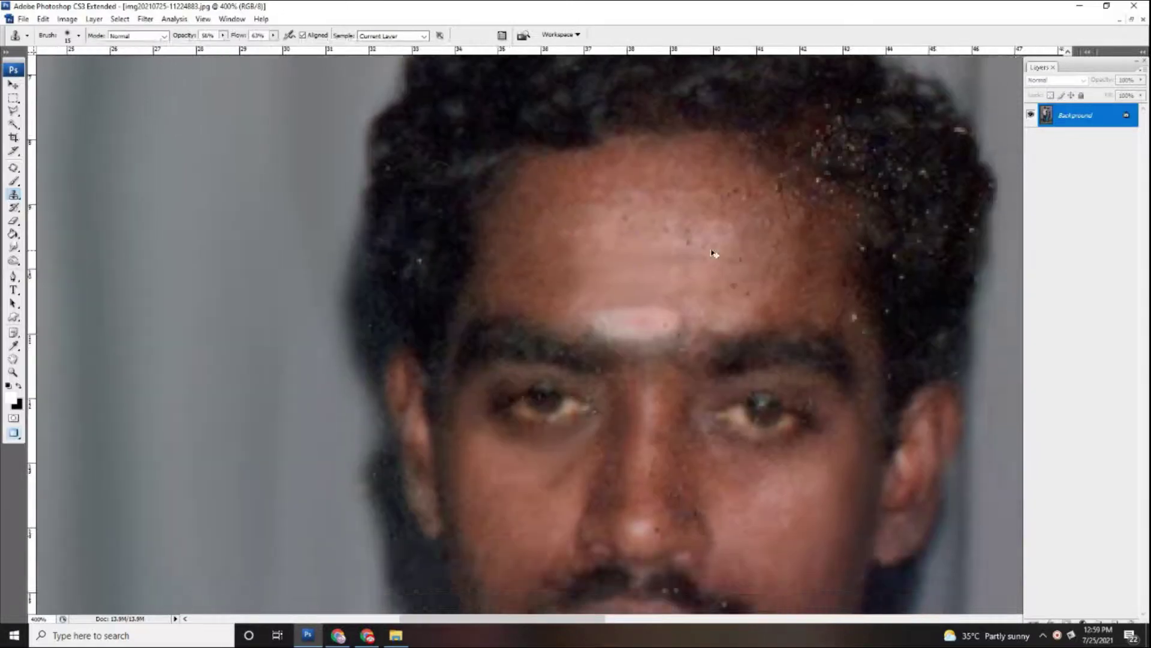
pyautogui.hotkey('ctrl', '-')
pyautogui.hotkey('ctrl', '+')
pyautogui.hotkey('ctrl', '+')
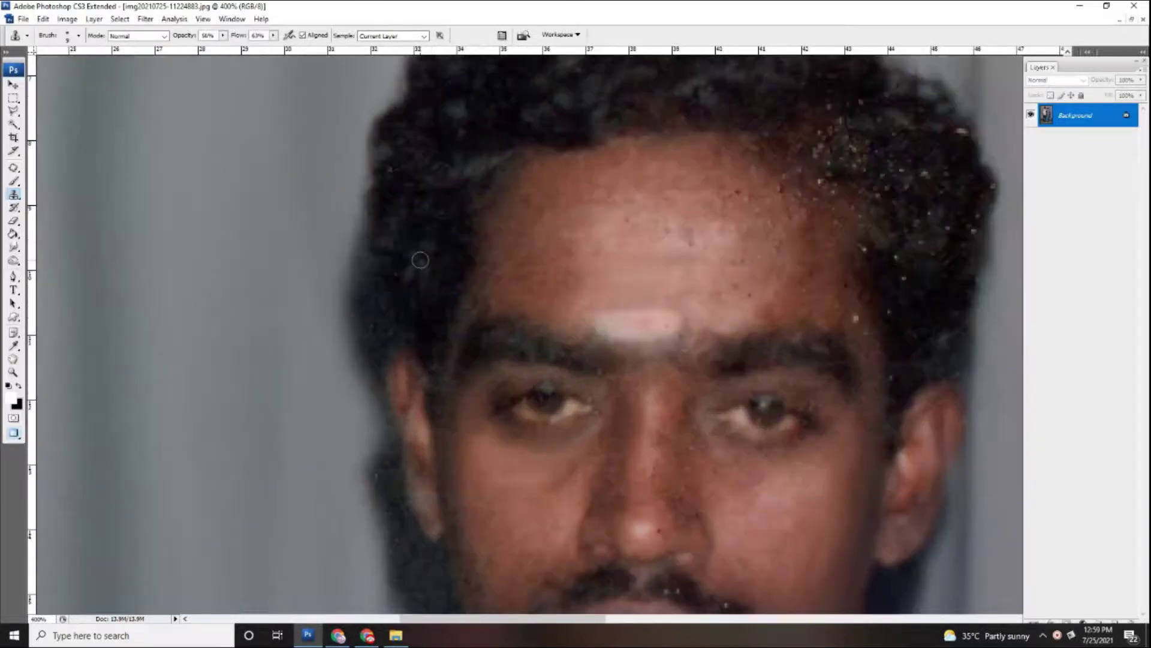
pyautogui.scroll(2, 750, 297)
pyautogui.hscroll(3, 749, 297)
# Step: Clone clean hair over the light speckles along the man's right hairline
pyautogui.moveTo(738, 401); pyautogui.dragTo(703, 331)
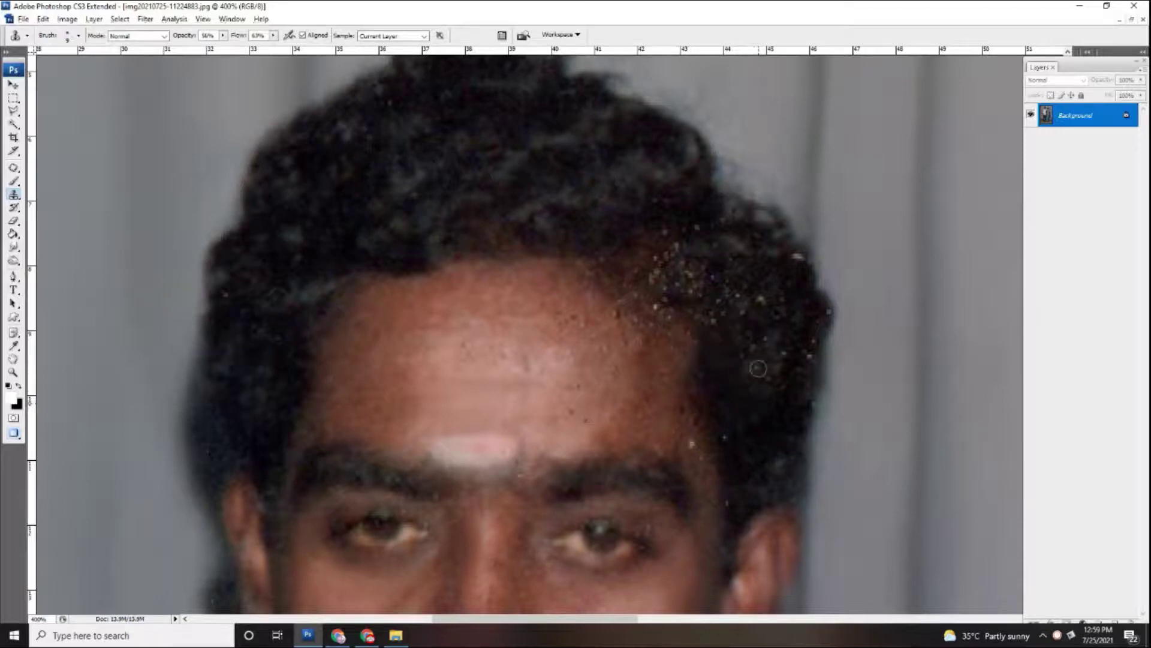
pyautogui.moveTo(714, 308); pyautogui.dragTo(704, 309)
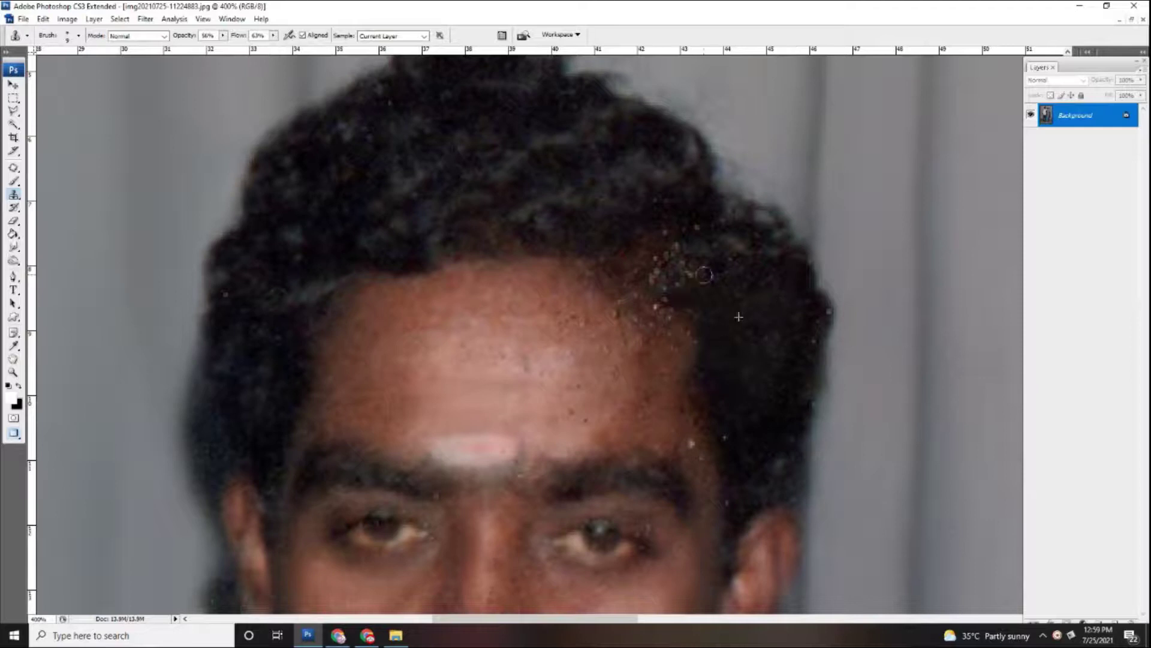
pyautogui.moveTo(809, 403); pyautogui.dragTo(743, 435)
pyautogui.moveTo(731, 343); pyautogui.dragTo(736, 421)
pyautogui.moveTo(654, 359); pyautogui.dragTo(660, 390)
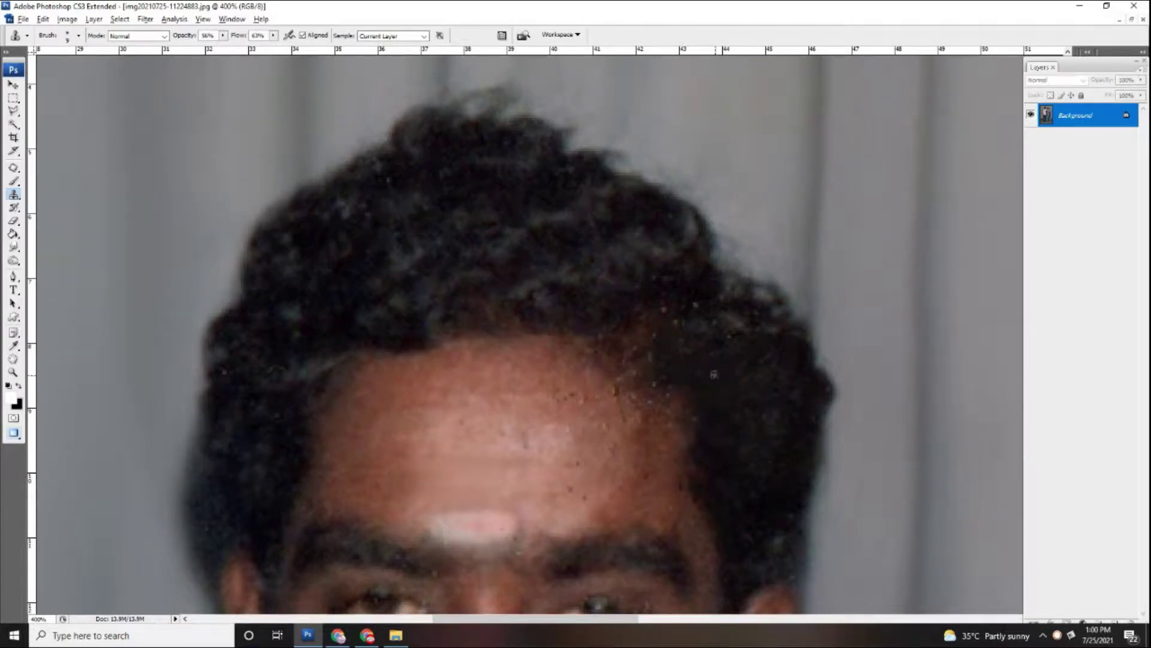
pyautogui.moveTo(729, 332); pyautogui.dragTo(730, 371)
pyautogui.hotkey('ctrl', '-')
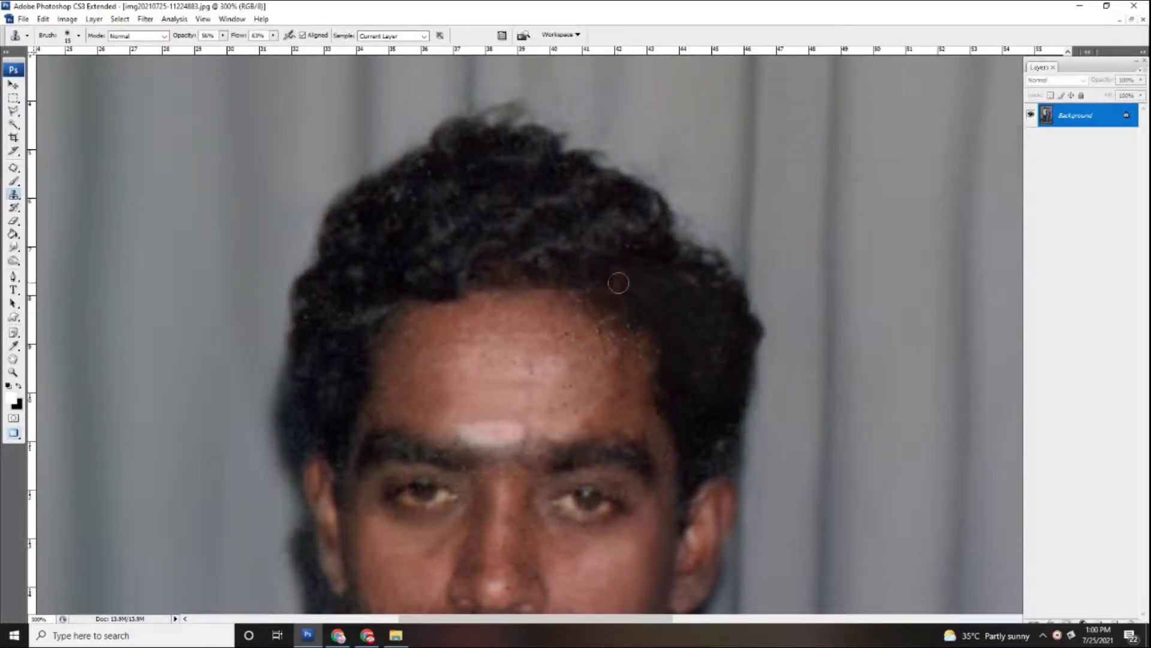
# Step: Set Clone Stamp opacity to 46% and clone over a speck on the forehead
pyautogui.press('4')
pyautogui.press('6')
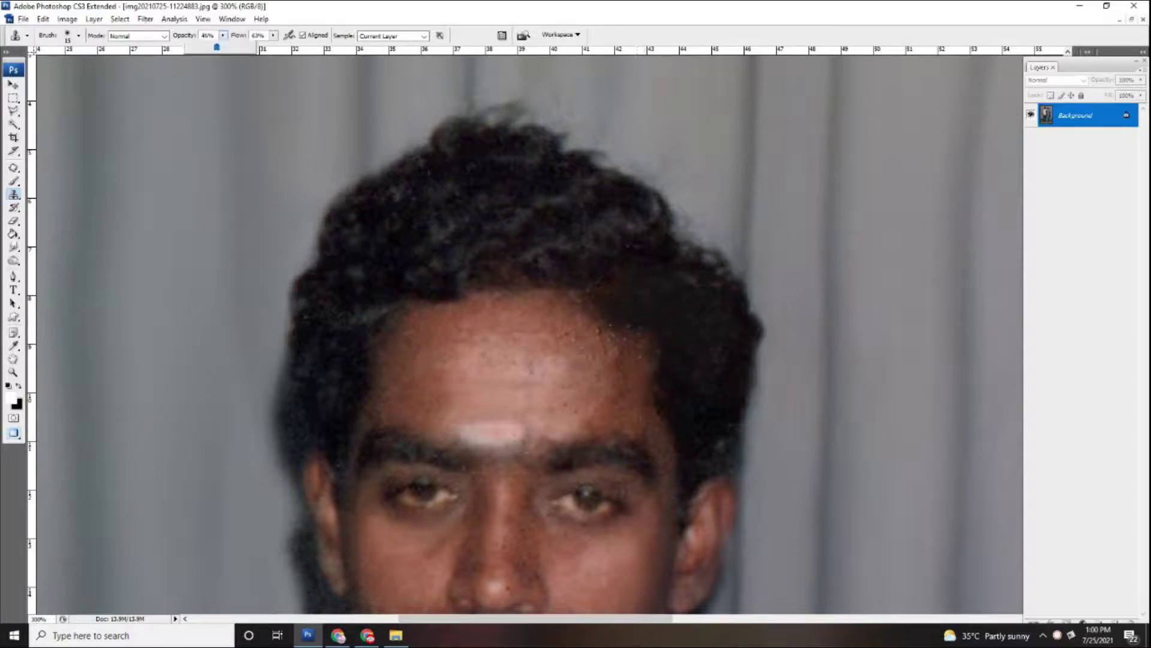
pyautogui.click(590, 397)
pyautogui.scroll(1, 573, 412)
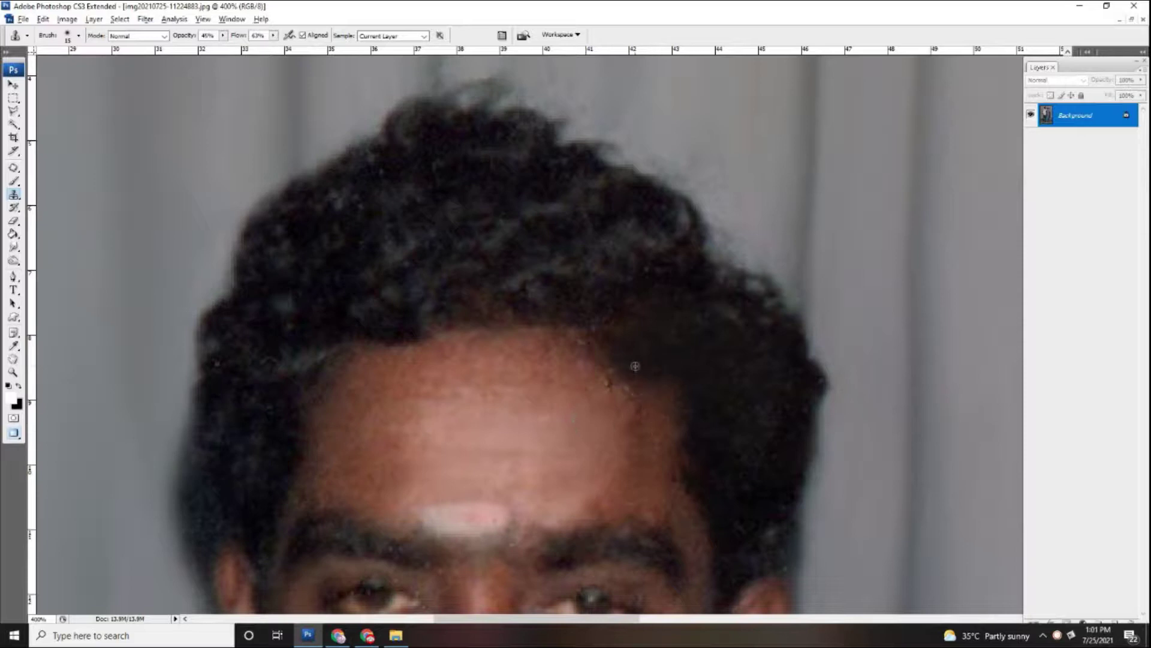
pyautogui.moveTo(630, 410)
pyautogui.mouseDown()
pyautogui.moveTo(618, 291)
pyautogui.moveTo(608, 350)
pyautogui.mouseUp()
pyautogui.scroll(-4, 619, 291)
pyautogui.scroll(4, 619, 291)
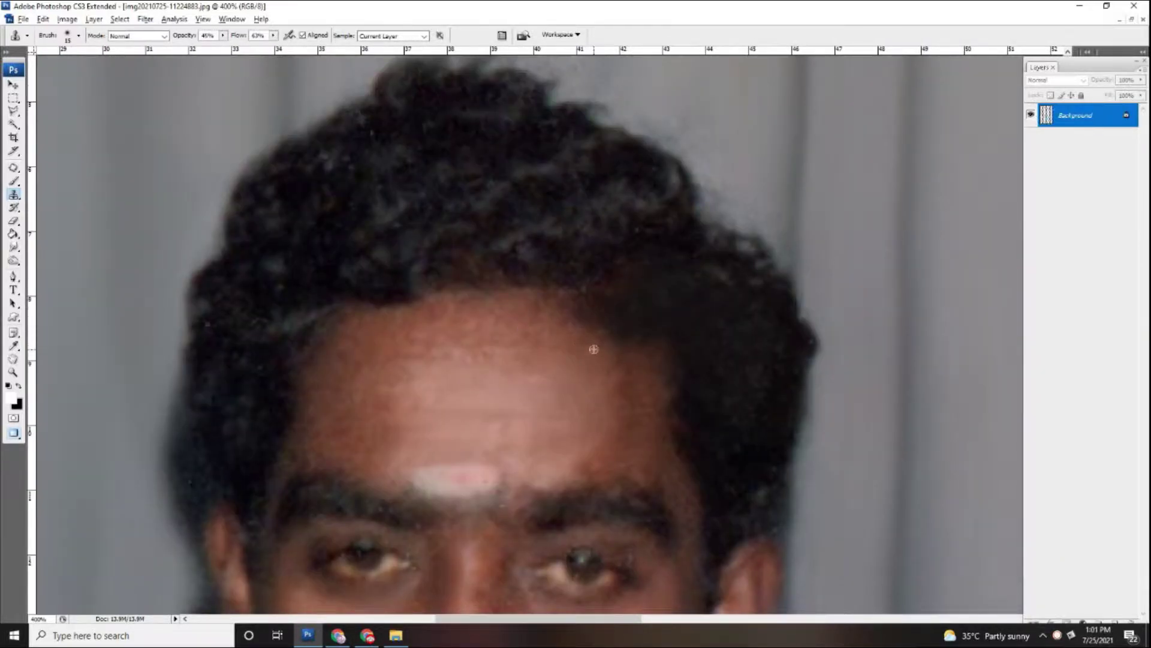
# Step: Clone away blemishes near the eyes and beside the nose
pyautogui.moveTo(643, 286); pyautogui.dragTo(600, 202)
pyautogui.scroll(-4, 623, 223)
pyautogui.scroll(4, 673, 250)
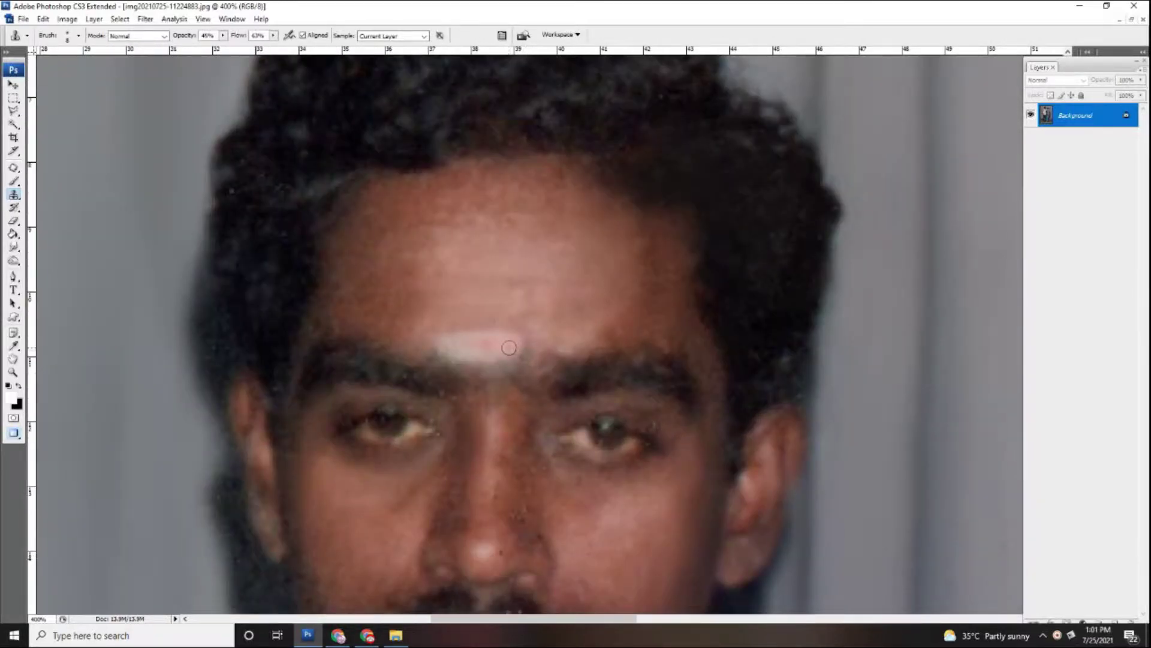
pyautogui.scroll(-2, 509, 345)
pyautogui.scroll(-2, 449, 319)
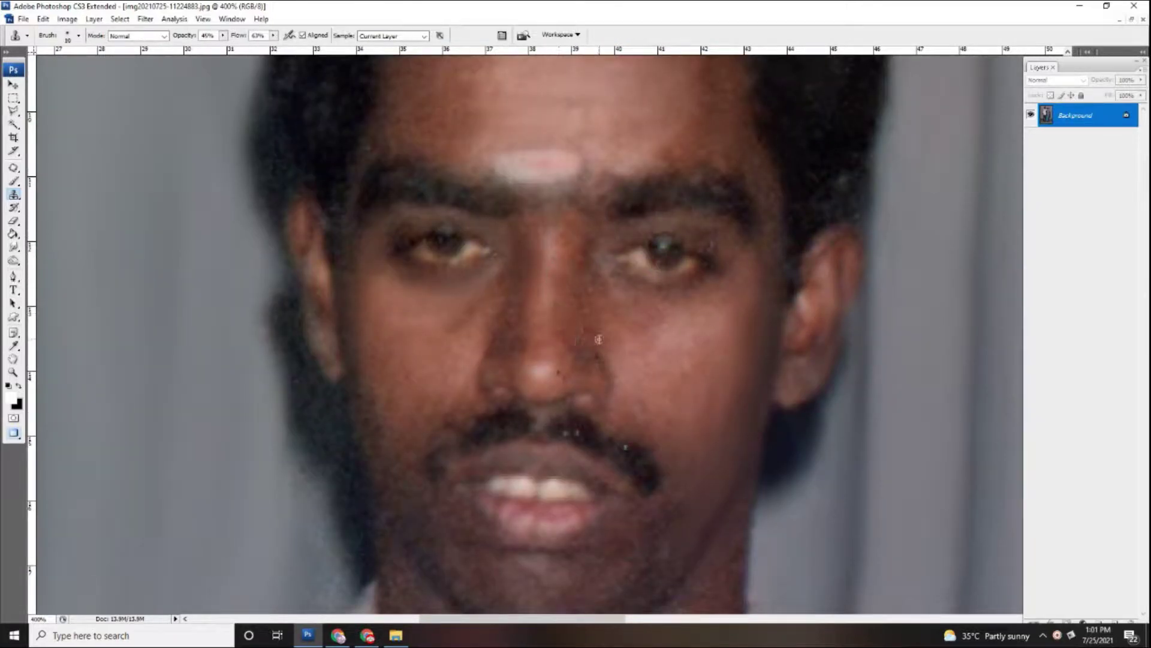
pyautogui.moveTo(584, 311); pyautogui.dragTo(594, 296)
pyautogui.scroll(-1, 684, 287)
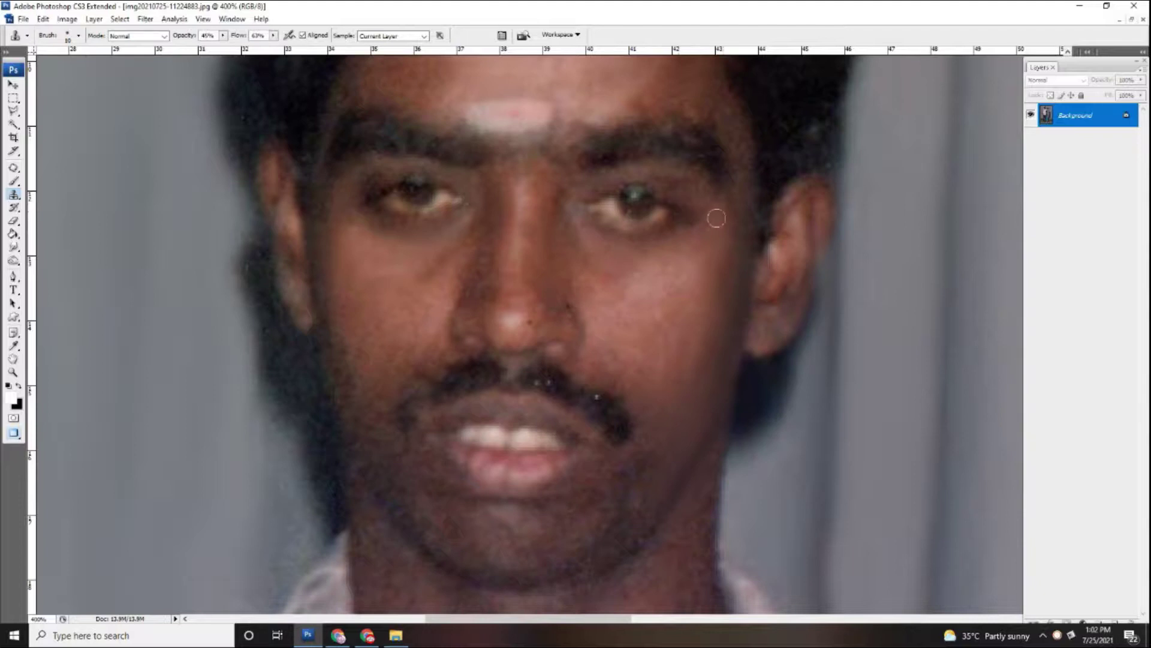
pyautogui.keyDown('alt'); pyautogui.click(578, 303); pyautogui.keyUp('alt')
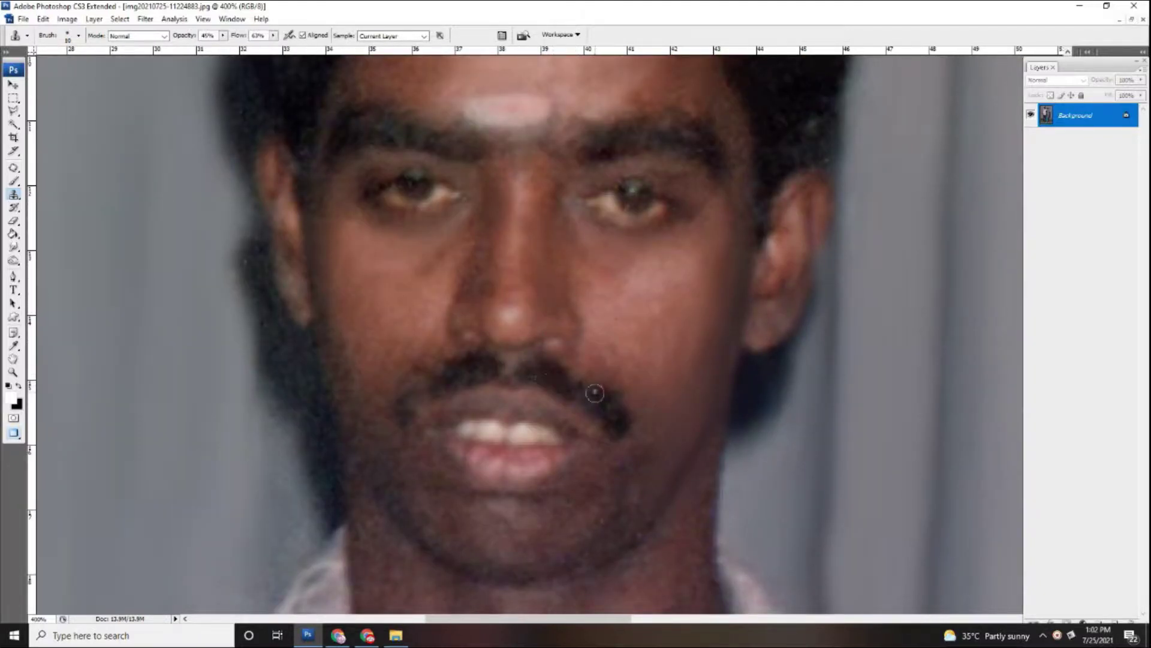
pyautogui.scroll(-2, 596, 466)
# Step: Review the retouched face and duplicate the photo onto Layer 1
pyautogui.scroll(1, 627, 258)
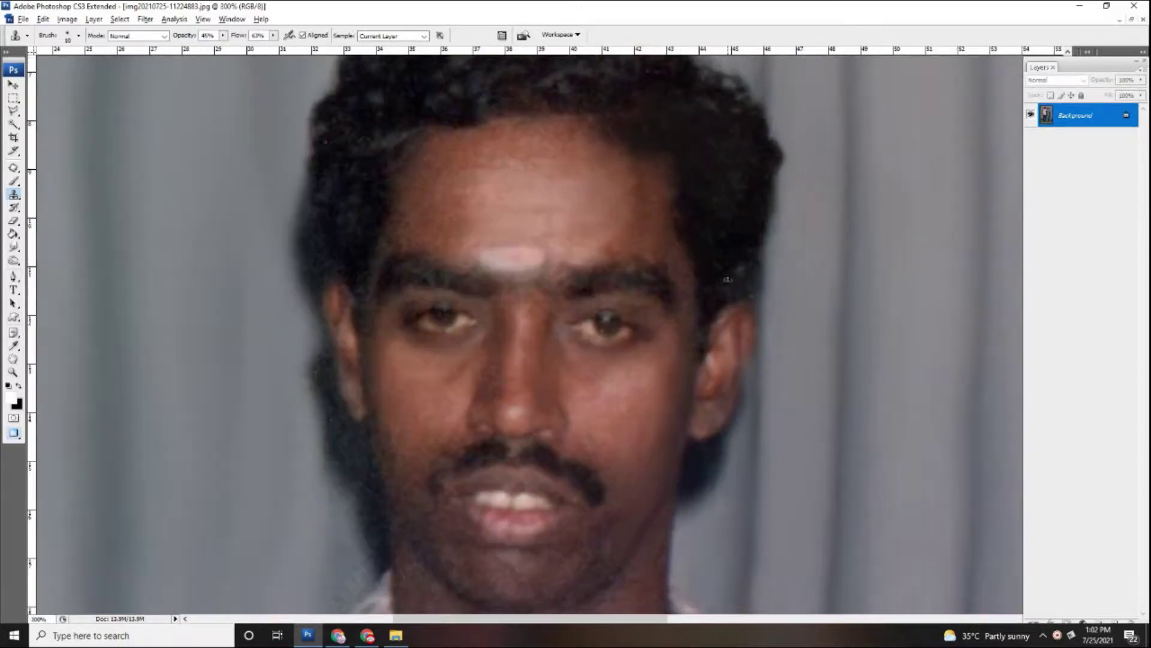
pyautogui.scroll(-3, 728, 289)
pyautogui.scroll(-3, 729, 290)
pyautogui.scroll(-1, 610, 266)
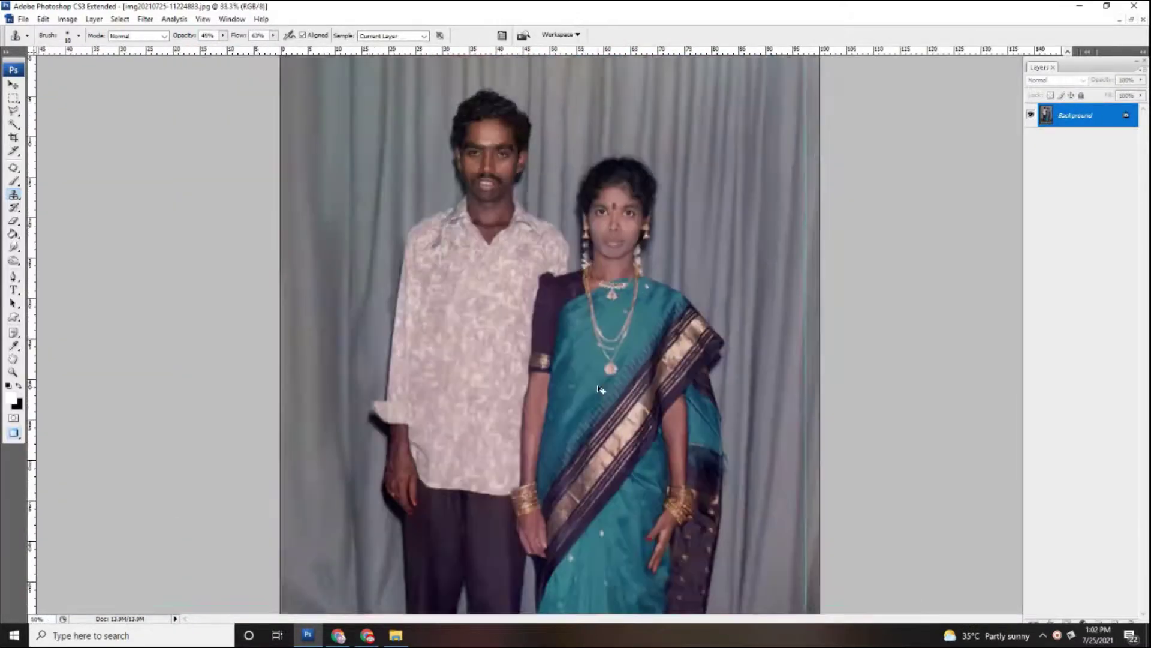
pyautogui.scroll(-1, 611, 266)
pyautogui.press('c')
pyautogui.scroll(1, 610, 265)
pyautogui.scroll(2, 611, 266)
pyautogui.scroll(1, 565, 296)
pyautogui.scroll(-3, 610, 377)
pyautogui.scroll(-1, 610, 376)
pyautogui.hotkey('ctrl', 'j')
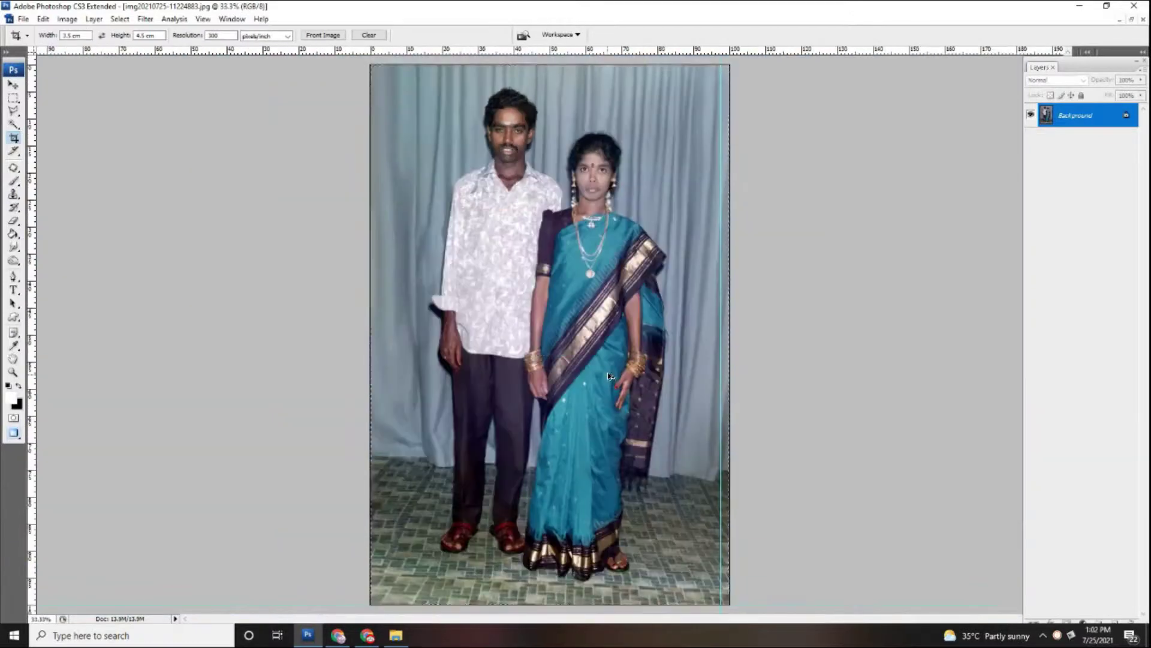
# Step: Warm Layer 1 with Color Balance red +23, yellow -19, then launch Noiseware Professional
pyautogui.press('i')
pyautogui.hotkey('ctrl', 'b')
pyautogui.moveTo(912, 300)
pyautogui.mouseDown()
pyautogui.moveTo(937, 302)
pyautogui.moveTo(926, 300)
pyautogui.mouseUp()
pyautogui.moveTo(912, 330); pyautogui.dragTo(901, 332)
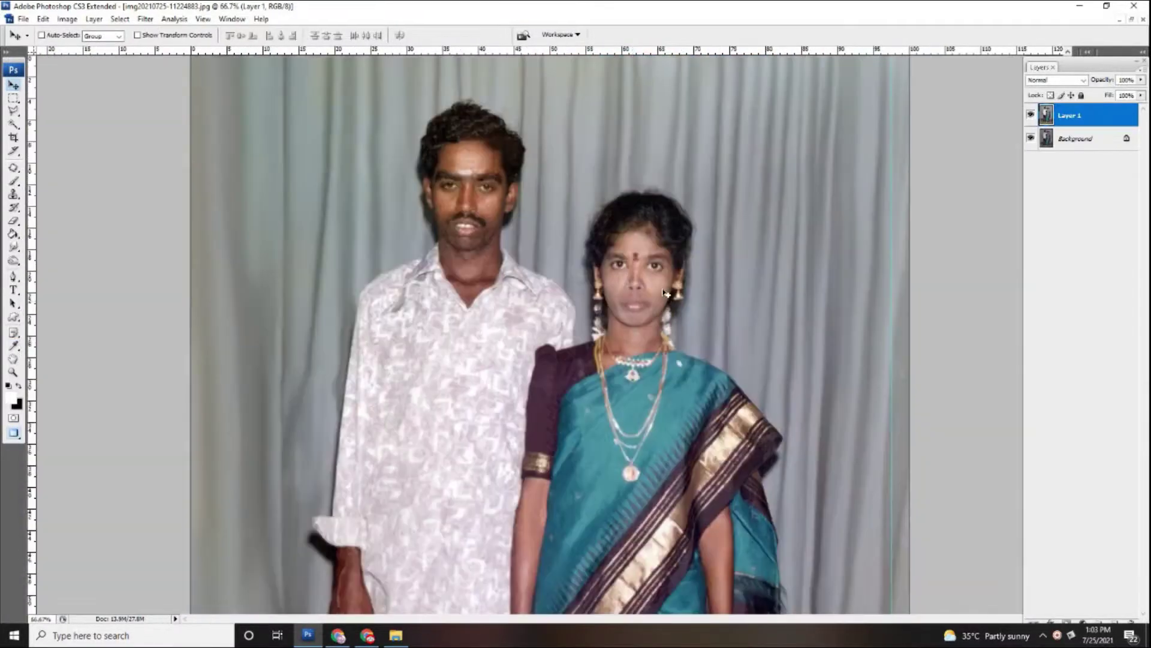
pyautogui.click(145, 19)
pyautogui.click(325, 295)
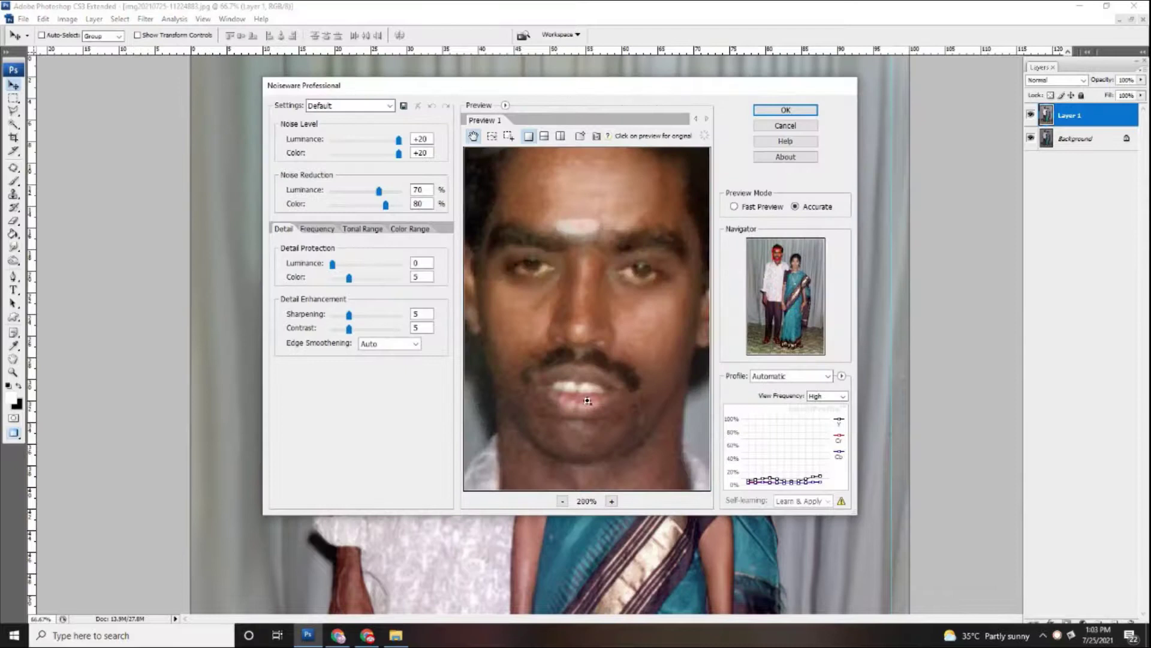
# Step: Apply Noiseware with Luminance noise level +10 and Color +9, then zoom out
pyautogui.moveTo(399, 140)
pyautogui.mouseDown()
pyautogui.moveTo(382, 139)
pyautogui.moveTo(380, 154)
pyautogui.mouseUp()
pyautogui.moveTo(609, 406)
pyautogui.mouseDown()
pyautogui.moveTo(655, 413)
pyautogui.moveTo(661, 430)
pyautogui.moveTo(669, 282)
pyautogui.mouseUp()
pyautogui.press('Return')
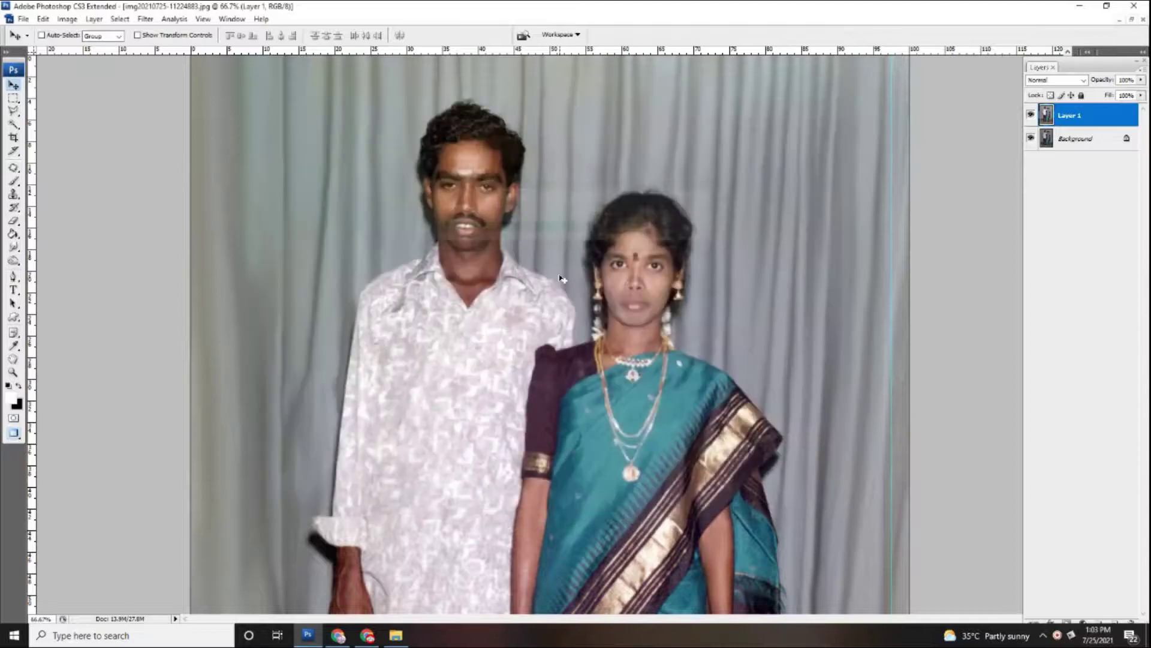
pyautogui.hotkey('ctrl', '-')
pyautogui.hotkey('ctrl', '-')
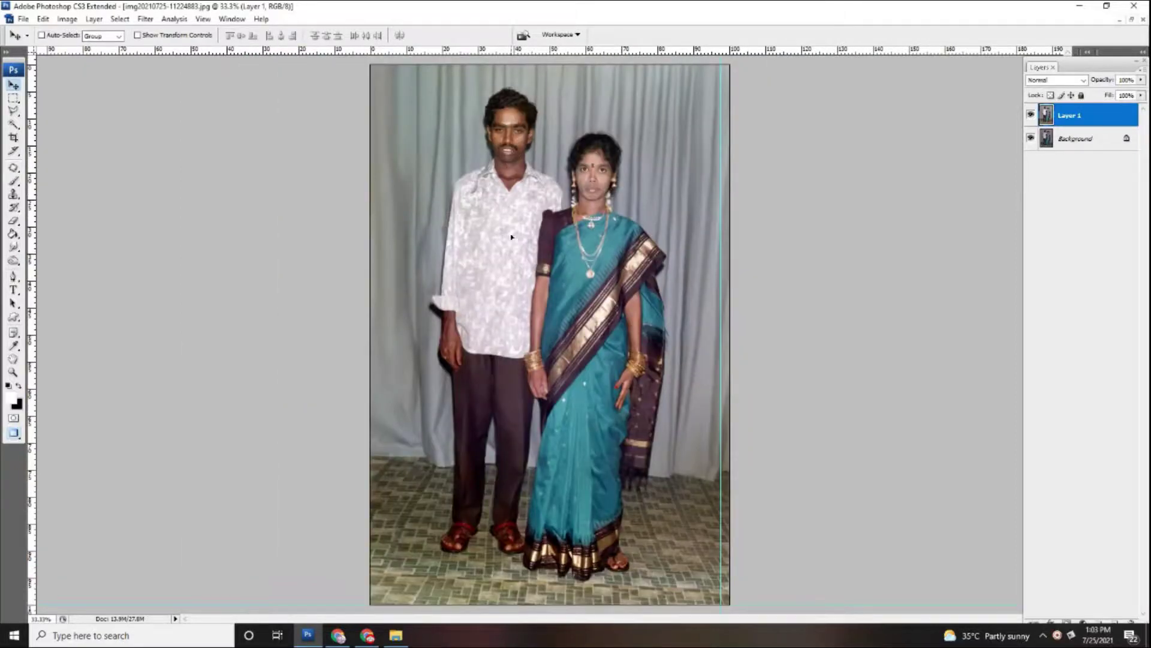
# Step: Enter Quick Mask with the Brush tool and zoom in on the couple
pyautogui.press('b')
pyautogui.press('q')
pyautogui.hotkey('ctrl', '+')
# Step: Paint a Quick Mask over the floor around the couple's feet and saree
pyautogui.moveTo(456, 126)
pyautogui.mouseDown()
pyautogui.moveTo(468, 180)
pyautogui.moveTo(494, 204)
pyautogui.mouseUp()
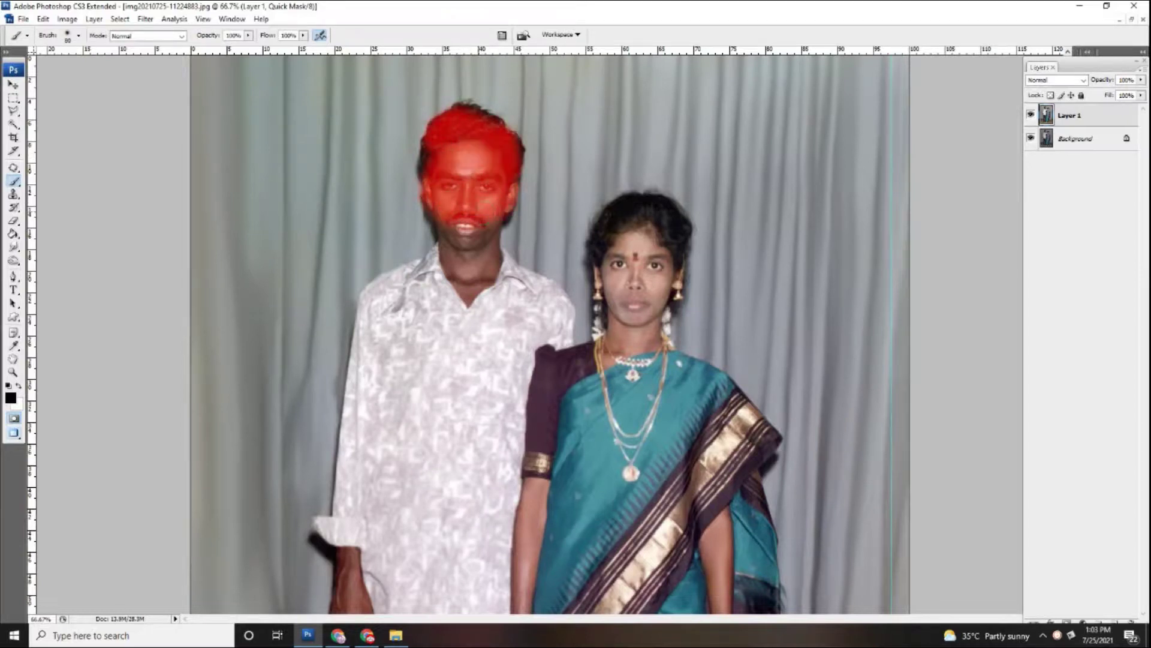
pyautogui.scroll(-10, 550, 336)
pyautogui.press(']')
pyautogui.press(']')
pyautogui.press(']')
pyautogui.moveTo(252, 323)
pyautogui.mouseDown()
pyautogui.moveTo(360, 491)
pyautogui.moveTo(192, 546)
pyautogui.moveTo(414, 456)
pyautogui.mouseUp()
pyautogui.moveTo(720, 455); pyautogui.dragTo(779, 528)
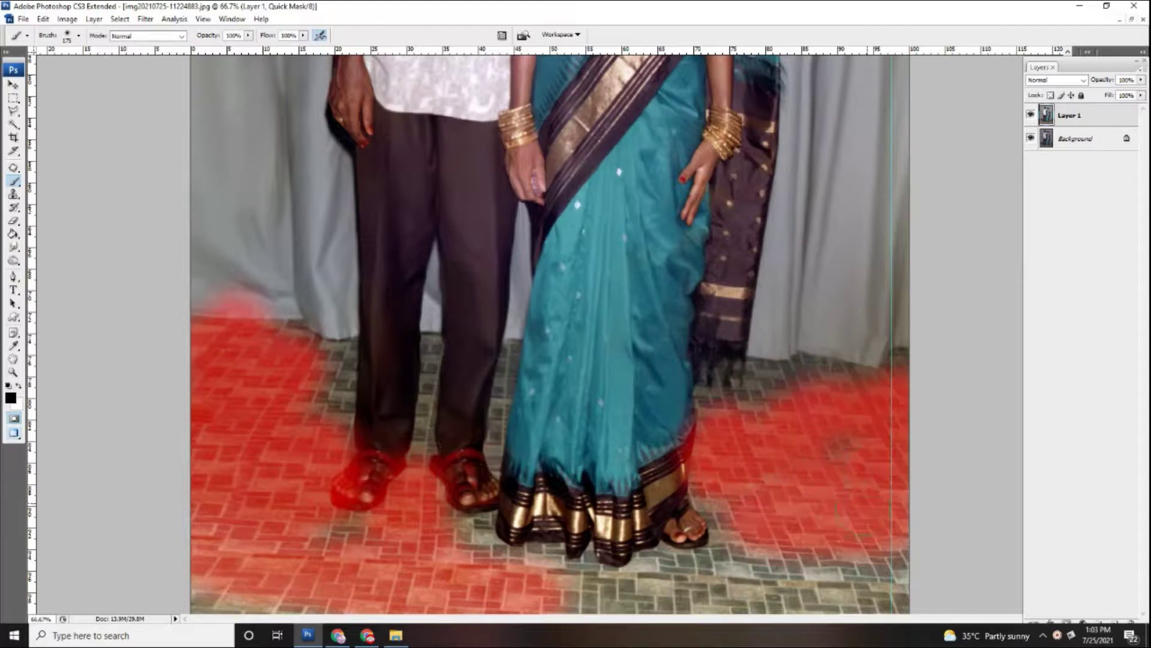
pyautogui.moveTo(779, 384); pyautogui.dragTo(744, 371)
pyautogui.moveTo(876, 591); pyautogui.dragTo(618, 591)
pyautogui.press('[')
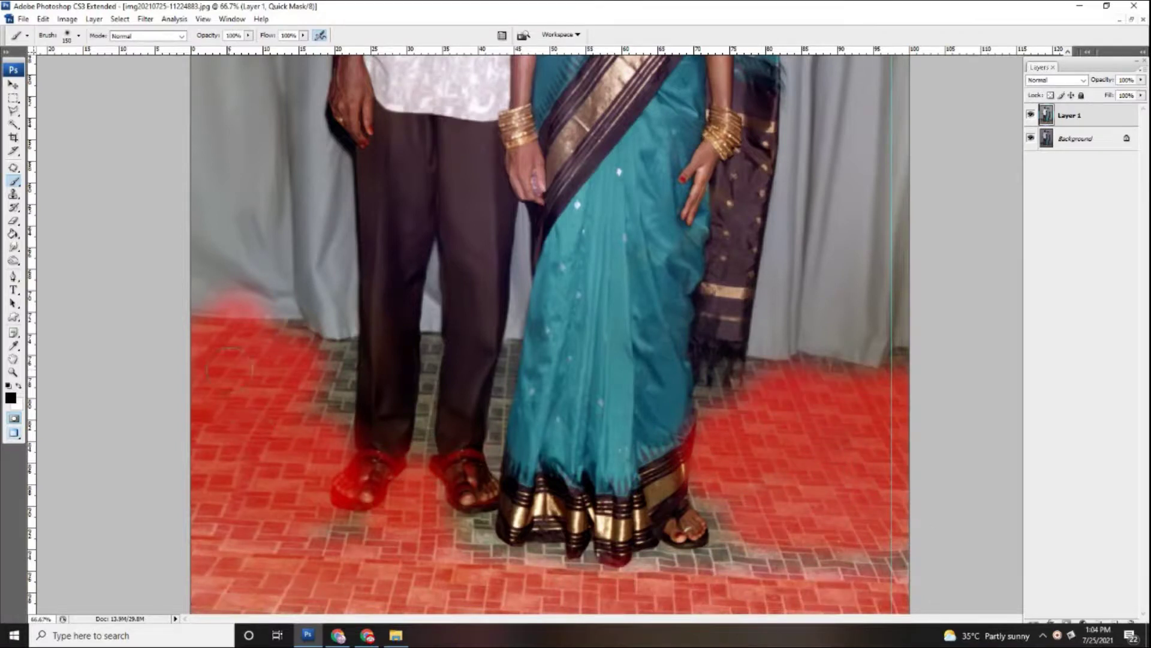
pyautogui.hotkey('ctrl', '-')
pyautogui.hotkey('ctrl', '-')
pyautogui.press('q')
# Step: Adjust the Yellows with Selective Color on the masked floor
pyautogui.click(67, 18)
pyautogui.moveTo(85, 49)
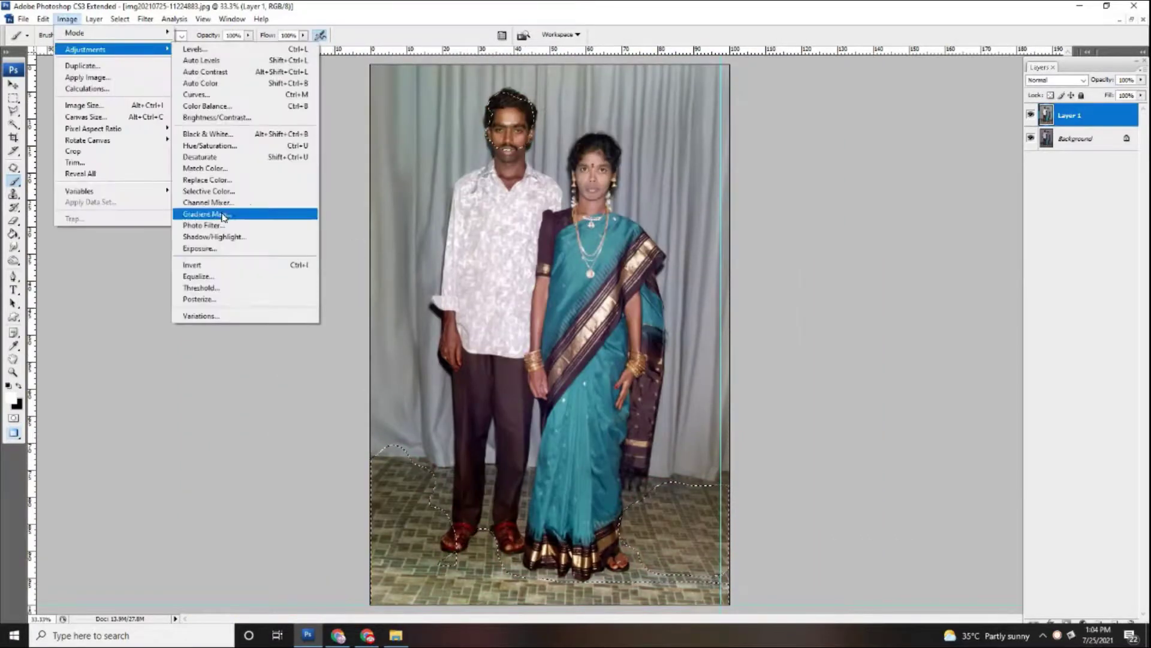
pyautogui.click(208, 191)
pyautogui.click(899, 236)
pyautogui.click(888, 246)
pyautogui.moveTo(888, 326); pyautogui.dragTo(869, 326)
pyautogui.press('Return')
pyautogui.press('c')
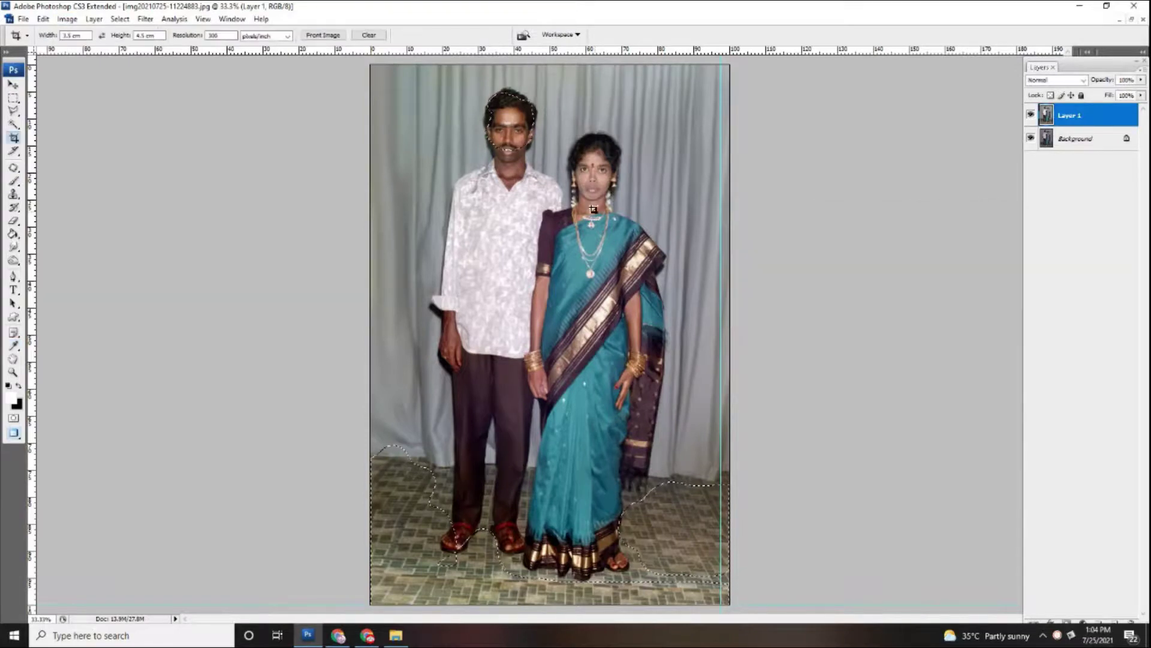
# Step: Quick-mask the woman's face and turn it into a selection
pyautogui.hotkey('ctrl', '+')
pyautogui.hotkey('ctrl', '-')
pyautogui.hotkey('ctrl', '+')
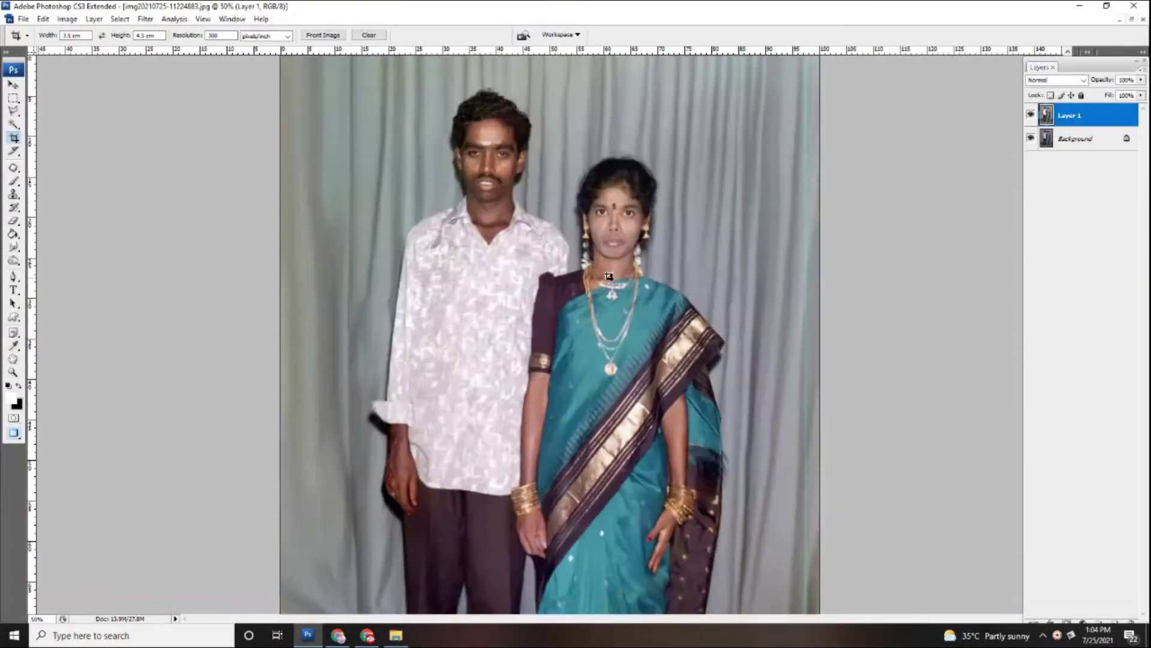
pyautogui.press('b')
pyautogui.press('q')
pyautogui.hotkey('ctrl', '+')
pyautogui.moveTo(660, 150)
pyautogui.mouseDown()
pyautogui.moveTo(689, 171)
pyautogui.moveTo(666, 204)
pyautogui.moveTo(618, 195)
pyautogui.mouseUp()
pyautogui.press('q')
# Step: Warm the woman's face with Color Balance: red +25, blue -12
pyautogui.hotkey('ctrl', 'b')
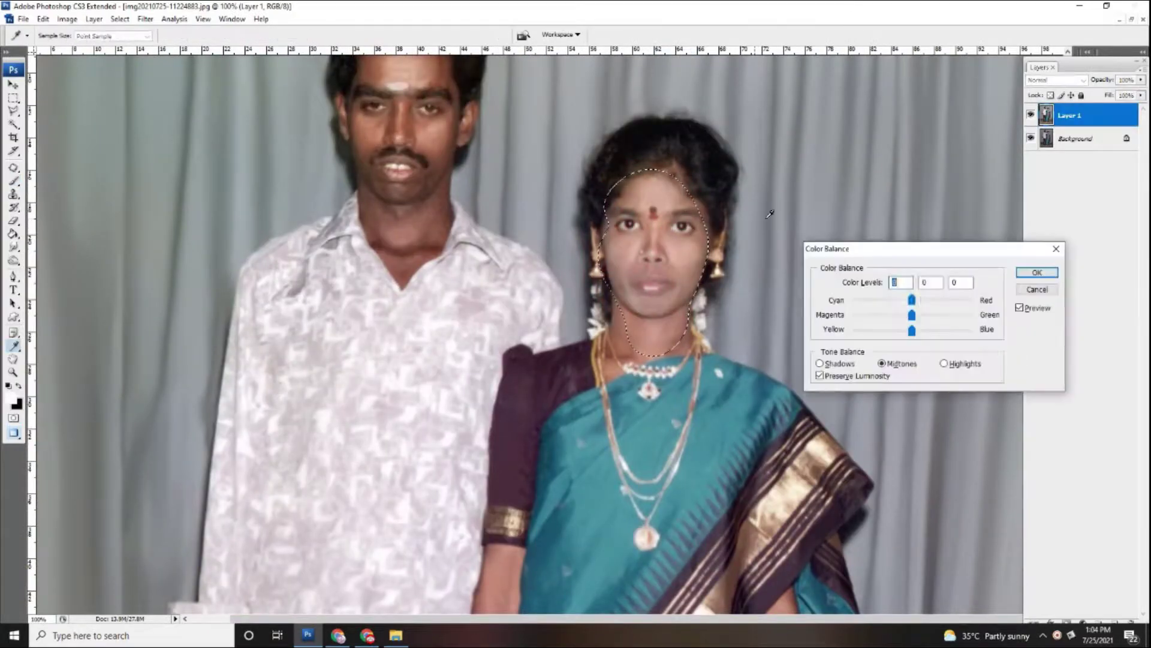
pyautogui.moveTo(927, 307); pyautogui.dragTo(928, 305)
pyautogui.moveTo(912, 331); pyautogui.dragTo(908, 334)
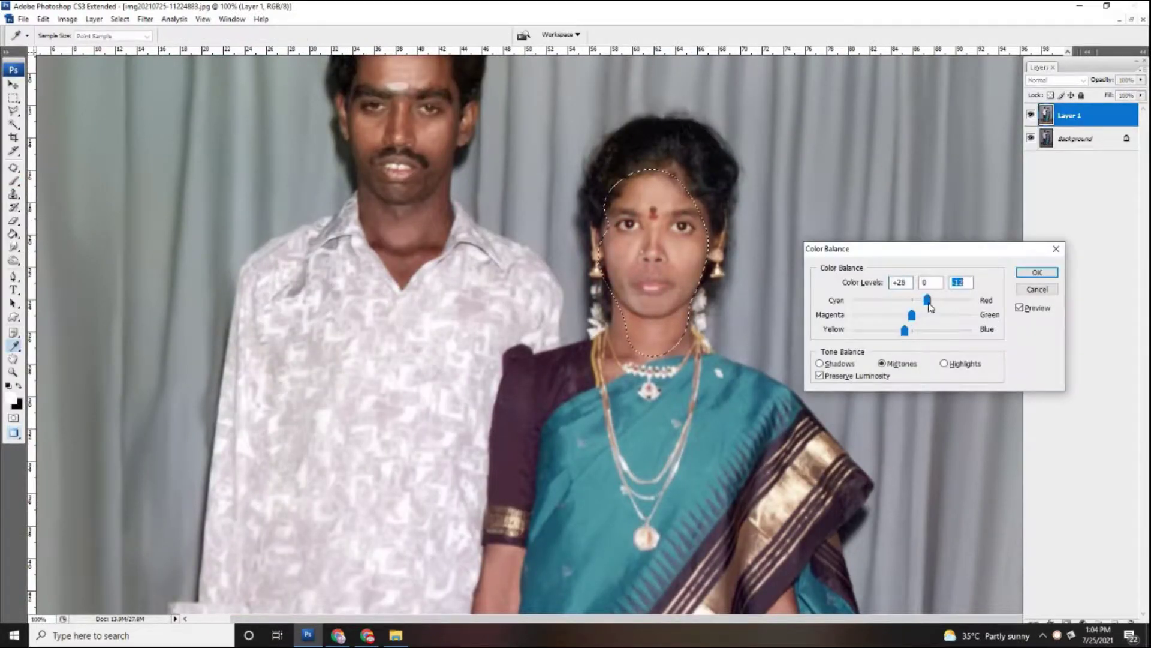
pyautogui.press('Return')
pyautogui.hotkey('ctrl', 'd')
pyautogui.hotkey('ctrl', '0')
pyautogui.press('c')
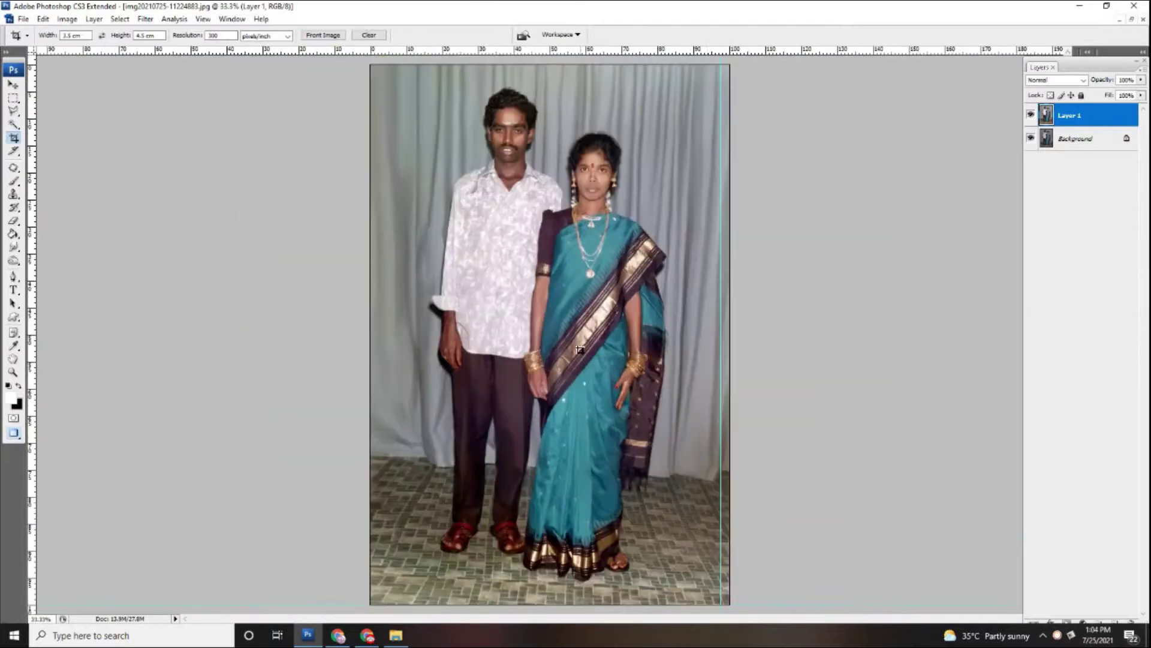
# Step: Quick-mask the couple's feet and turn the mask into a selection
pyautogui.press('b')
pyautogui.press('q')
pyautogui.hotkey('ctrl', '+')
pyautogui.moveTo(345, 294); pyautogui.dragTo(377, 420)
pyautogui.scroll(-5, 360, 469)
pyautogui.moveTo(360, 469); pyautogui.dragTo(351, 495)
pyautogui.moveTo(461, 465); pyautogui.dragTo(474, 494)
pyautogui.press('q')
# Step: Apply a Levels adjustment to the selected feet, then deselect
pyautogui.hotkey('ctrl', 'l')
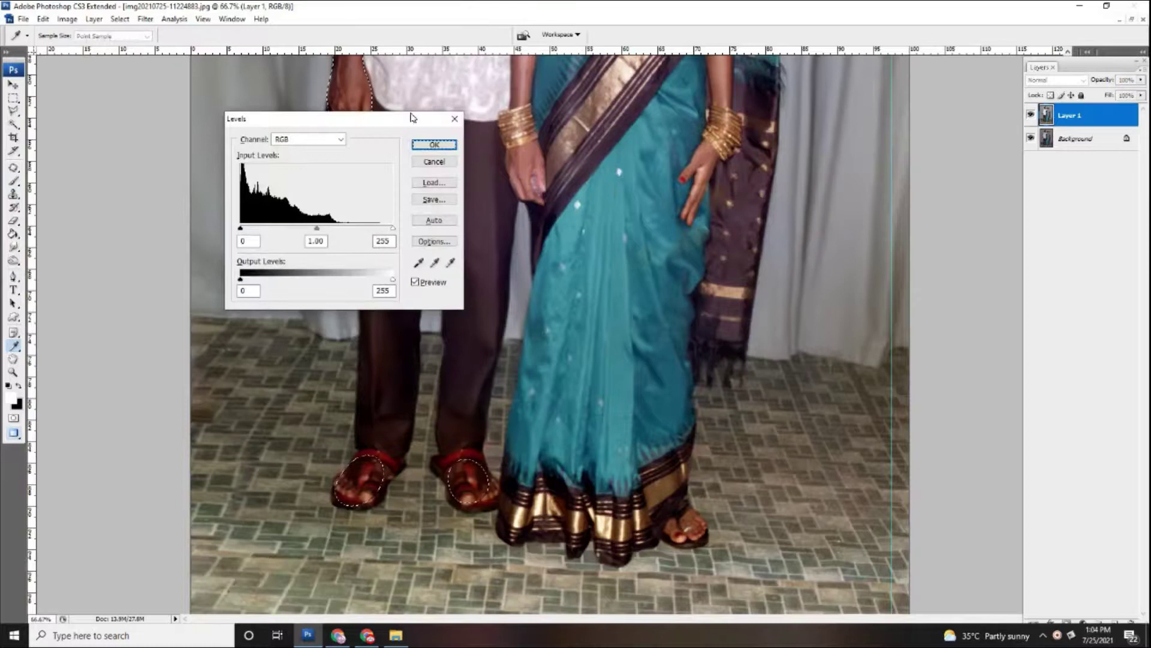
pyautogui.moveTo(412, 117); pyautogui.dragTo(779, 118)
pyautogui.press('Return')
pyautogui.press('c')
pyautogui.hotkey('ctrl', 'd')
pyautogui.hotkey('ctrl', '0')
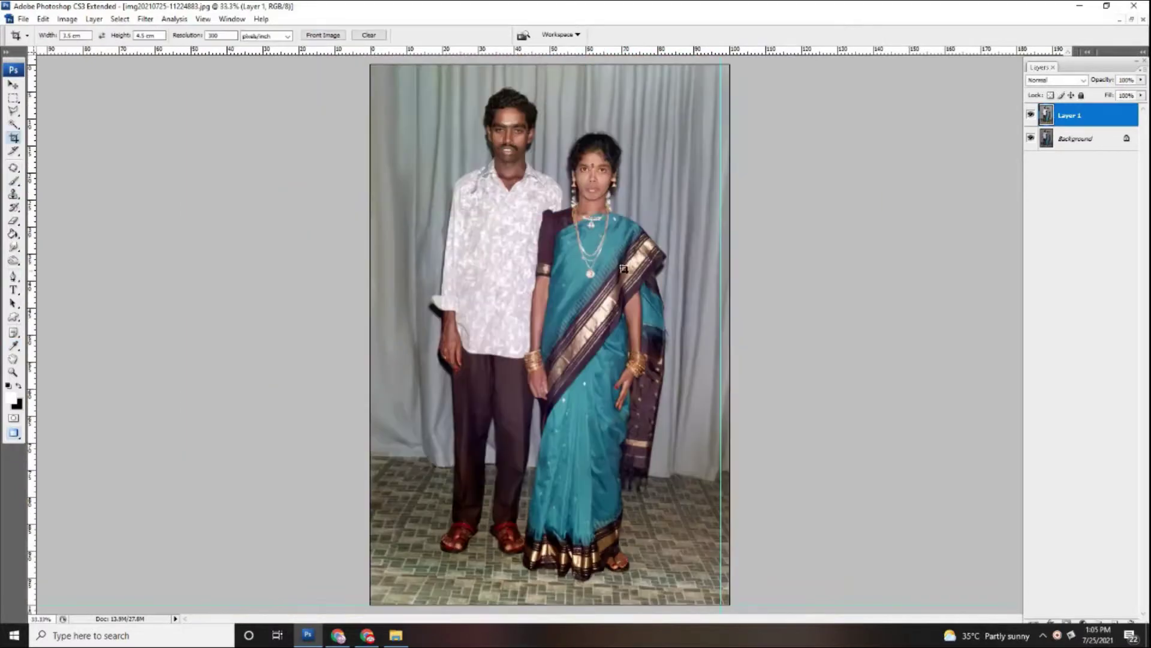
# Step: Zoom to 400% on the man's hand with the Smudge tool active
pyautogui.hotkey('ctrl', '+')
pyautogui.hotkey('ctrl', '+')
pyautogui.hotkey('ctrl', '+')
pyautogui.press('r')
pyautogui.hotkey('ctrl', '+')
pyautogui.hotkey('ctrl', '+')
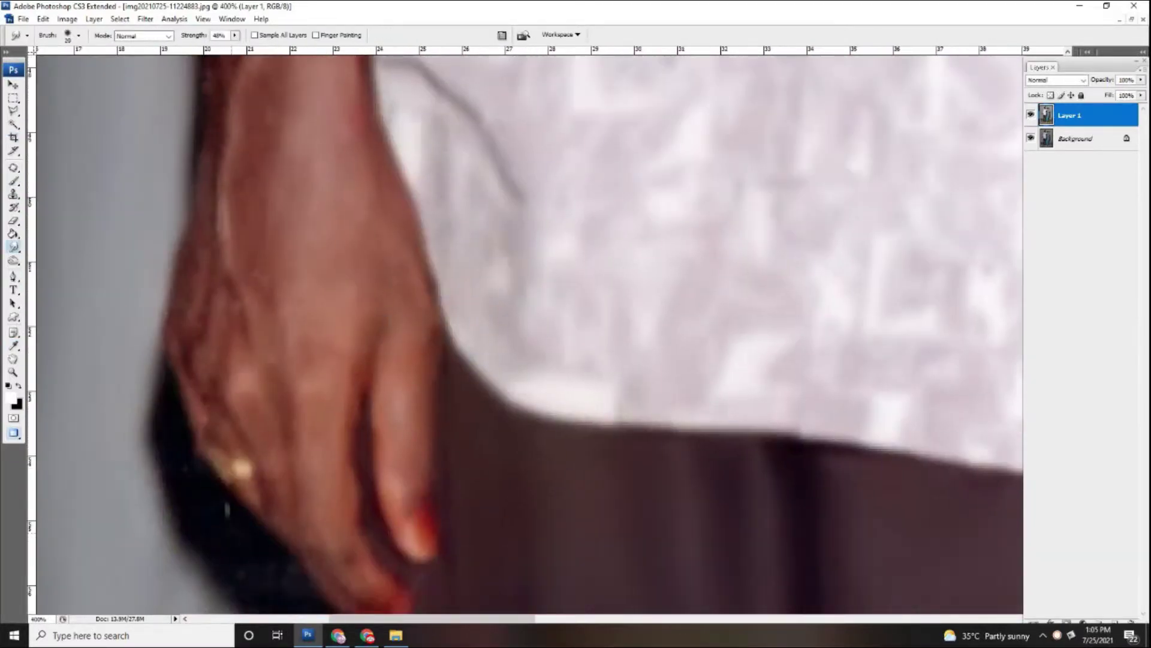
# Step: Smudge the man's hand at 35% Smudge strength
pyautogui.scroll(-2, 224, 450)
pyautogui.scroll(4, 288, 528)
pyautogui.click(234, 35)
pyautogui.moveTo(233, 48); pyautogui.dragTo(226, 48)
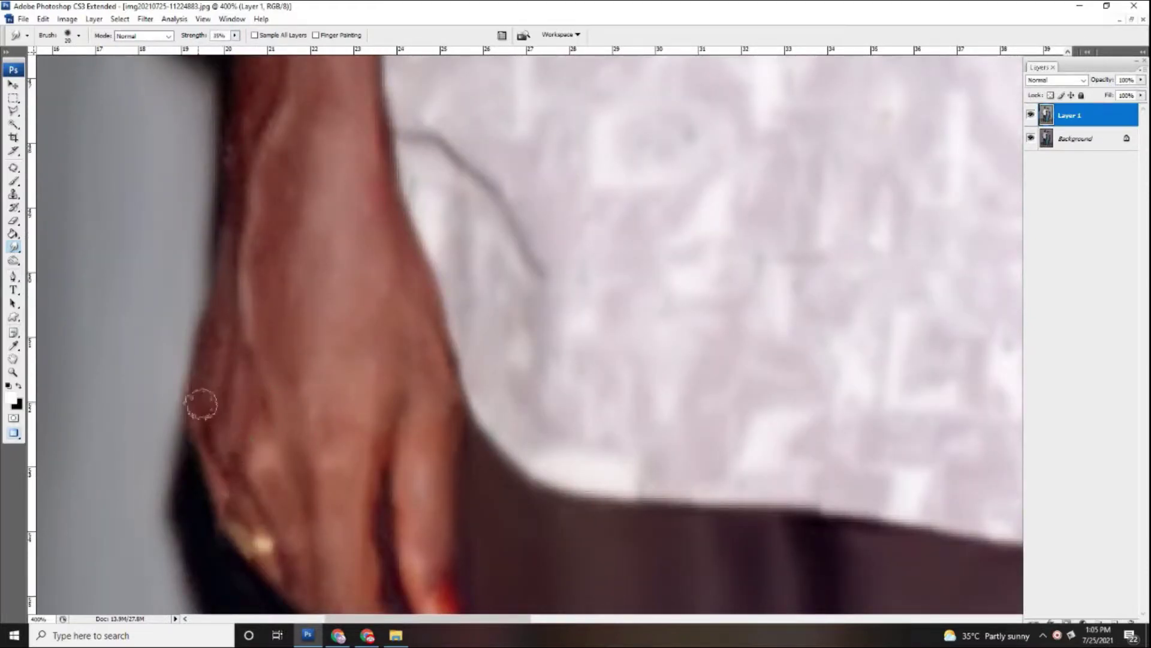
pyautogui.scroll(2, 296, 442)
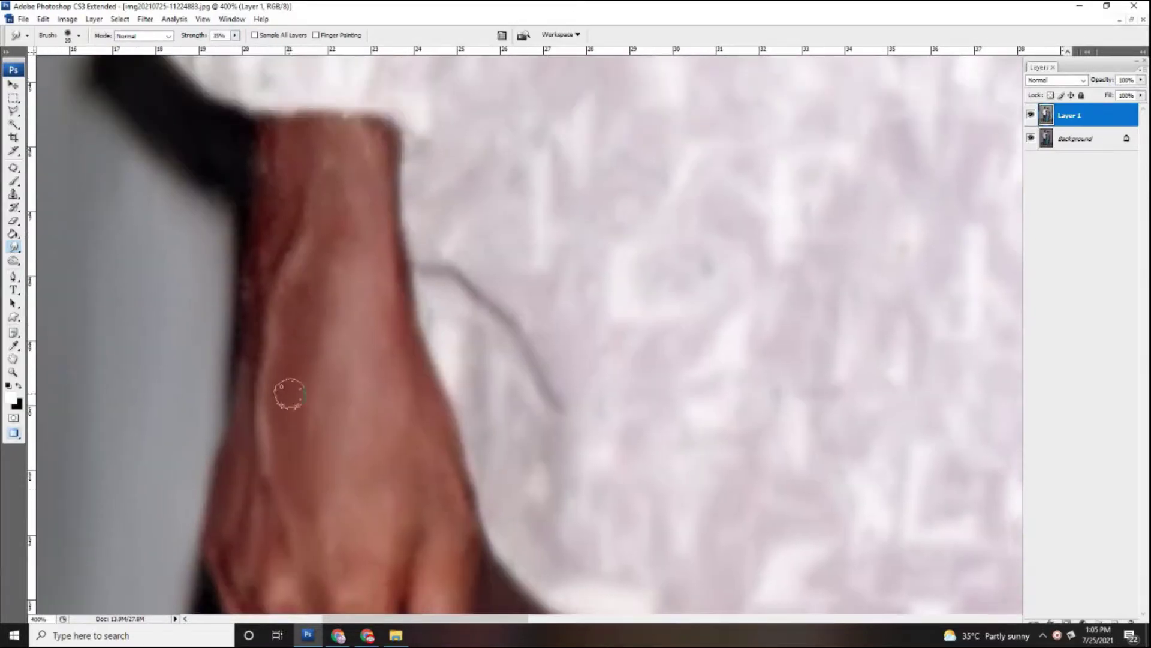
pyautogui.scroll(2, 290, 394)
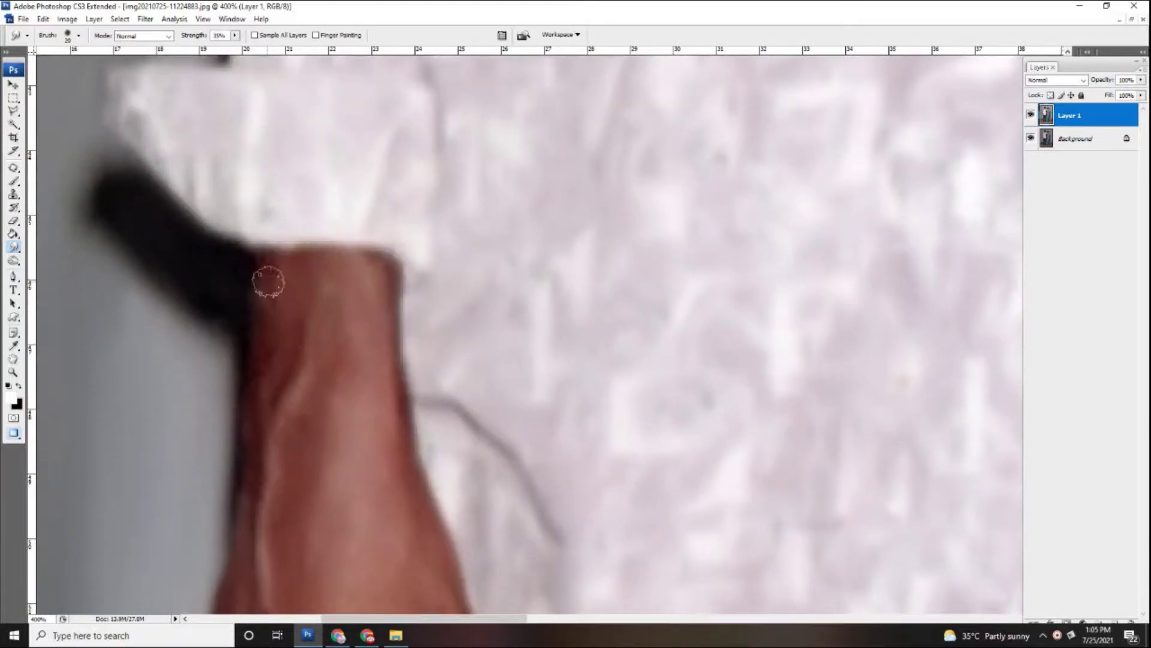
# Step: Smudge the man's face with a 20 px brush, then fit the photo on screen
pyautogui.hotkey('ctrl', '0')
pyautogui.scroll(5, 618, 418)
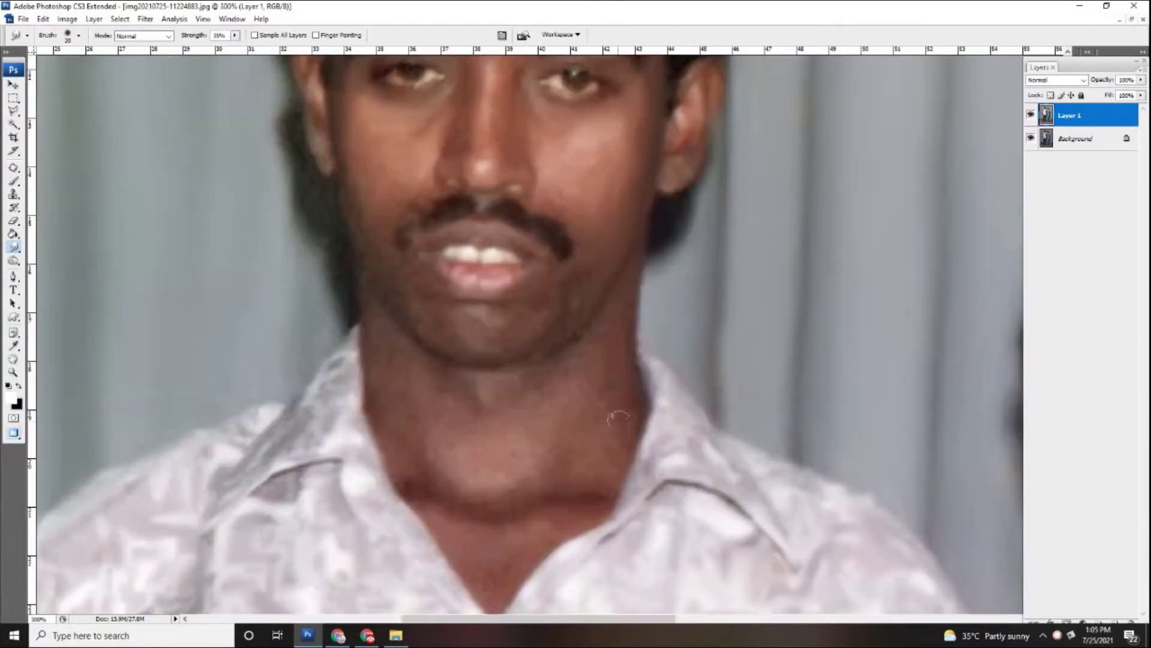
pyautogui.scroll(3, 621, 454)
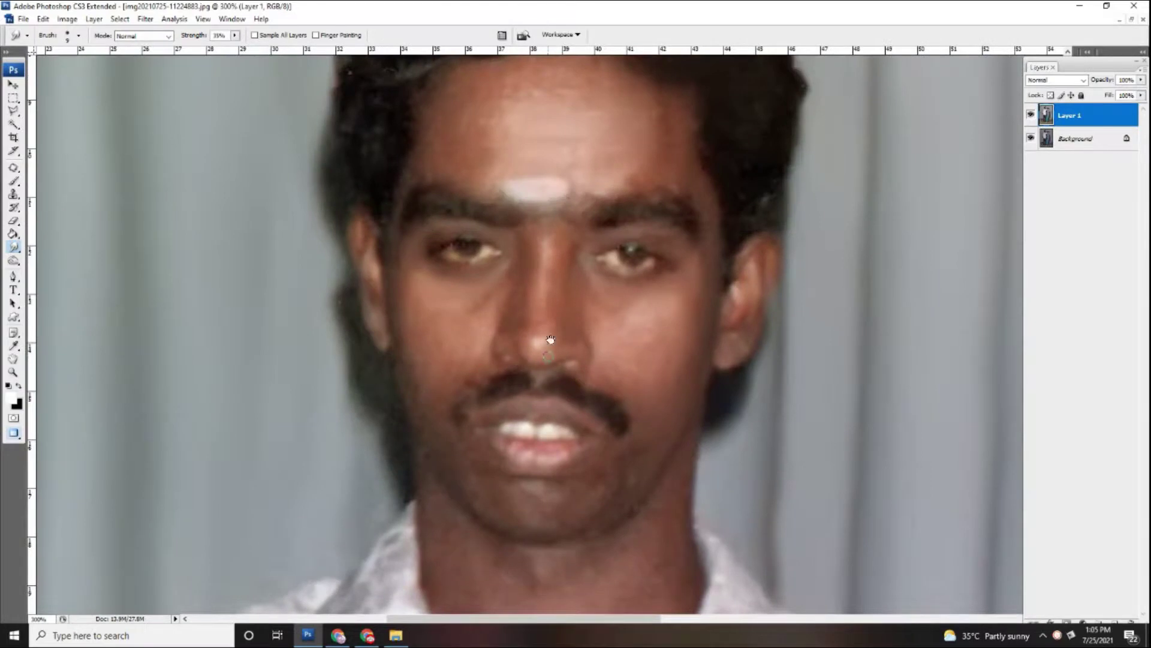
pyautogui.scroll(3, 550, 339)
pyautogui.press(']')
pyautogui.scroll(3, 468, 219)
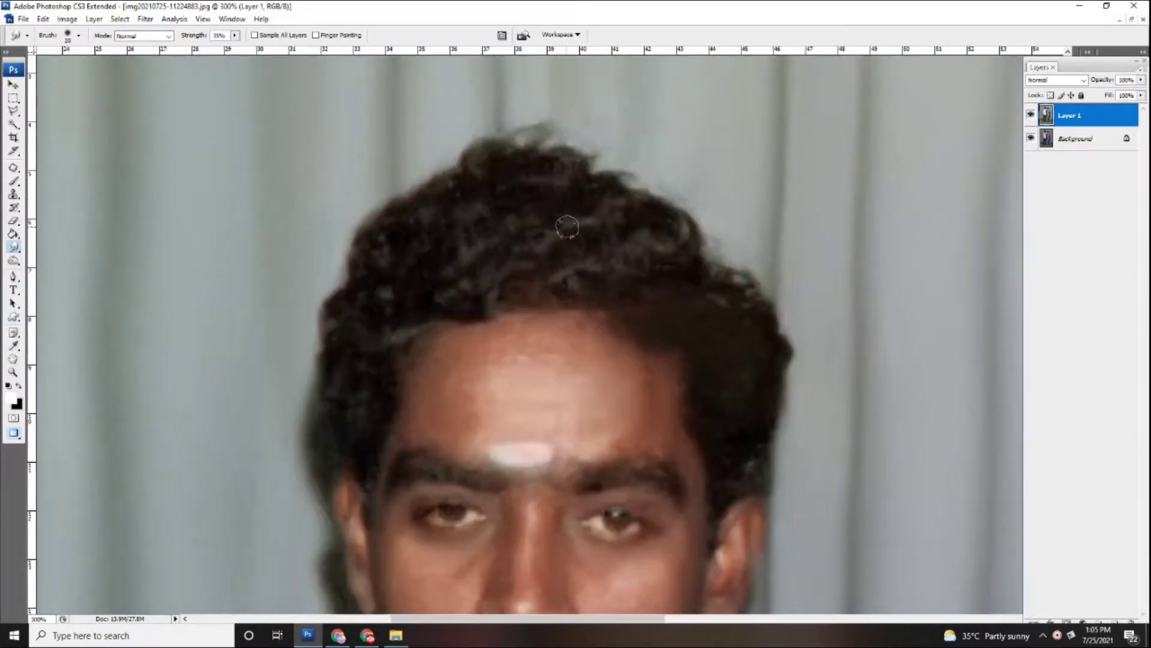
pyautogui.scroll(-4, 514, 309)
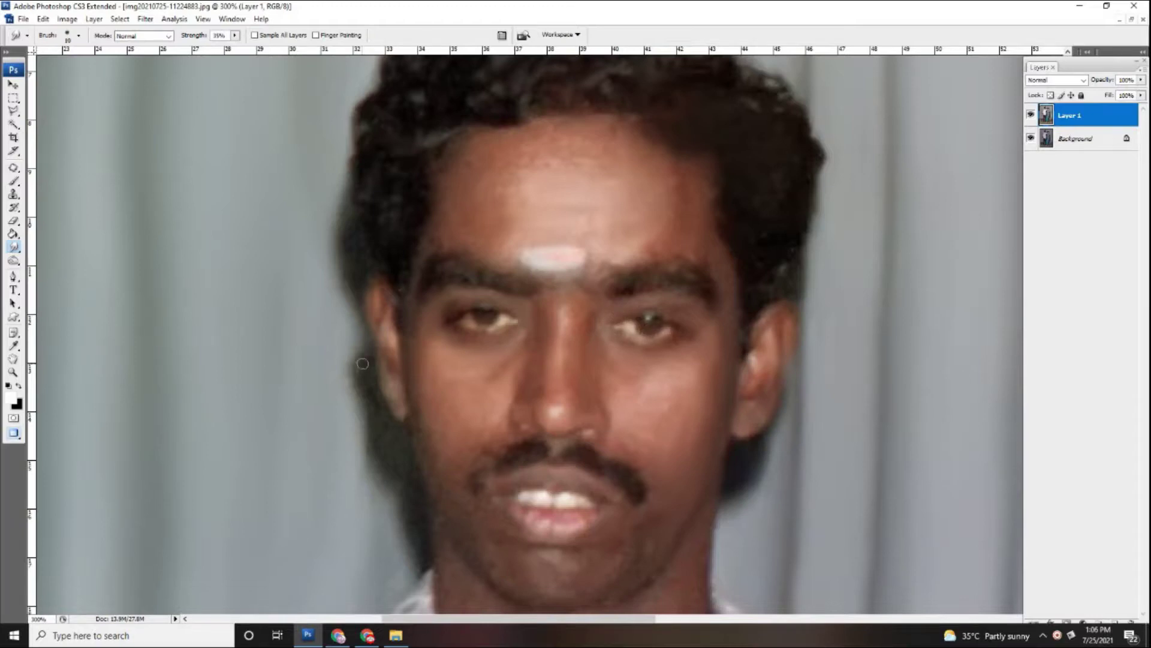
pyautogui.hotkey('ctrl', '0')
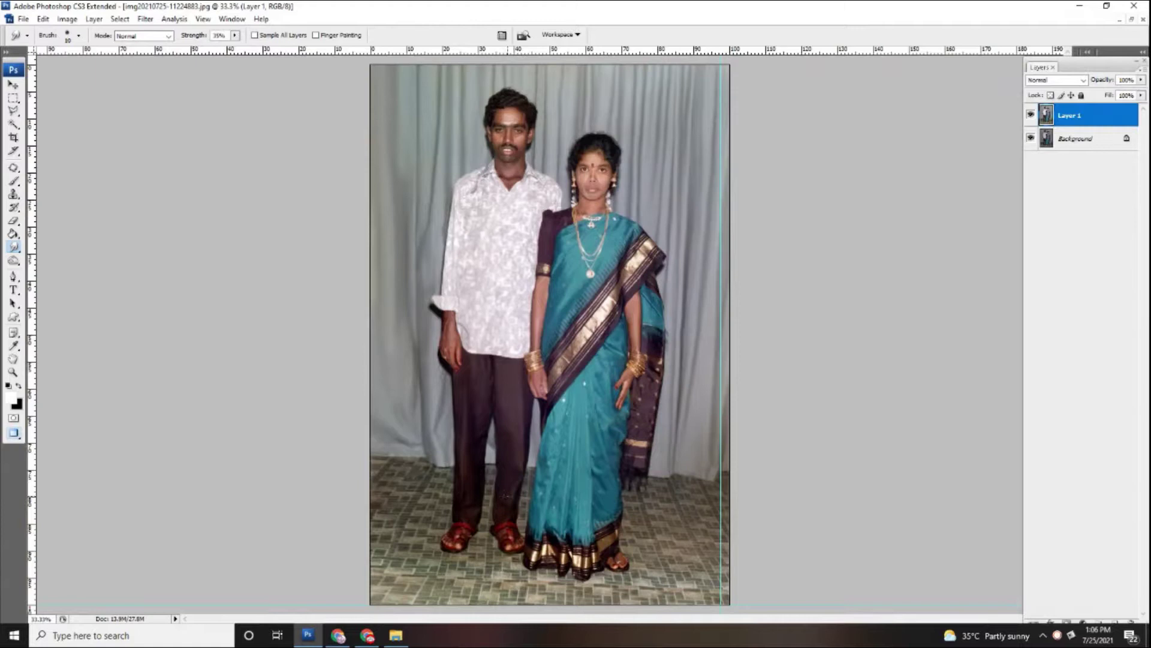
# Step: Toggle Layer 1's visibility to compare retouched and original, leaving it visible
pyautogui.click(1029, 118)
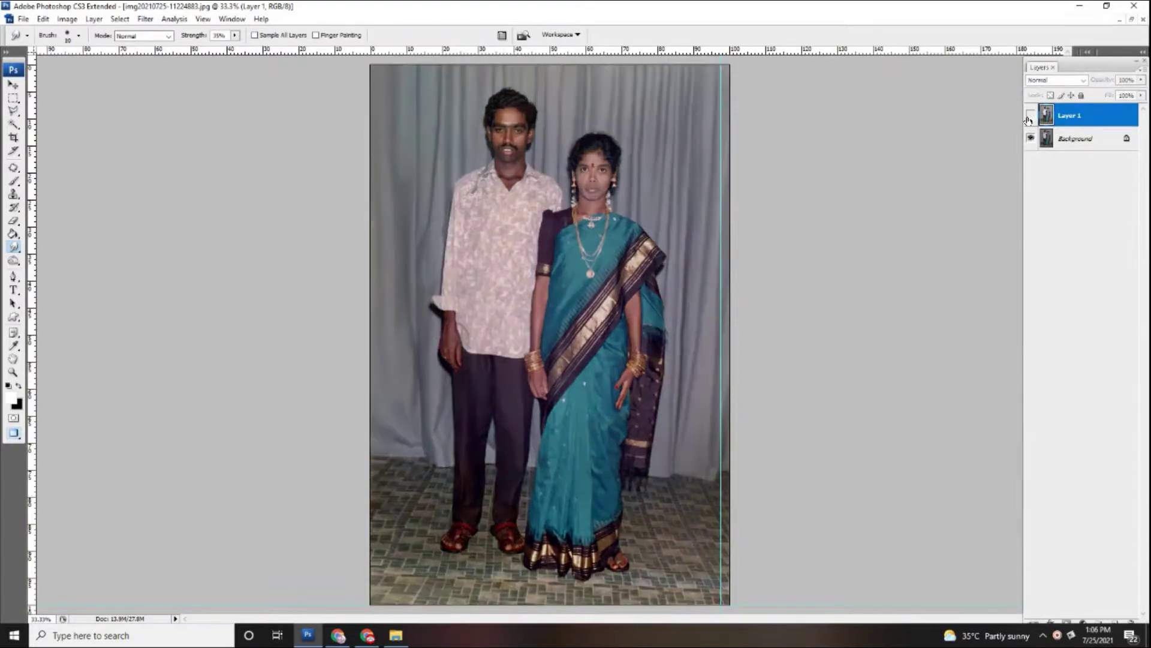
pyautogui.click(1029, 117)
pyautogui.click(1030, 118)
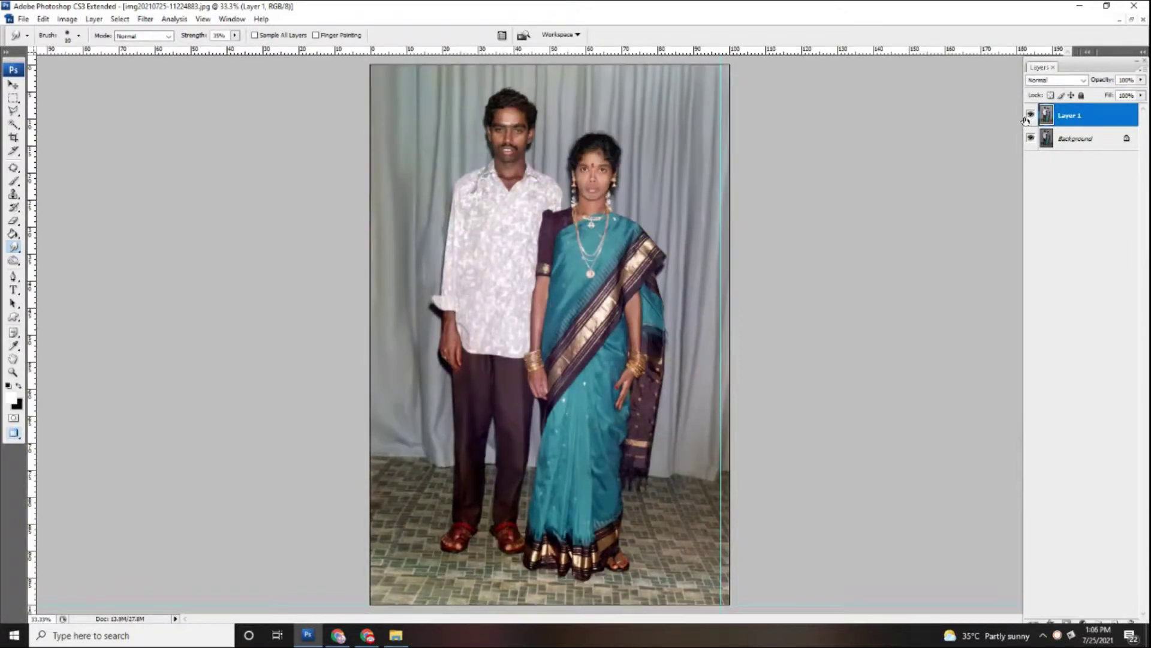
pyautogui.hotkey('ctrl', '-')
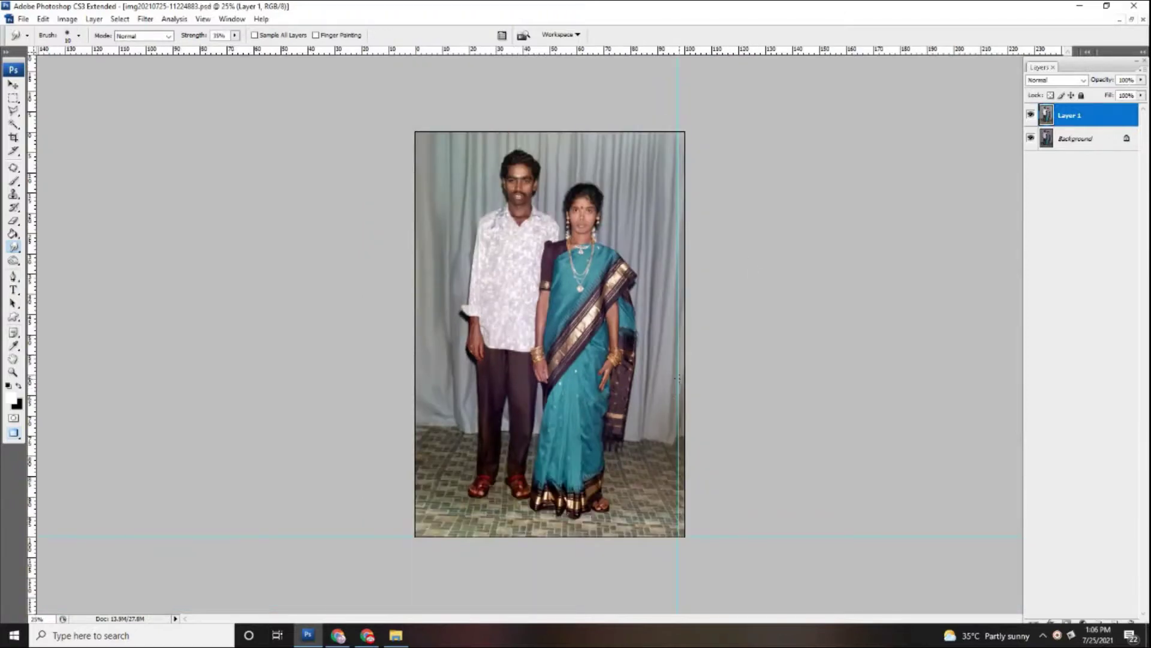
# Step: Switch to the PSD document and restore it to a floating window
pyautogui.press('c')
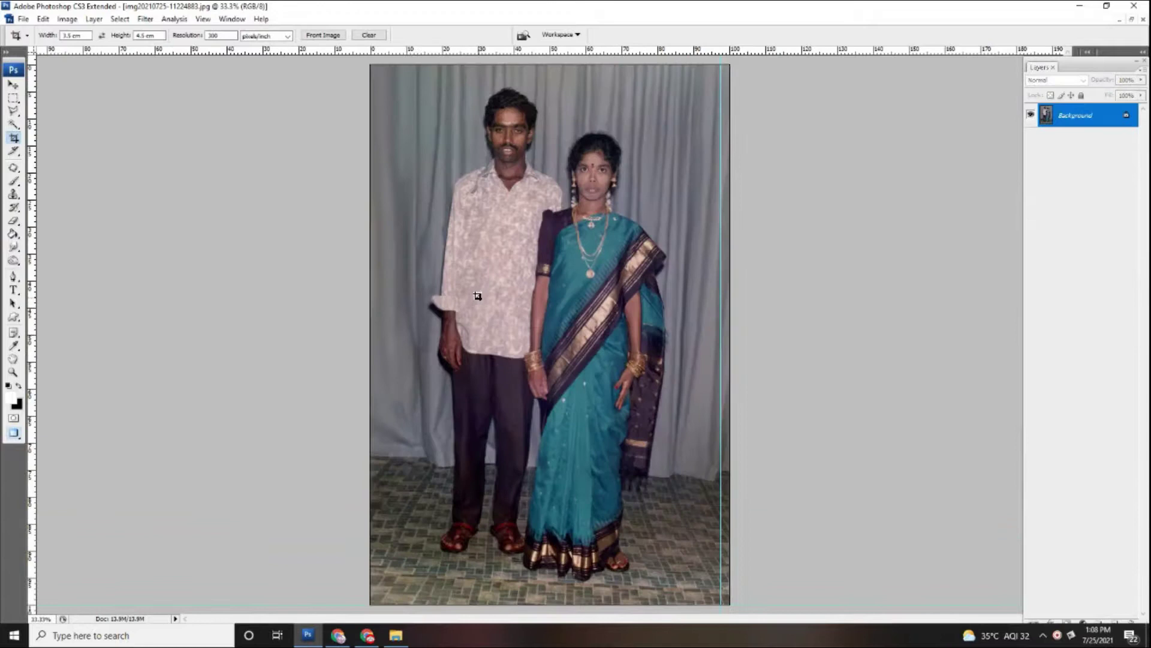
pyautogui.hotkey('ctrl', 'Tab')
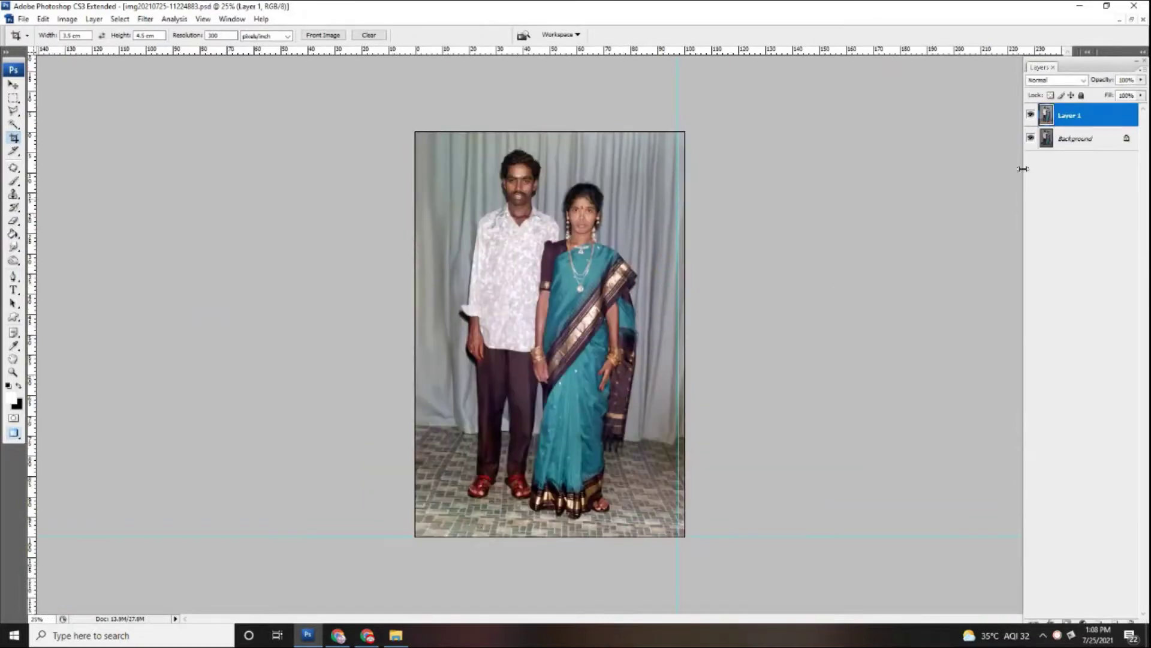
pyautogui.click(1131, 19)
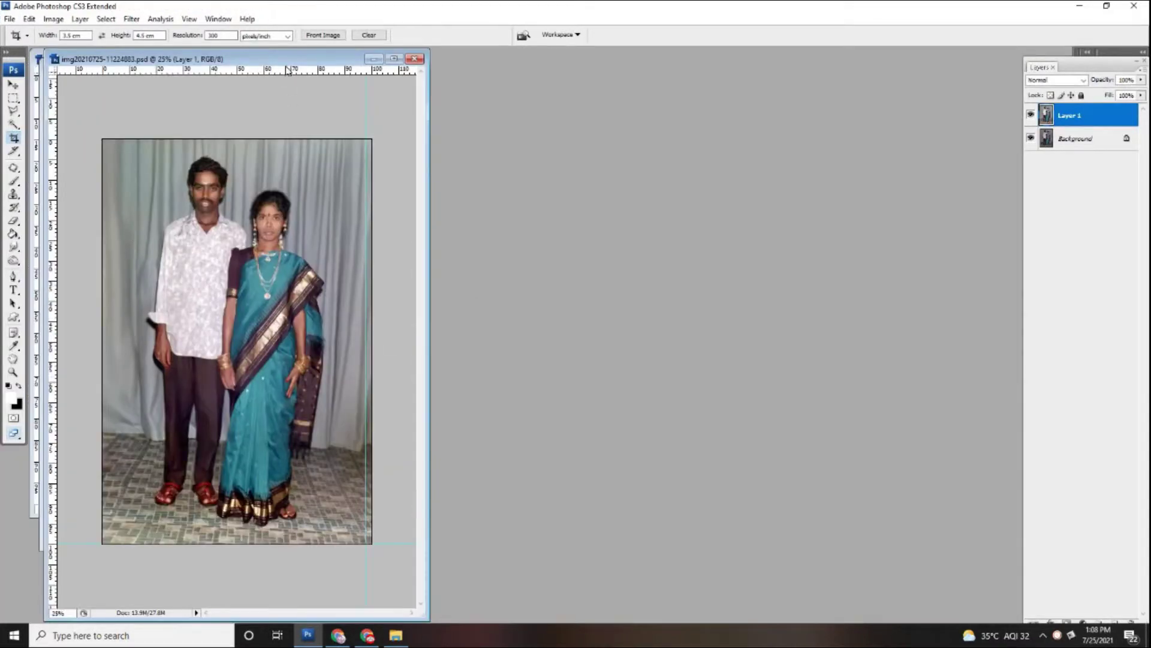
# Step: Rotate the original damaged scan 90° counter-clockwise so it stands upright
pyautogui.moveTo(288, 59); pyautogui.dragTo(474, 57)
pyautogui.hotkey('ctrl', 'Tab')
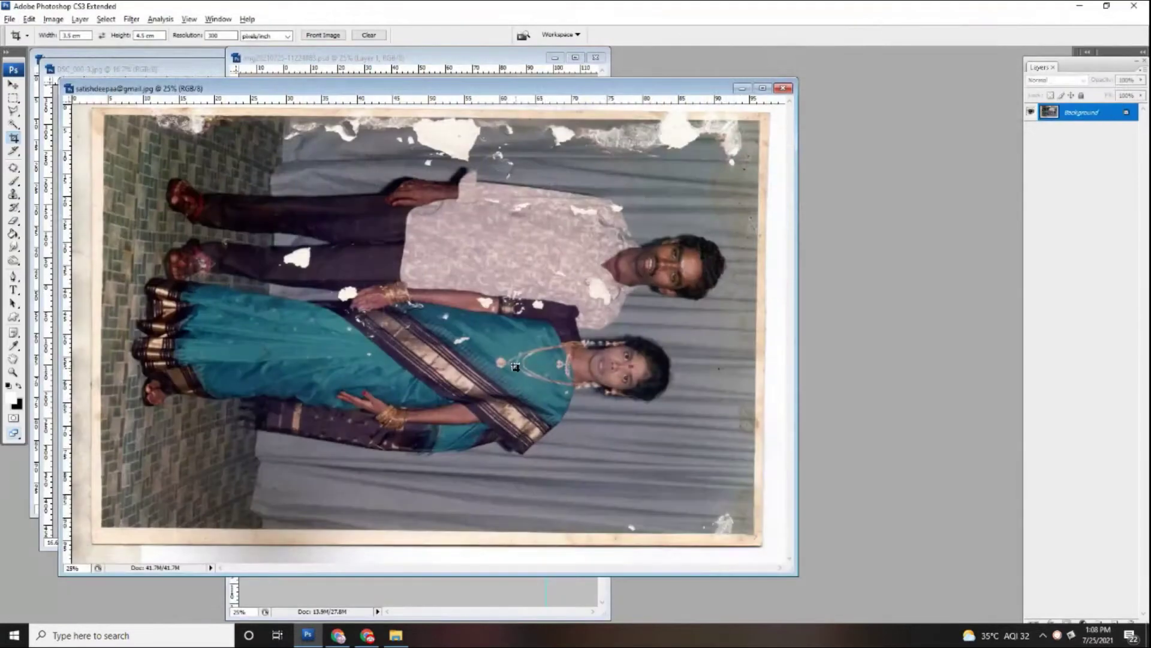
pyautogui.hotkey('alt', 'i')
pyautogui.press('e')
pyautogui.press('0')
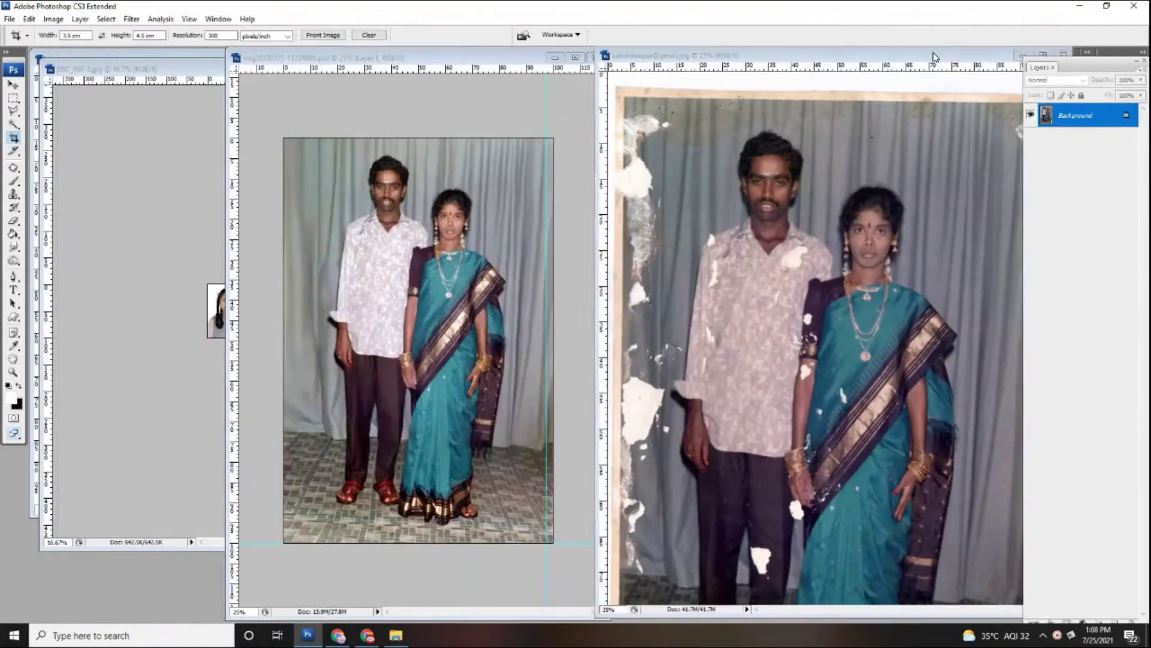
# Step: Arrange the restored PSD and original scan side by side, original at 16.7%
pyautogui.moveTo(400, 60); pyautogui.dragTo(888, 59)
pyautogui.hotkey('ctrl', '-')
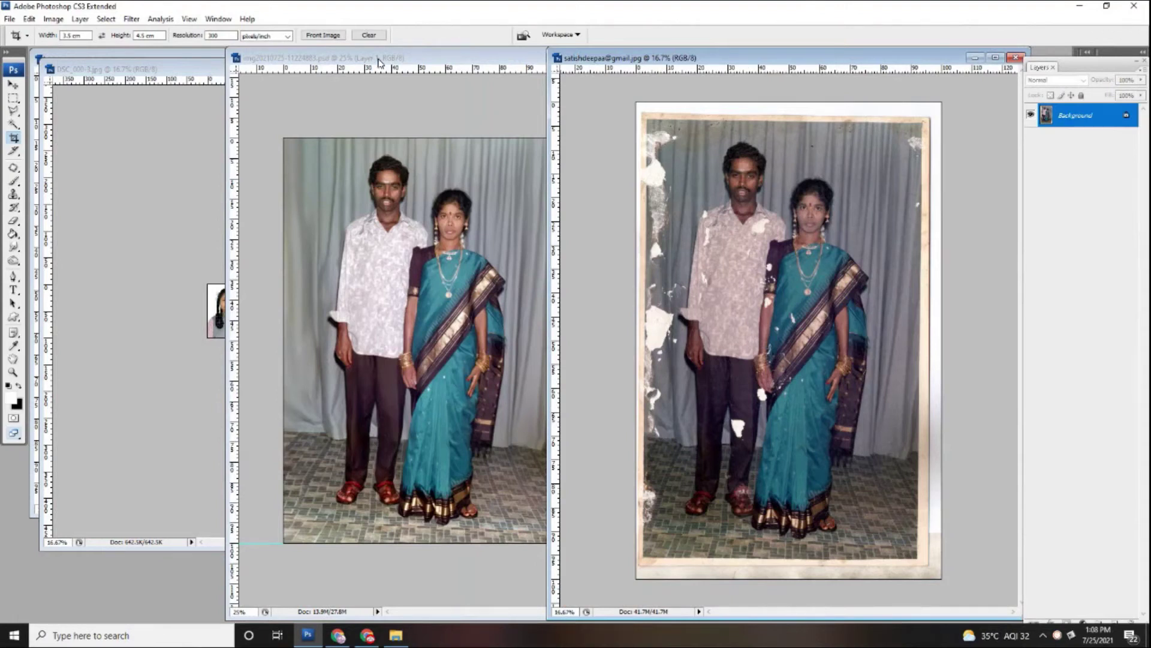
pyautogui.moveTo(378, 62); pyautogui.dragTo(175, 66)
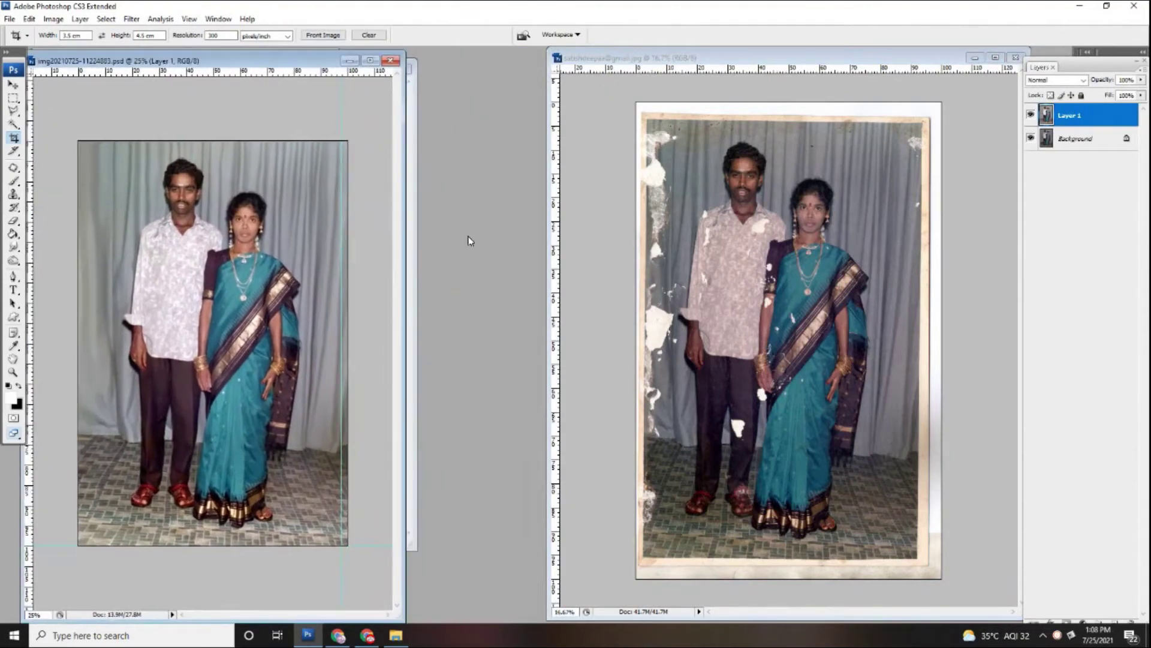
pyautogui.moveTo(409, 265); pyautogui.dragTo(579, 264)
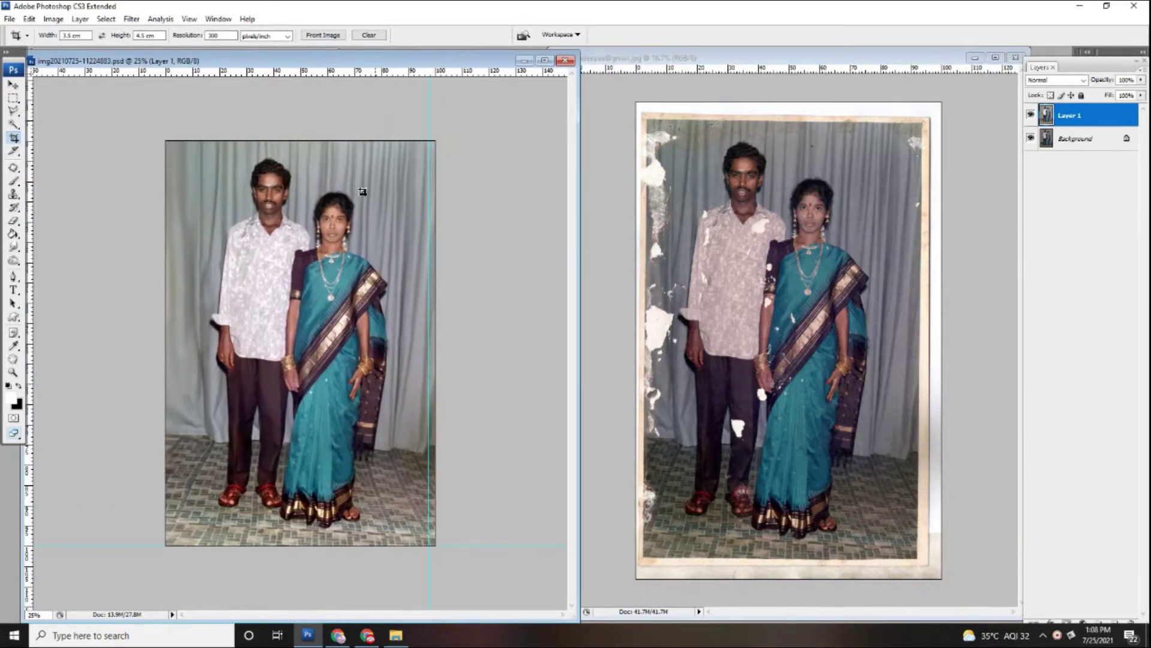
# Step: Zoom both windows onto the couple's faces, the original at 33.3%
pyautogui.hotkey('ctrl', '+')
pyautogui.scroll(2, 480, 337)
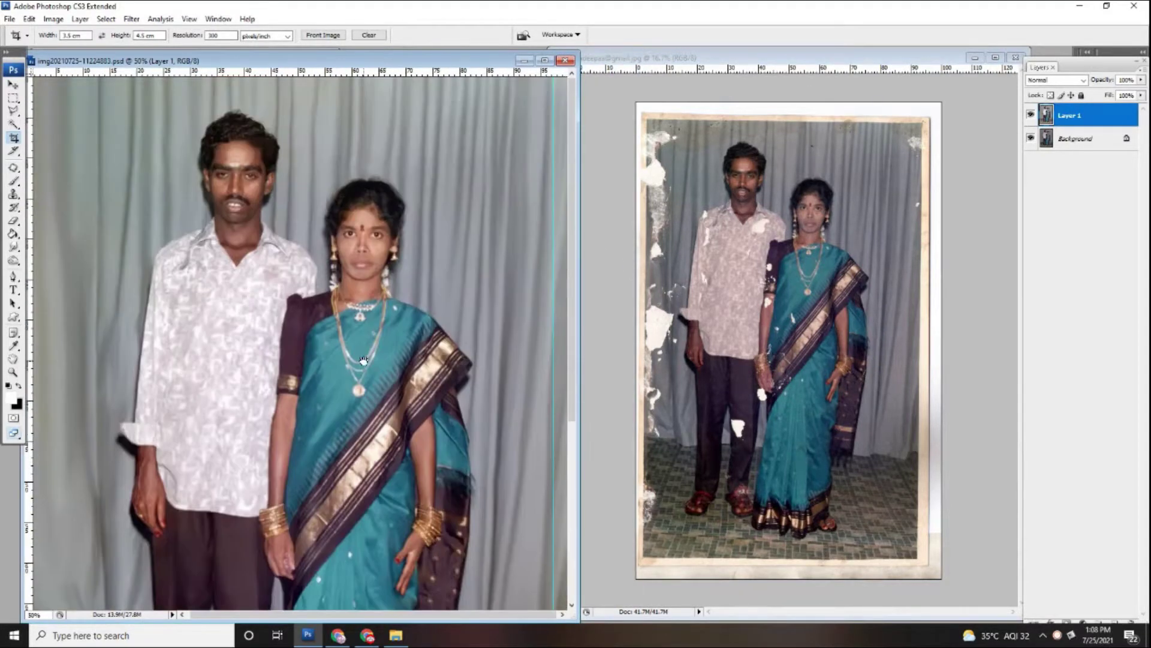
pyautogui.hotkey('ctrl', '+')
pyautogui.moveTo(376, 336); pyautogui.dragTo(361, 249)
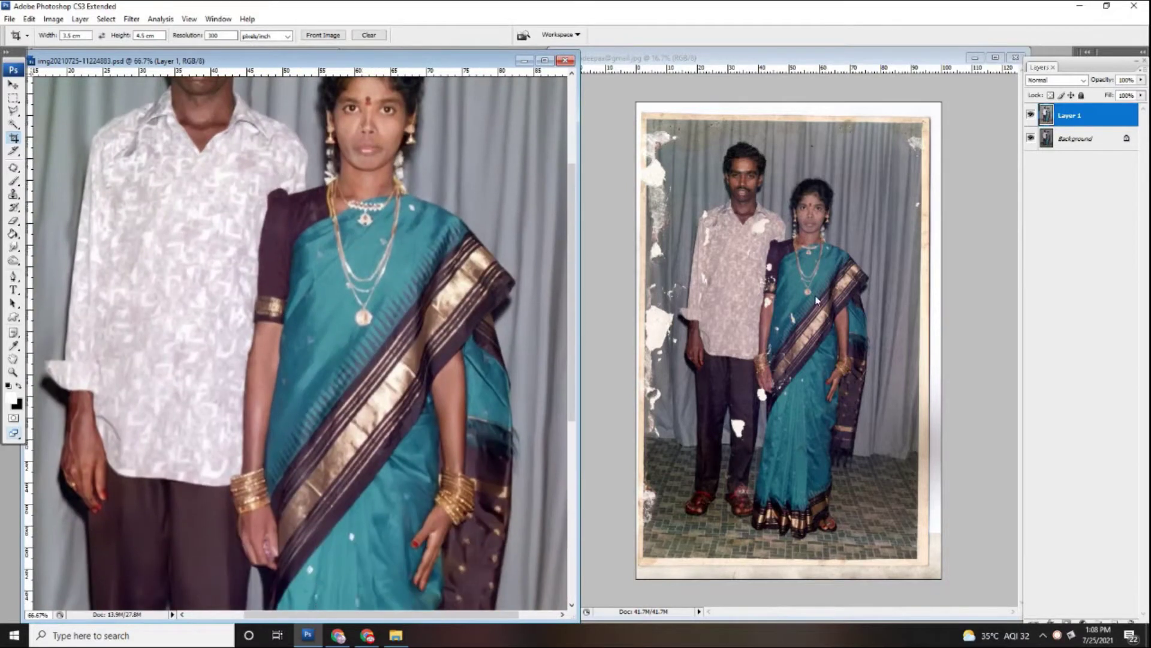
pyautogui.click(819, 300)
pyautogui.hotkey('ctrl', '+')
pyautogui.hotkey('ctrl', '+')
pyautogui.moveTo(810, 299); pyautogui.dragTo(834, 360)
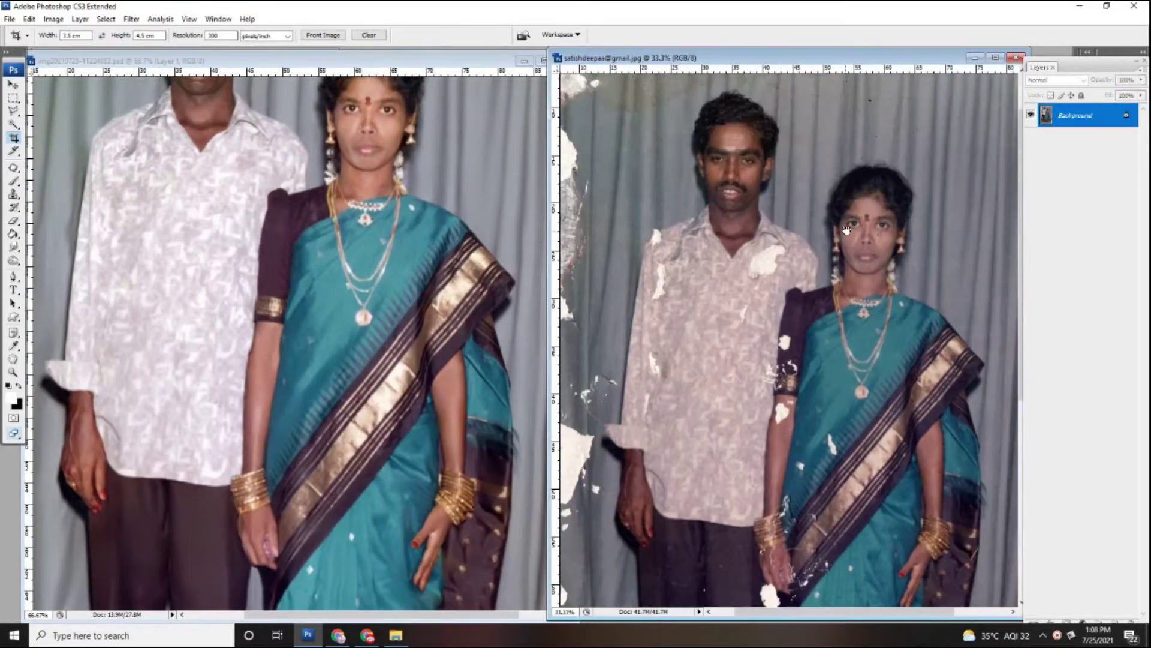
pyautogui.scroll(-3, 834, 360)
# Step: Align both views on the faces, with the original scan at 66.7%
pyautogui.click(301, 264)
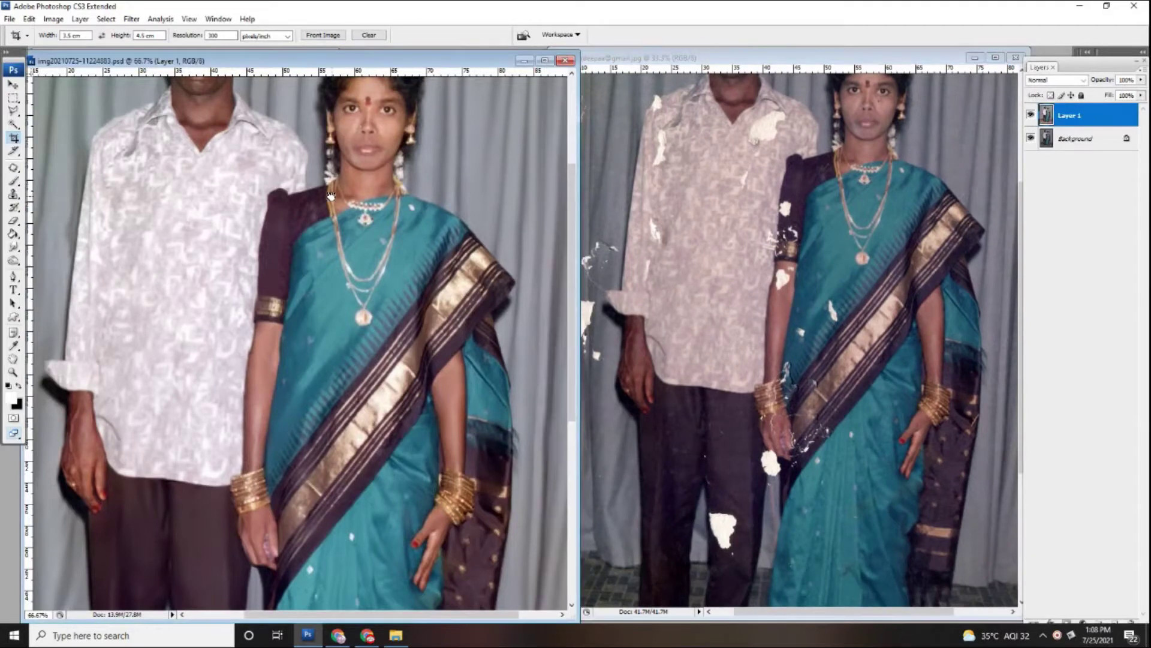
pyautogui.moveTo(360, 186); pyautogui.dragTo(362, 359)
pyautogui.click(837, 277)
pyautogui.hotkey('ctrl', '+')
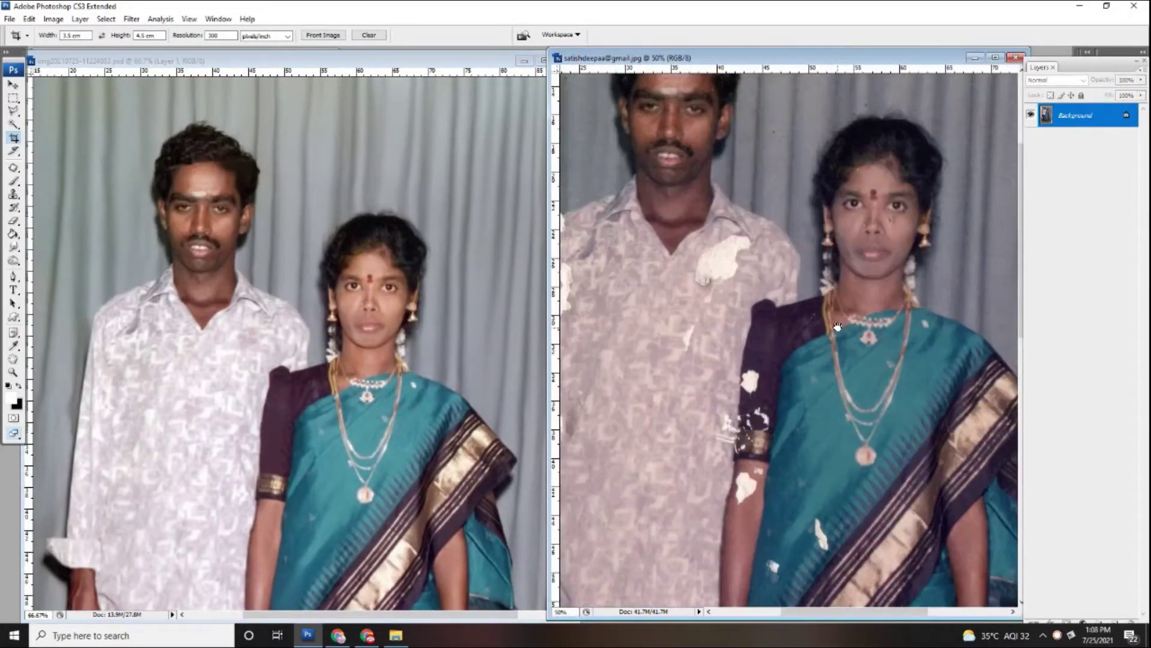
pyautogui.moveTo(779, 225); pyautogui.dragTo(775, 348)
# Step: View the restored photo at 100% on the woman's sari and hands
pyautogui.click(513, 354)
pyautogui.hotkey('ctrl', '+')
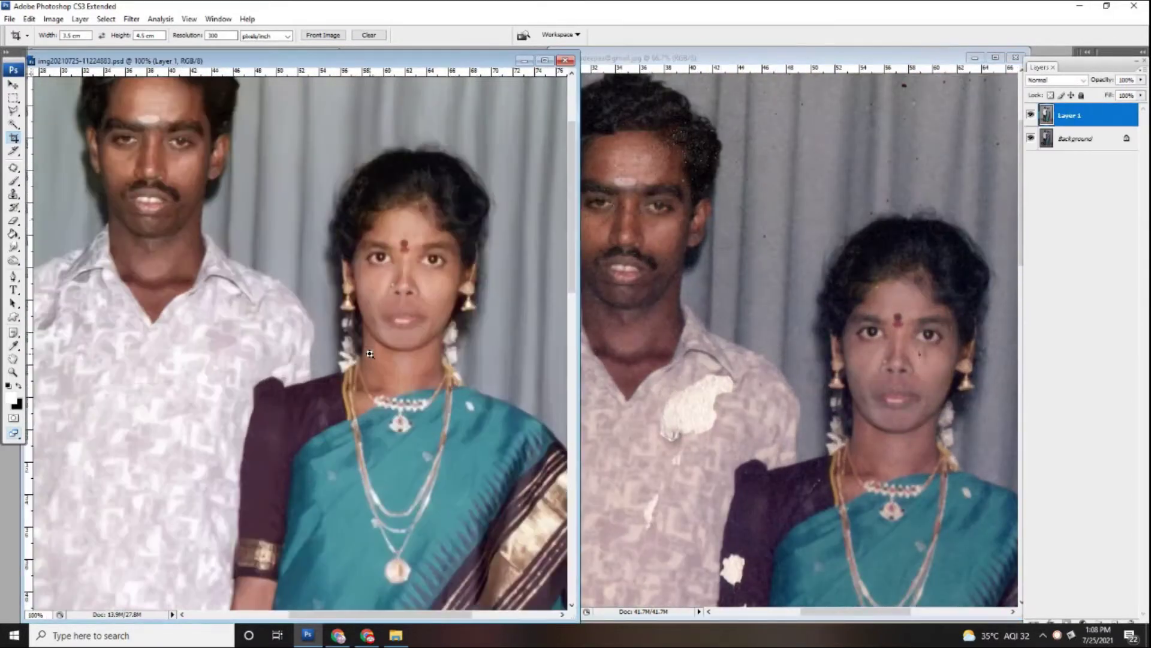
pyautogui.hotkey('ctrl', '+')
pyautogui.hotkey('ctrl', '-')
# Step: Compare hands, legs and the sari border by the bangles at 100% in both windows
pyautogui.hotkey('ctrl', '-')
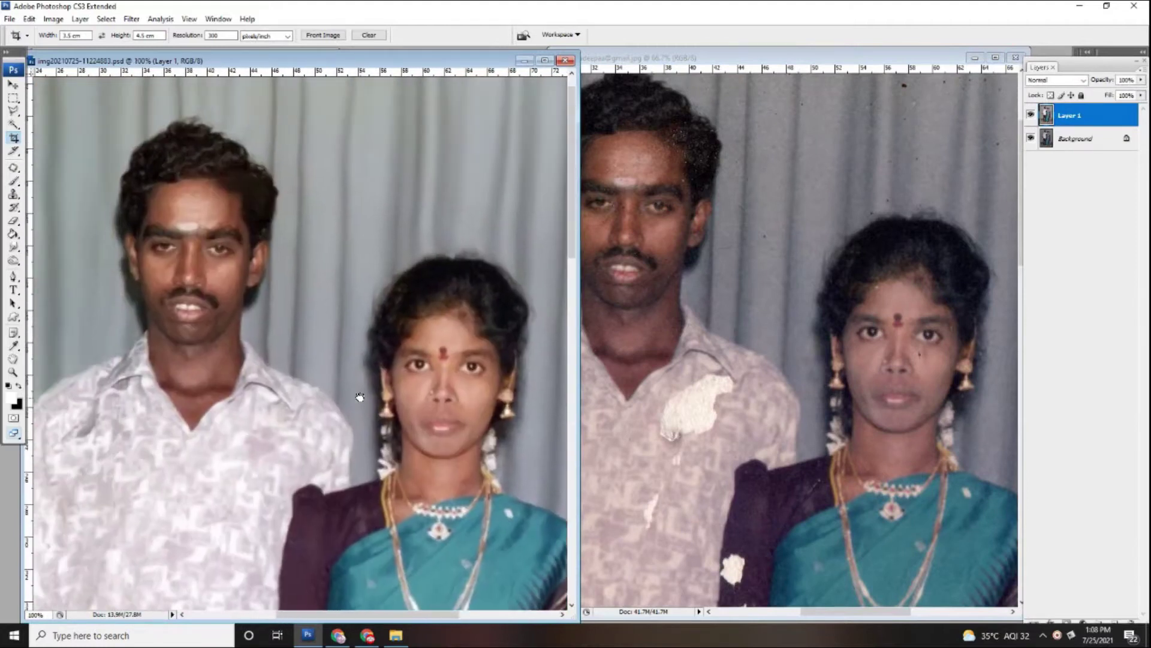
pyautogui.moveTo(359, 395); pyautogui.dragTo(366, 369)
pyautogui.hotkey('ctrl', '+')
pyautogui.moveTo(431, 235); pyautogui.dragTo(479, 69)
pyautogui.click(833, 528)
pyautogui.moveTo(833, 527); pyautogui.dragTo(839, 340)
pyautogui.hotkey('ctrl', '-')
pyautogui.moveTo(839, 438)
pyautogui.mouseDown()
pyautogui.moveTo(851, 246)
pyautogui.moveTo(771, 457)
pyautogui.moveTo(772, 496)
pyautogui.mouseUp()
pyautogui.hotkey('ctrl', '+')
pyautogui.hotkey('ctrl', '+')
pyautogui.click(464, 404)
pyautogui.hotkey('ctrl', '+')
pyautogui.moveTo(484, 465)
pyautogui.mouseDown()
pyautogui.moveTo(364, 214)
pyautogui.moveTo(224, 355)
pyautogui.moveTo(257, 447)
pyautogui.mouseUp()
# Step: Scroll through both images and return the restored view to the couple's faces
pyautogui.scroll(-1, 800, 354)
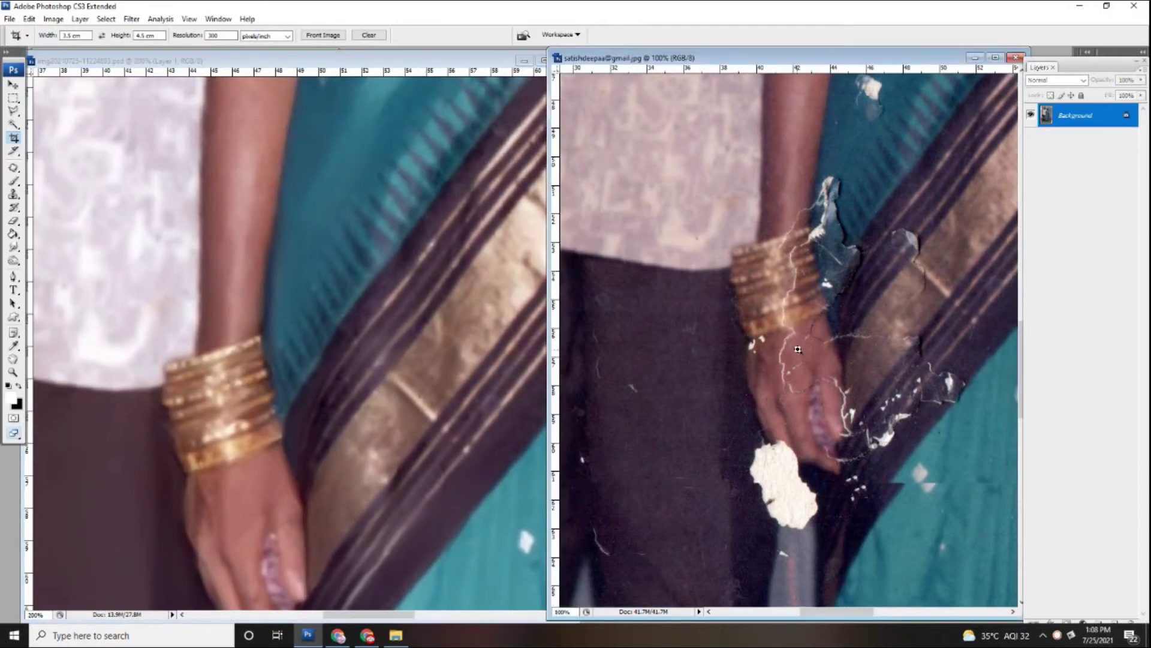
pyautogui.scroll(-1, 786, 336)
pyautogui.scroll(-1, 785, 336)
pyautogui.scroll(-1, 409, 376)
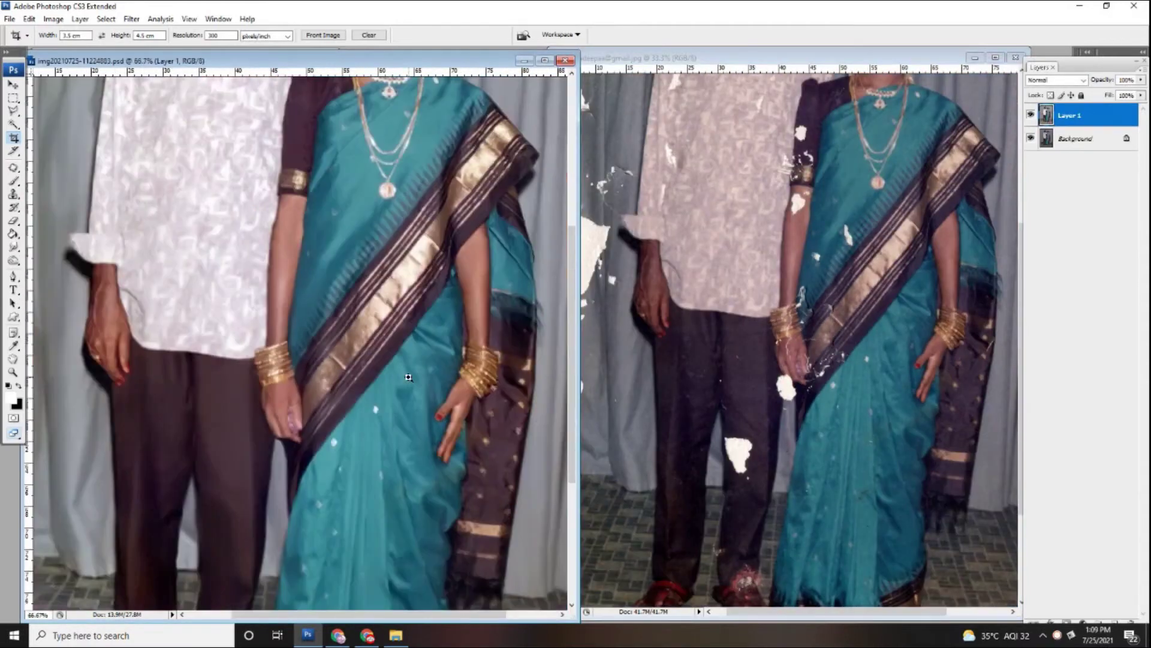
pyautogui.scroll(-1, 408, 407)
pyautogui.scroll(-1, 410, 453)
pyautogui.click(804, 462)
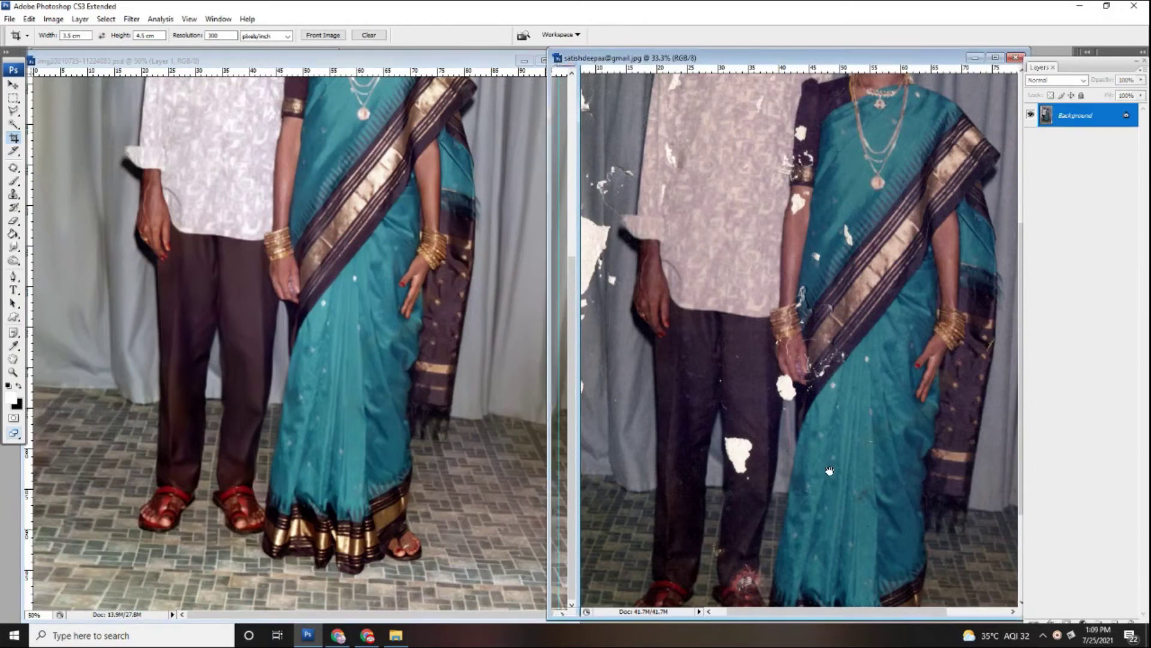
pyautogui.scroll(-1, 829, 471)
pyautogui.moveTo(419, 265); pyautogui.dragTo(403, 513)
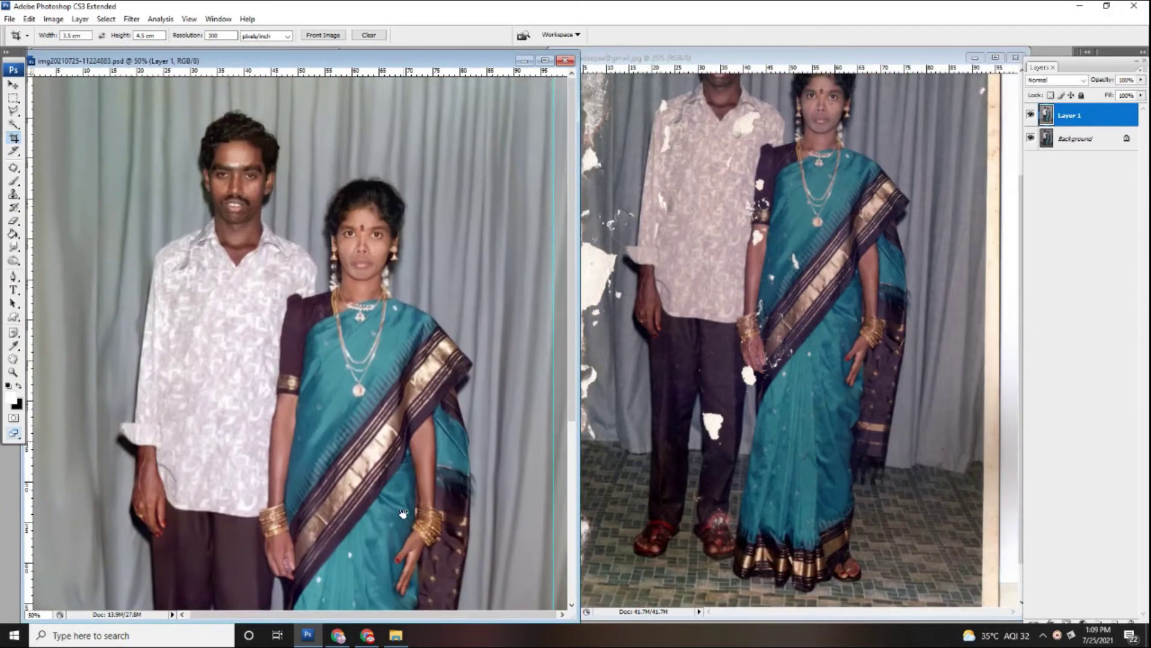